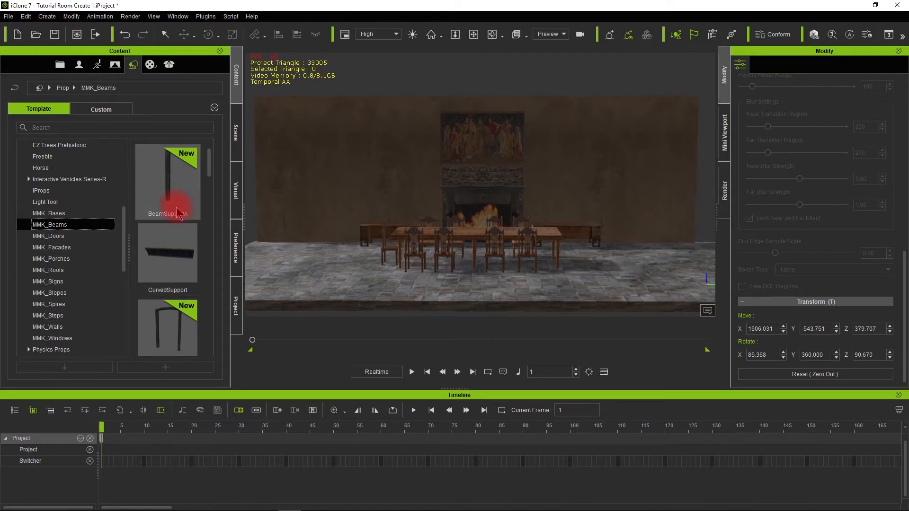
Add the BeamSupportA prop from MMK_Beams and move it beside the fireplace, at about Y -390 and Z 327
scroll(176, 203, "down", 4)
scroll(203, 219, "down", 8)
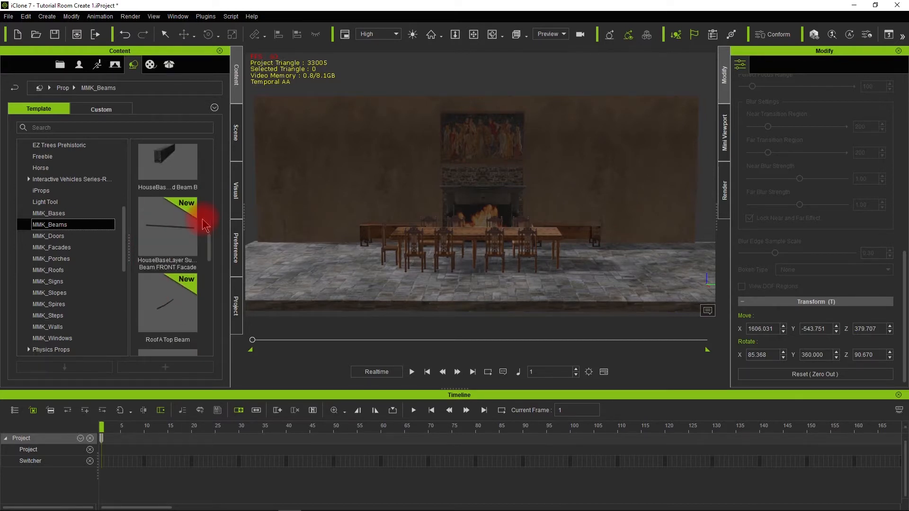
scroll(202, 220, "up", 12)
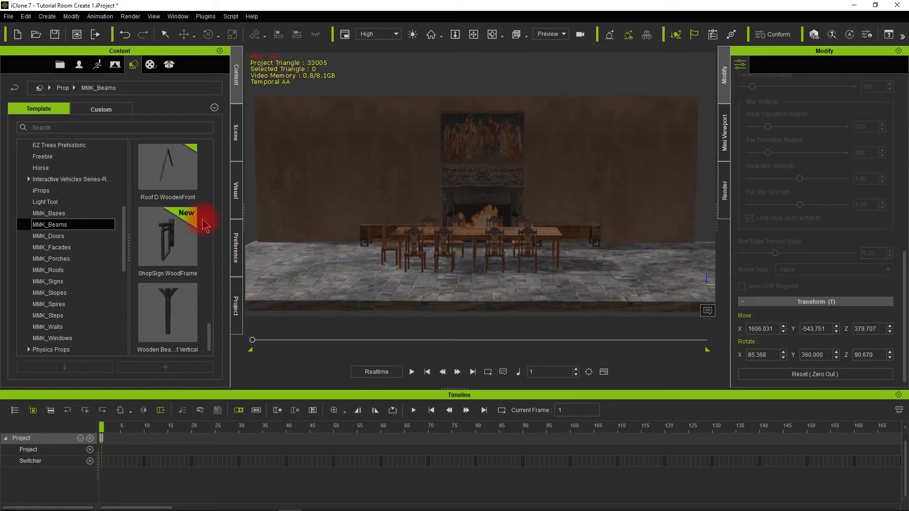
double_click(169, 180)
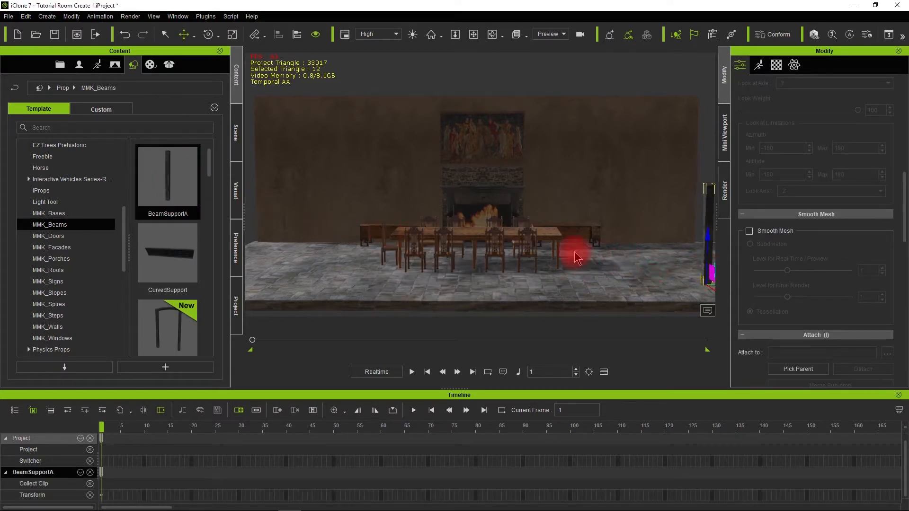
scroll(576, 256, "down", 1)
left_click_drag(575, 250, 542, 251, "alt")
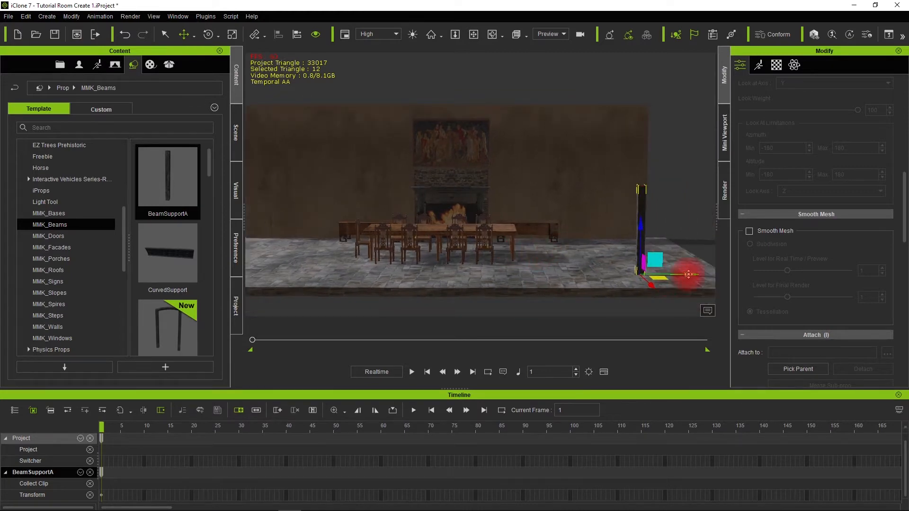
left_click_drag(686, 274, 551, 254)
left_click_drag(501, 224, 490, 114)
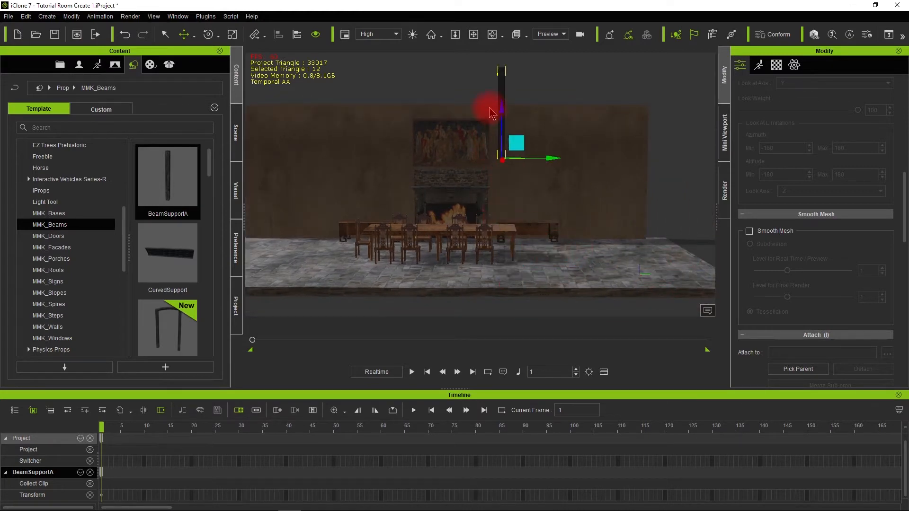
Rotate the BeamSupportA beam to horizontal with a Y rotation of 90
left_click_drag(423, 165, 645, 178, "alt")
left_click(208, 35)
left_click(496, 120)
left_click_drag(519, 122, 552, 166)
scroll(758, 146, "up", 10)
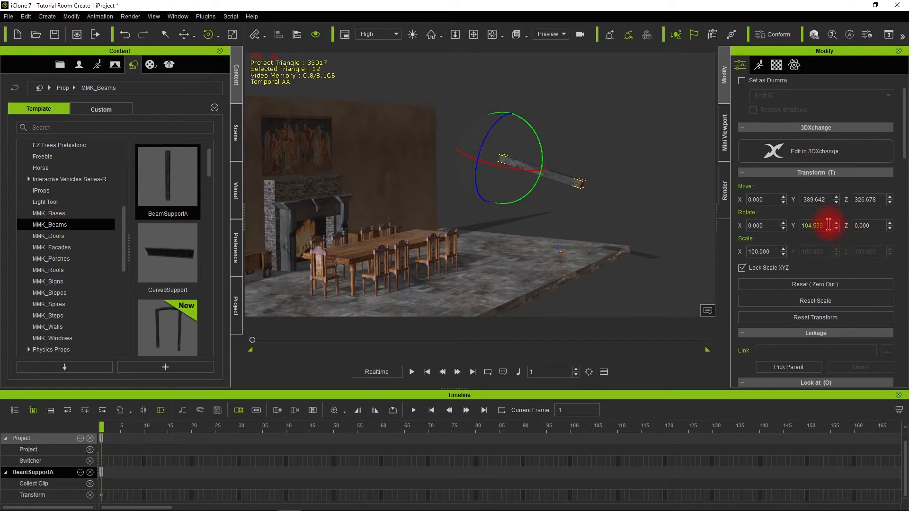
type("90")
key("Return")
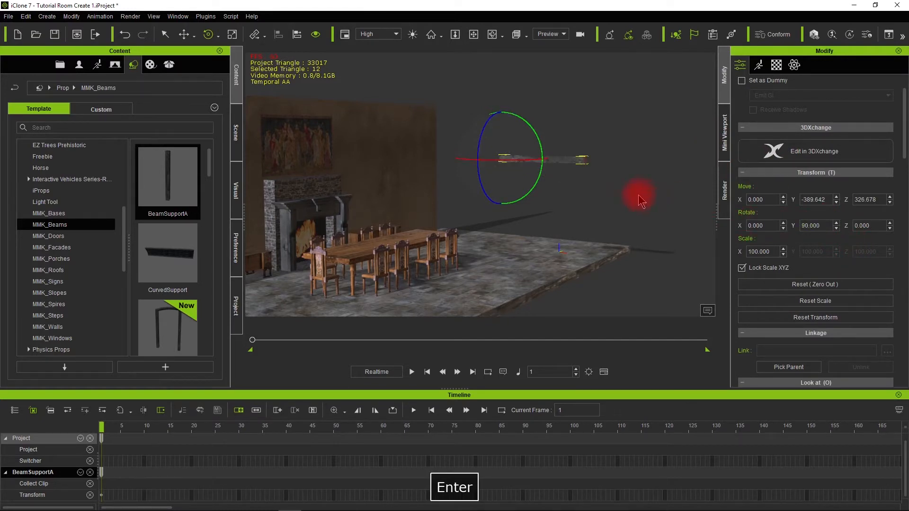
Move the beam toward the fireplace wall to about X -183 and stretch it lengthwise
left_click(185, 34)
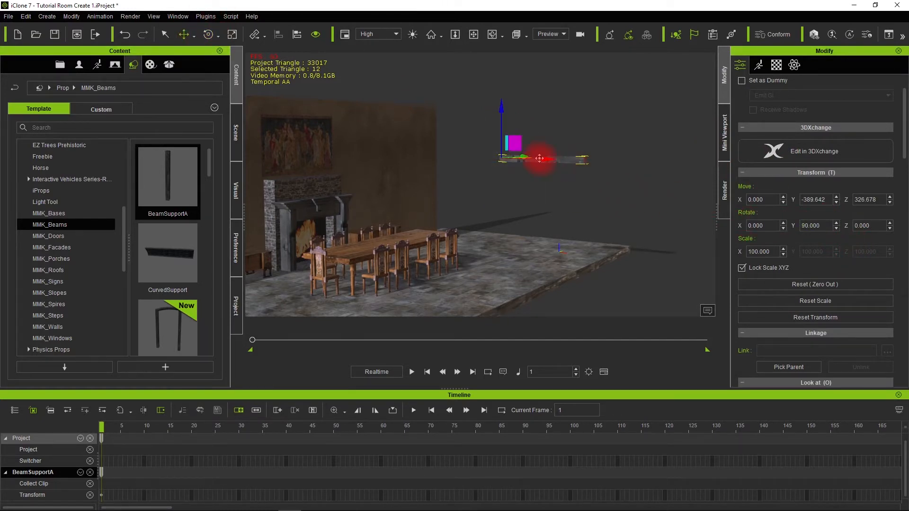
left_click_drag(539, 160, 482, 158)
left_click_drag(391, 197, 513, 204, "alt")
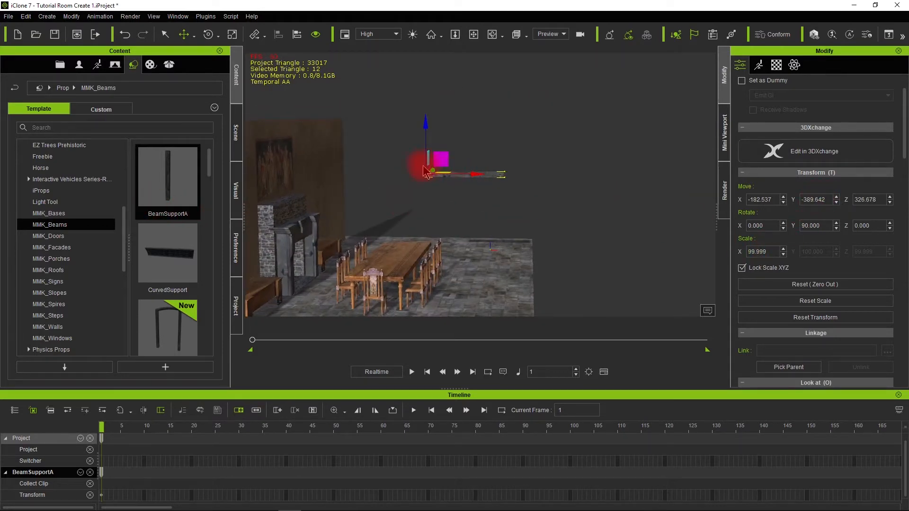
key("r")
left_click_drag(474, 175, 506, 182)
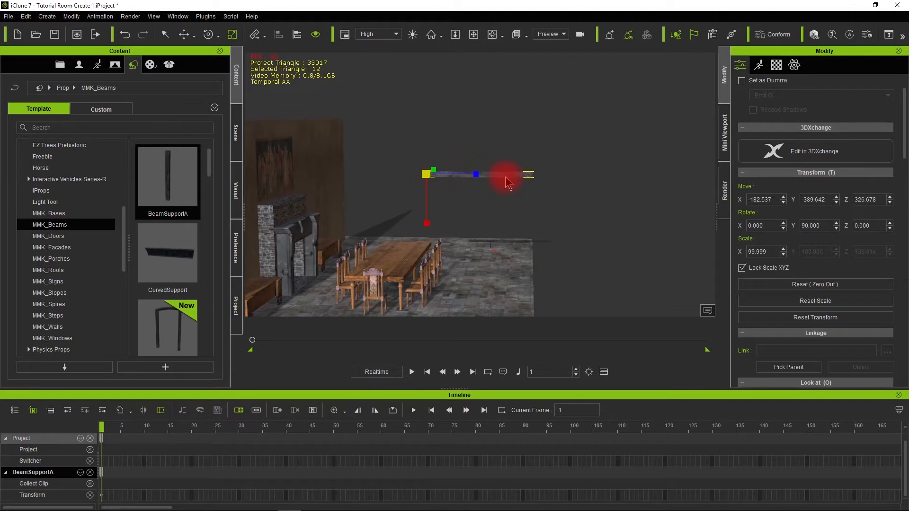
Slide the beam back against the fireplace wall at about X -570 and adjust its length by scaling
key("w")
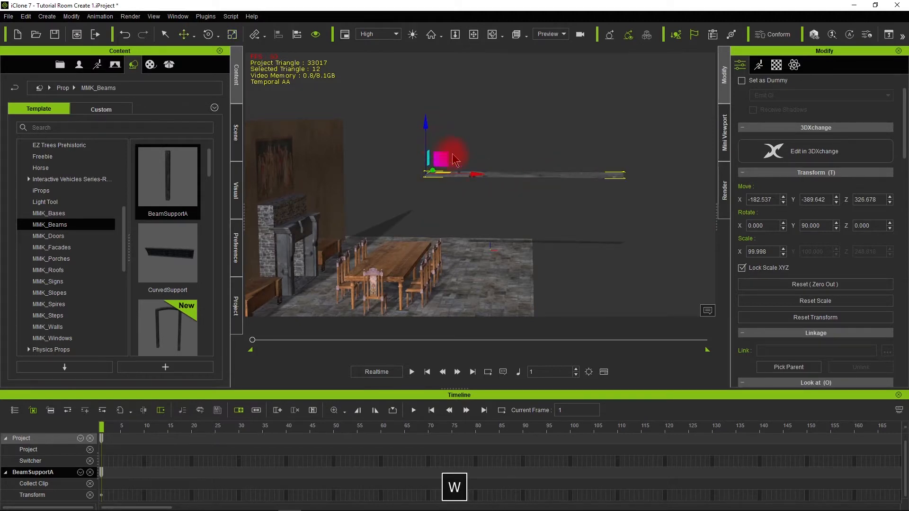
left_click_drag(473, 176, 396, 226)
key("r")
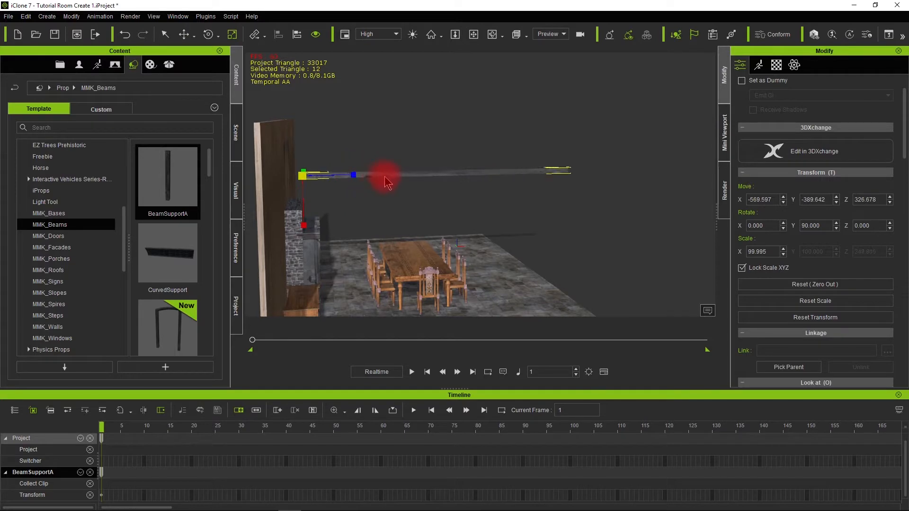
Set the beam's scale to 120 and increase it to 150 with XYZ scaling locked
left_click_drag(453, 230, 199, 232, "alt")
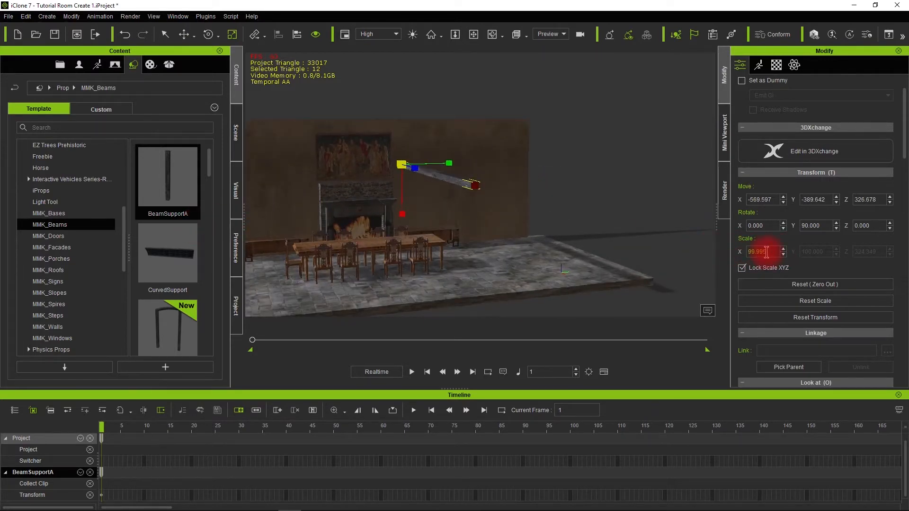
type("120")
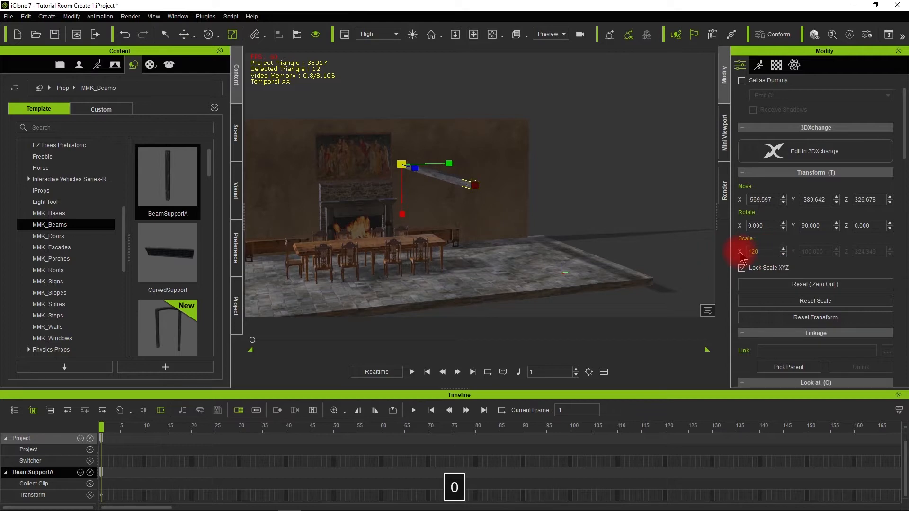
key("Return")
left_click_drag(434, 259, 673, 260, "alt")
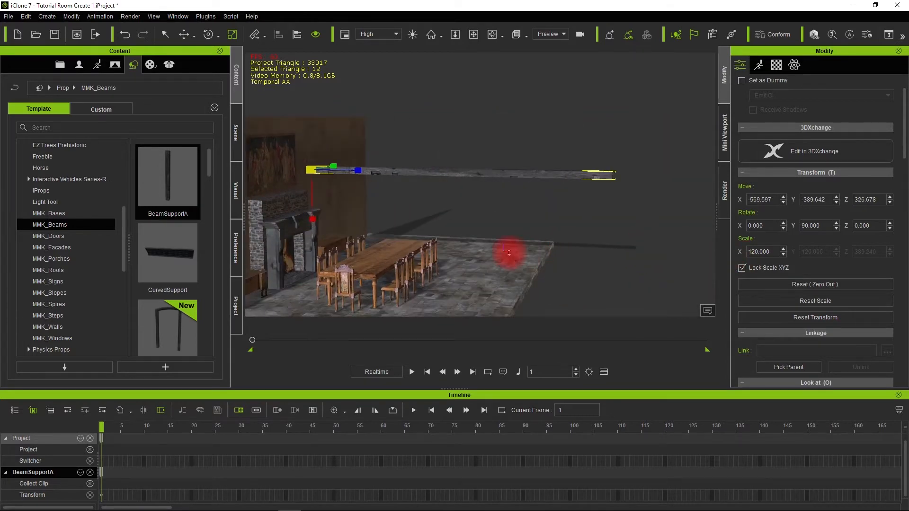
scroll(509, 252, "up", 2)
left_click_drag(499, 254, 525, 258, "alt")
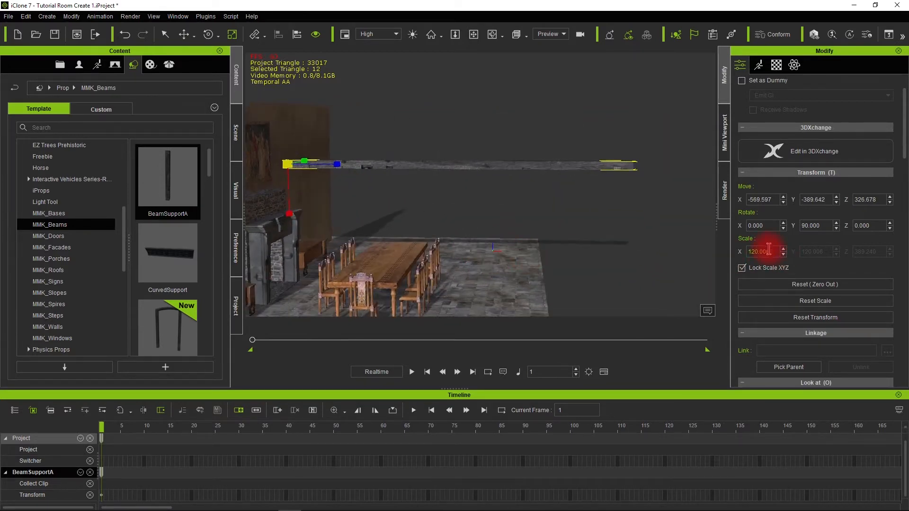
type("15")
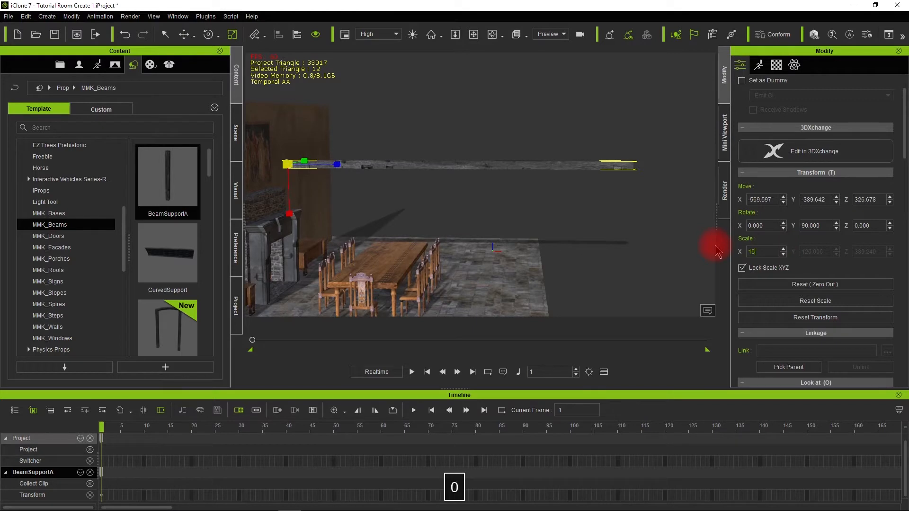
type("0")
key("Return")
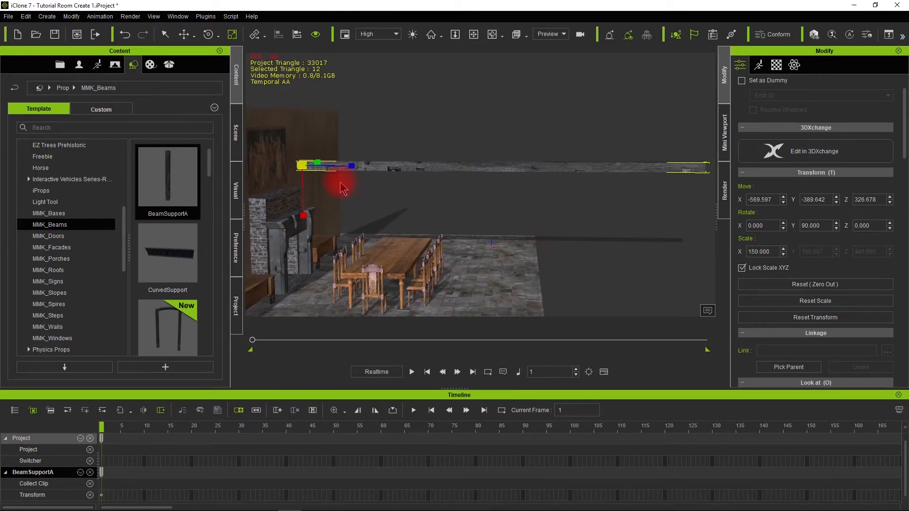
Shorten the beam to roughly the depth of the floor and raise it above the wall to about Z 520
left_click_drag(351, 164, 309, 174)
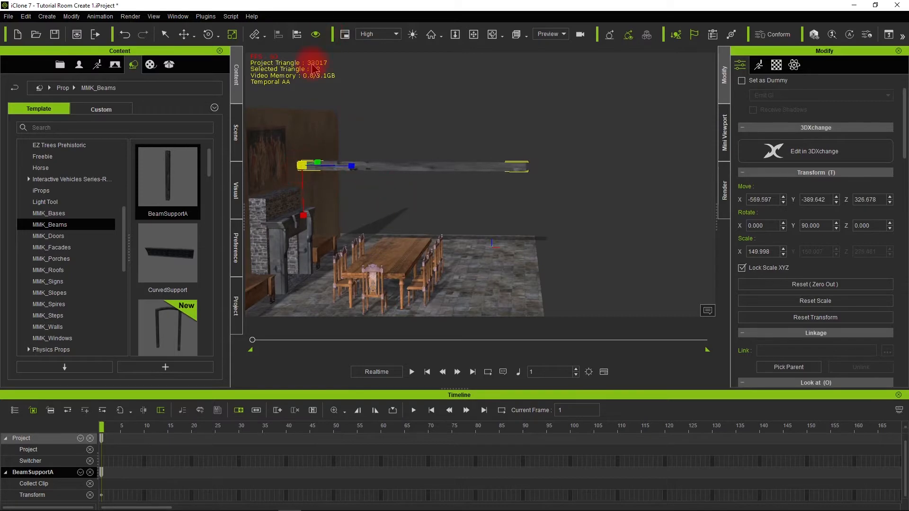
key("w")
left_click_drag(301, 110, 303, 49)
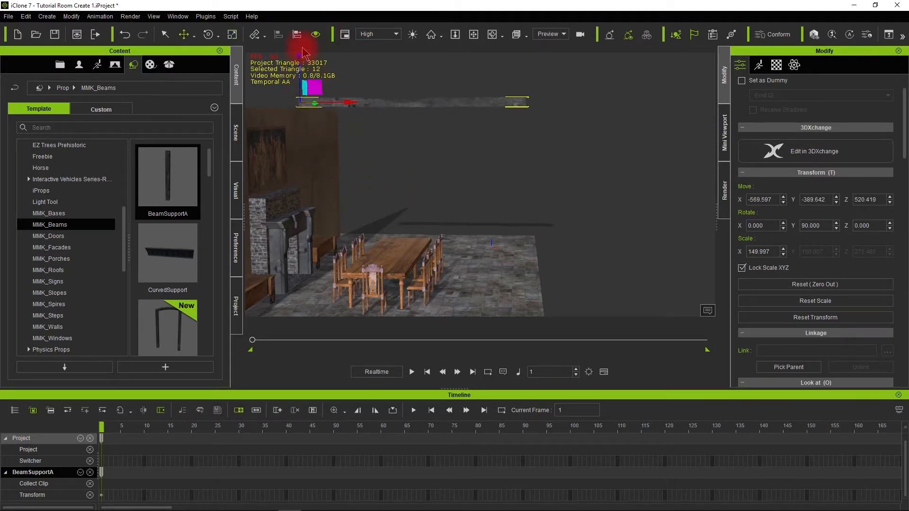
left_click_drag(513, 164, 377, 240, "alt")
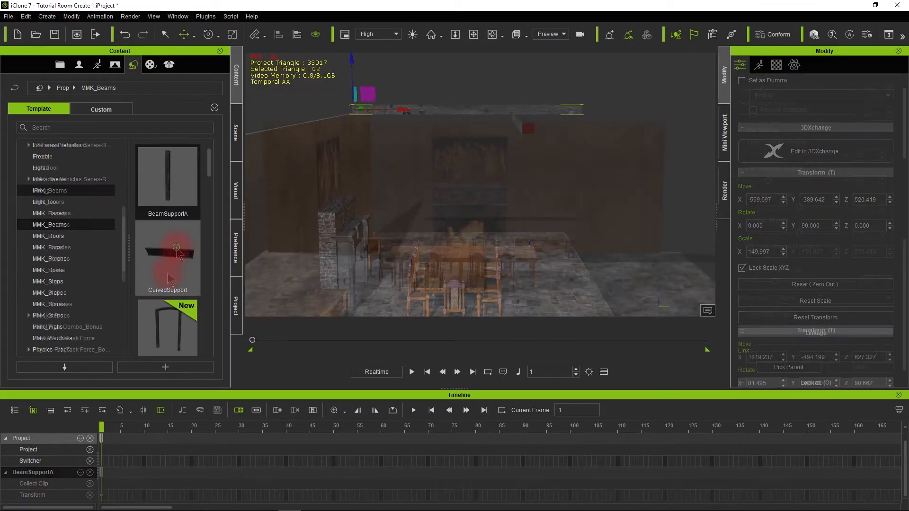
Add the CurvedSupport prop raised to about Z 391, and set its Z rotation to 90
double_click(168, 253)
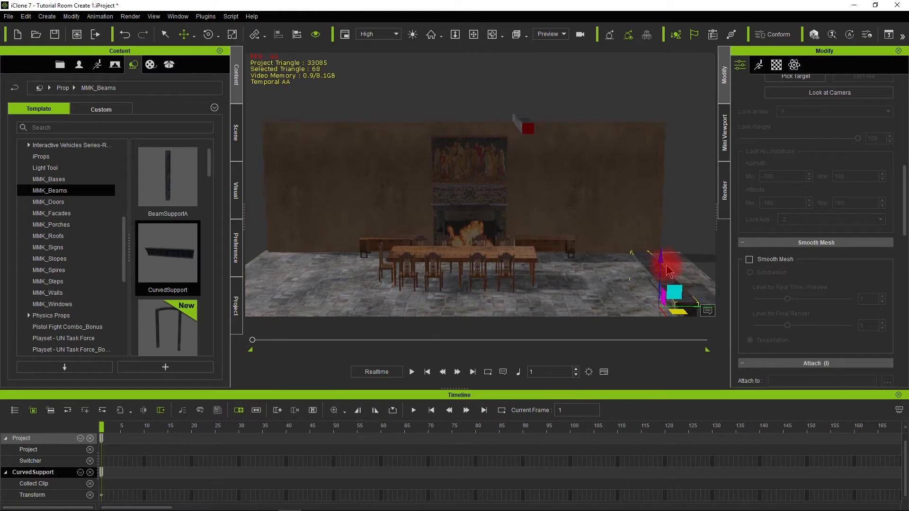
left_click_drag(661, 246, 666, 115)
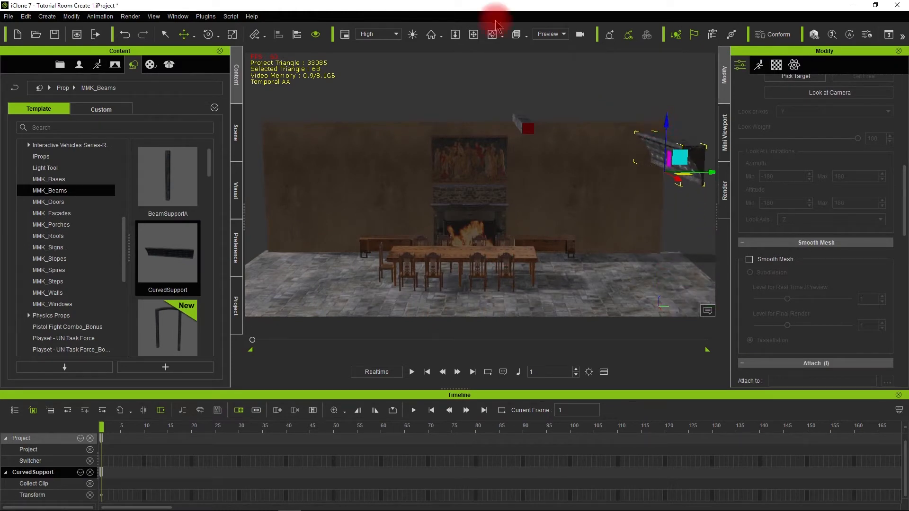
left_click(208, 35)
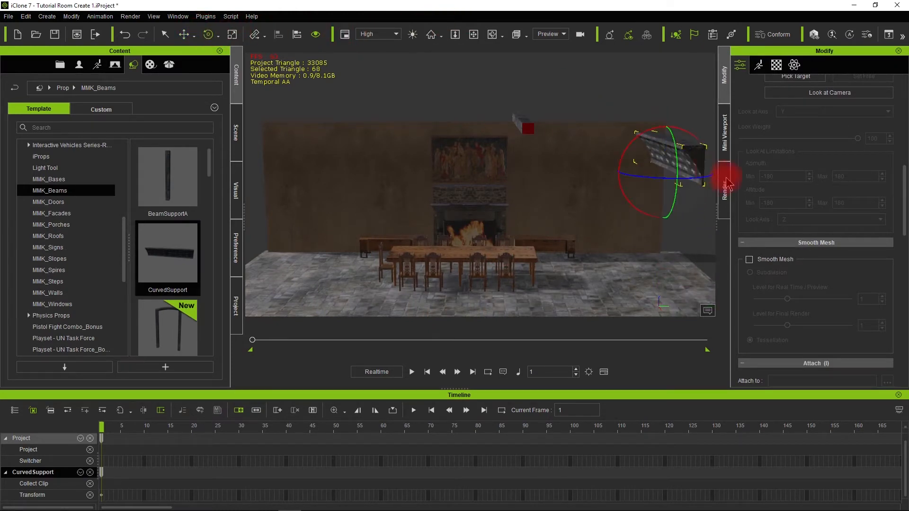
left_click_drag(672, 180, 746, 152)
scroll(771, 126, "up", 5)
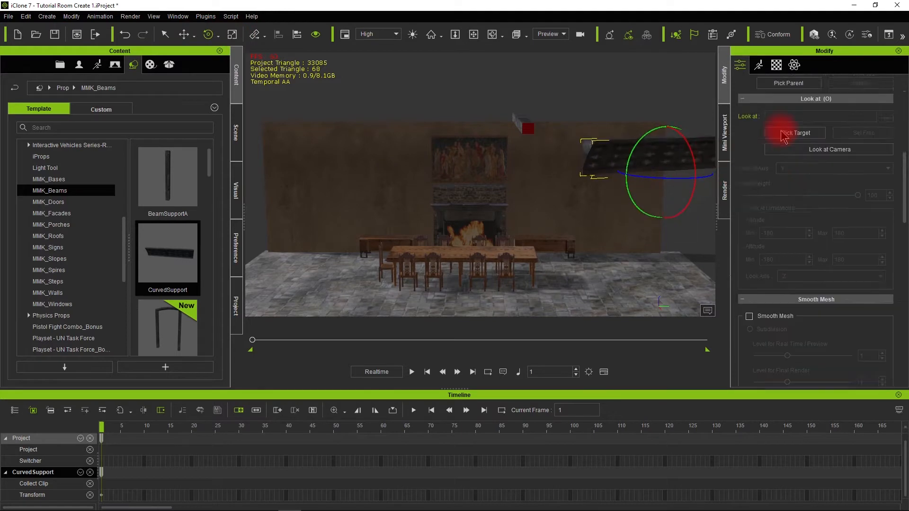
scroll(768, 128, "up", 2)
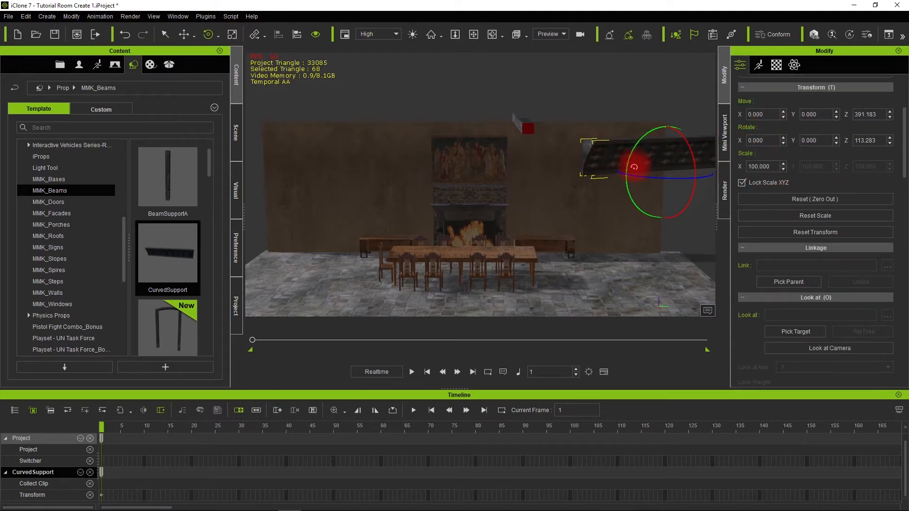
left_click_drag(645, 180, 633, 181)
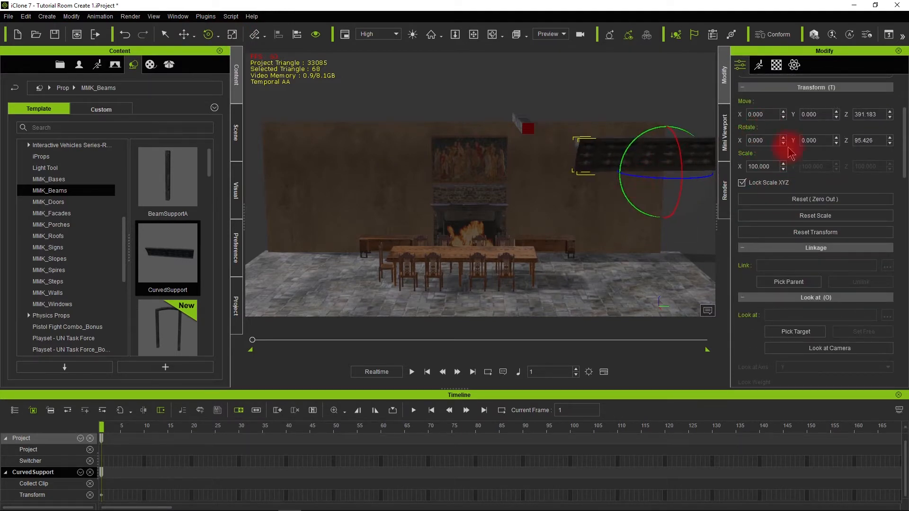
type("90")
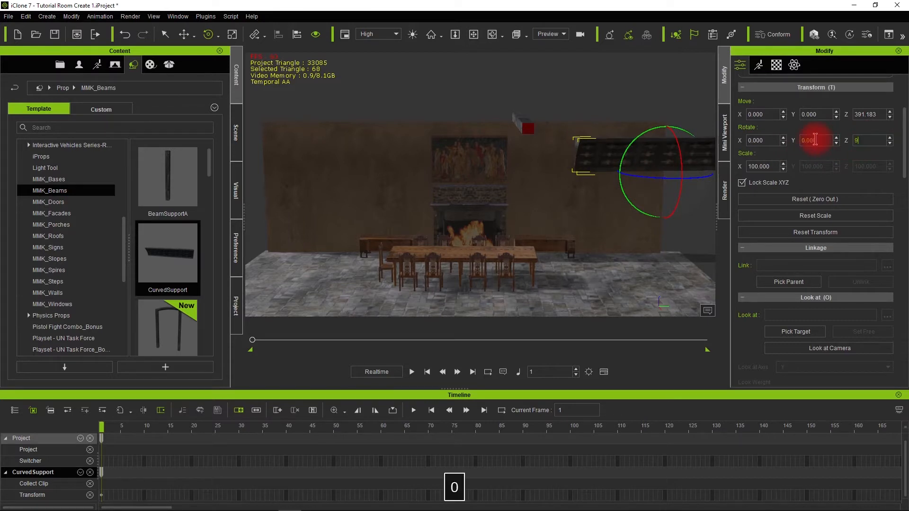
key("Return")
Move the CurvedSupport above the fireplace to about Y -532 and stretch it lengthwise to about 252 on X
left_click(183, 34)
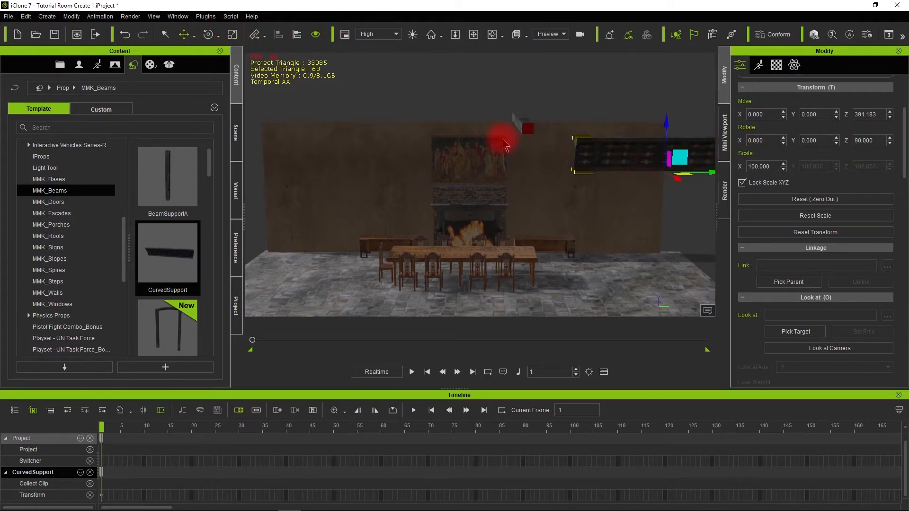
left_click_drag(711, 172, 521, 172)
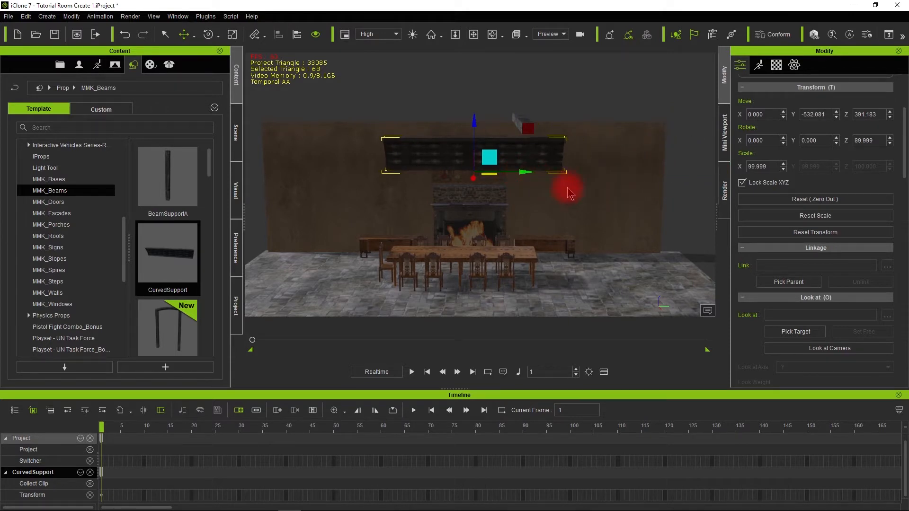
key("r")
left_click_drag(521, 174, 682, 182)
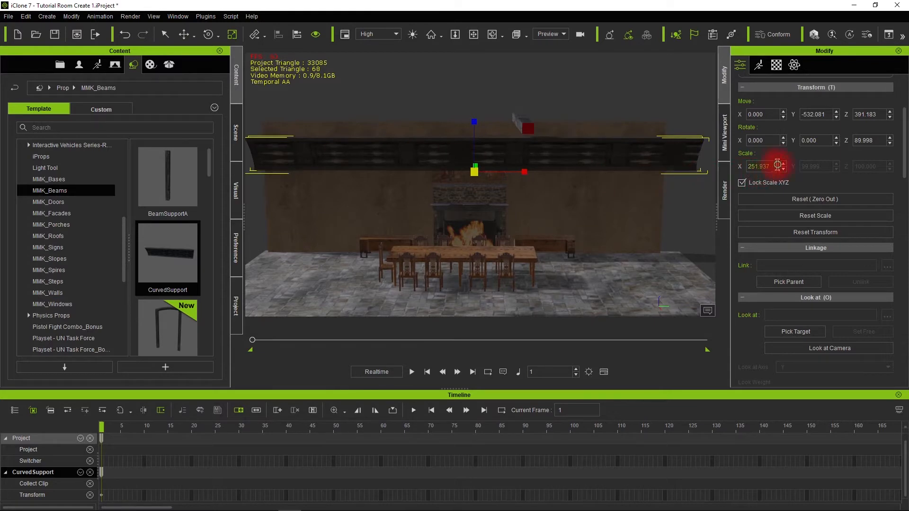
Set the CurvedSupport's X scale to 300 with XYZ scaling locked
left_click_drag(777, 165, 731, 168)
type("300")
key("Return")
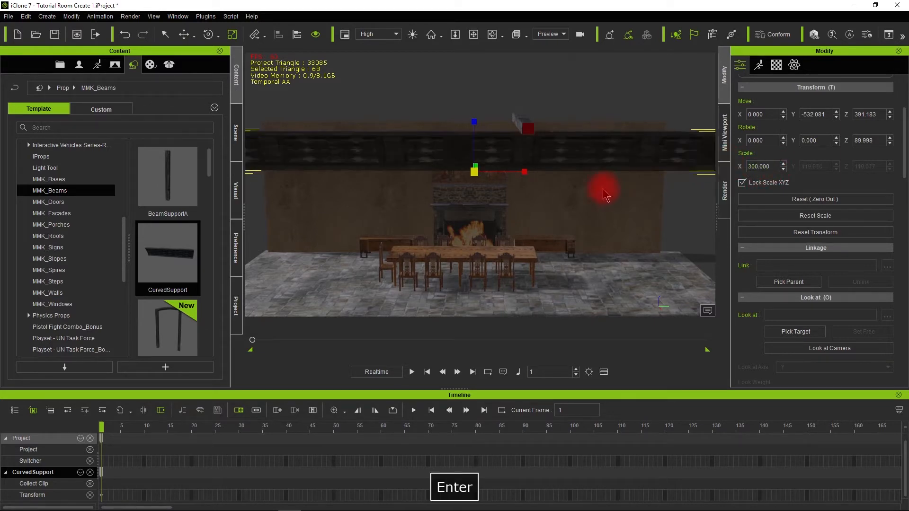
Move the CurvedSupport against the fireplace wall at about X -571 and raise it to about Z 456
left_click_drag(594, 211, 519, 180, "alt")
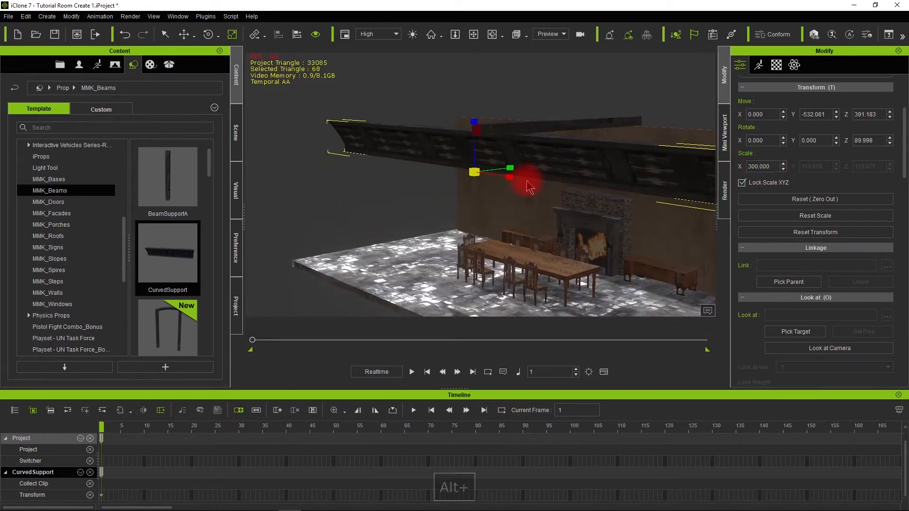
key("w")
left_click_drag(438, 180, 577, 156)
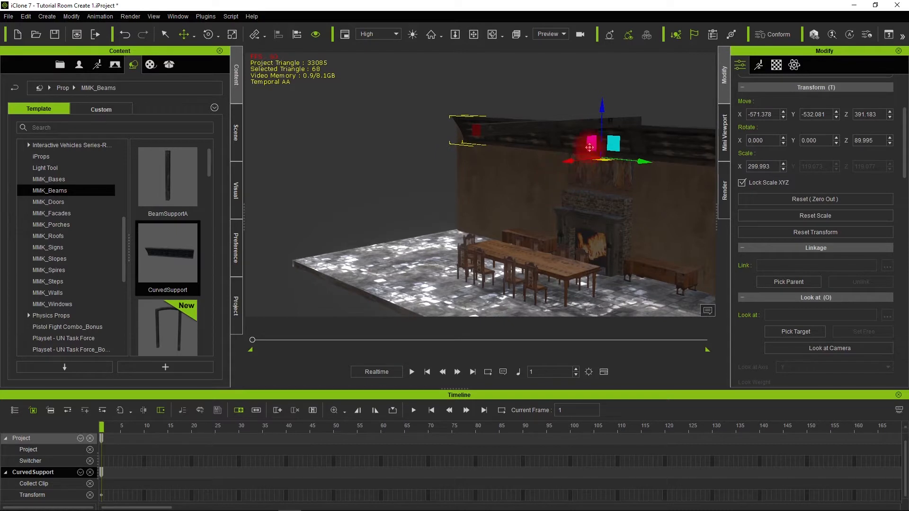
left_click_drag(602, 109, 601, 91)
left_click_drag(549, 211, 520, 194, "alt")
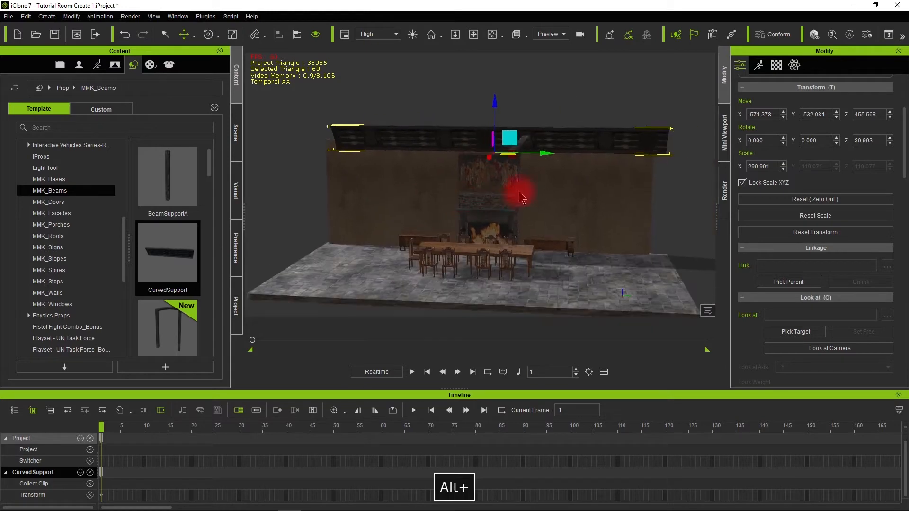
Move the CurvedSupport along the fireplace wall to about Y -584
left_click_drag(542, 154, 585, 156)
scroll(795, 124, "up", 3)
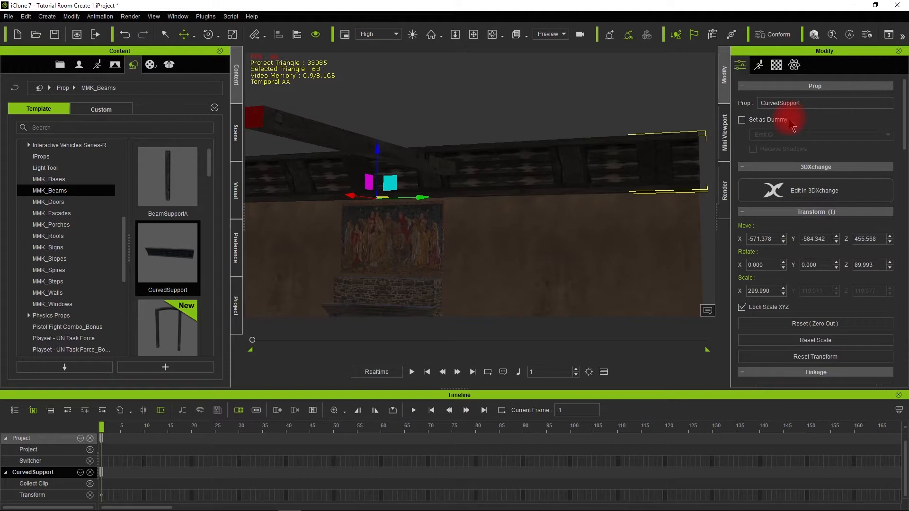
Set the U tiling of the diffuse texture on the CurvedSupport_Facade material to 3
left_click(782, 66)
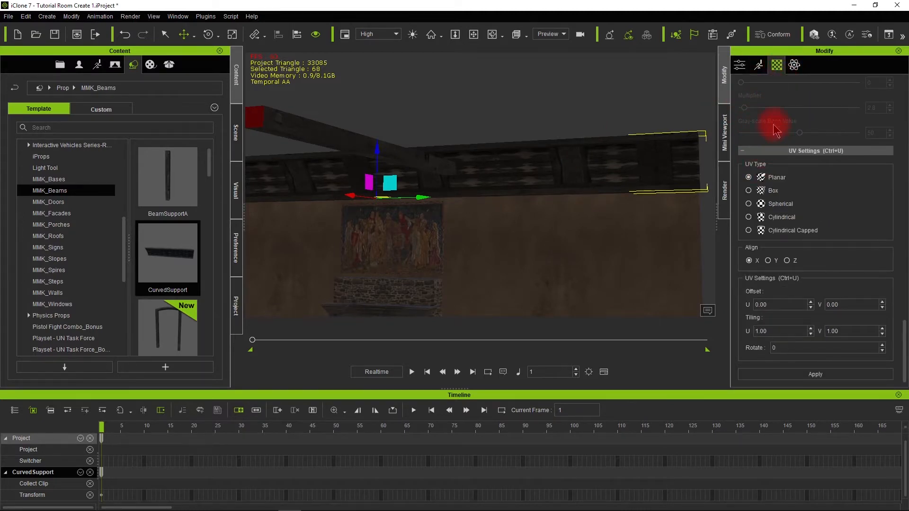
scroll(774, 132, "up", 10)
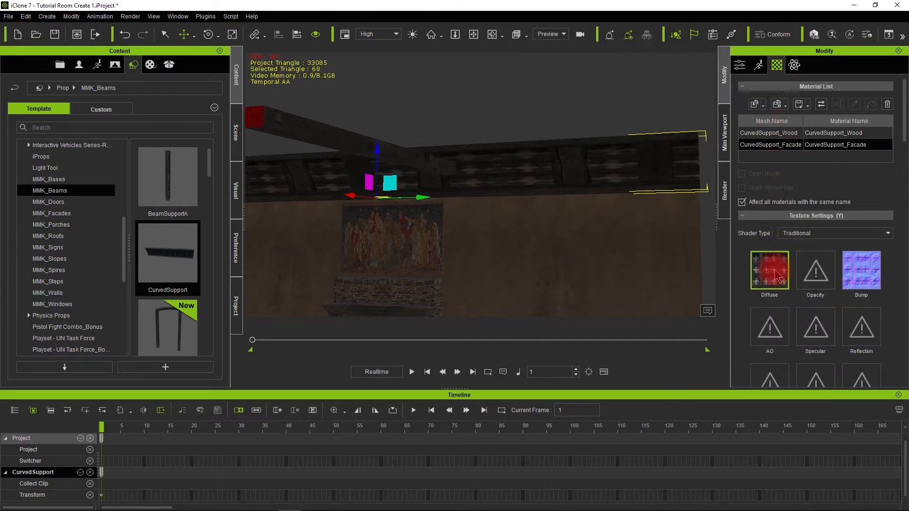
scroll(770, 263, "down", 3)
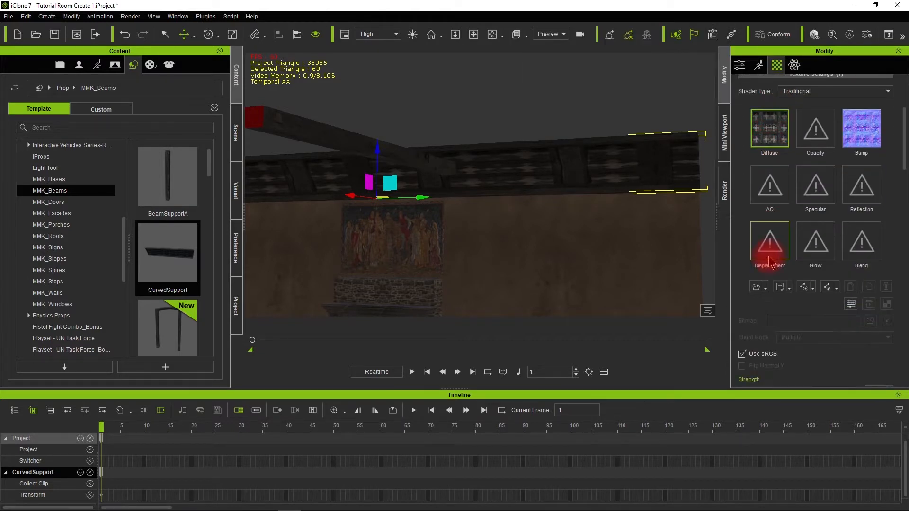
scroll(769, 263, "down", 1)
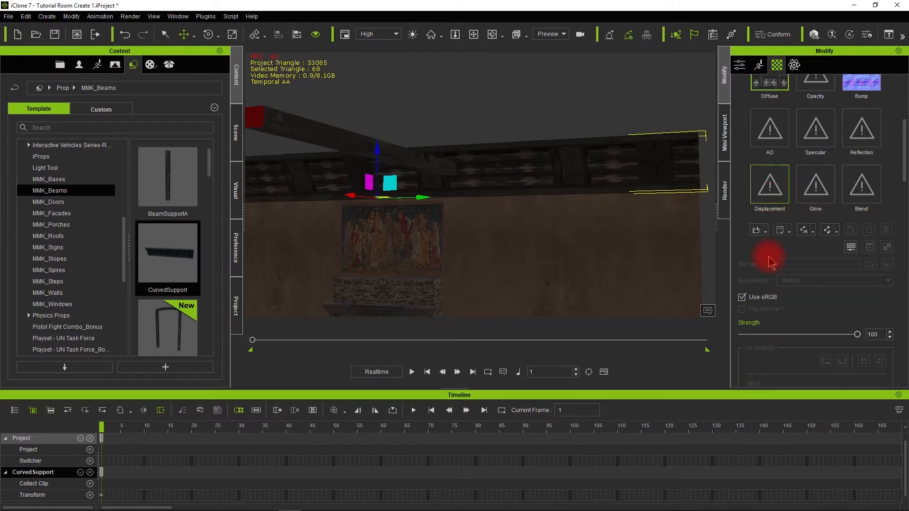
scroll(769, 262, "down", 5)
scroll(769, 262, "up", 2)
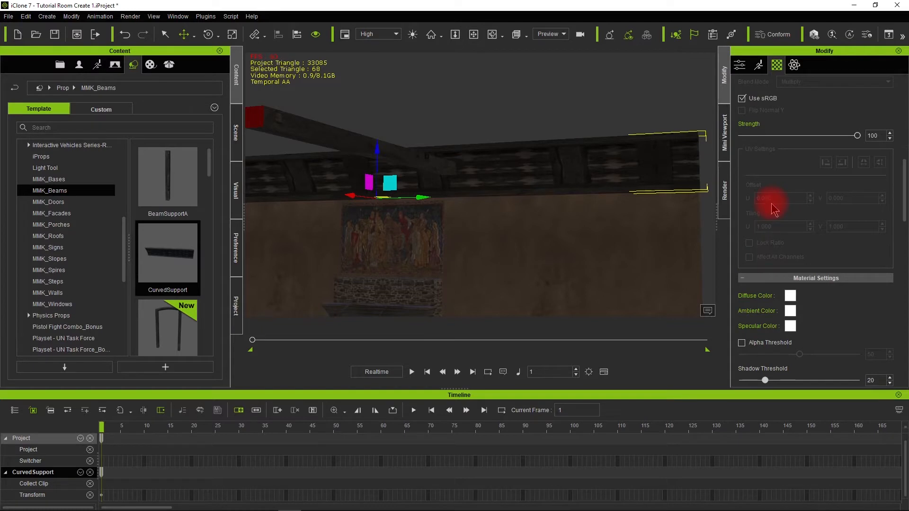
scroll(819, 175, "up", 2)
scroll(824, 180, "up", 1)
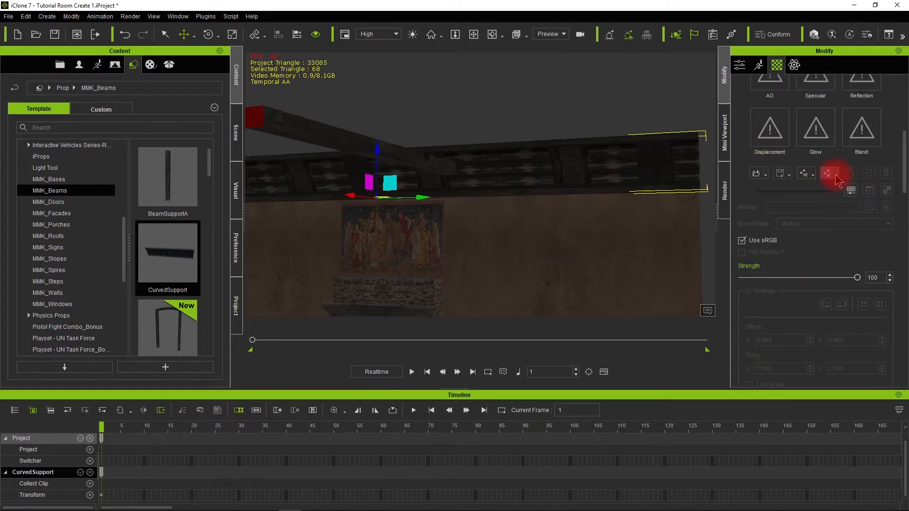
scroll(762, 151, "up", 4)
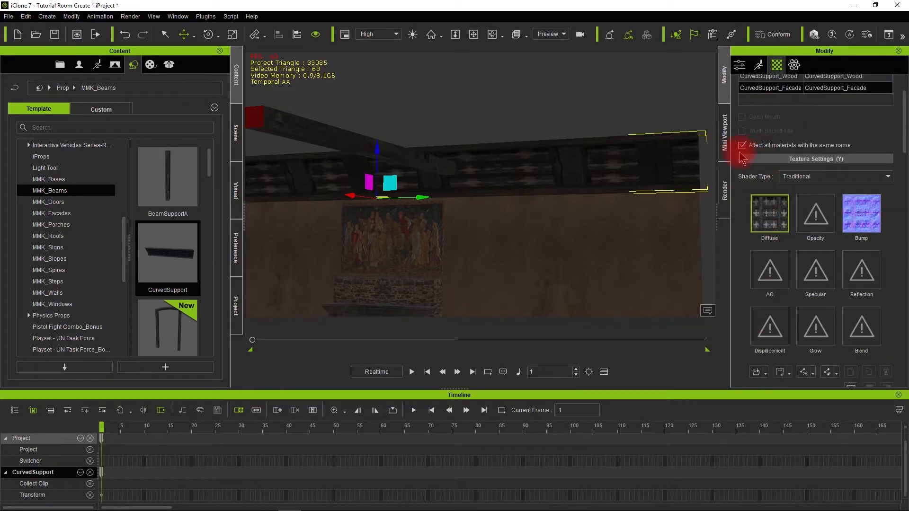
scroll(757, 126, "up", 1)
scroll(771, 169, "down", 6)
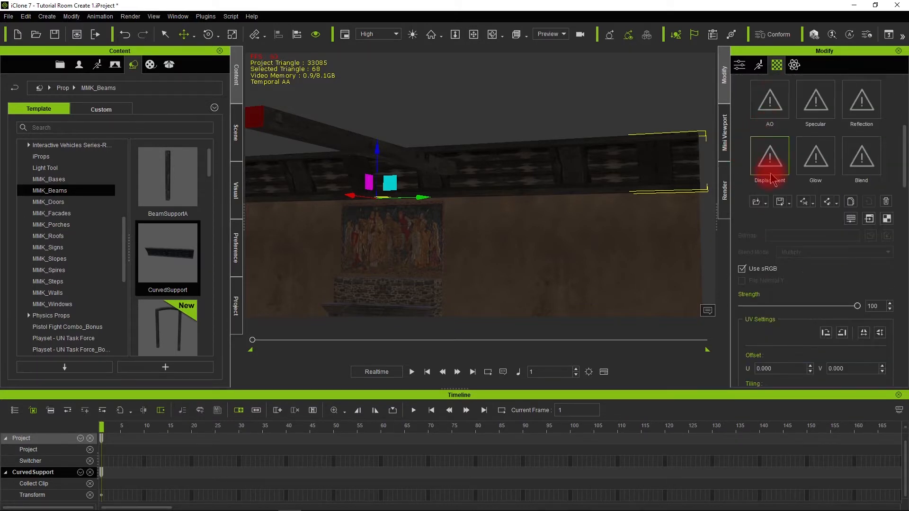
scroll(800, 194, "up", 4)
scroll(803, 194, "down", 6)
scroll(795, 239, "down", 2)
scroll(789, 236, "up", 2)
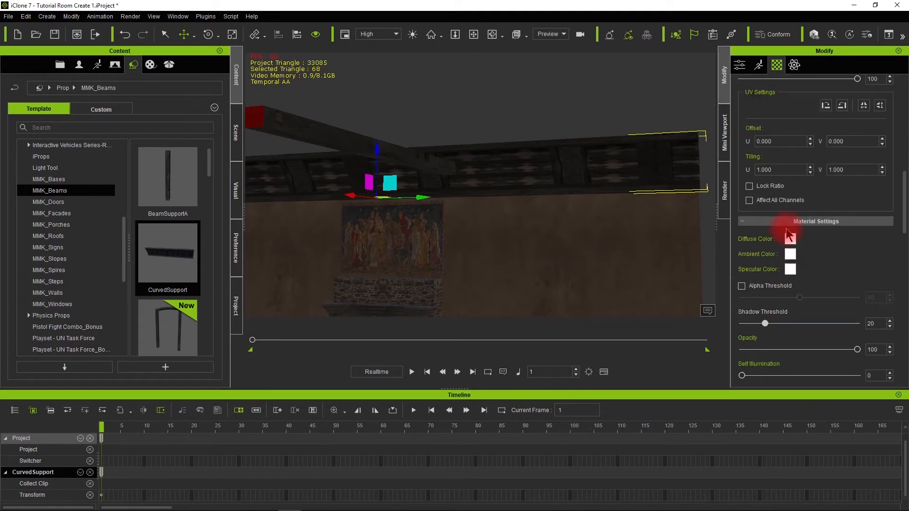
type("3")
key("Return")
Duplicate the CurvedSupport and place the copy above the original on the fireplace wall
scroll(584, 182, "down", 2)
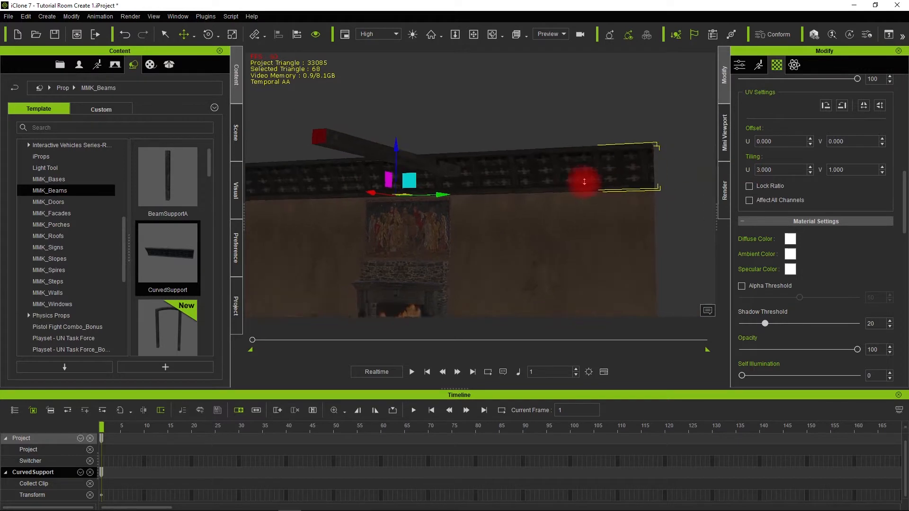
scroll(584, 182, "down", 1)
middle_click_drag(472, 213, 499, 233)
left_click_drag(538, 238, 420, 141, "alt")
left_click_drag(582, 203, 376, 192, "alt")
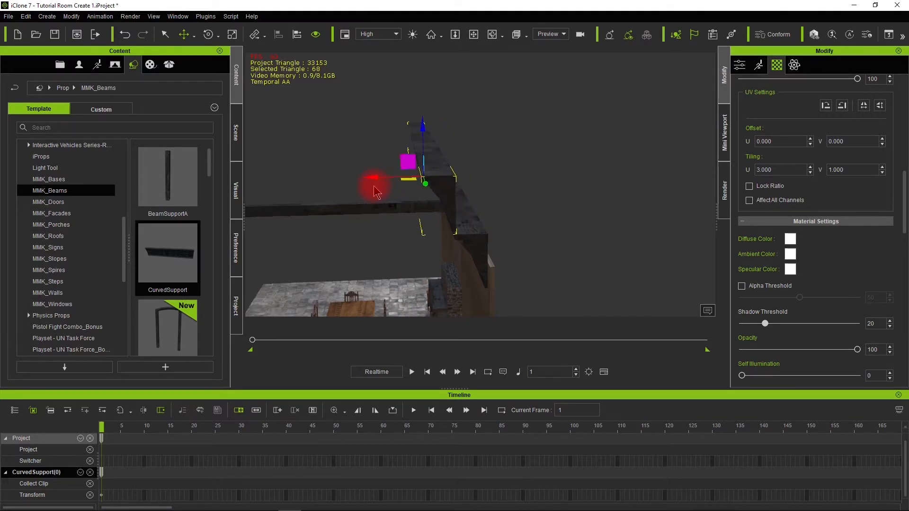
Fit the copied CurvedSupport onto the top of the lower one, stepped out towards the room to continue the curve
mouse_move(434, 231)
left_mouse_down("alt")
mouse_move(474, 254)
mouse_move(465, 256)
mouse_move(459, 176)
mouse_move(331, 201)
mouse_move(399, 242)
mouse_move(396, 229)
left_mouse_up("alt")
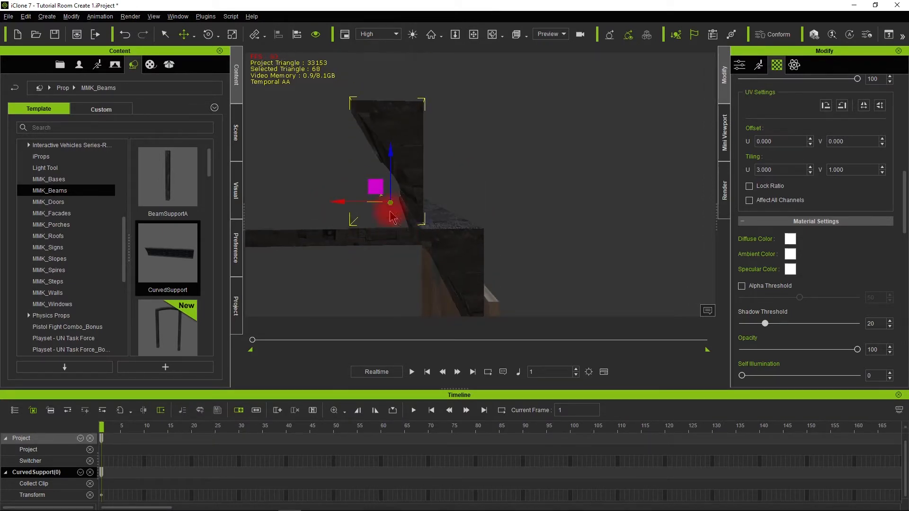
left_click_drag(390, 152, 388, 156, "alt")
left_click_drag(335, 205, 334, 205, "alt")
mouse_move(323, 263)
left_mouse_down("alt")
mouse_move(498, 260)
mouse_move(497, 250)
mouse_move(483, 256)
mouse_move(481, 239)
mouse_move(590, 264)
mouse_move(554, 268)
mouse_move(716, 277)
mouse_move(470, 265)
mouse_move(493, 248)
mouse_move(515, 278)
mouse_move(460, 246)
mouse_move(449, 198)
left_mouse_up("alt")
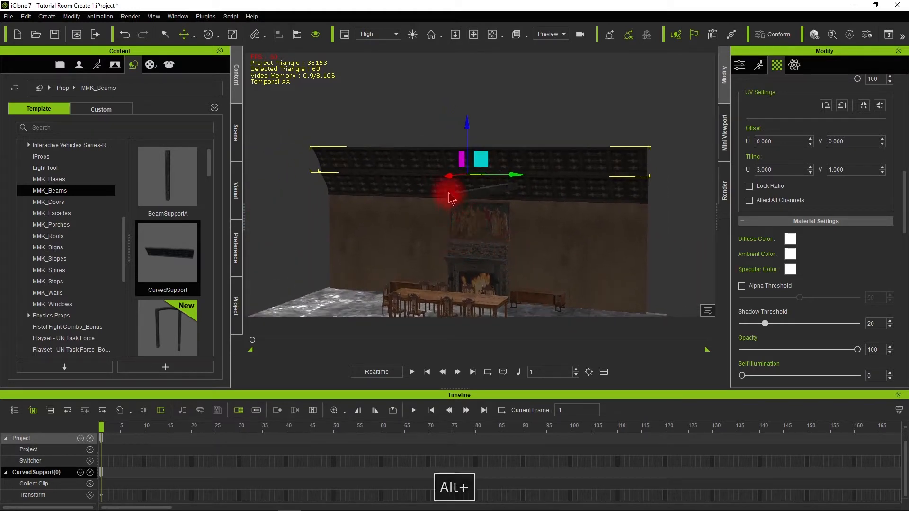
Centre BeamSupportA above the fireplace and raise it to the top edge of the upper curved support
left_click(459, 198)
left_click_drag(466, 245, 545, 241, "alt")
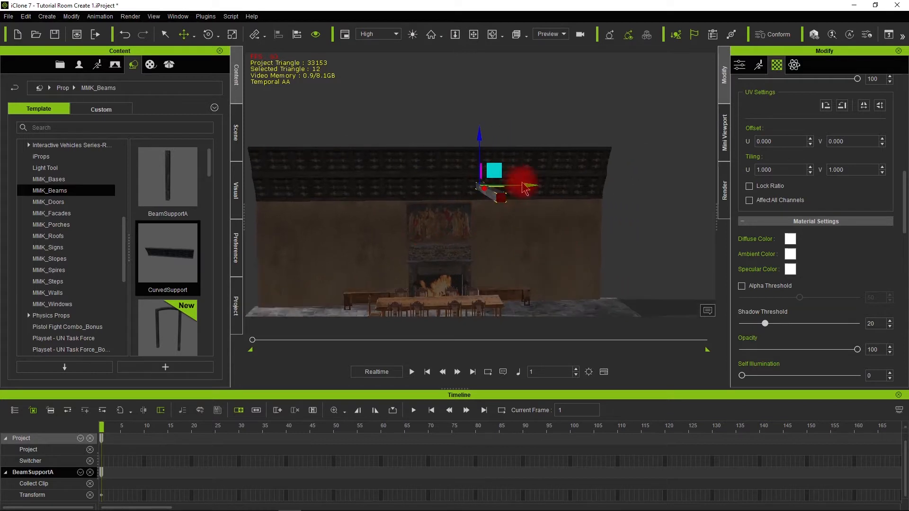
left_click_drag(526, 184, 501, 188)
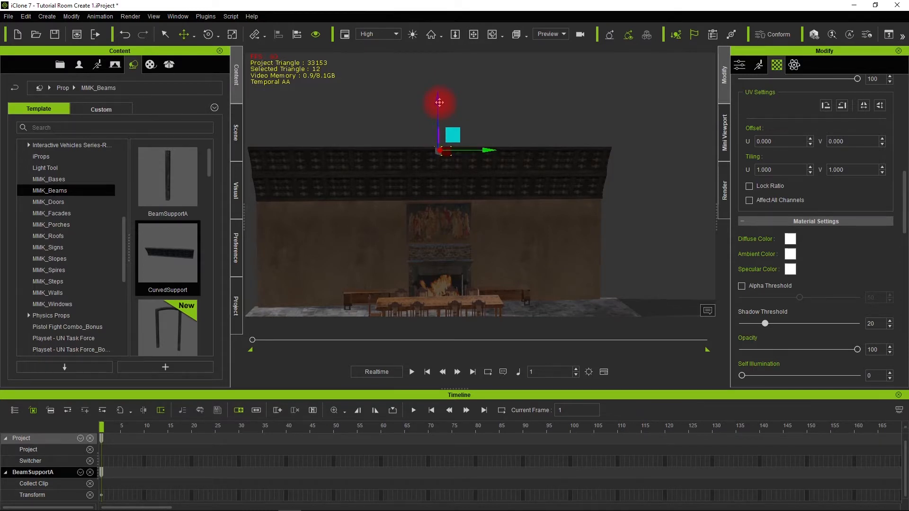
left_click_drag(515, 192, 500, 232, "alt")
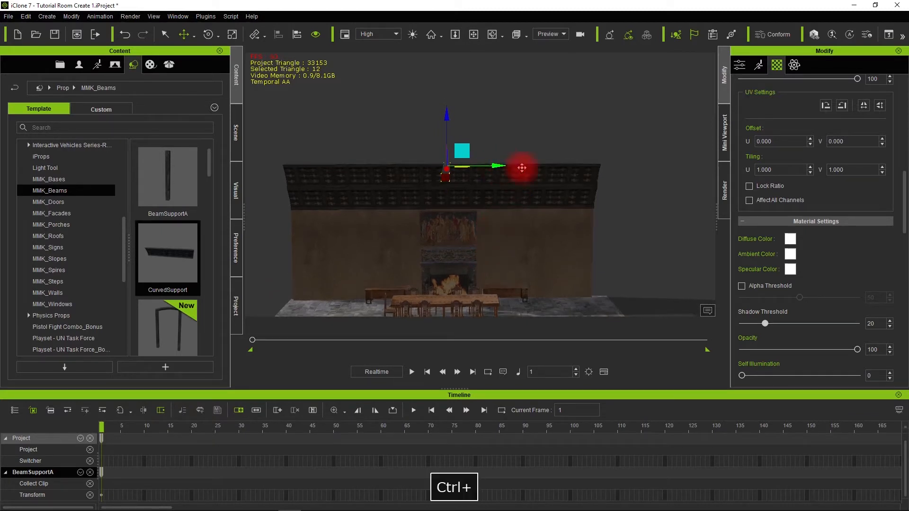
Duplicate BeamSupportA twice at even spacing along the wall to the right of the fireplace
left_click_drag(556, 184, 568, 221, "ctrl")
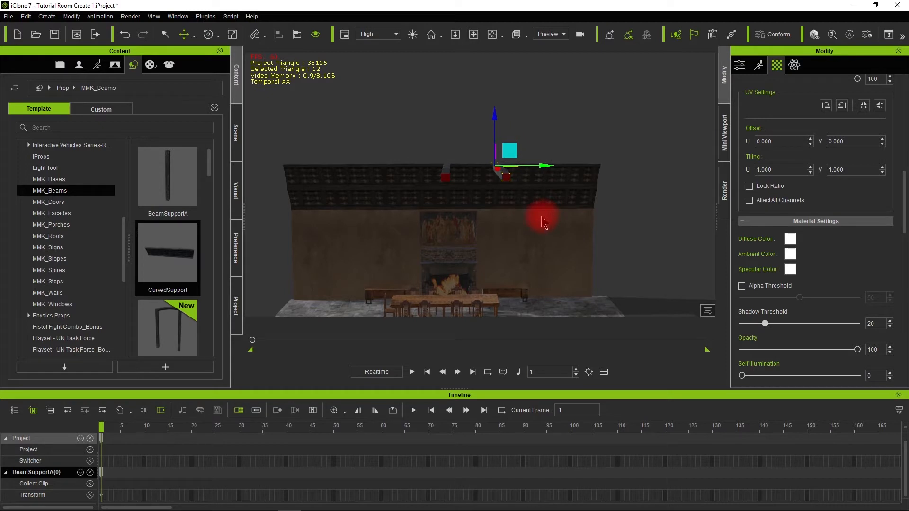
left_click_drag(568, 235, 555, 187, "alt")
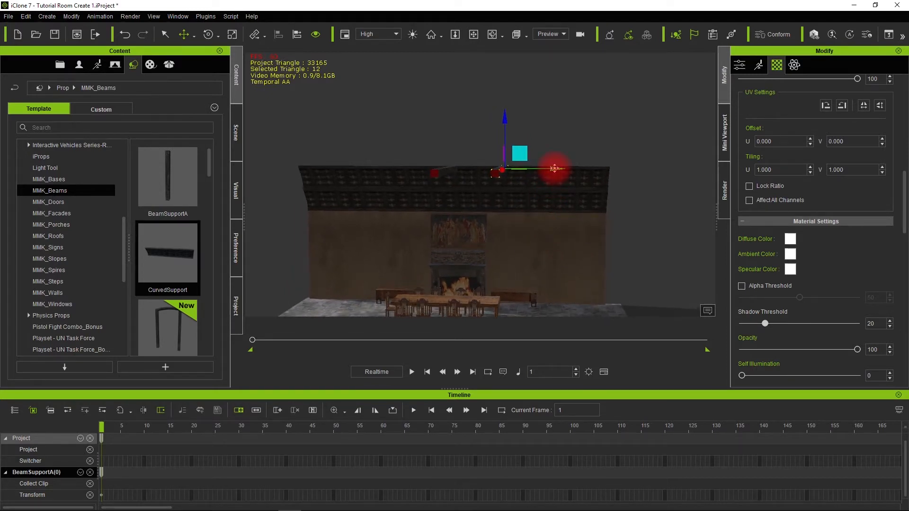
scroll(518, 215, "up", 6)
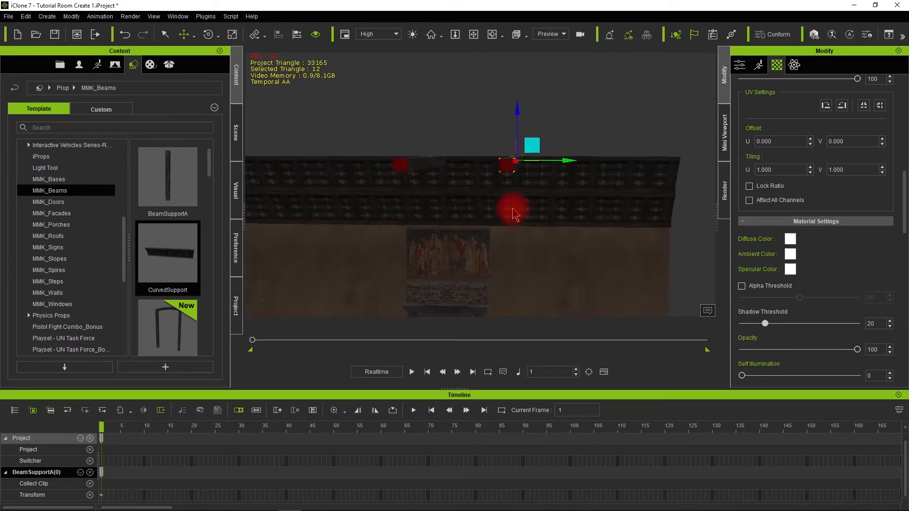
middle_click_drag(512, 210, 496, 212, "alt")
mouse_move(496, 212)
left_mouse_down("alt")
mouse_move(505, 193)
mouse_move(506, 207)
left_mouse_up("alt")
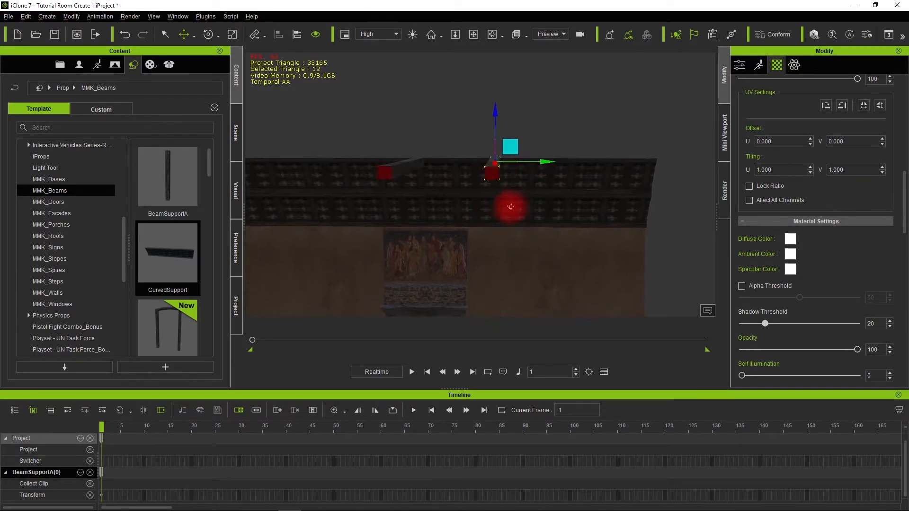
left_click_drag(546, 162, 623, 181, "ctrl")
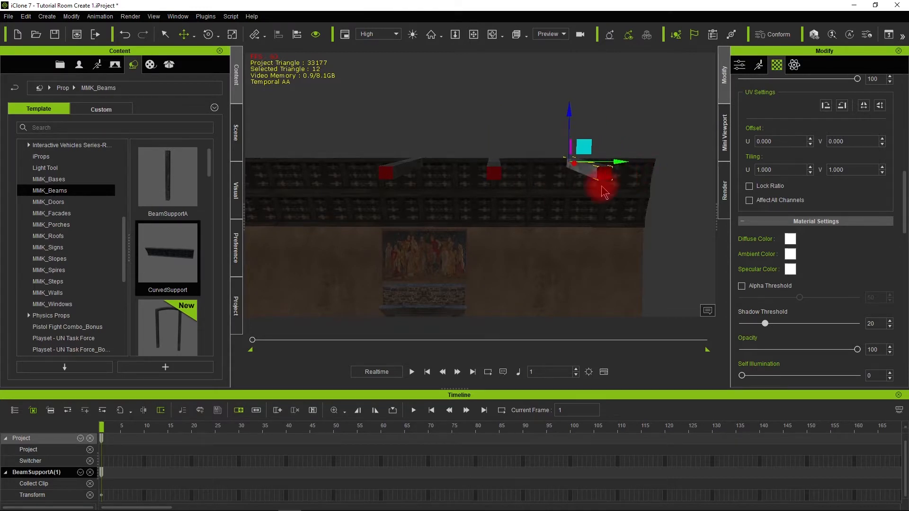
Duplicate the central BeamSupportA twice at matching spacing along the wall to the left of the fireplace
left_click(385, 176)
middle_click_drag(366, 198, 493, 216, "alt")
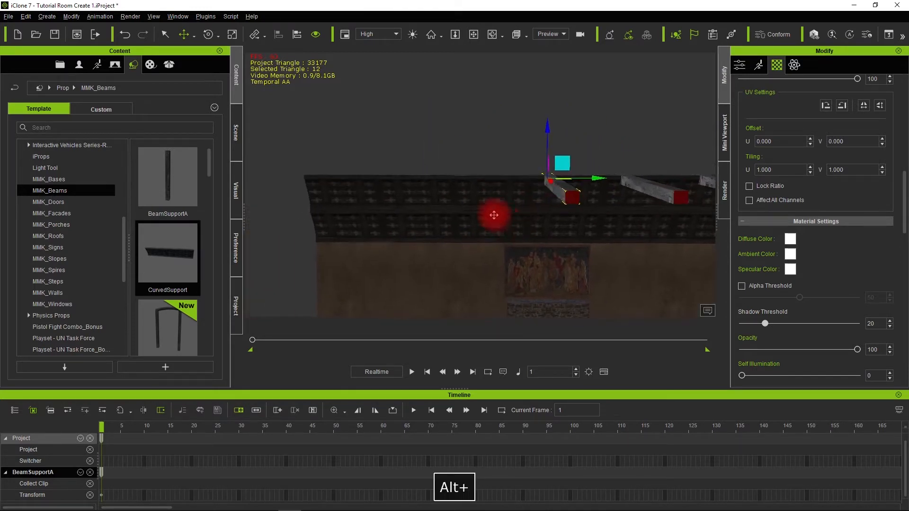
left_click_drag(593, 180, 521, 203, "ctrl")
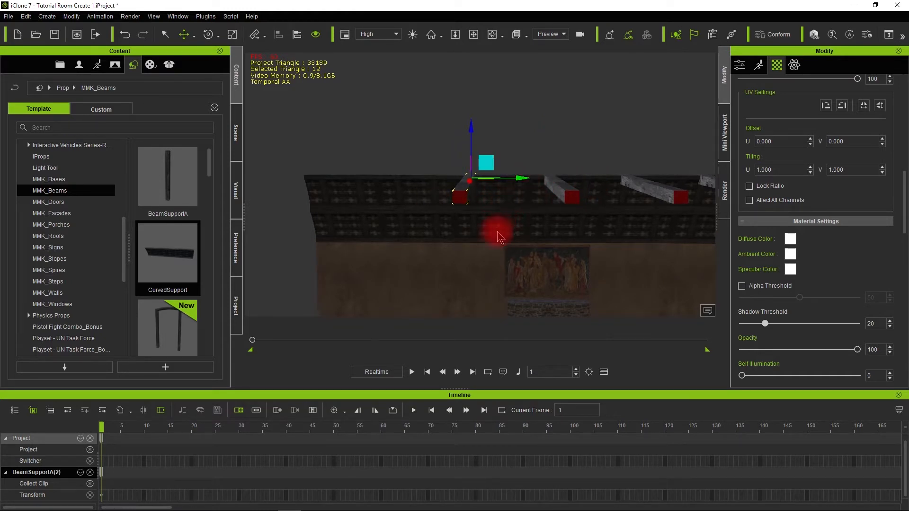
left_click_drag(474, 235, 478, 169, "alt")
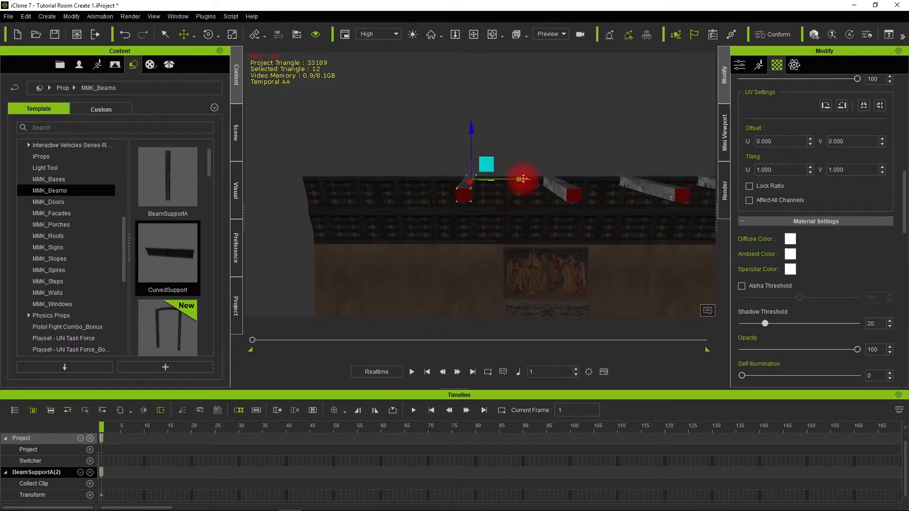
left_click_drag(525, 181, 449, 194, "ctrl")
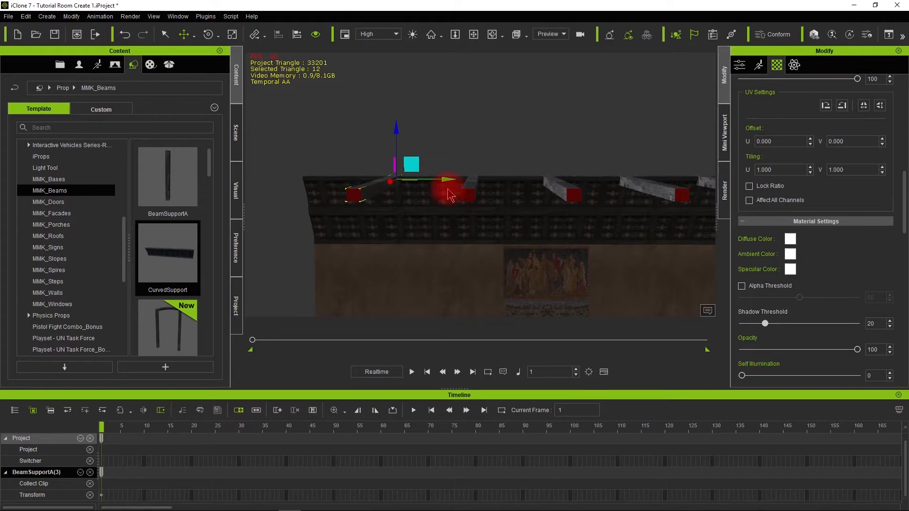
left_click_drag(590, 219, 497, 193, "alt")
scroll(498, 193, "down", 2)
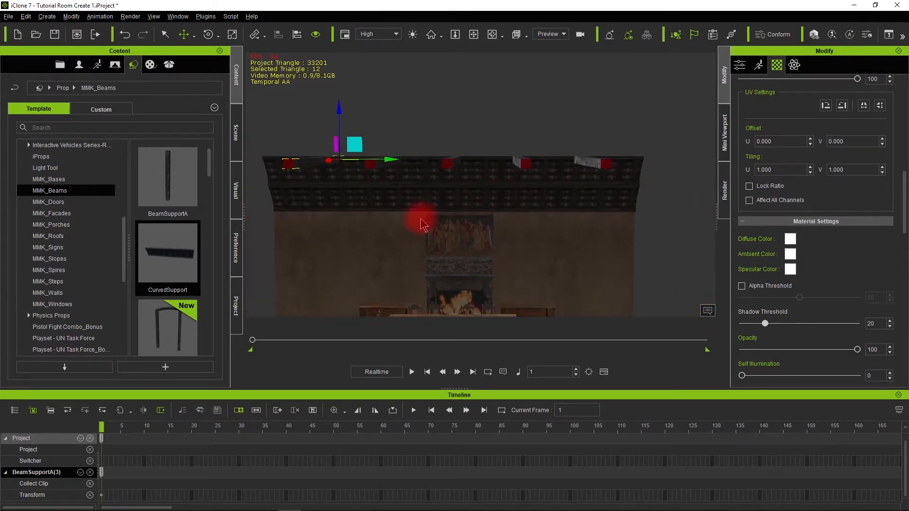
Create a plane surface and raise it to about Z 728 above the beams as a ceiling
left_click(394, 238)
left_click_drag(392, 237, 411, 259, "alt")
left_click_drag(373, 221, 255, 165, "alt")
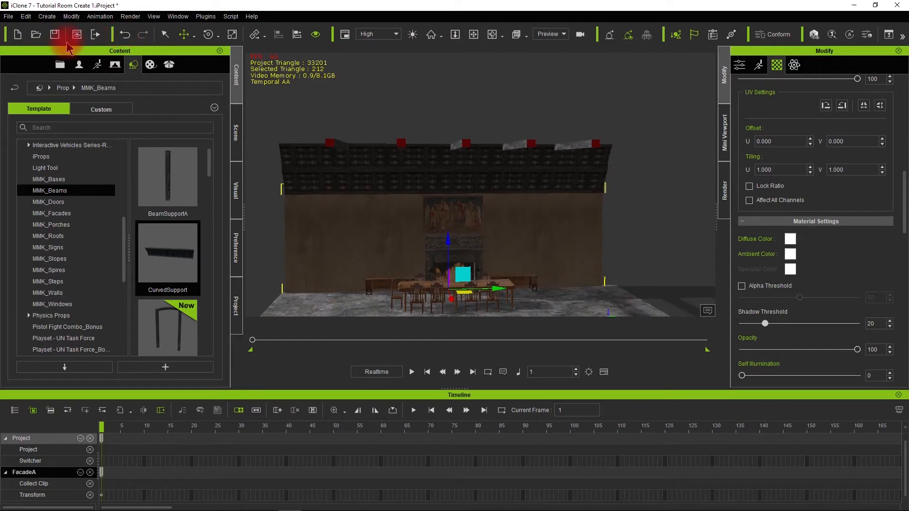
left_click(55, 18)
mouse_move(71, 42)
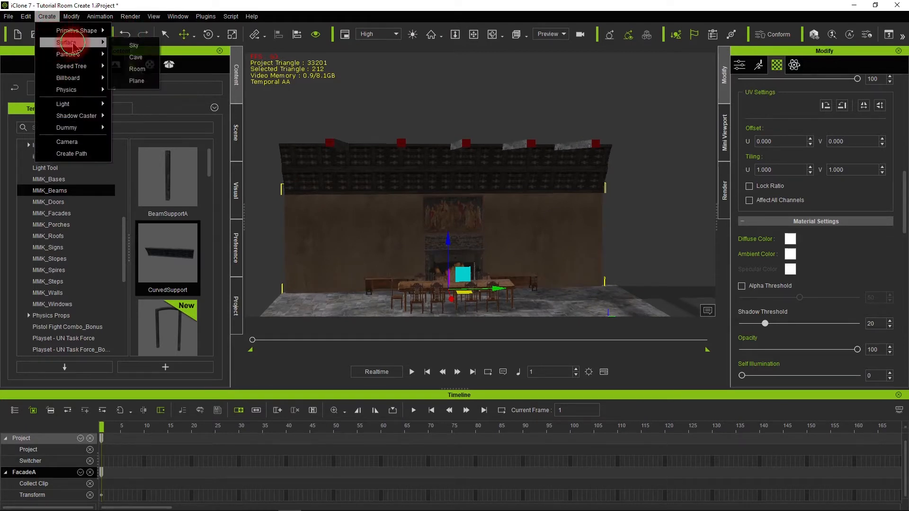
left_click(136, 80)
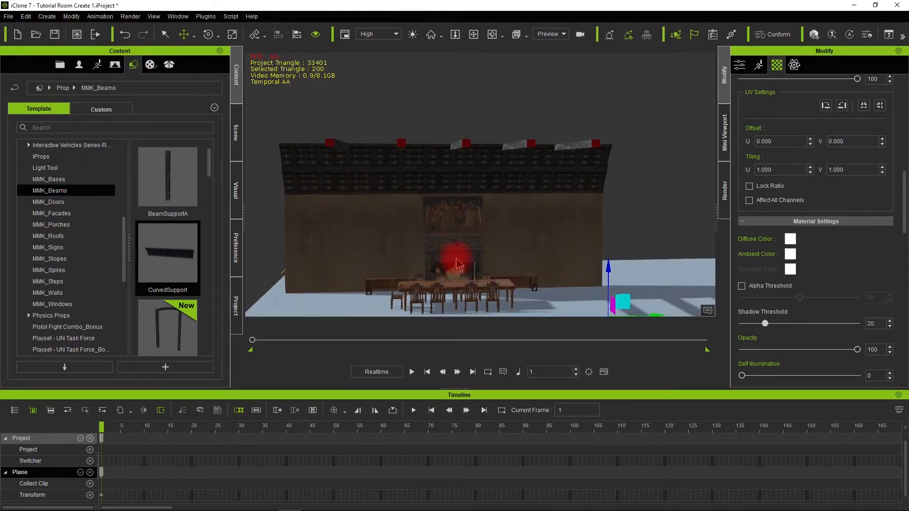
left_click_drag(608, 267, 584, 80)
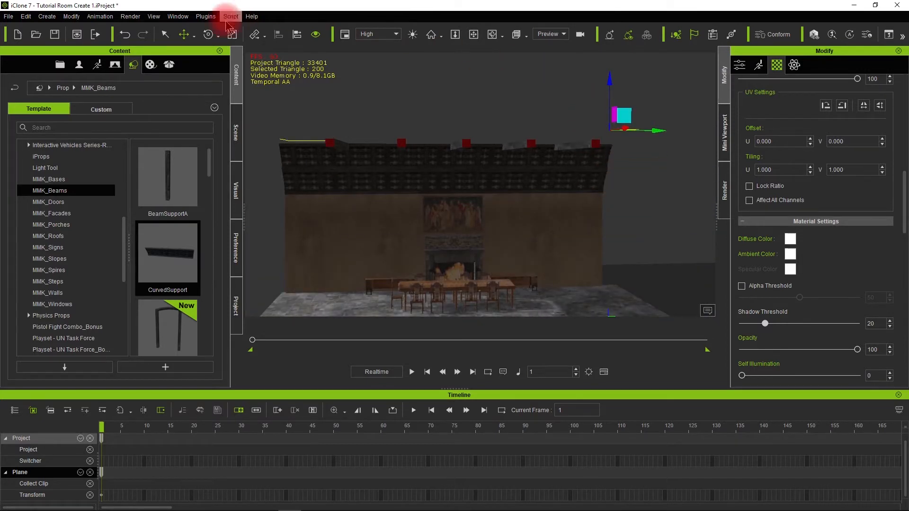
Flip the ceiling plane to face down into the room by setting its Y rotation to 180
left_click(208, 34)
left_click_drag(623, 108, 616, 200)
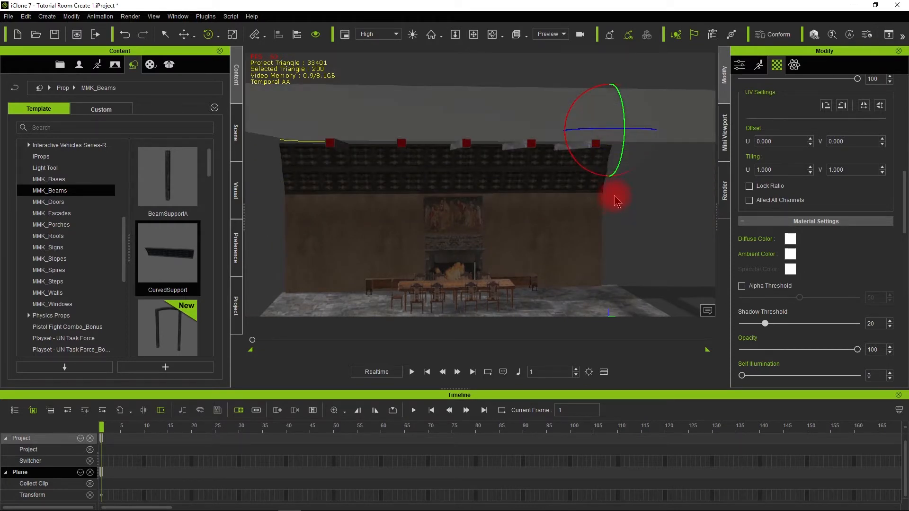
left_click(740, 66)
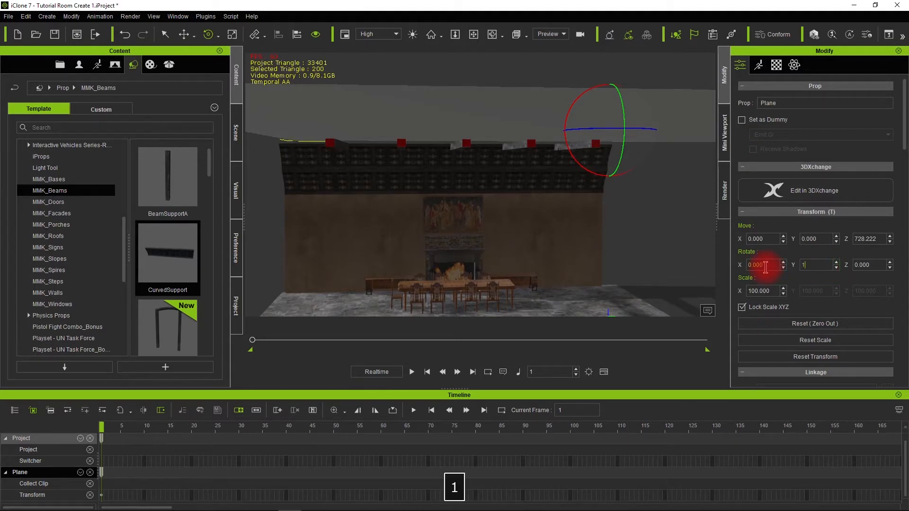
type("80")
key("Return")
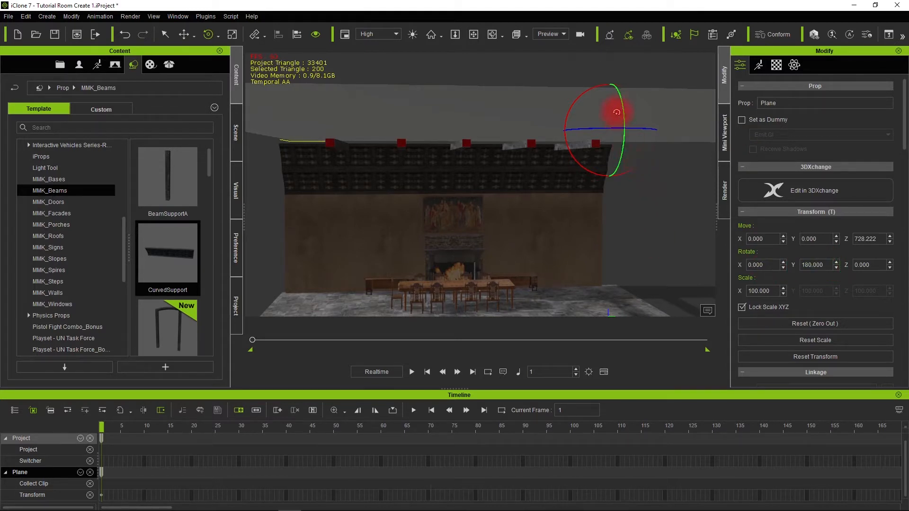
left_click(184, 36)
right_click_drag(393, 98, 394, 224, "alt")
mouse_move(411, 185)
right_mouse_down("alt")
mouse_move(416, 83)
mouse_move(436, 189)
mouse_move(436, 211)
mouse_move(434, 158)
mouse_move(421, 230)
right_mouse_up("alt")
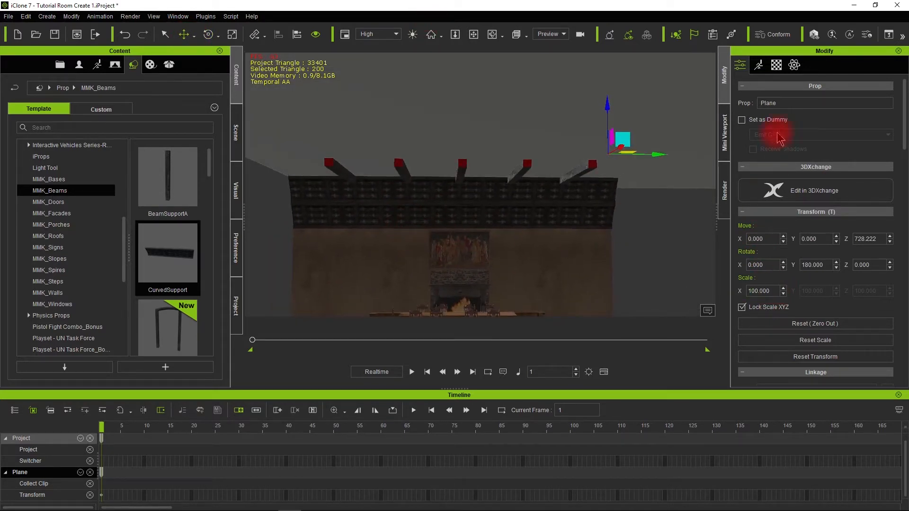
Make the ceiling plane's material 2-sided so it renders from both above and below
left_click(776, 65)
scroll(764, 122, "down", 5)
scroll(767, 113, "up", 5)
scroll(776, 279, "down", 10)
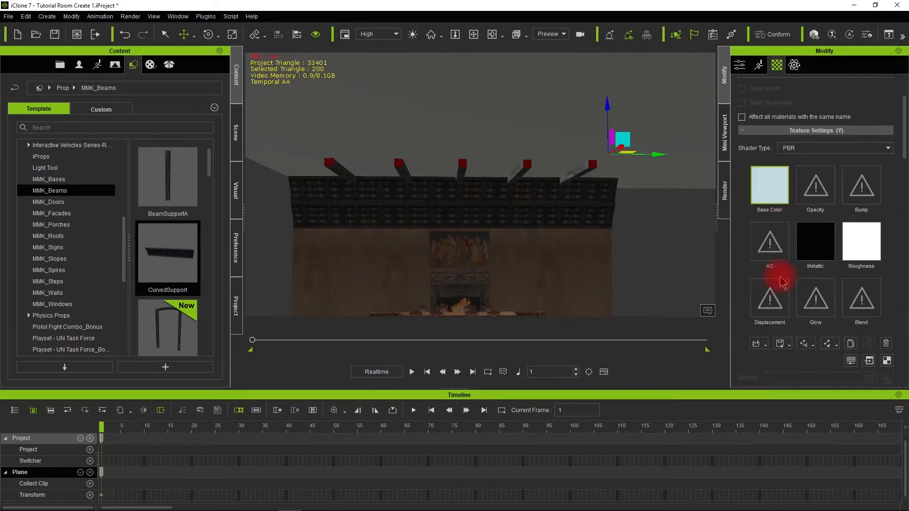
scroll(764, 312, "down", 1)
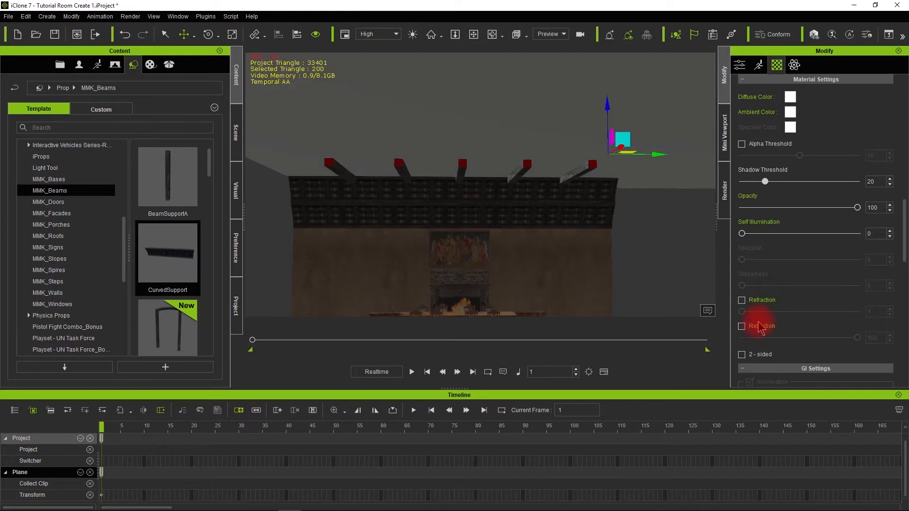
left_click_drag(522, 123, 454, 204, "alt")
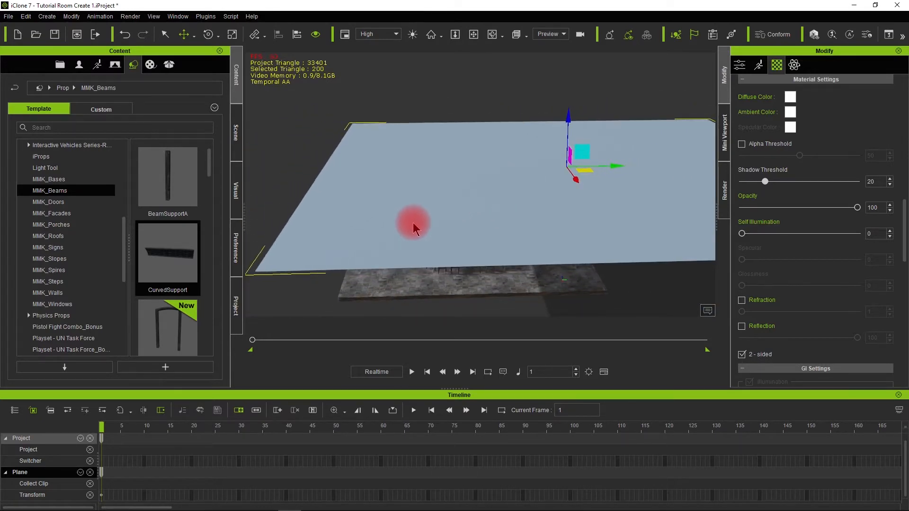
Scale the ceiling plane down in width and depth and centre it over the room along the Y axis
key("r")
left_click_drag(614, 167, 572, 168)
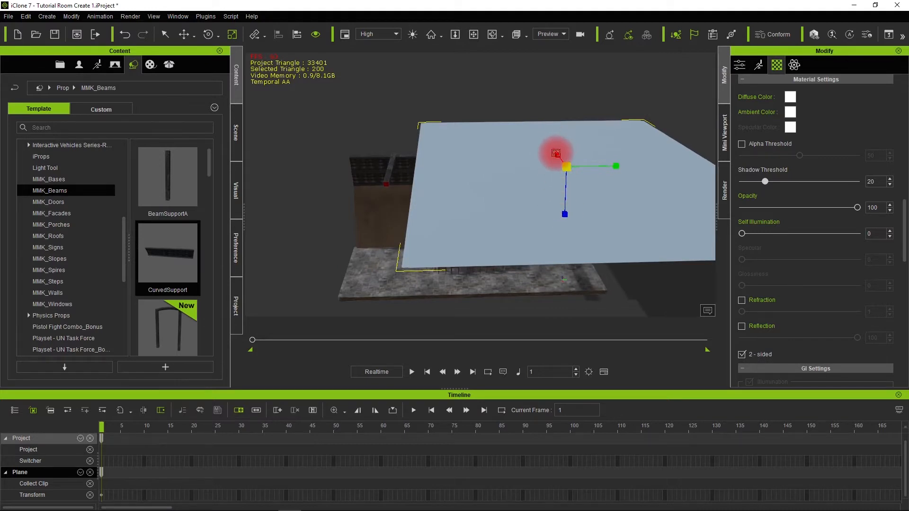
left_click_drag(555, 153, 574, 218)
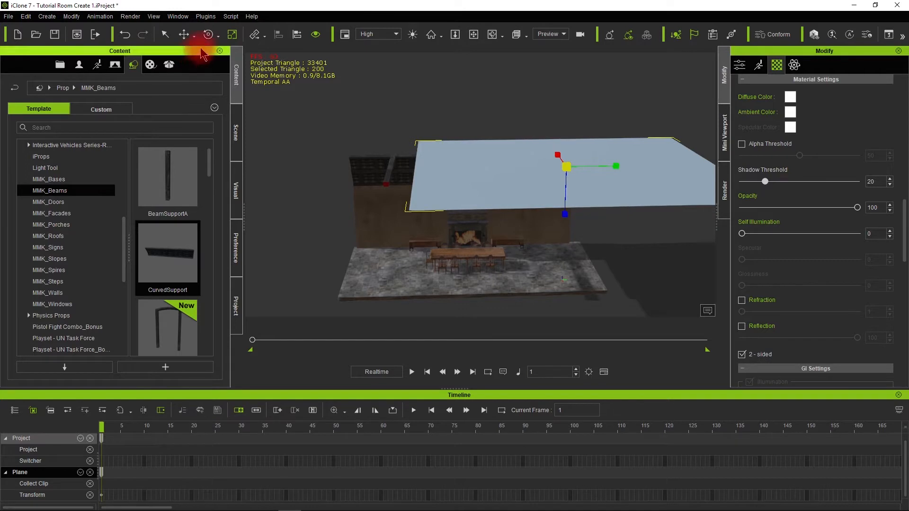
key("w")
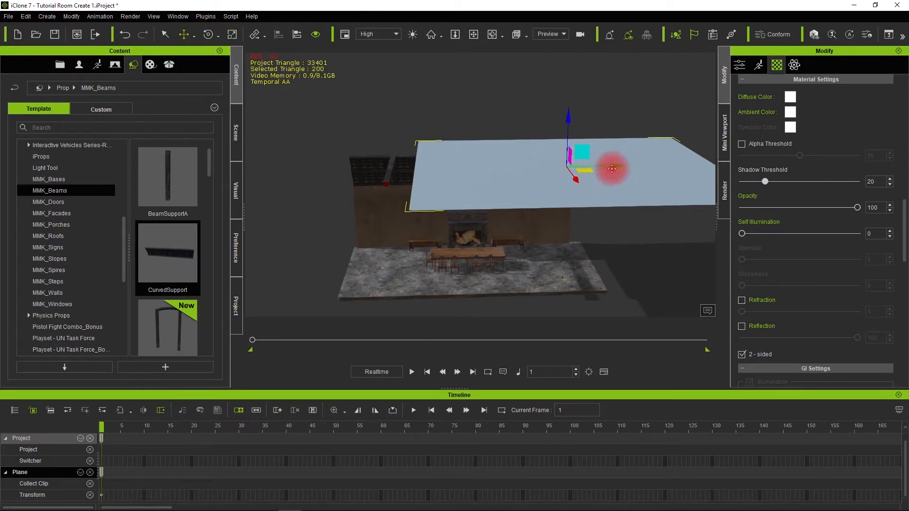
left_click_drag(586, 166, 469, 208)
Reduce the ceiling plane's depth along X further and shift it toward the fireplace wall
key("r")
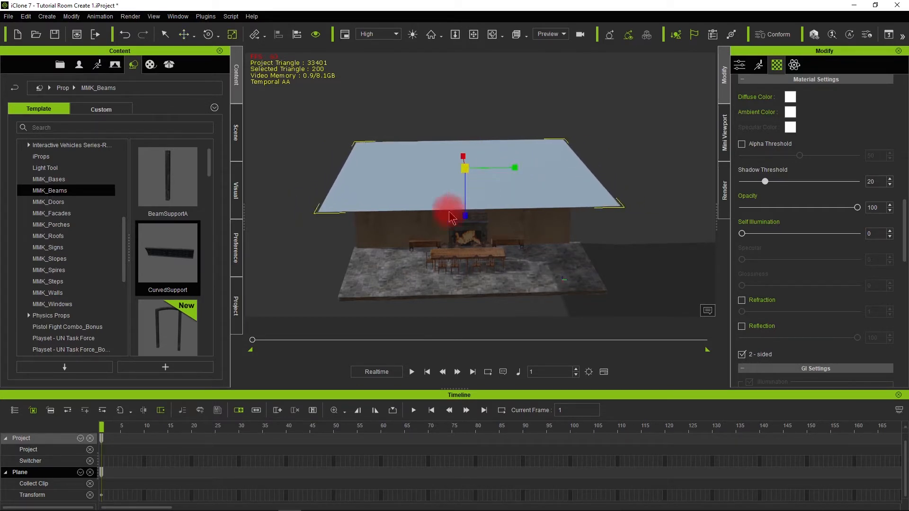
left_click_drag(354, 238, 423, 189, "alt")
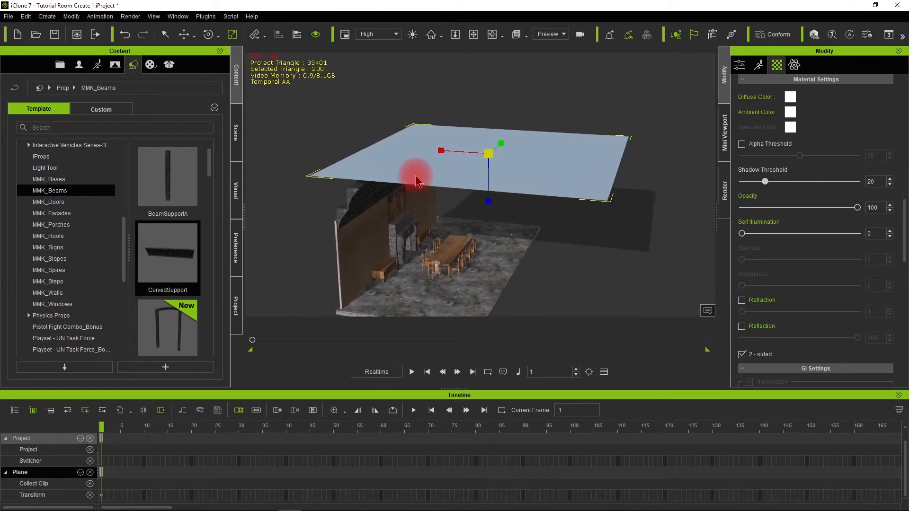
left_click_drag(439, 152, 486, 170)
key("w")
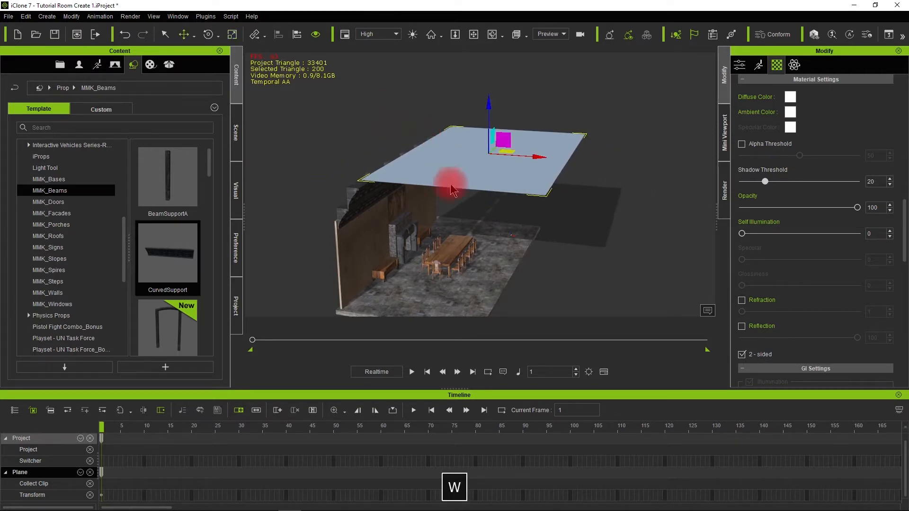
left_click_drag(540, 155, 530, 158)
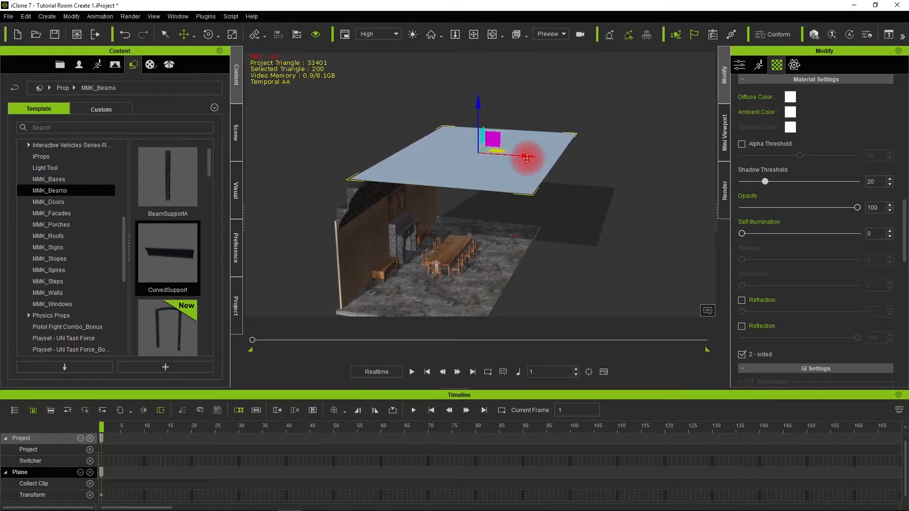
Lower the ceiling plane to about Z 694 so it sits on top of the beams
left_click_drag(519, 252, 439, 98, "alt")
left_click_drag(409, 202, 502, 201, "alt")
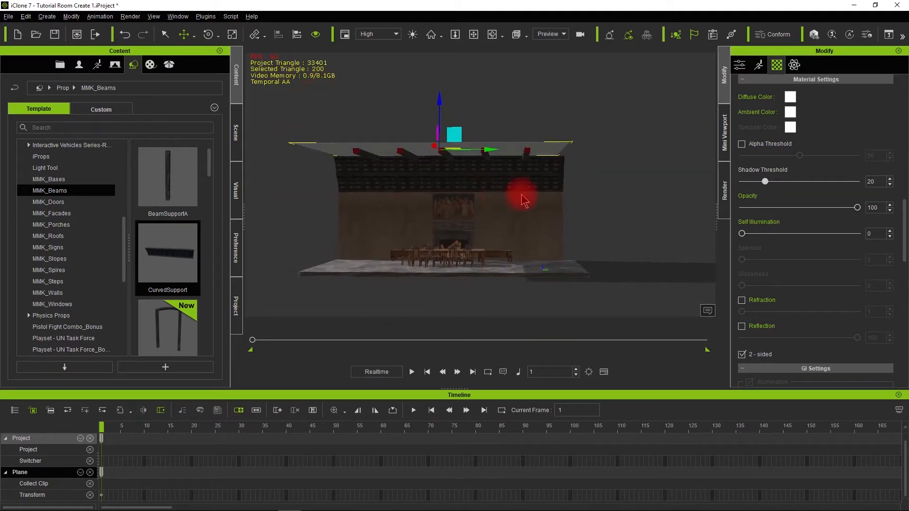
left_click(741, 66)
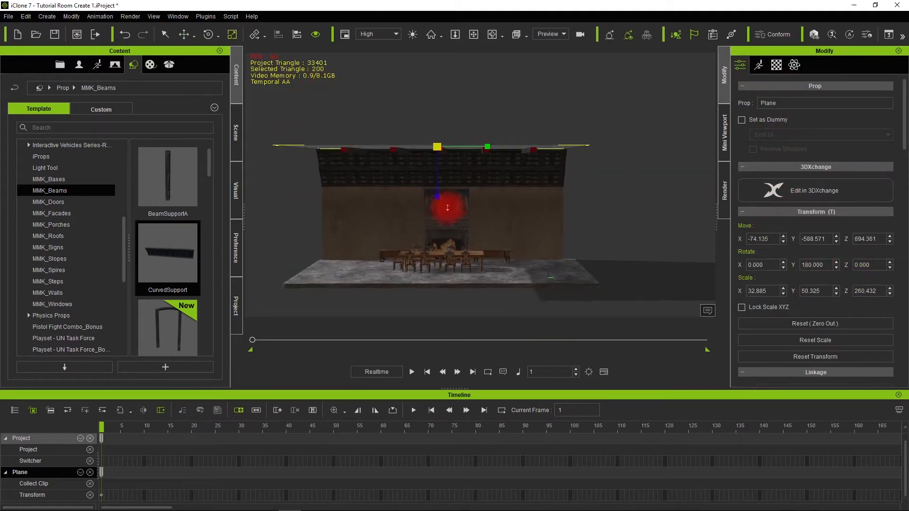
scroll(447, 207, "up", 1)
left_click_drag(464, 179, 498, 208, "alt")
key("w")
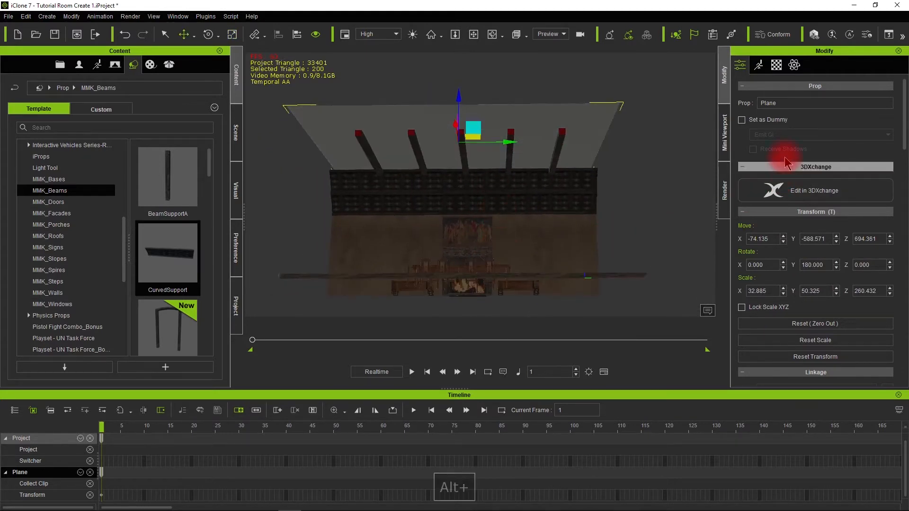
Apply the Wood Floor image from the Create Room for IClone Textures folder as the ceiling plane's Base Color
left_click(777, 65)
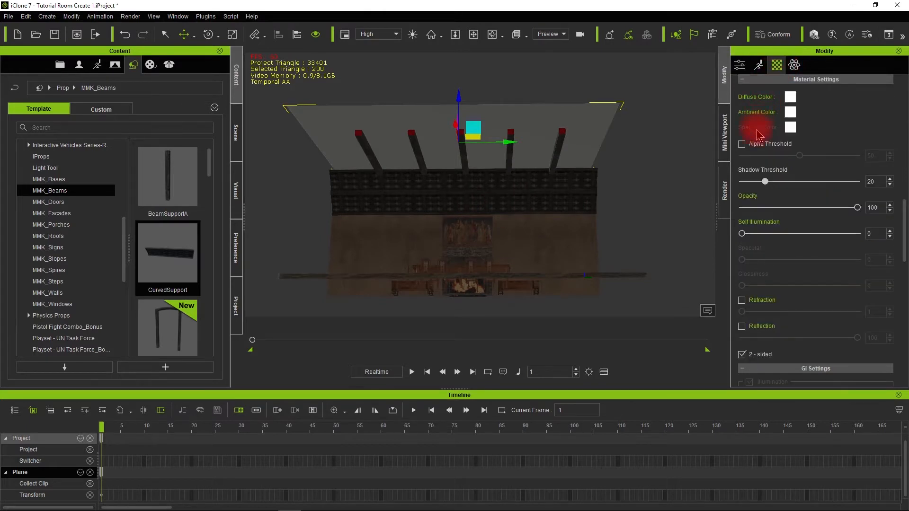
scroll(758, 135, "up", 10)
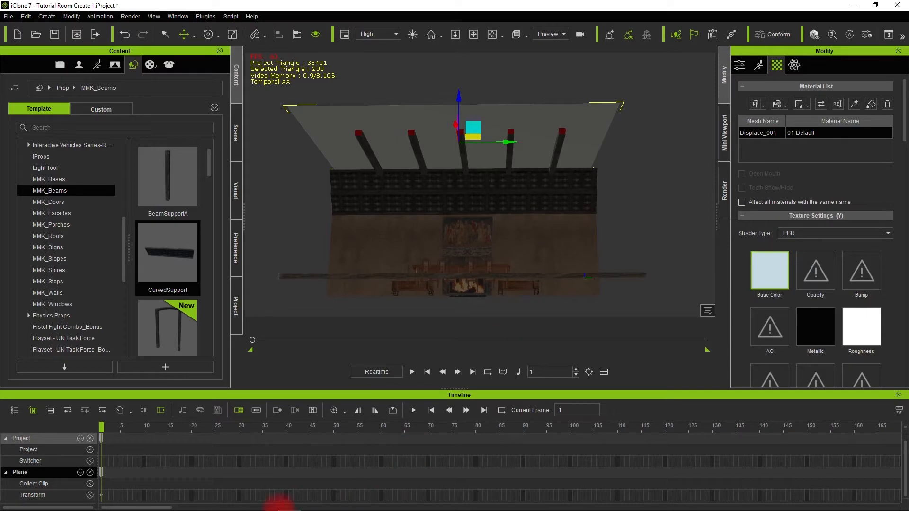
mouse_move(279, 509)
left_click(156, 471)
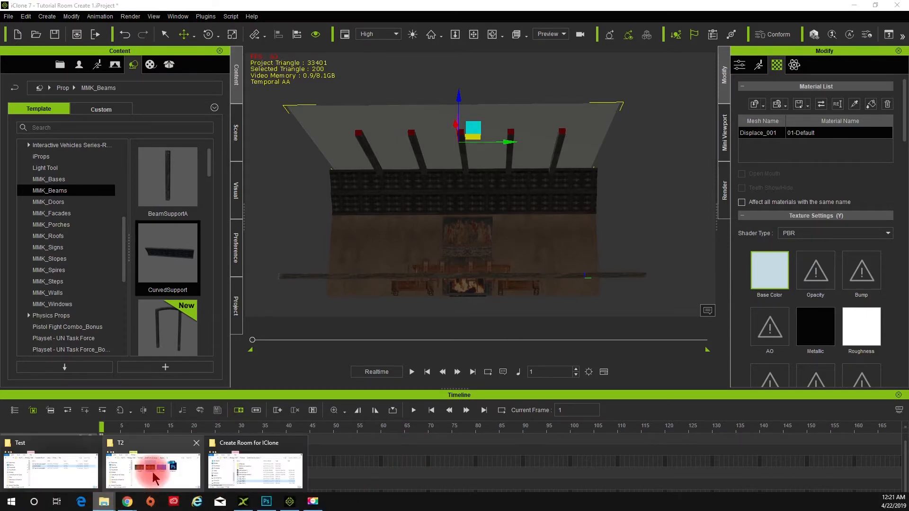
left_click(226, 331)
left_click(213, 271)
double_click(163, 325)
scroll(191, 360, "down", 3)
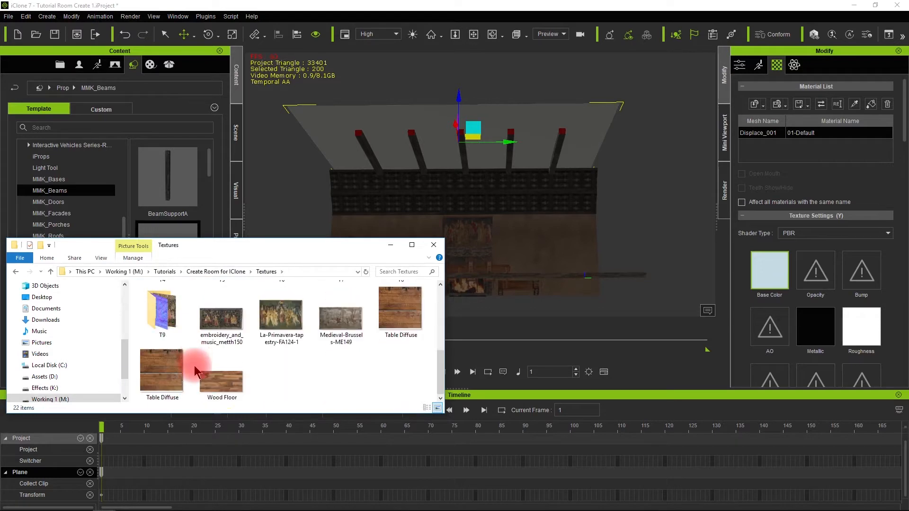
left_click(225, 381)
left_click_drag(219, 391, 775, 284)
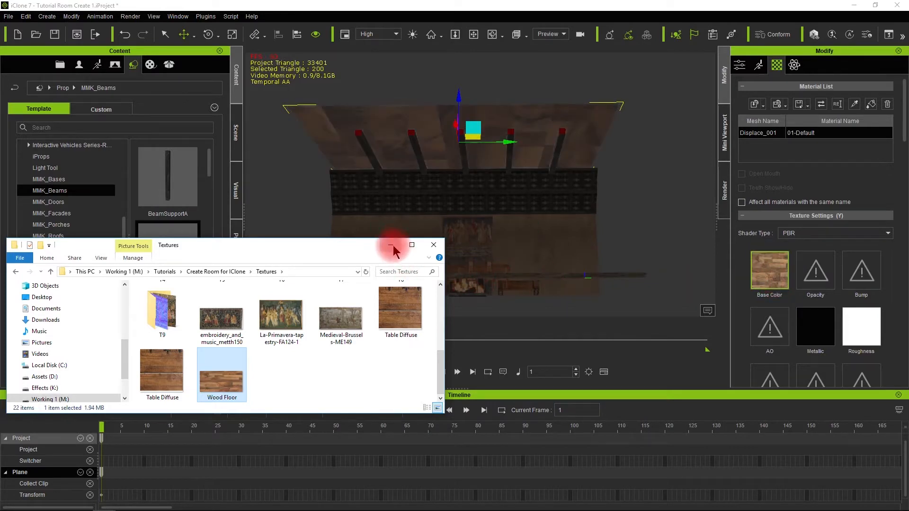
left_click(432, 263)
Set the ceiling texture's UV tiling to 5 in both U and V
left_click_drag(481, 284, 463, 219, "alt")
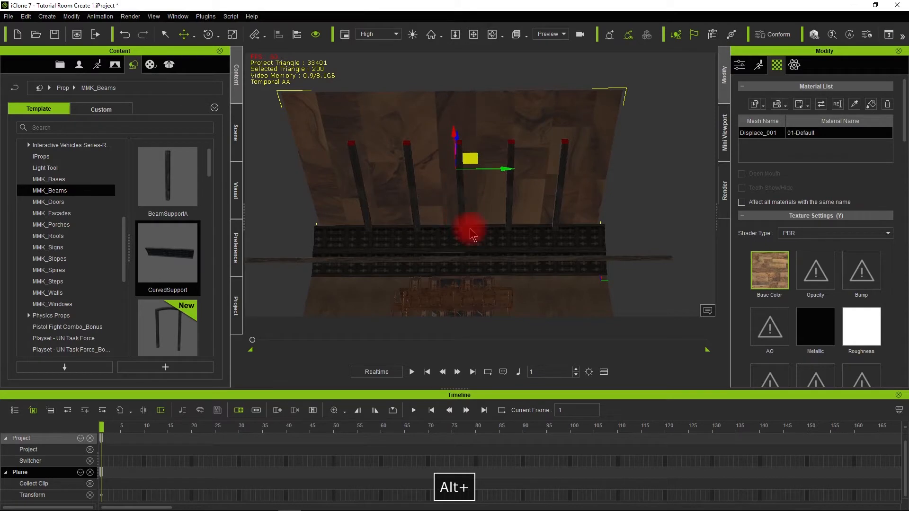
scroll(781, 324, "down", 8)
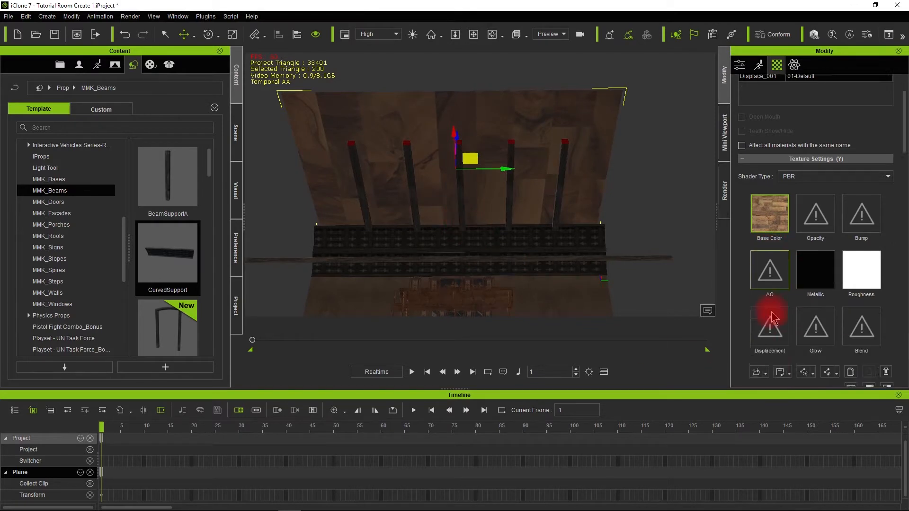
scroll(774, 318, "down", 1)
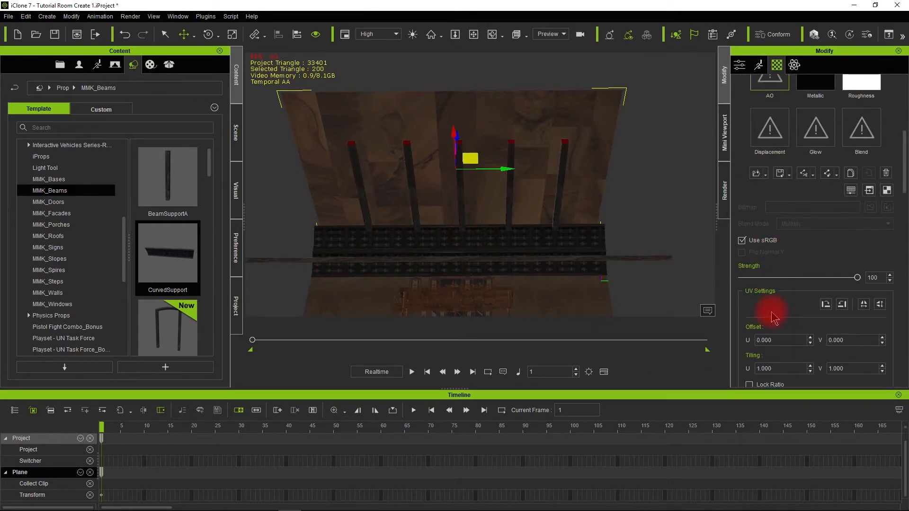
scroll(774, 318, "down", 3)
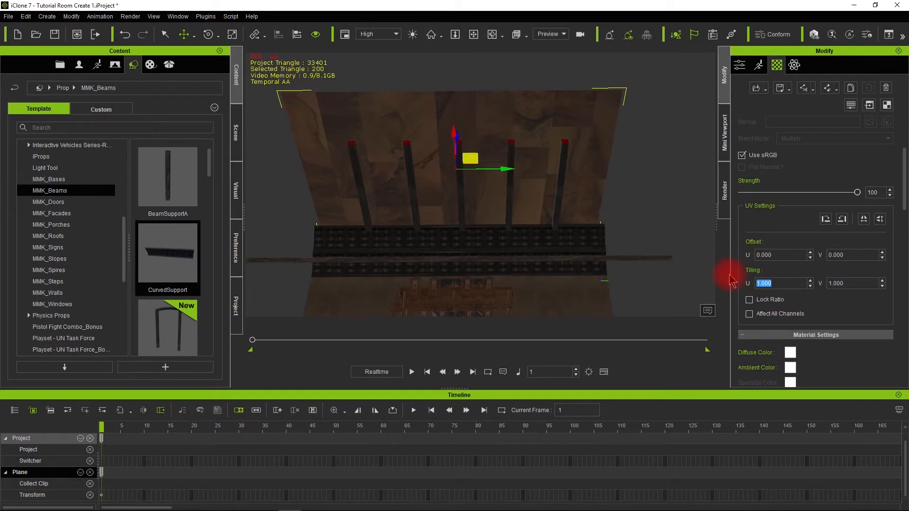
key("Return")
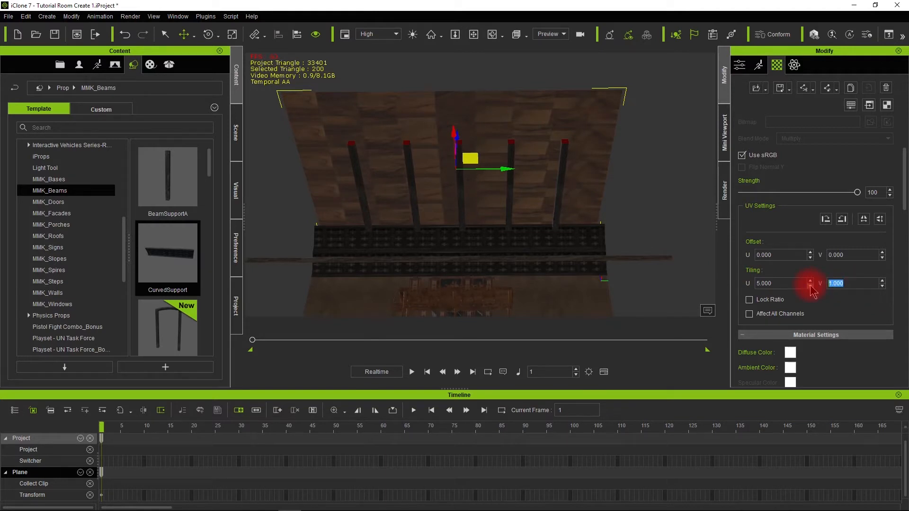
type("5")
key("Return")
scroll(472, 216, "up", 4)
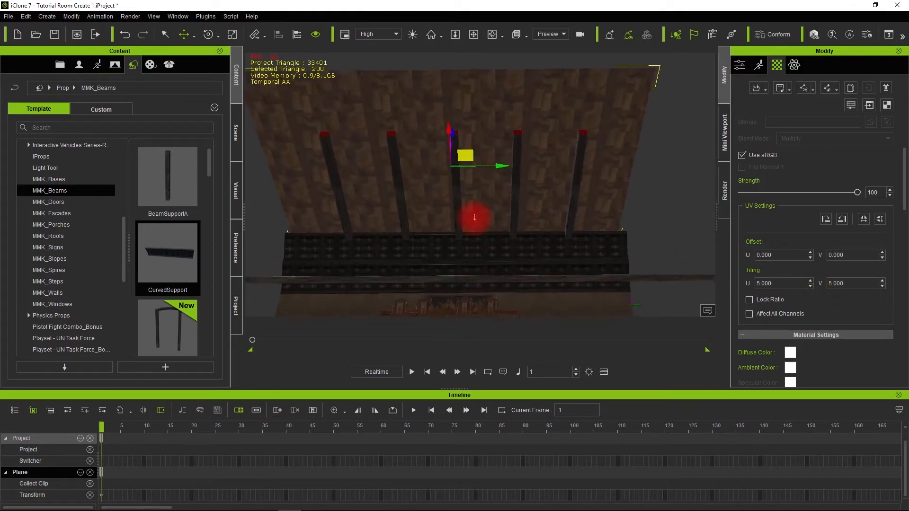
left_click_drag(454, 235, 412, 316, "alt")
left_click(364, 220)
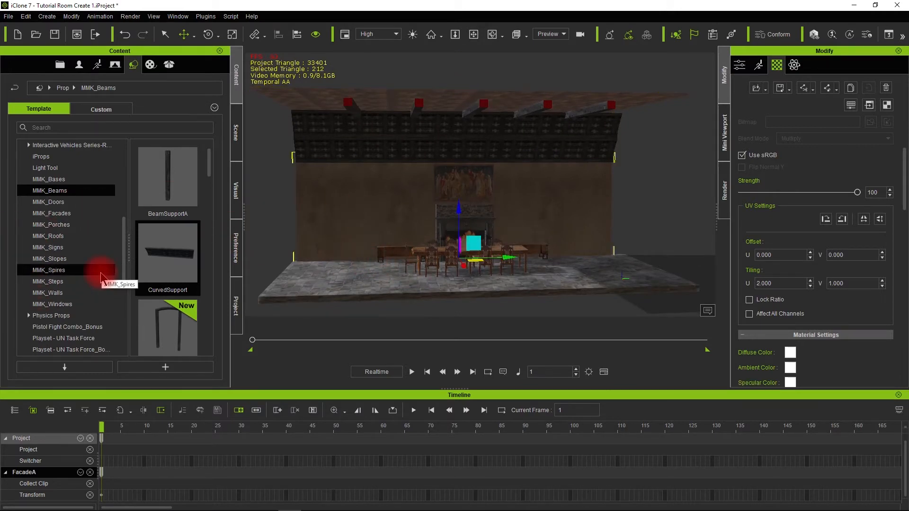
Attach all five BeamSupportA props and both CurvedSupport props to the ceiling plane as their parent
scroll(76, 310, "down", 2)
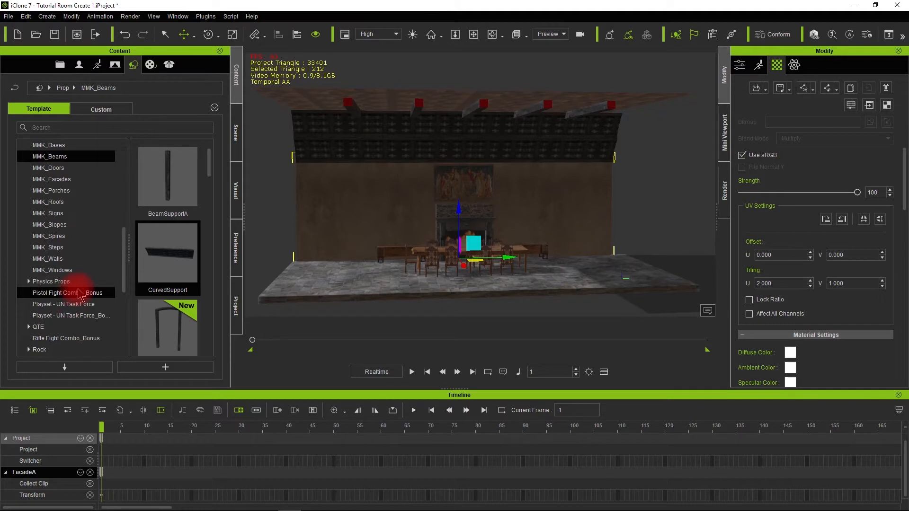
left_click(236, 137)
left_click(40, 219)
left_click(63, 259)
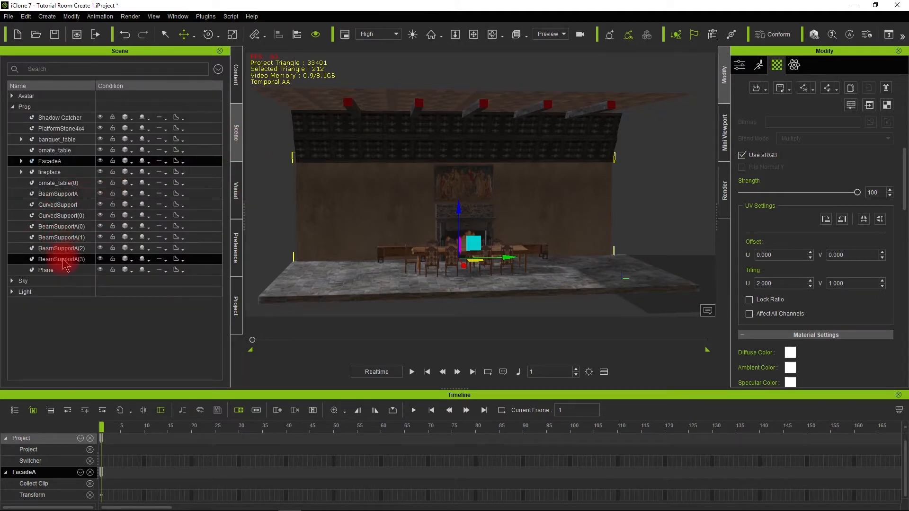
left_click(66, 226)
left_click(73, 230, "shift")
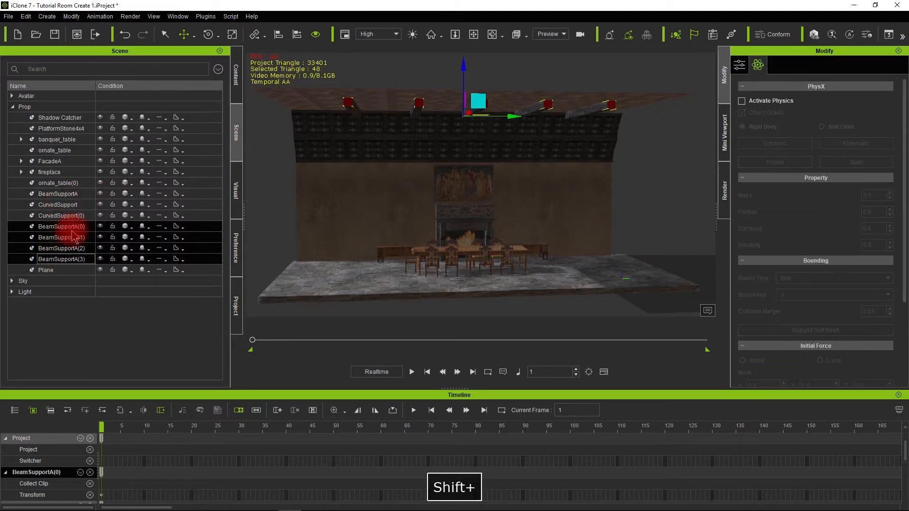
left_click(76, 216, "ctrl")
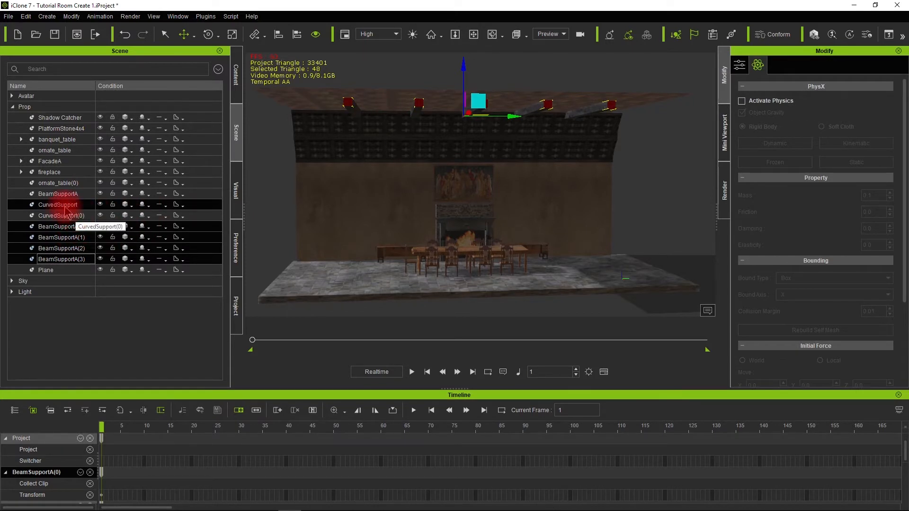
left_click(65, 207, "ctrl")
left_click(64, 214, "ctrl")
left_click(72, 195, "ctrl")
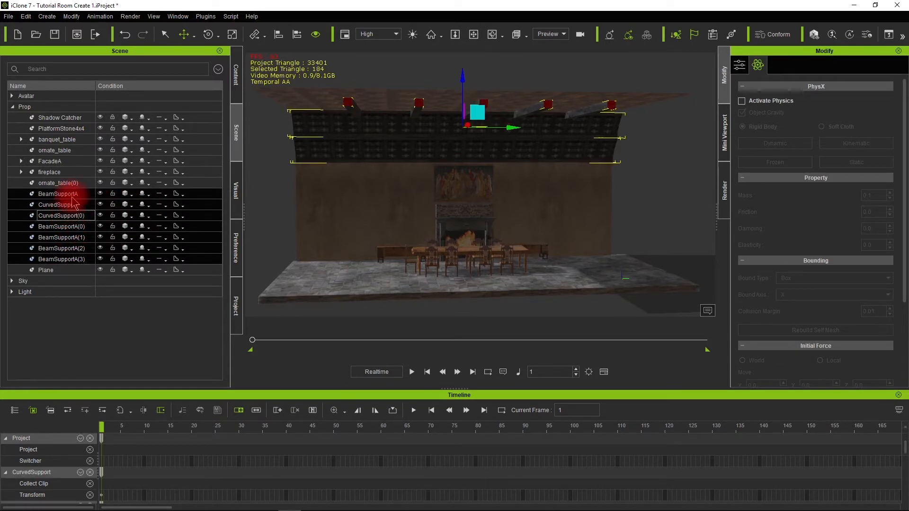
left_click(59, 183, "ctrl")
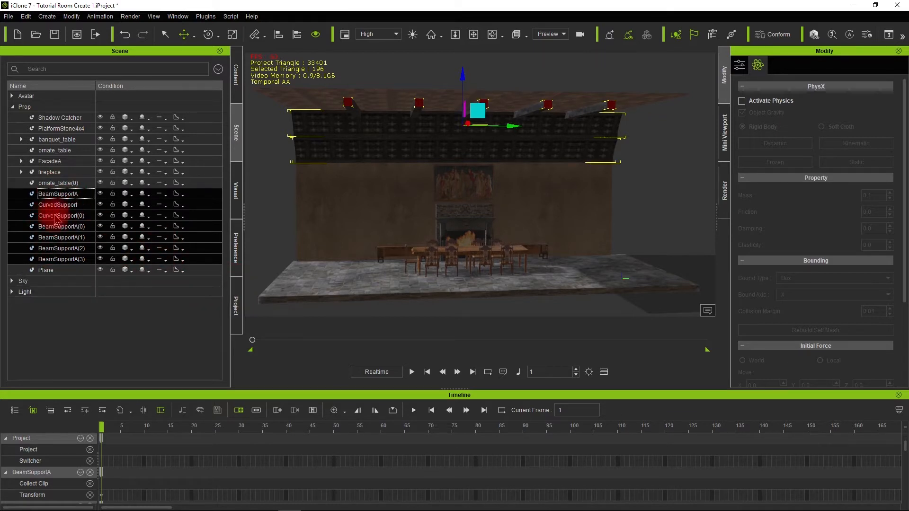
left_click(739, 65)
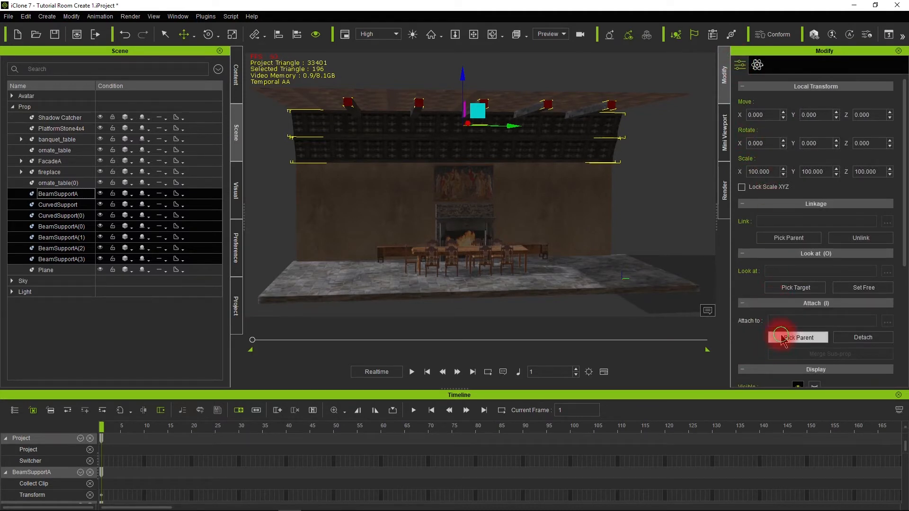
left_click(37, 270)
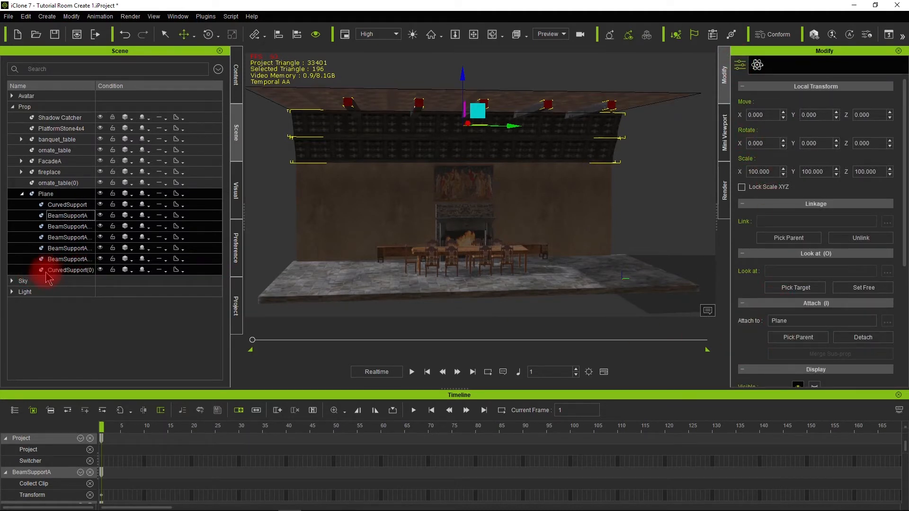
Rename the parent plane holding the beams and curved supports to Ceiling and collapse its group
double_click(48, 194)
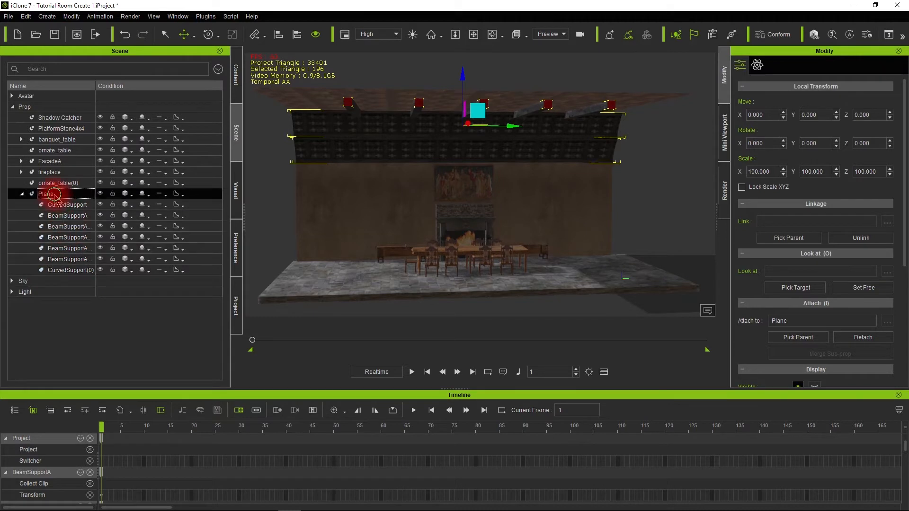
type("Ceiling")
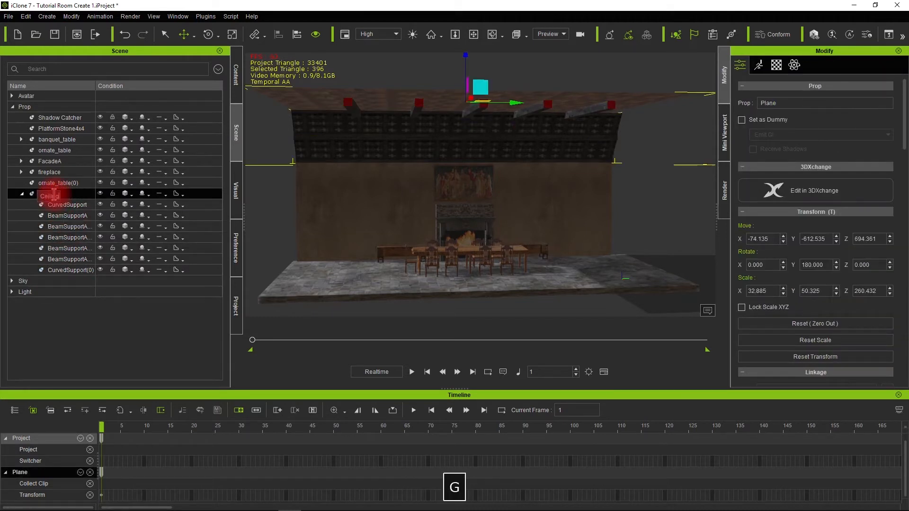
key("Return")
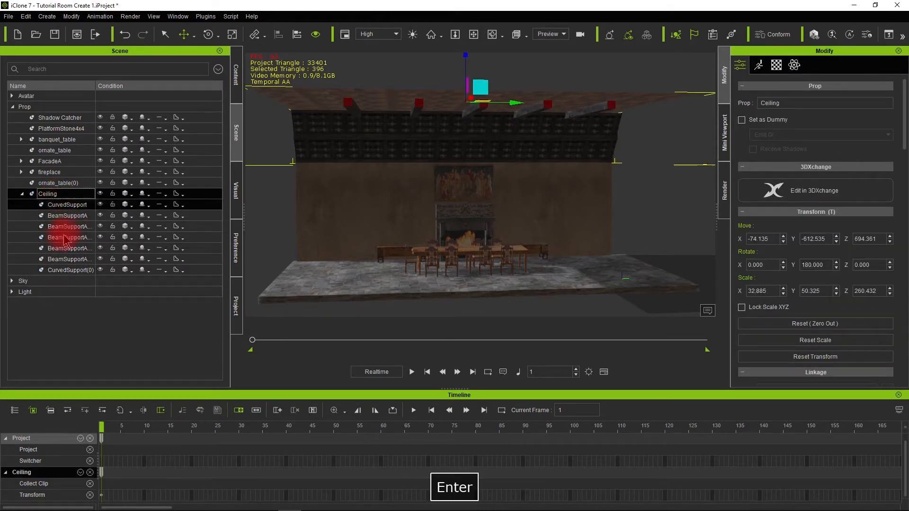
left_click(20, 194)
Duplicate the FacadeA wall along Y to about 94 and set the copy's Z rotation to 0
left_click(56, 162)
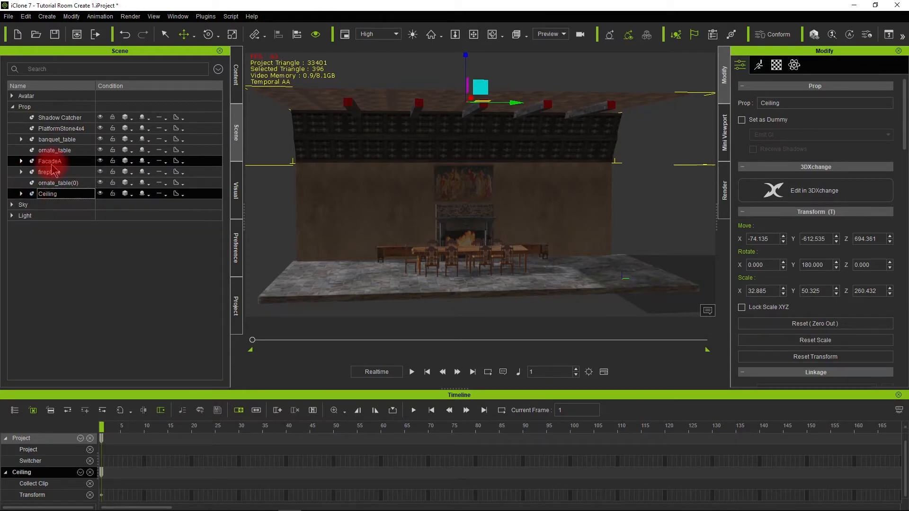
left_click(292, 197)
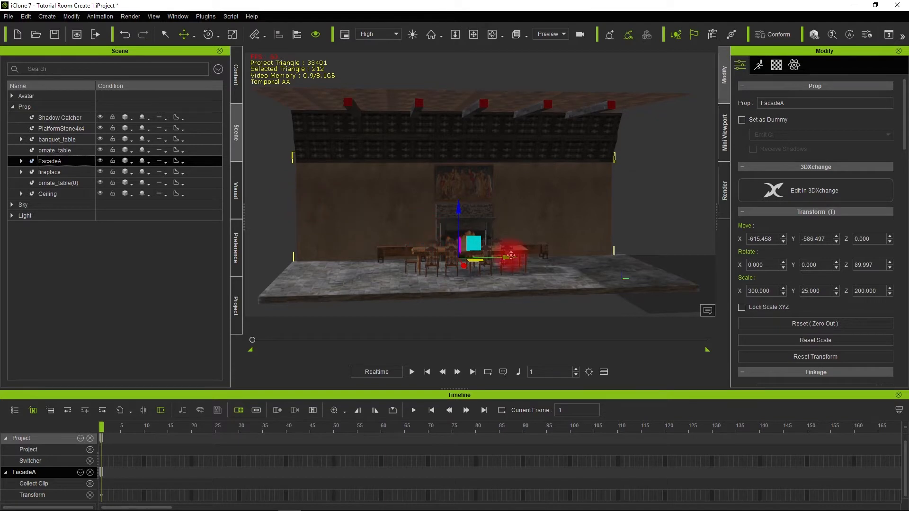
left_click_drag(512, 269, 648, 270, "ctrl")
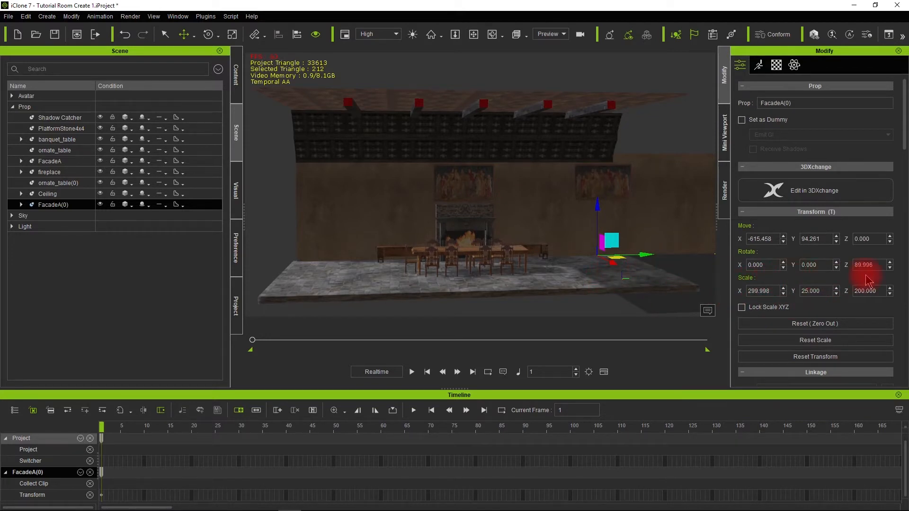
type("0")
key("Return")
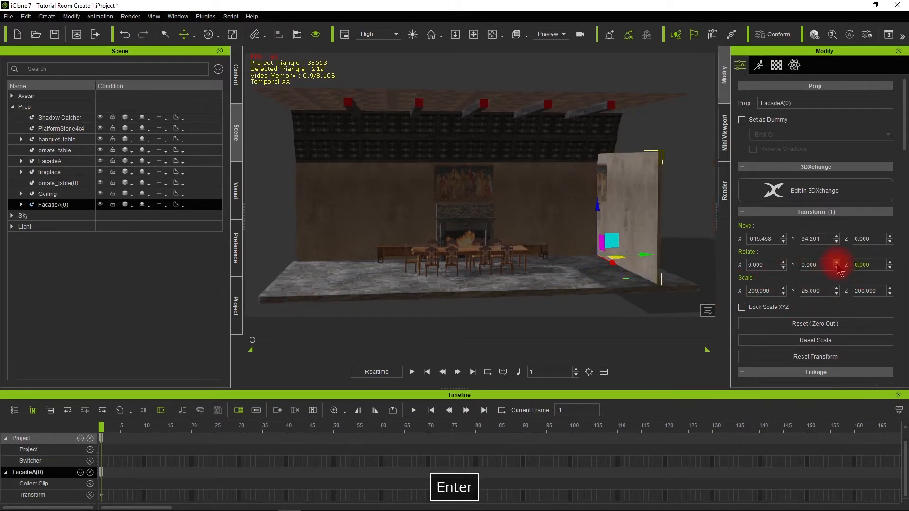
Scale the copied wall to about 187.6 in X and 282.6 in Z, and position it along X at about -197
mouse_move(590, 271)
left_mouse_down("alt")
mouse_move(629, 264)
mouse_move(511, 284)
mouse_move(533, 290)
left_mouse_up("alt")
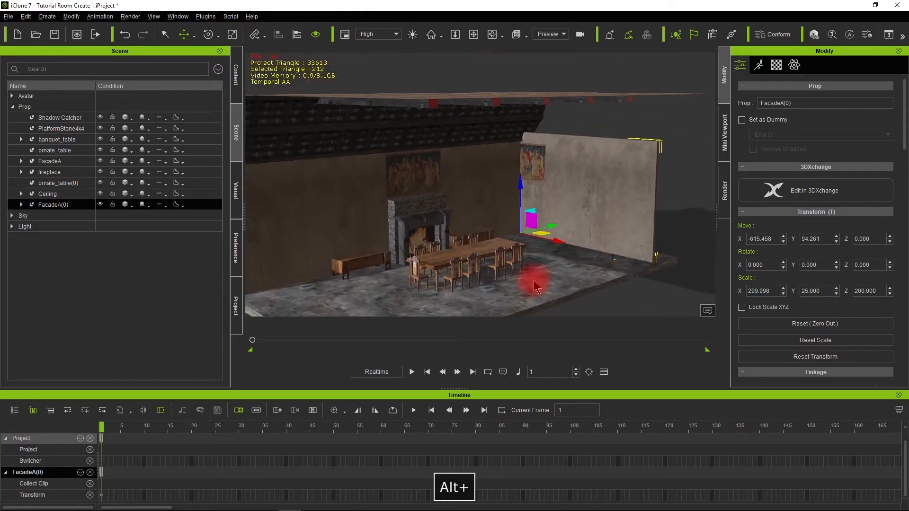
left_click_drag(553, 249, 714, 308)
left_click_drag(523, 300, 556, 237, "alt")
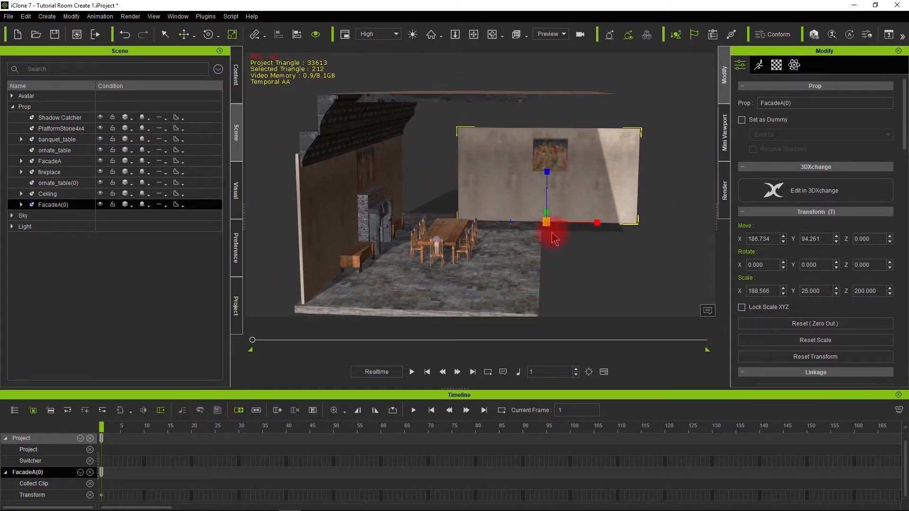
left_click_drag(547, 172, 545, 132)
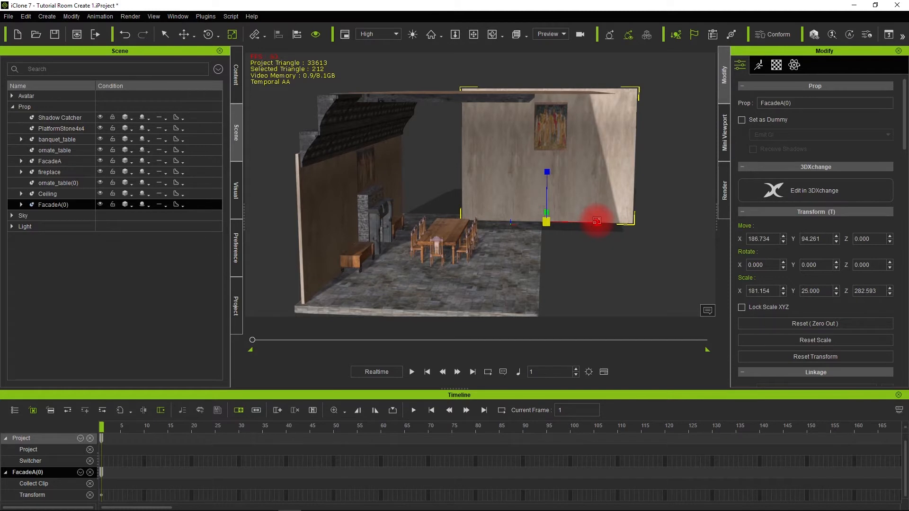
left_click_drag(596, 221, 600, 222)
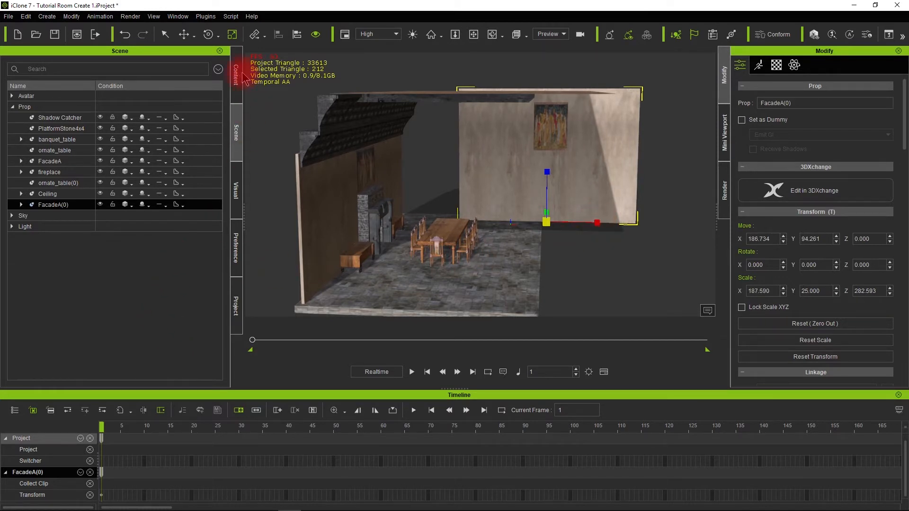
key("w")
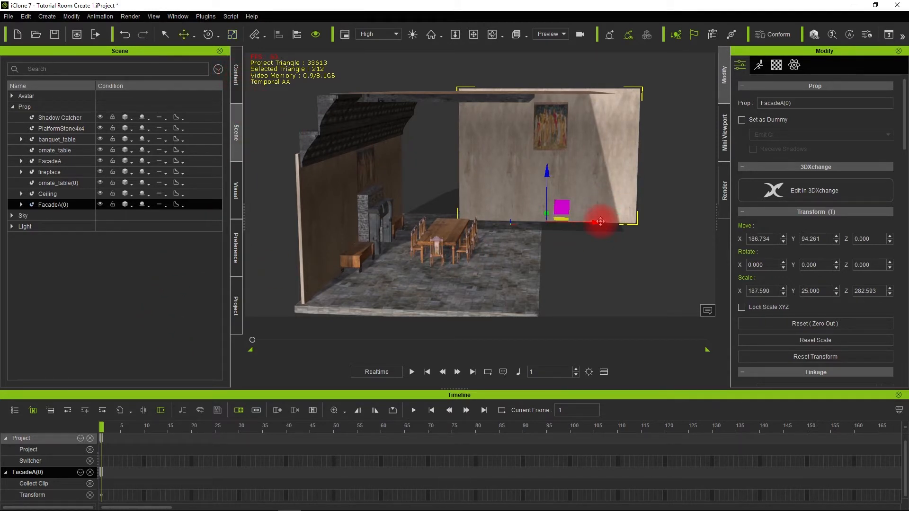
left_click_drag(598, 225, 471, 239)
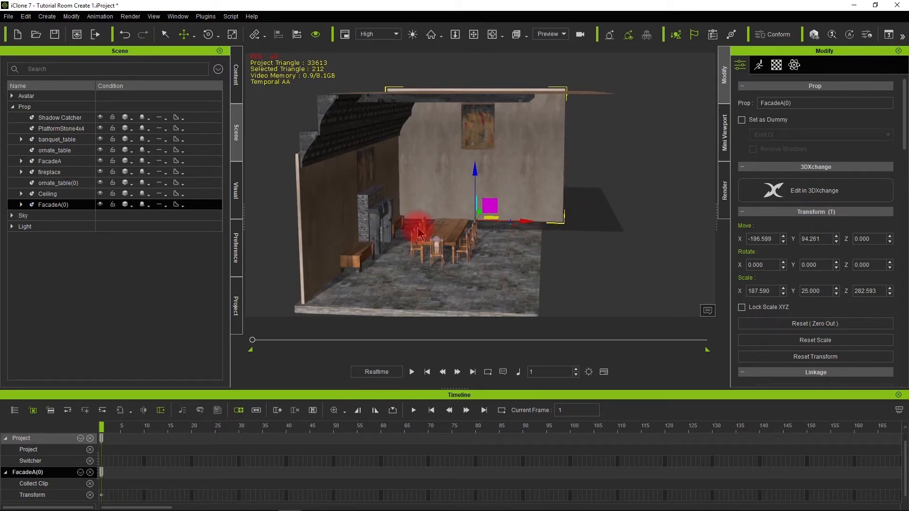
Delete the Tapestry attached to the copied wall FacadeA(0)
left_click(21, 205)
left_click(51, 216)
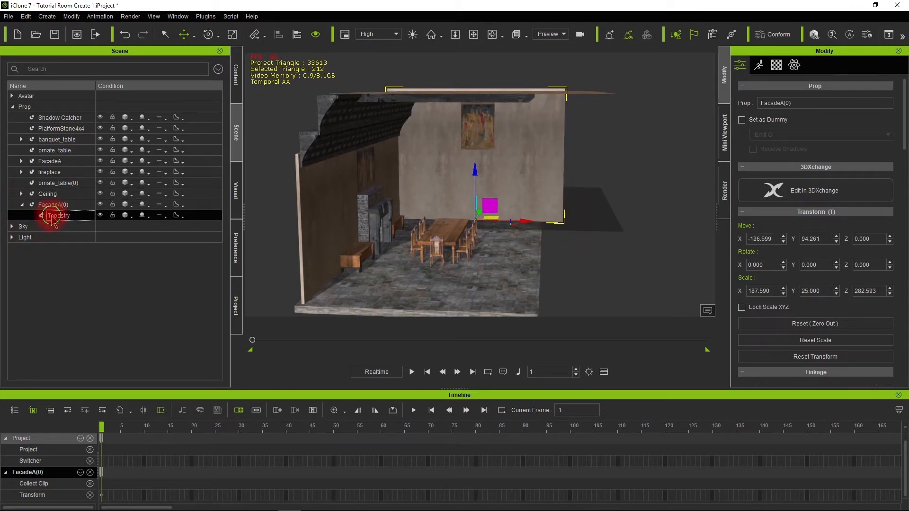
key("Delete")
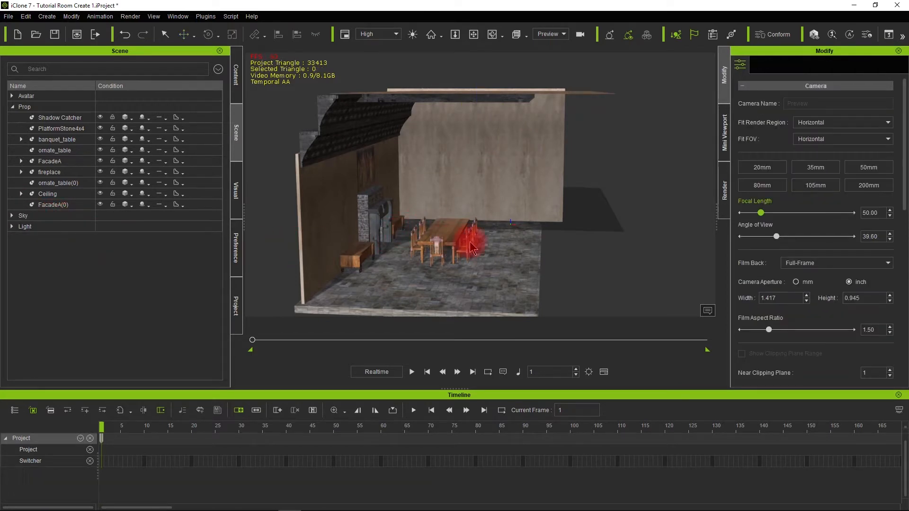
Slide the side wall FacadeA(0) along Y to about 93 so it lines up with the end of the room
left_click_drag(511, 226, 468, 191, "alt")
left_click(534, 173)
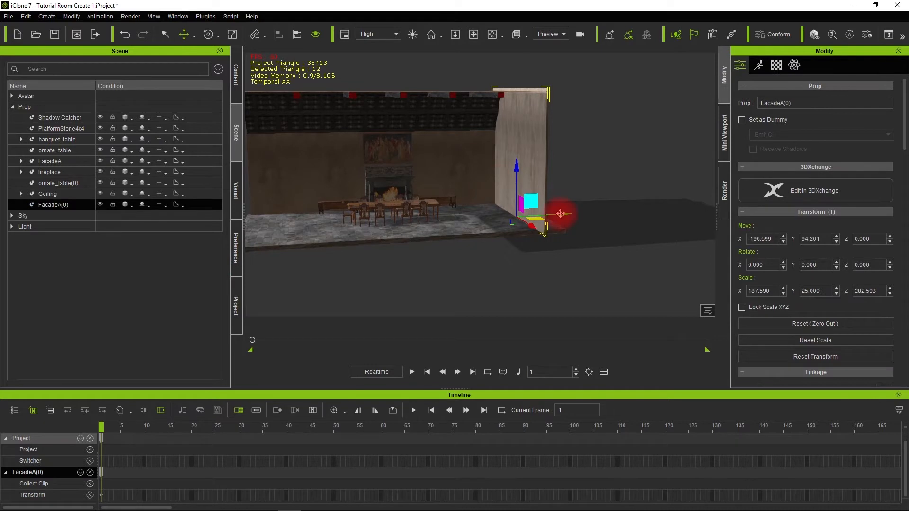
mouse_move(560, 214)
left_mouse_down()
mouse_move(592, 220)
mouse_move(566, 223)
left_mouse_up()
left_click_drag(421, 234, 391, 243, "alt")
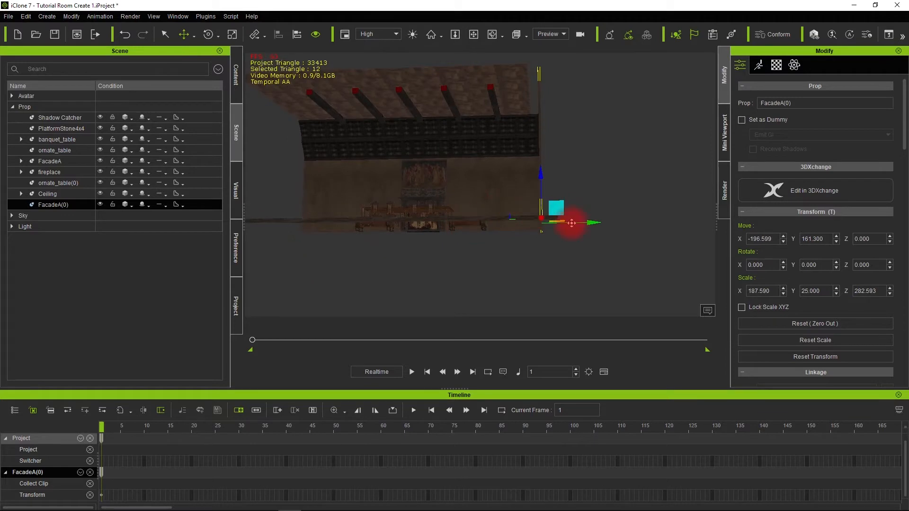
left_click_drag(591, 221, 587, 260)
left_click(526, 257)
scroll(508, 253, "up", 1)
left_click_drag(508, 253, 483, 148, "alt")
Examine the texture settings of the side wall FacadeA(0)
left_click(66, 205)
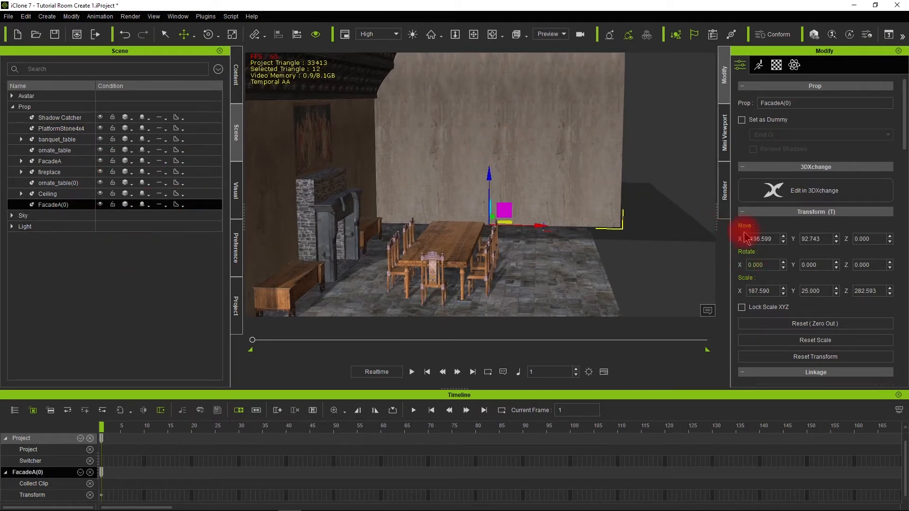
left_click(777, 65)
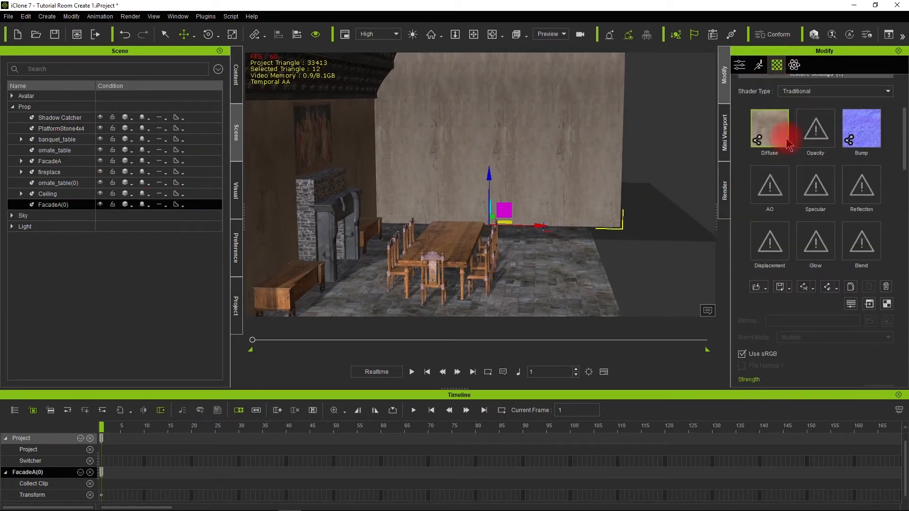
scroll(774, 133, "down", 5)
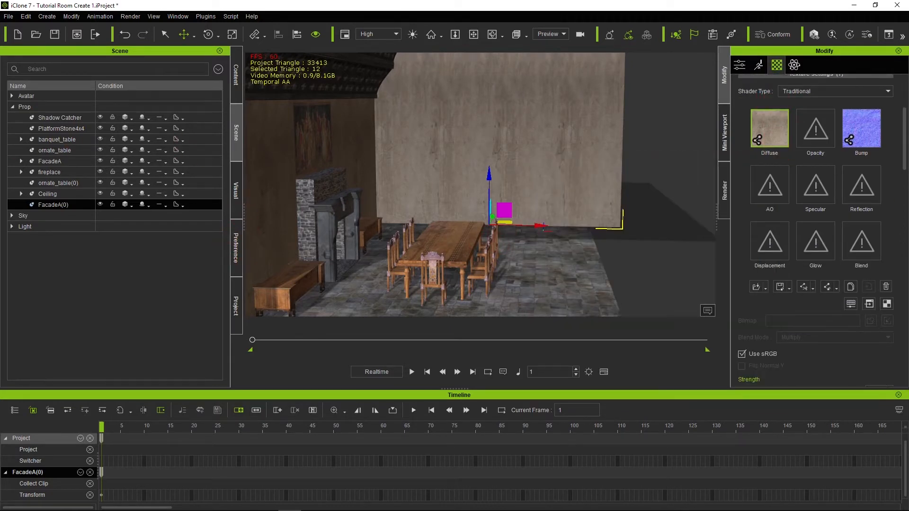
Switch to the medieval rug image search in Chrome and open the preview of the red medieval Afghan rug
left_click(127, 501)
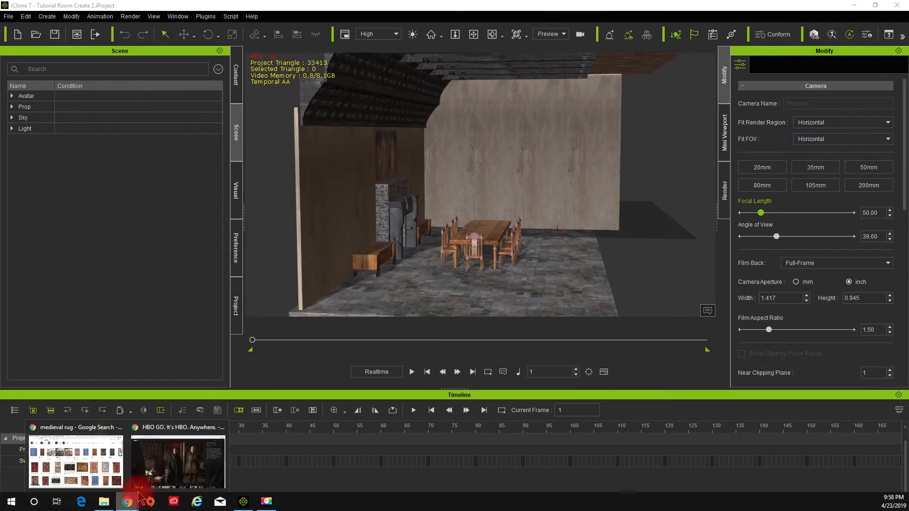
left_click(74, 437)
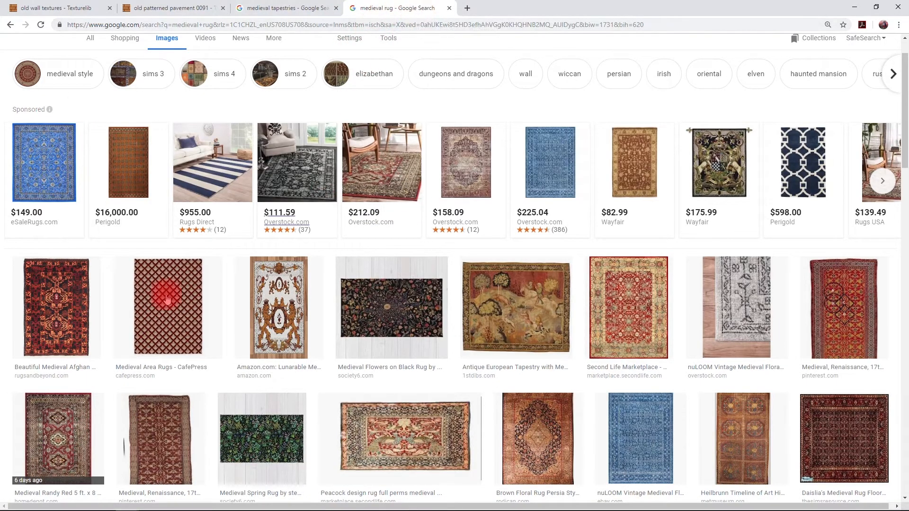
left_click(55, 314)
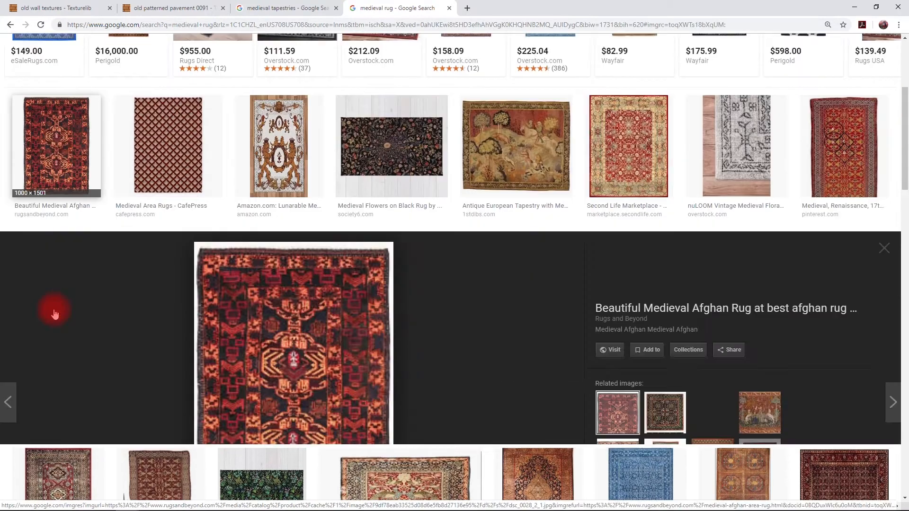
Save the Afghan rug image as Rug in JPEG format in the 3D Models > Carpet folder
right_click(327, 281)
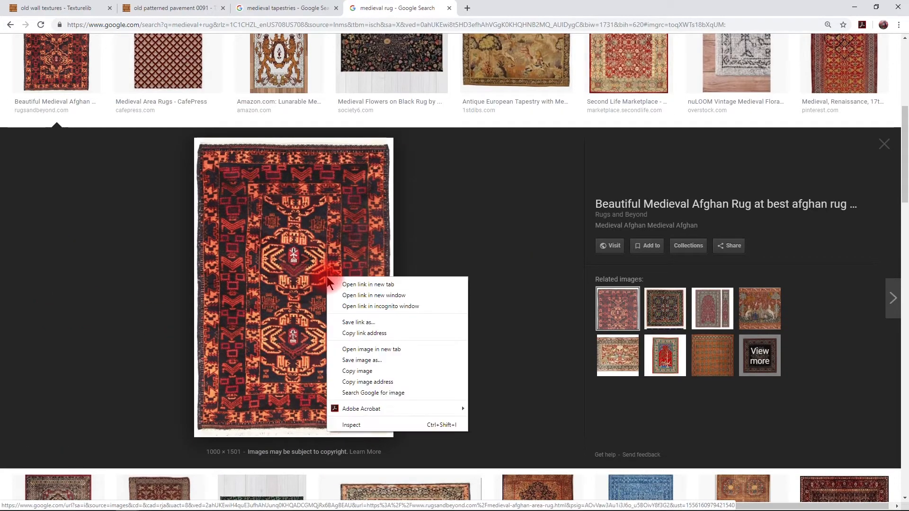
left_click(369, 360)
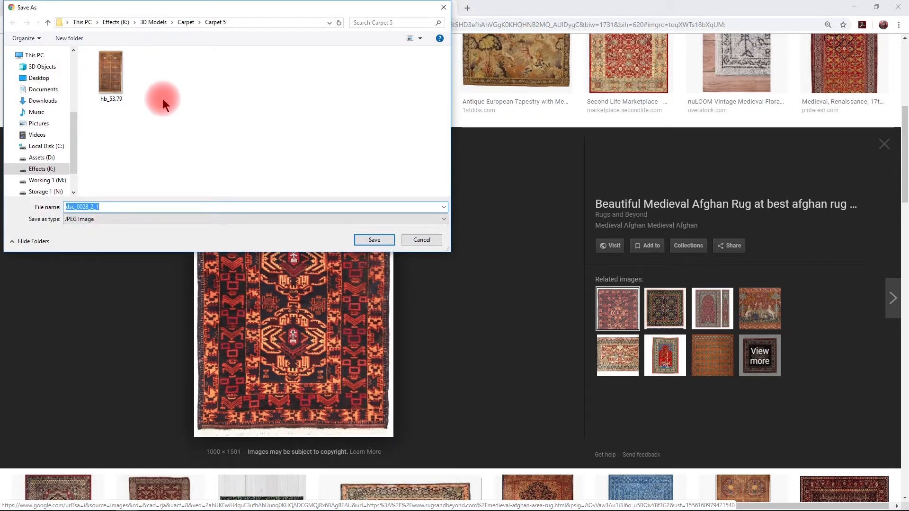
left_click(191, 21)
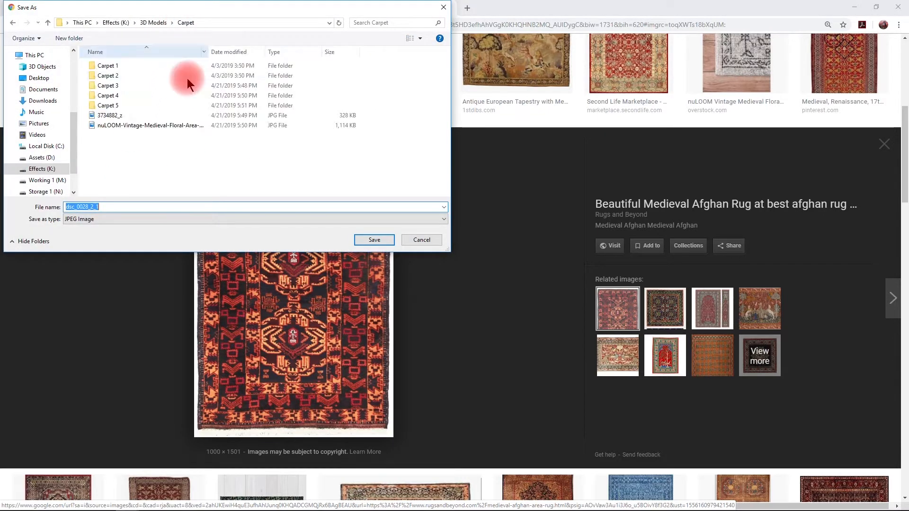
right_click(148, 166)
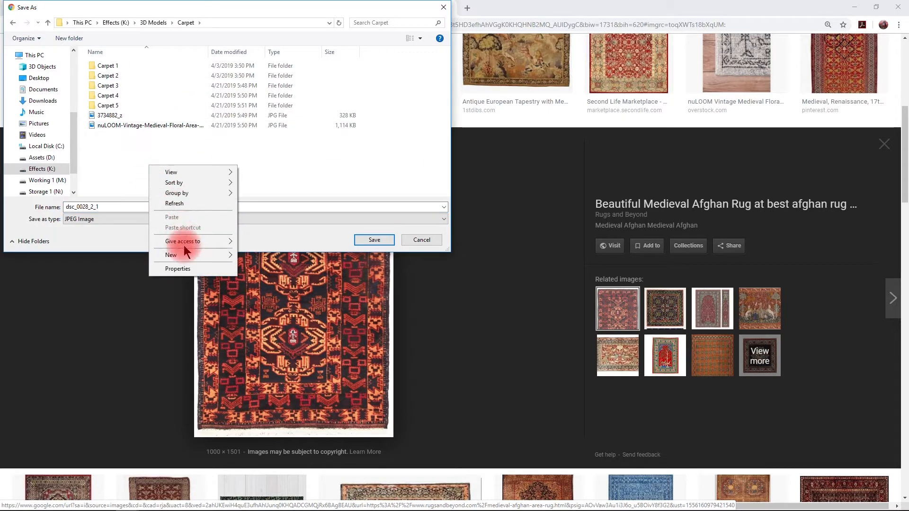
left_click(129, 160)
left_click_drag(124, 207, 10, 208)
type("Rug")
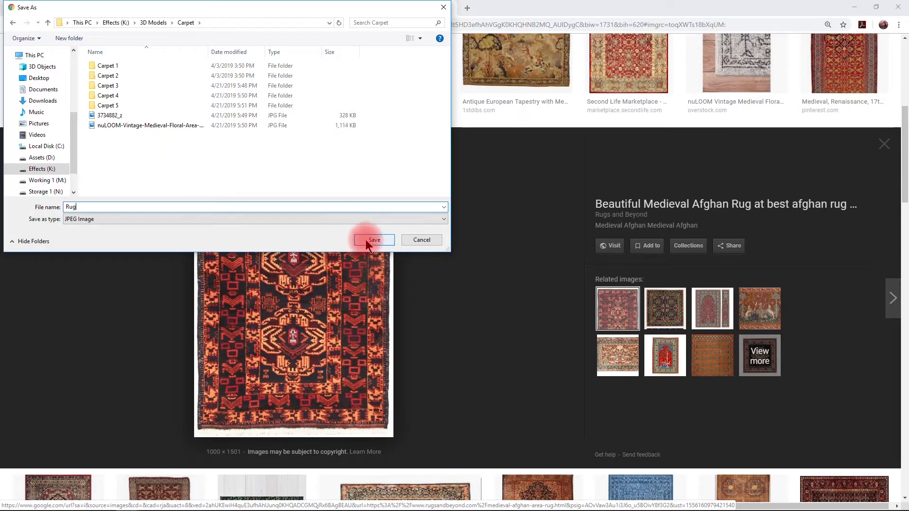
left_click(374, 240)
left_click(858, 126)
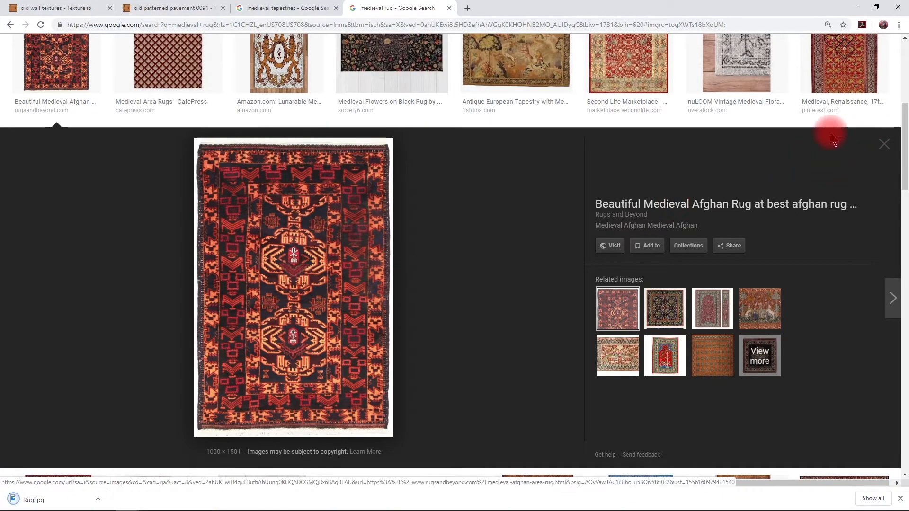
Return to iClone, create a Plane surface, and raise it to about Z 168 above the floor
left_click(854, 8)
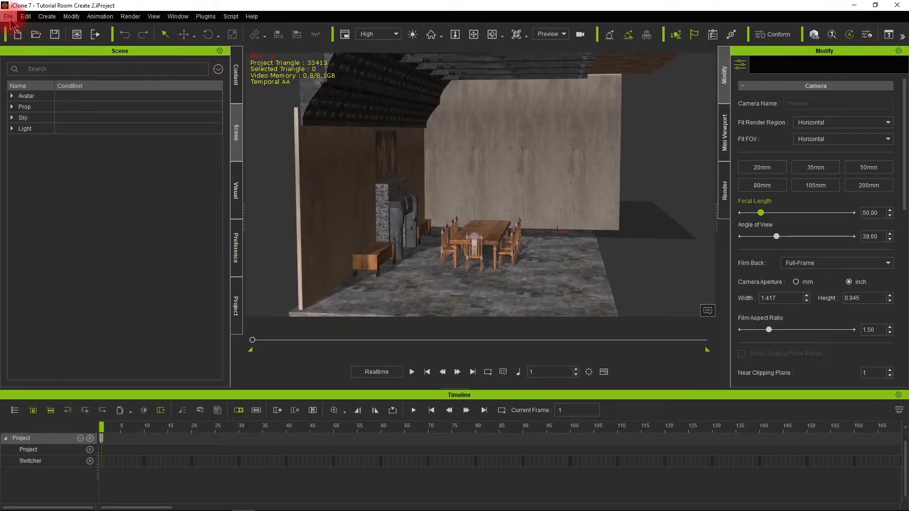
left_click(47, 17)
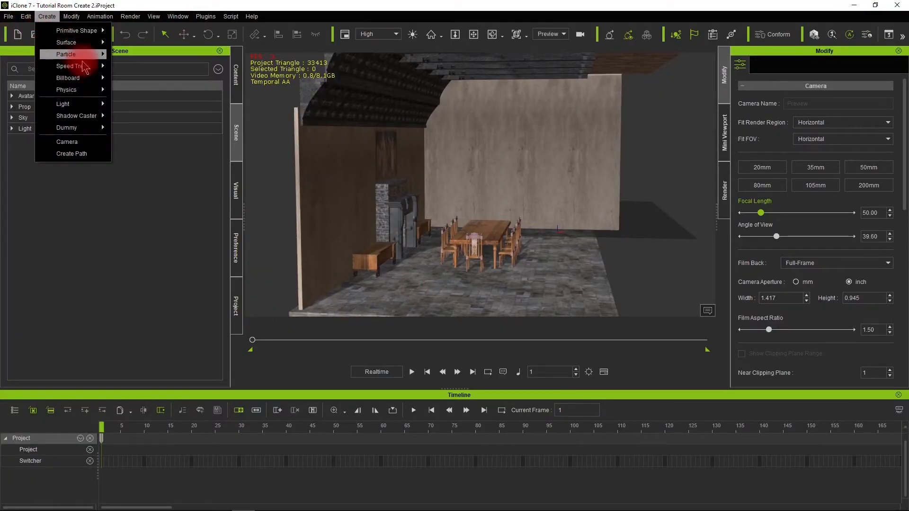
mouse_move(76, 42)
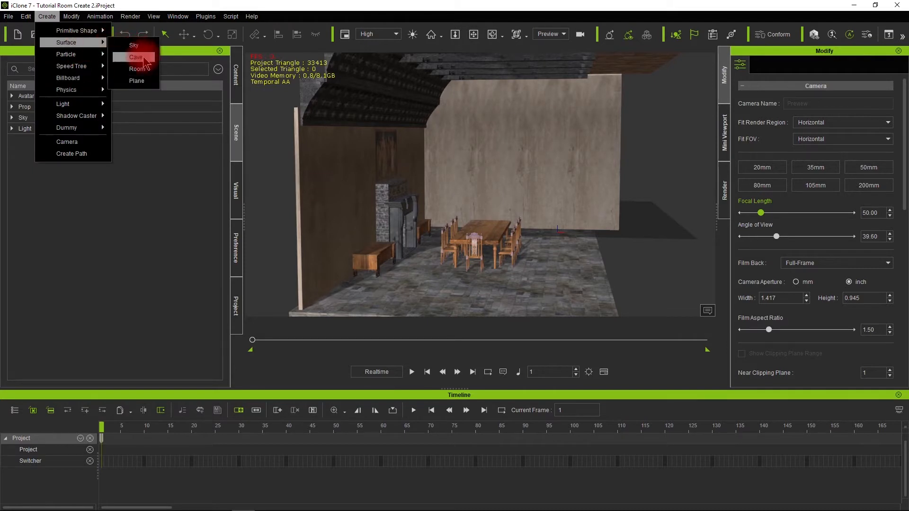
left_click(137, 81)
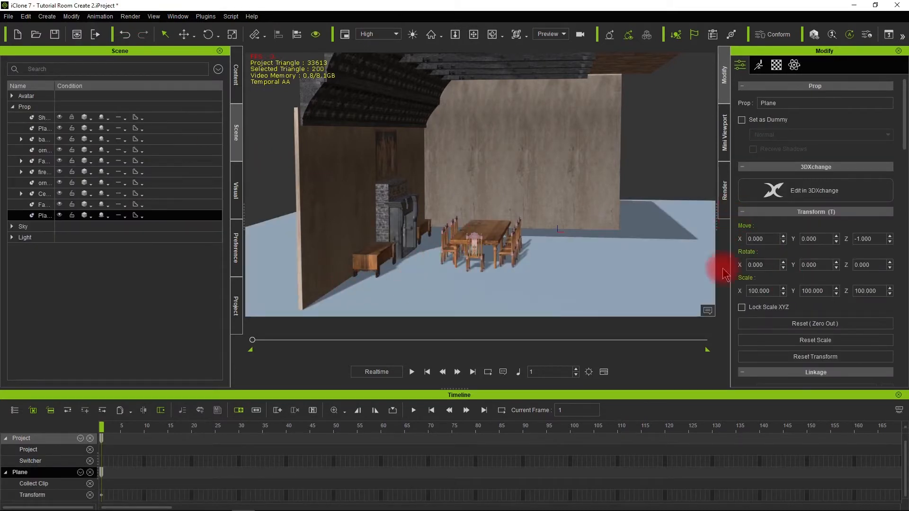
left_click(184, 33)
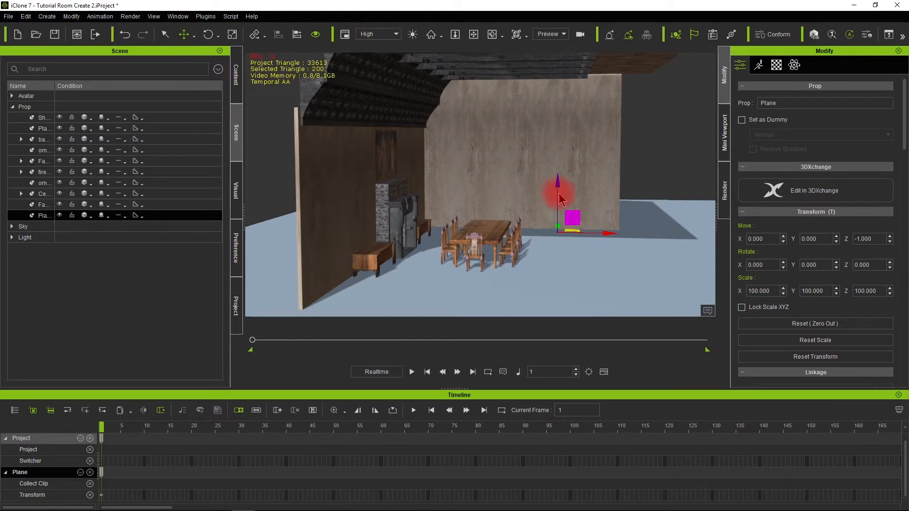
left_click_drag(557, 176, 557, 147)
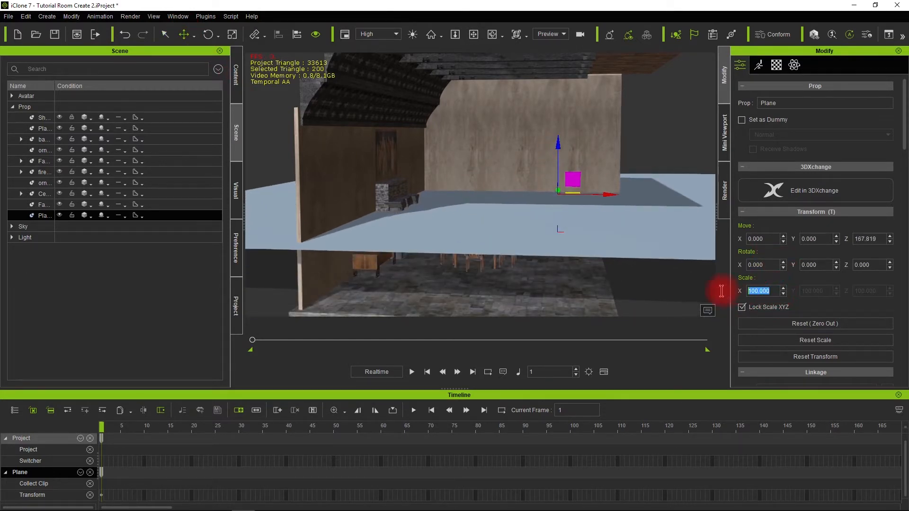
Set the plane's scale to 25 and move it clear of the dining table to about Y -669
type("25")
key("Return")
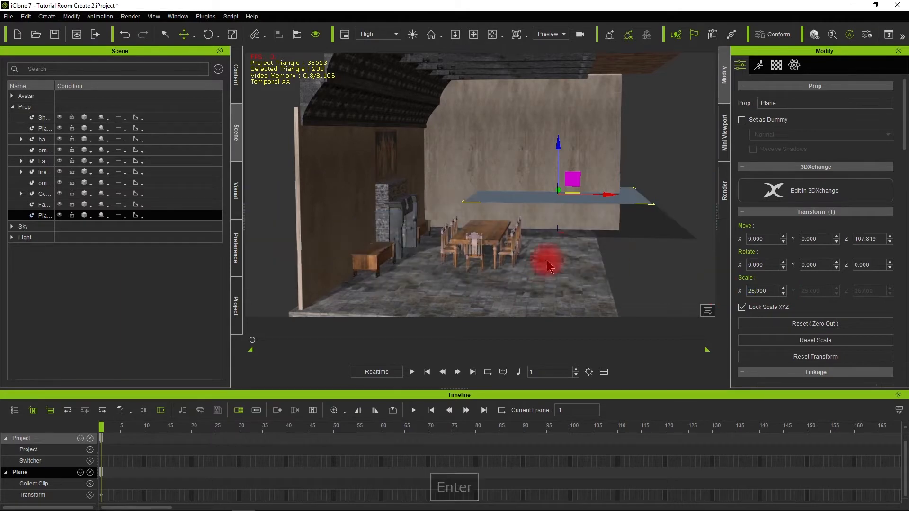
left_click_drag(619, 272, 551, 287, "alt")
left_click_drag(608, 251, 509, 260, "alt")
left_click_drag(603, 191, 534, 101)
Switch to File Explorer and apply the Rug image from the Textures folder to the plane in iClone
mouse_move(129, 505)
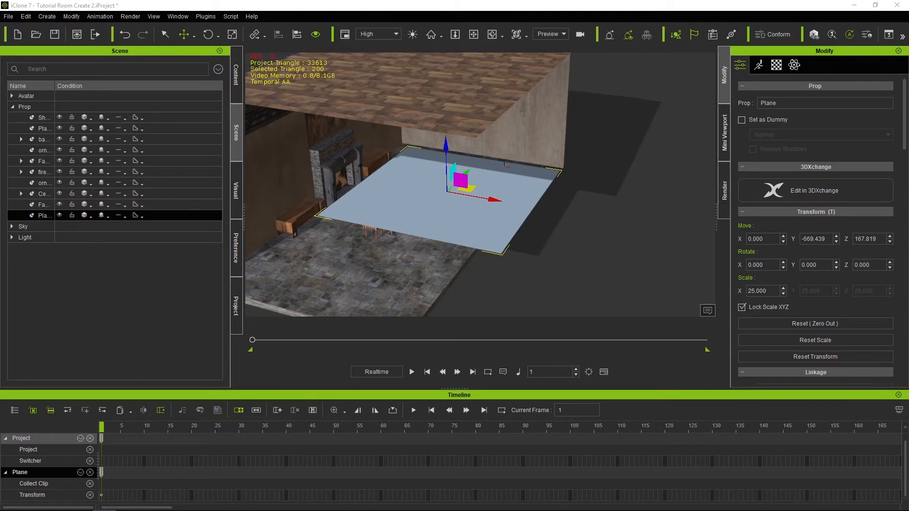
left_click_drag(0, 94, 248, 0)
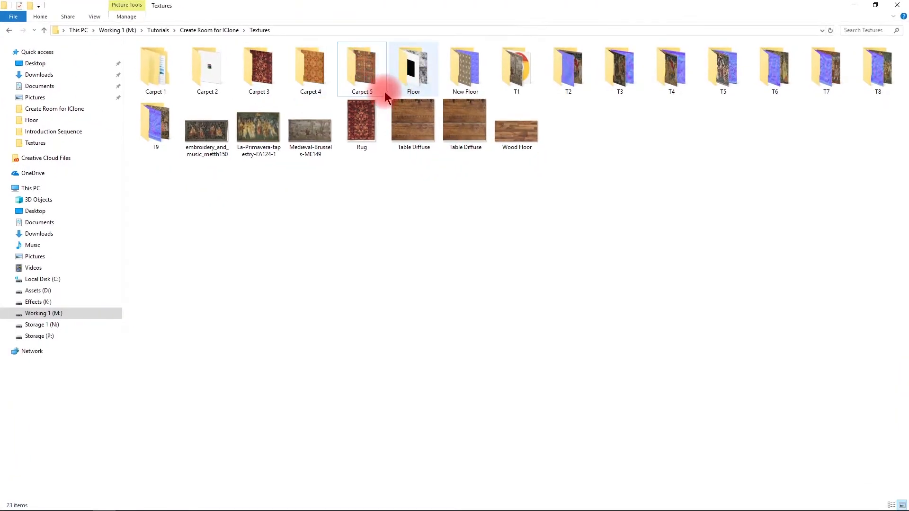
left_click(875, 4)
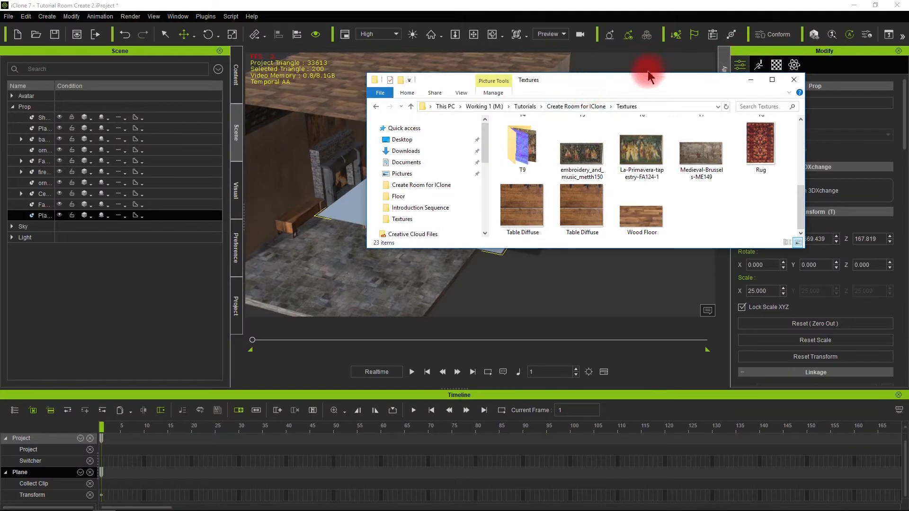
left_click_drag(645, 85, 707, 34)
left_click_drag(828, 101, 396, 209)
left_click(819, 27)
Narrow the rug plane along its X axis to a scale of about 15.3
scroll(482, 212, "up", 3)
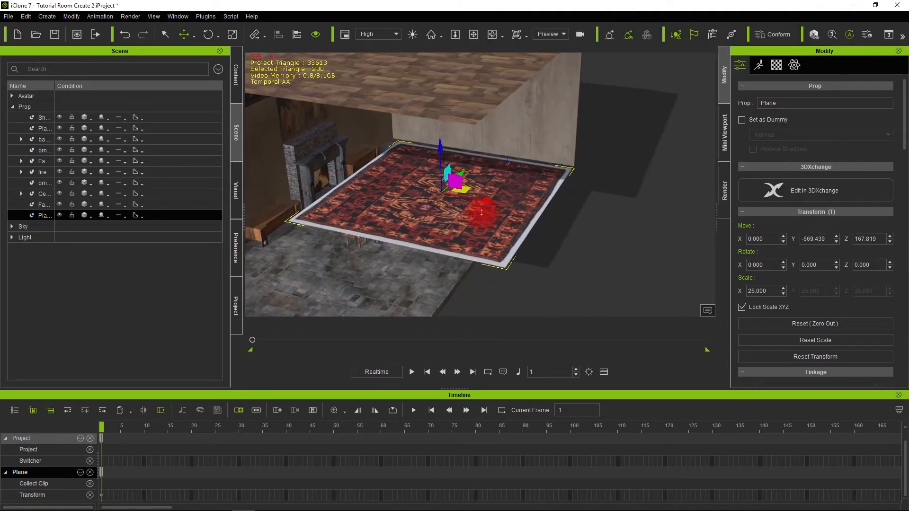
scroll(482, 213, "up", 2)
left_click_drag(489, 178, 524, 171, "alt")
key("r")
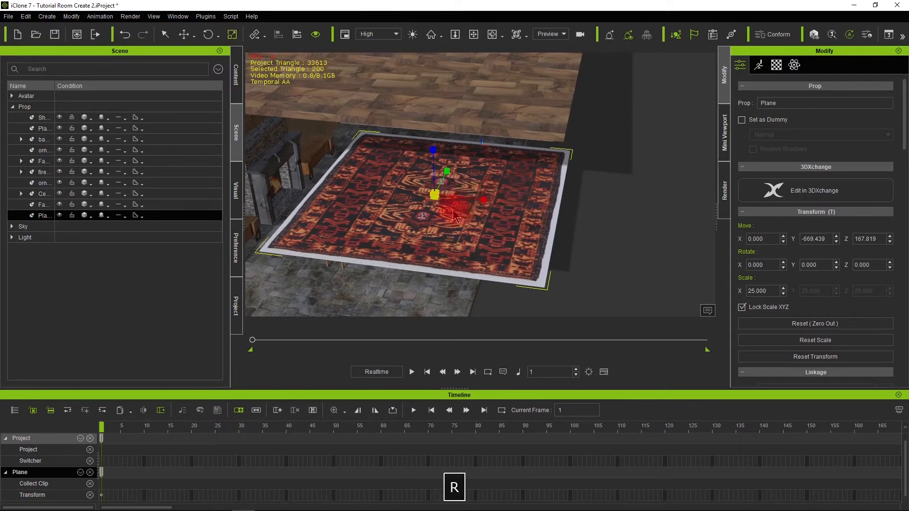
left_click_drag(487, 198, 434, 198)
left_click_drag(560, 224, 418, 228, "alt")
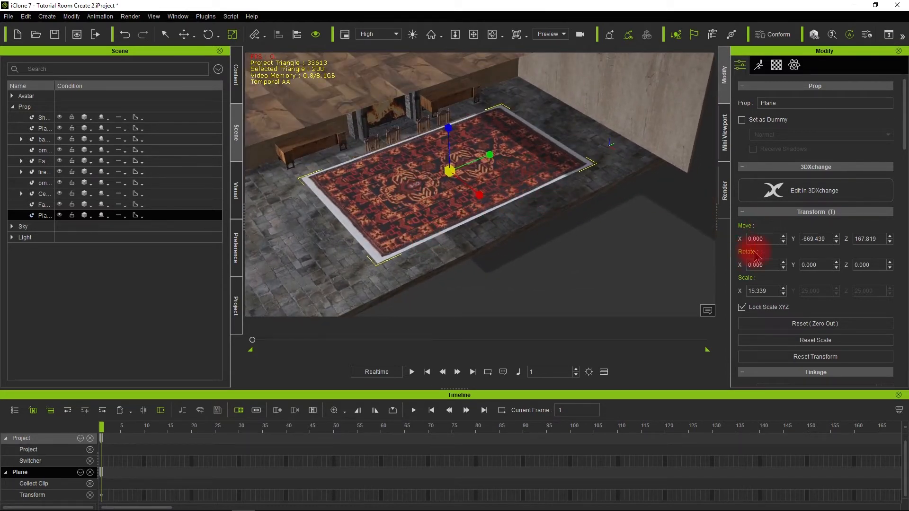
Embed the rug's Base Color texture in the plane's material
key("w")
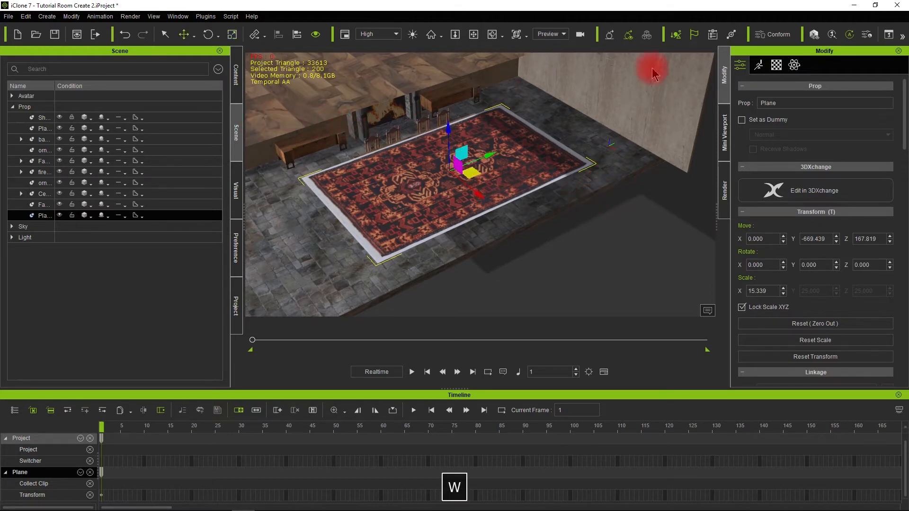
left_click(777, 65)
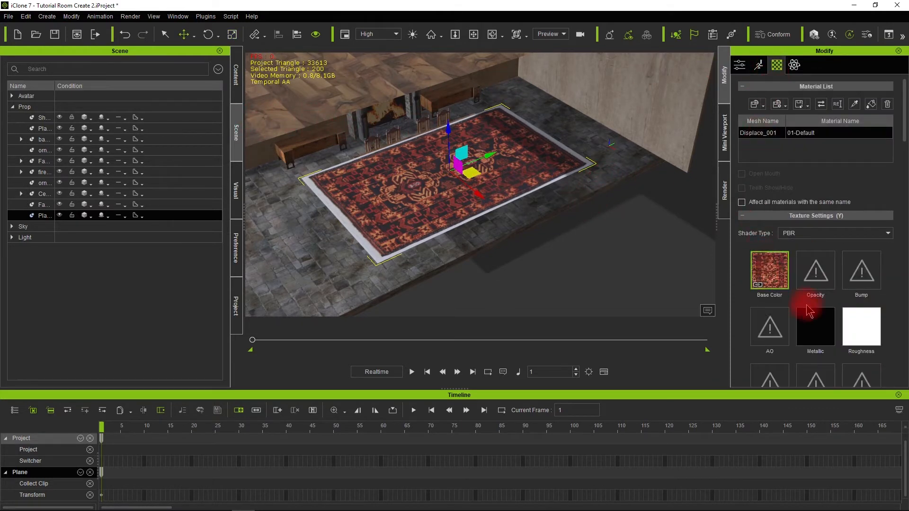
scroll(788, 301, "down", 3)
scroll(852, 349, "down", 1)
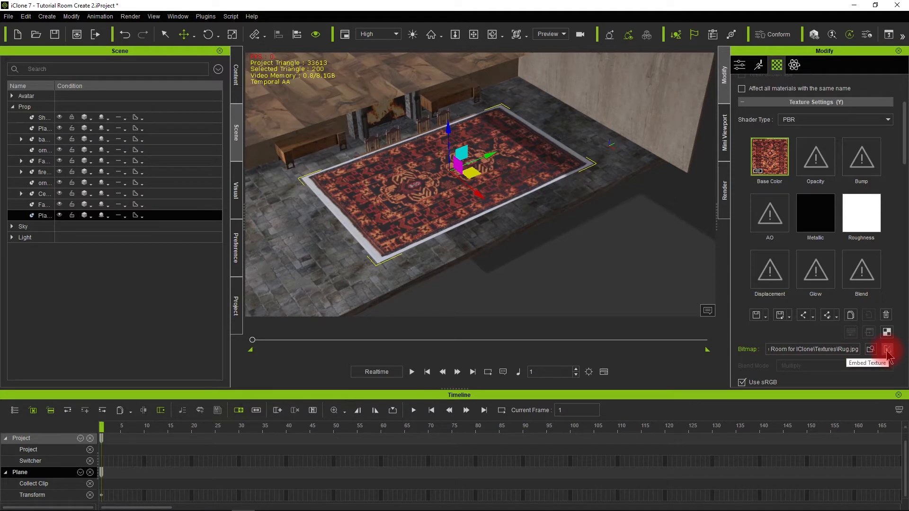
left_click(886, 351)
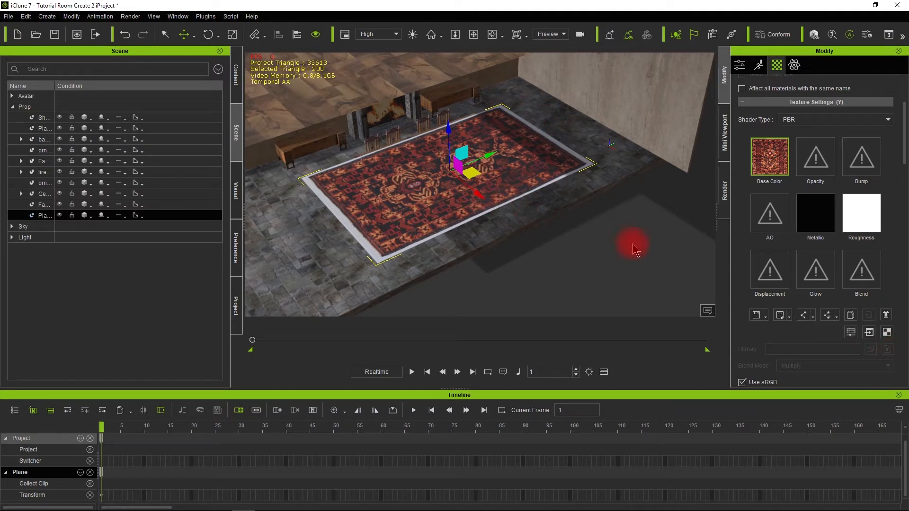
Send the rug's Base Color texture from iClone to Photoshop for editing
left_click(788, 283)
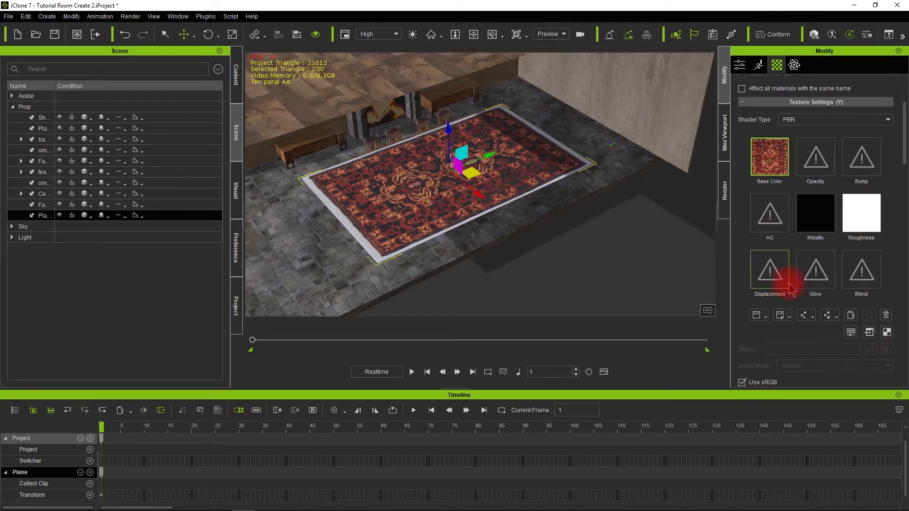
left_click(869, 335)
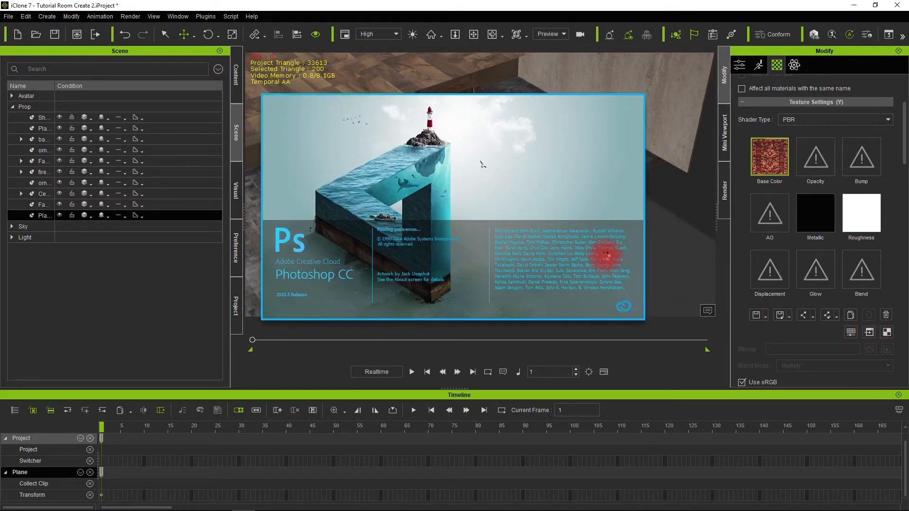
key("space")
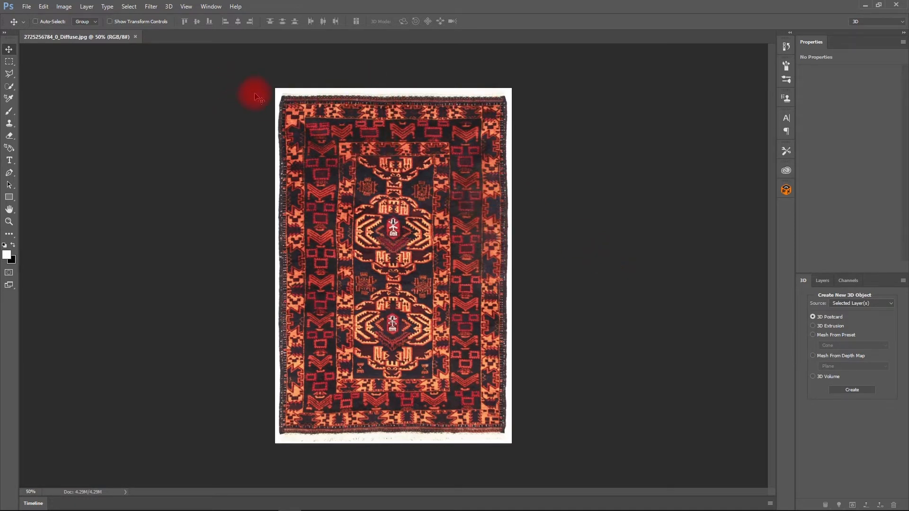
key("ctrl+equal")
key("ctrl+bracketright")
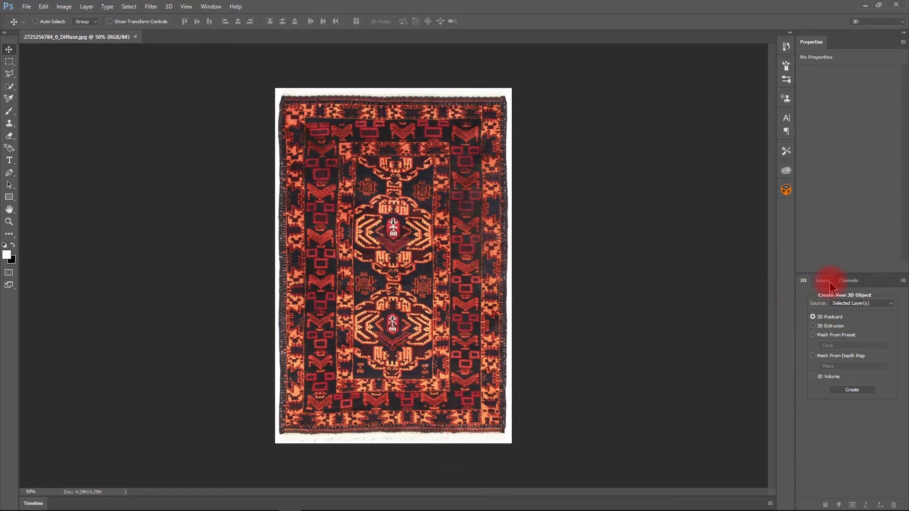
Duplicate the Background layer as Background copy and hide the original layer
left_click(823, 280)
right_click(860, 344)
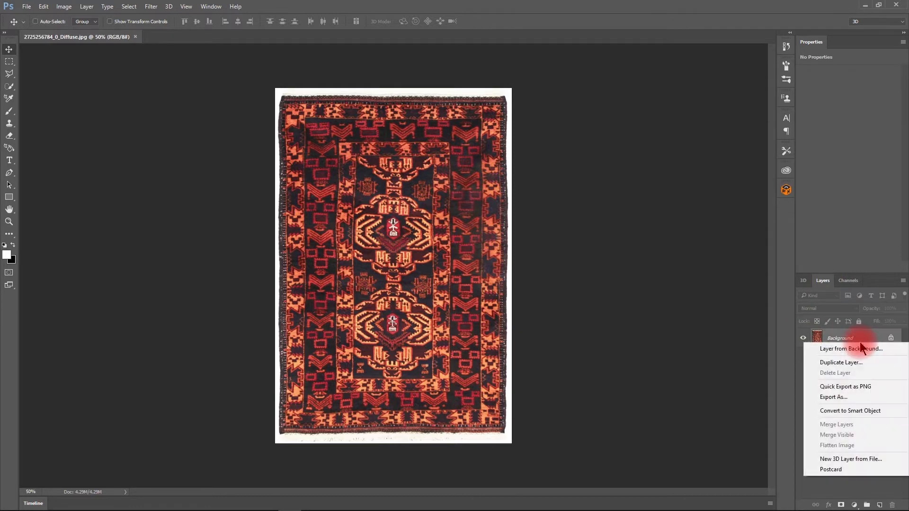
left_click(836, 366)
left_click(535, 158)
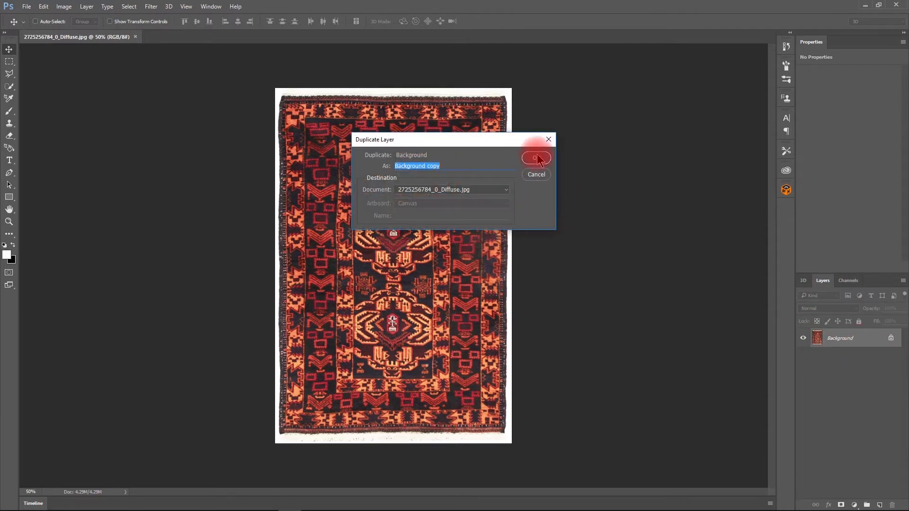
left_click(803, 359)
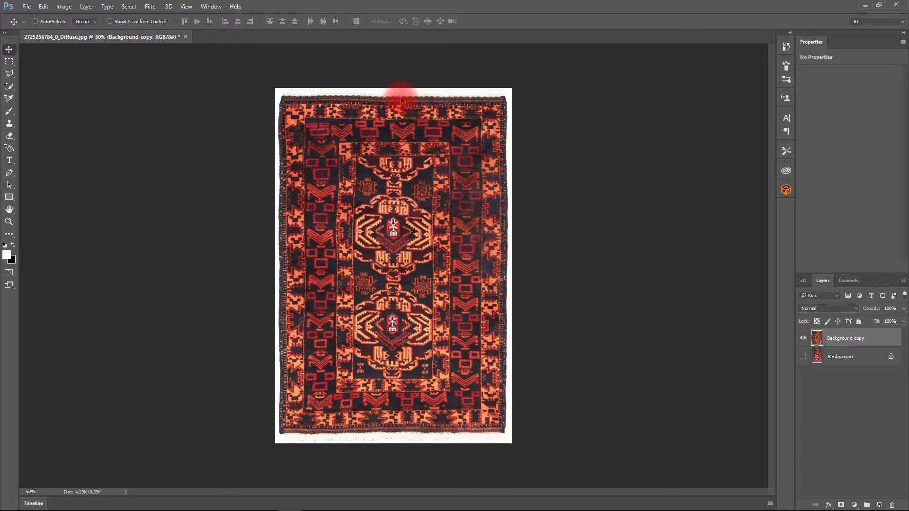
Erase the white border around the rug on the Background copy layer with the Magic Eraser at tolerance 32
key("alt+=")
key("ctrl+=")
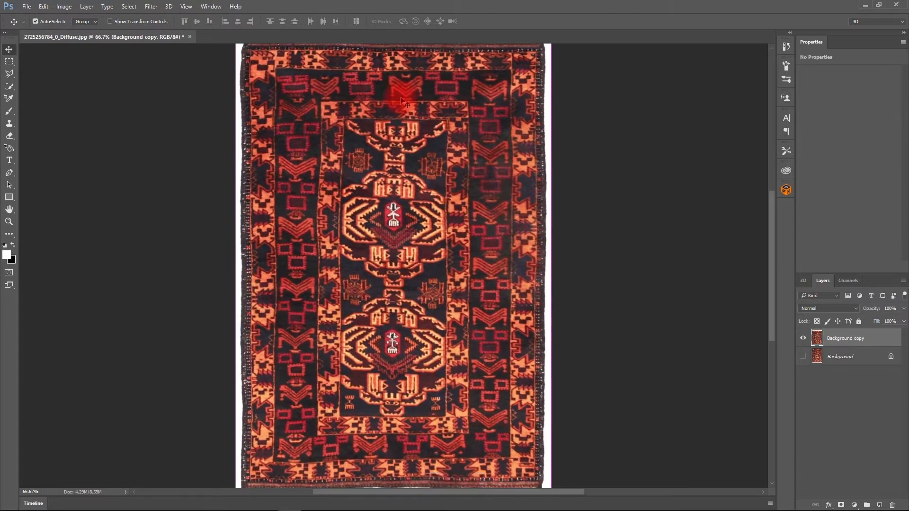
scroll(355, 121, "up", 4)
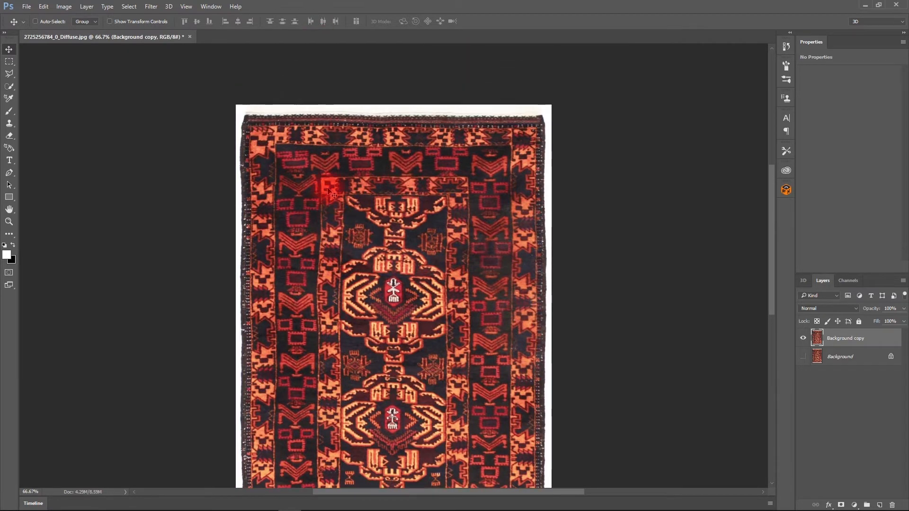
key("ctrl+bracketright")
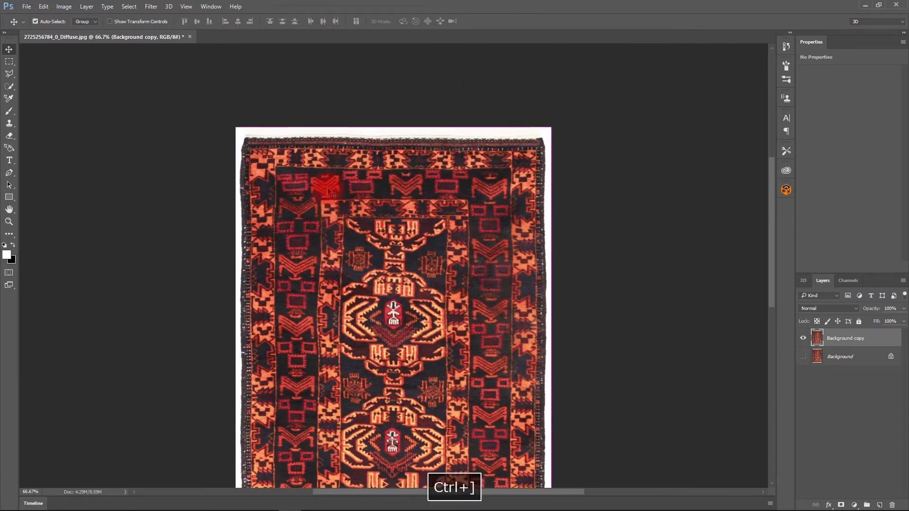
key("ctrl+=")
scroll(244, 201, "up", 1)
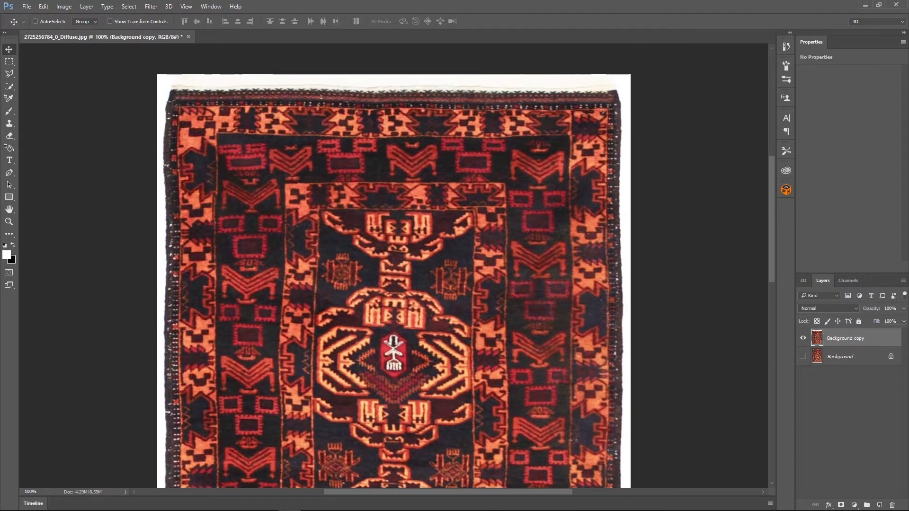
left_click_drag(9, 136, 48, 159)
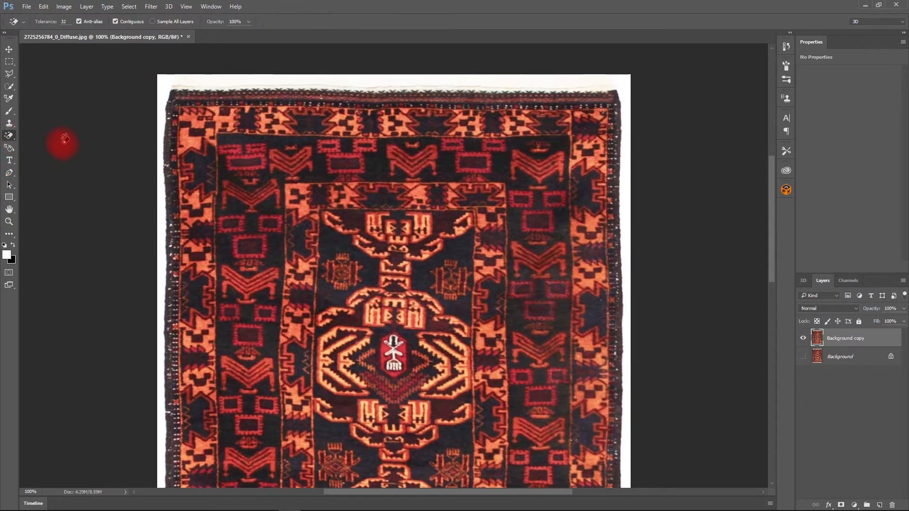
left_click(160, 81)
scroll(490, 198, "down", 10)
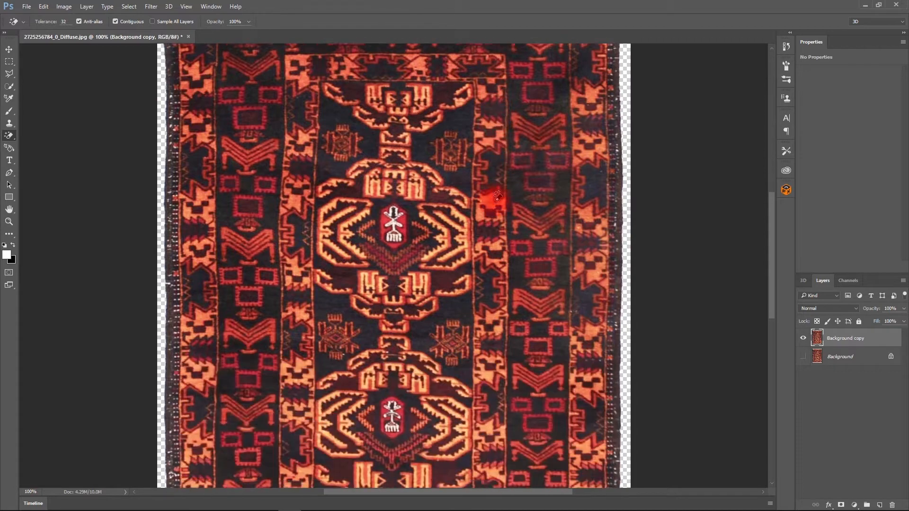
scroll(492, 194, "down", 7)
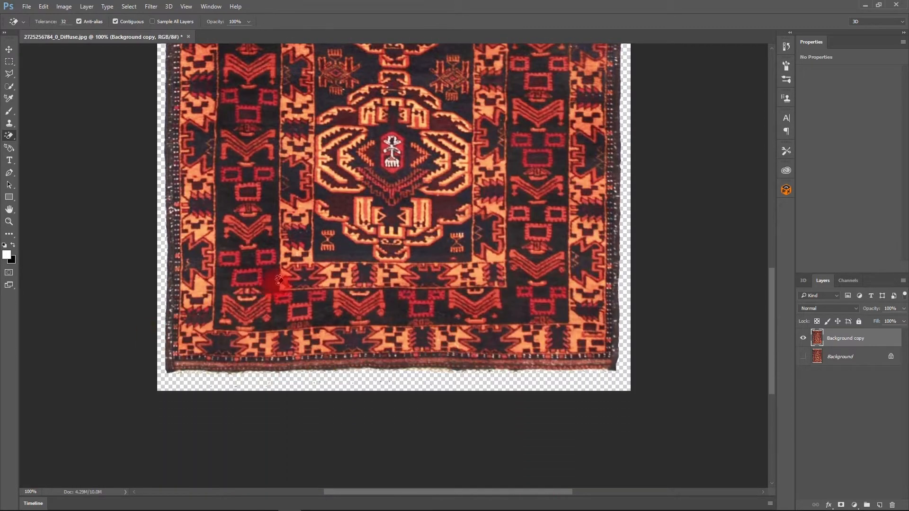
scroll(272, 283, "up", 3)
scroll(279, 280, "up", 6)
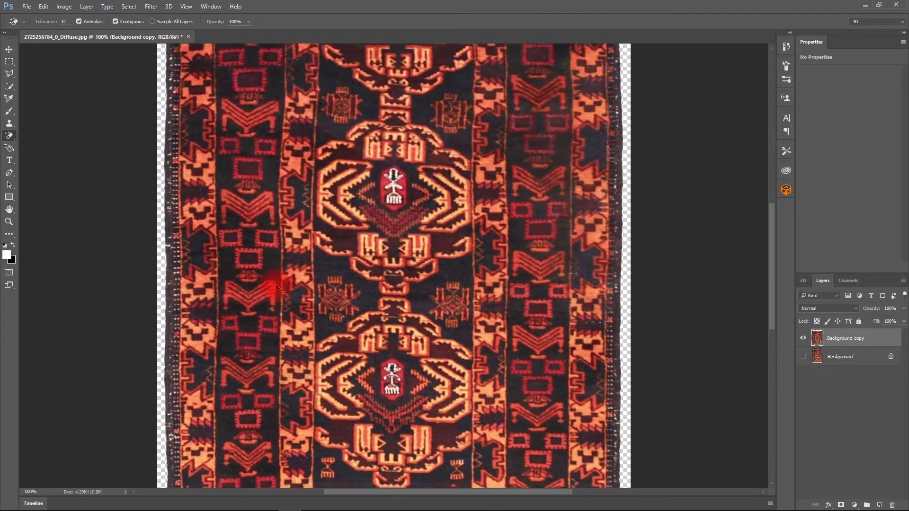
key("ctrl+minus")
key("ctrl+minus")
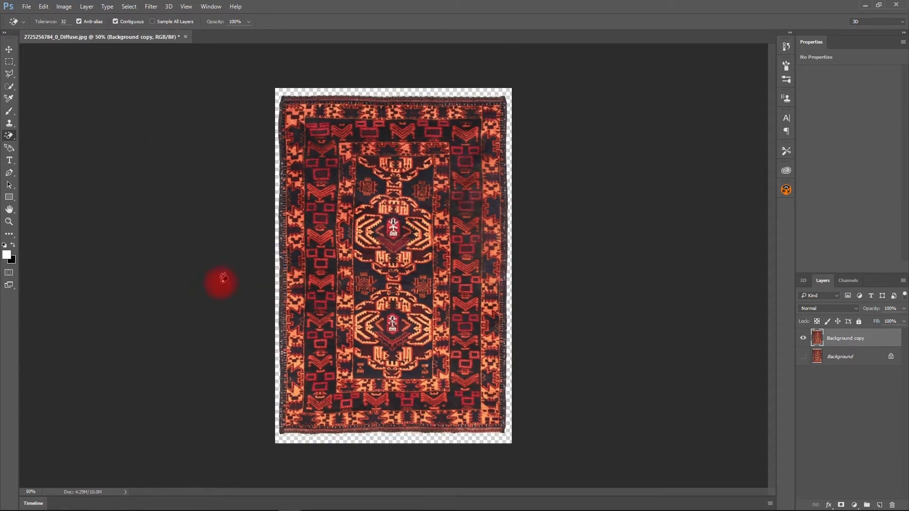
Duplicate the Background copy layer as Background copy 2 and hide the Background copy layer
right_click(848, 340)
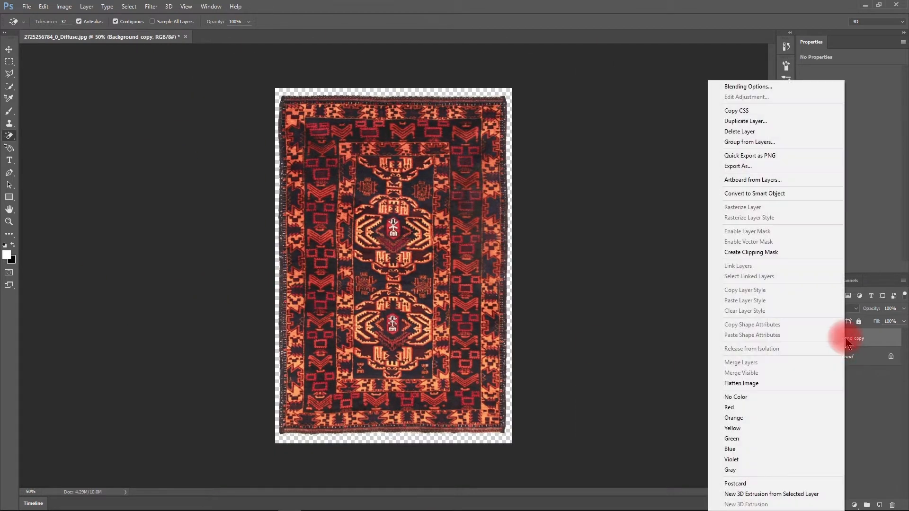
left_click(738, 121)
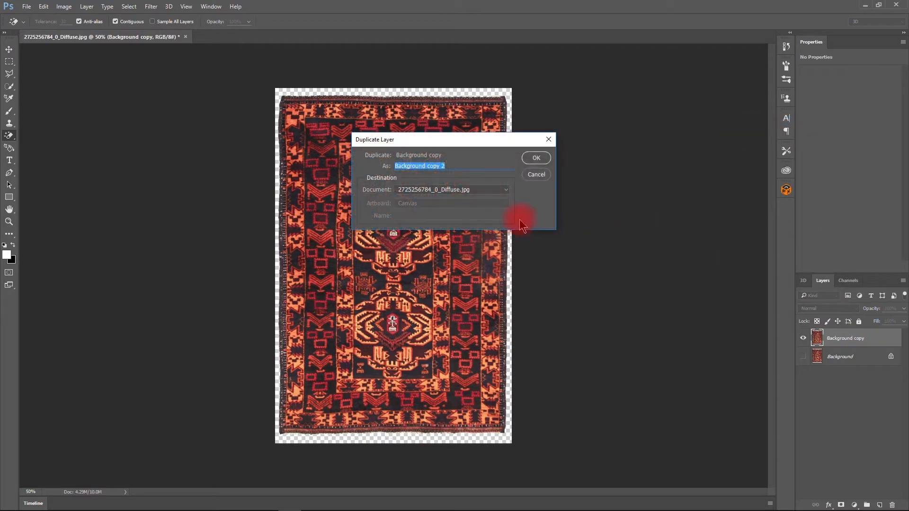
left_click(535, 157)
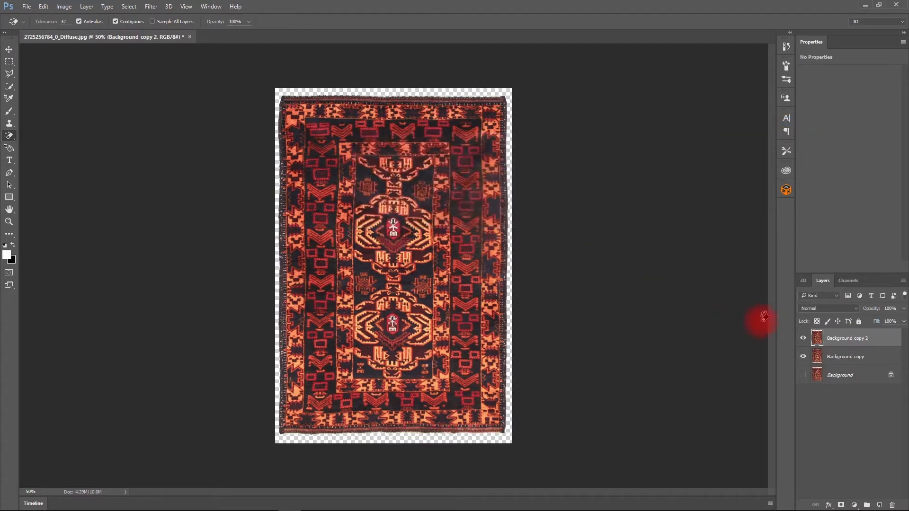
left_click(803, 357)
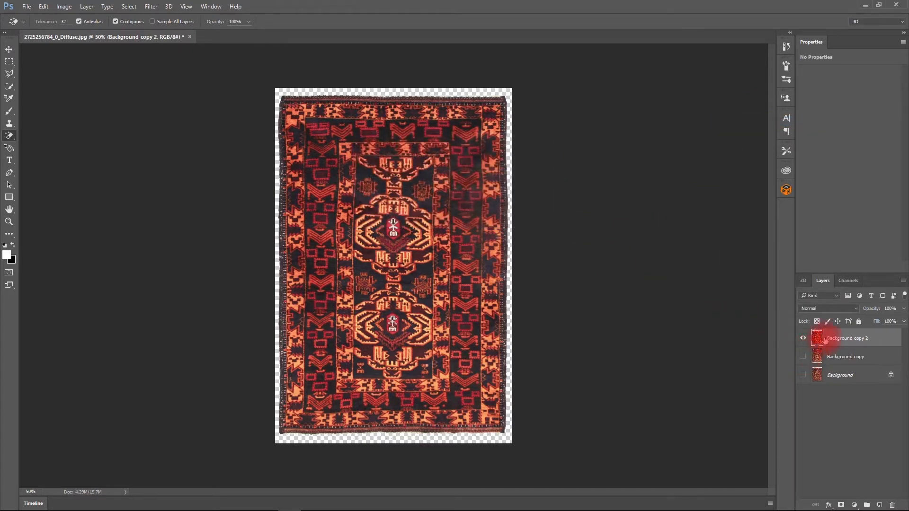
Start the Generate Normal Map filter on the Background copy 2 layer and preview it on a Cube
left_click(151, 6)
mouse_move(263, 101)
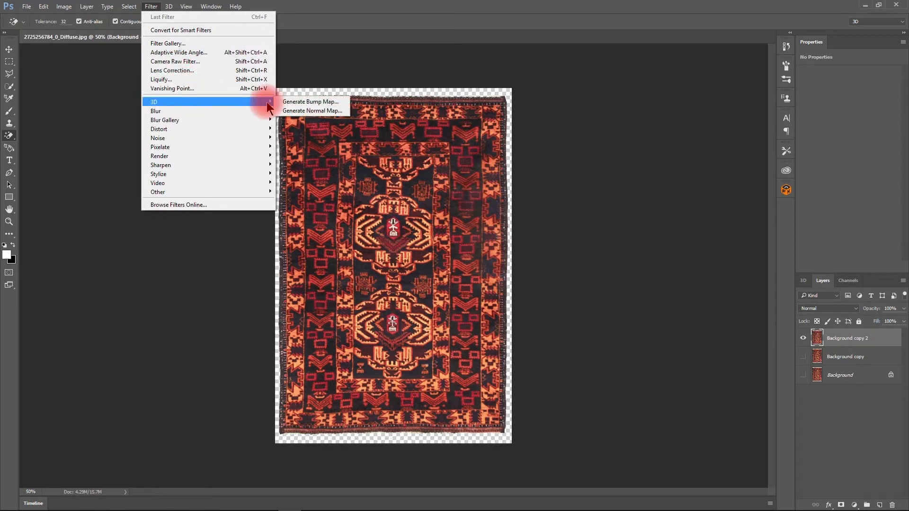
left_click(291, 112)
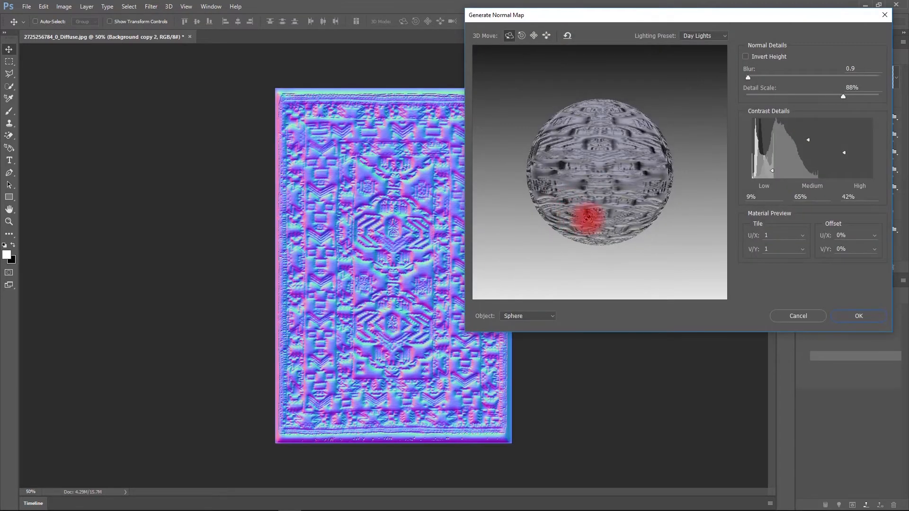
left_click(515, 316)
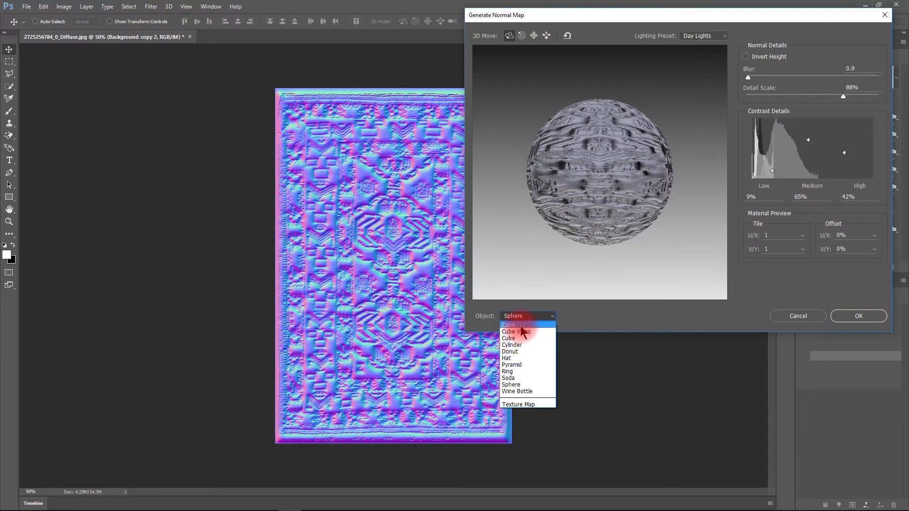
left_click(520, 338)
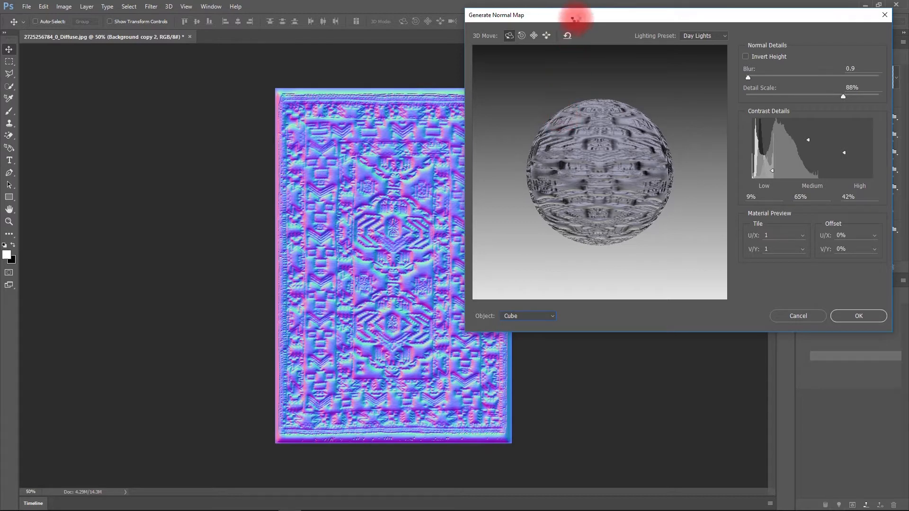
left_click_drag(584, 16, 610, 13)
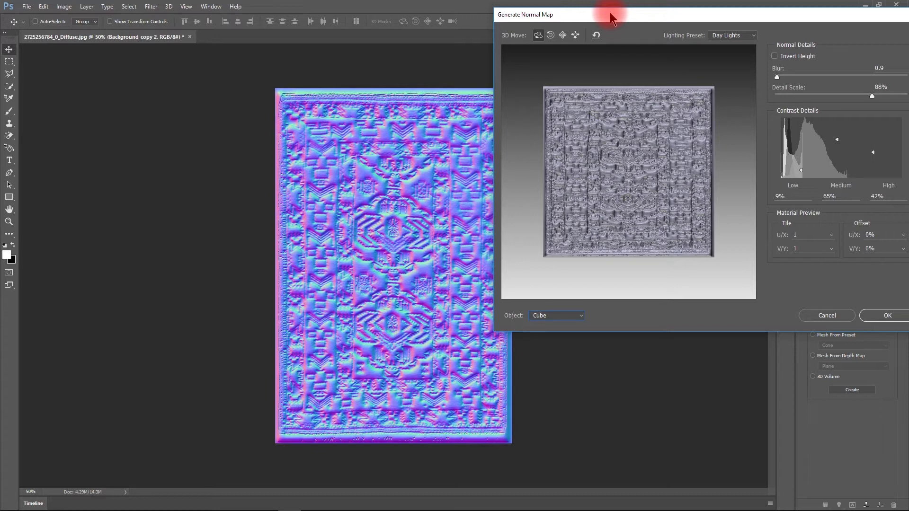
mouse_move(609, 13)
left_mouse_down()
mouse_move(635, 10)
mouse_move(655, 51)
mouse_move(602, 12)
left_mouse_up()
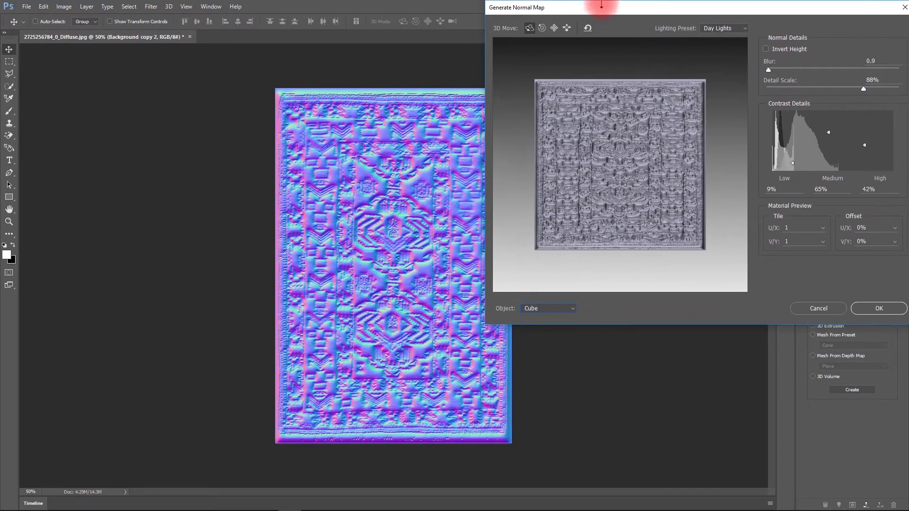
Generate the rug's normal map with Invert Height off, a blur of 3.2 and a detail scale of 47%
left_click(767, 50)
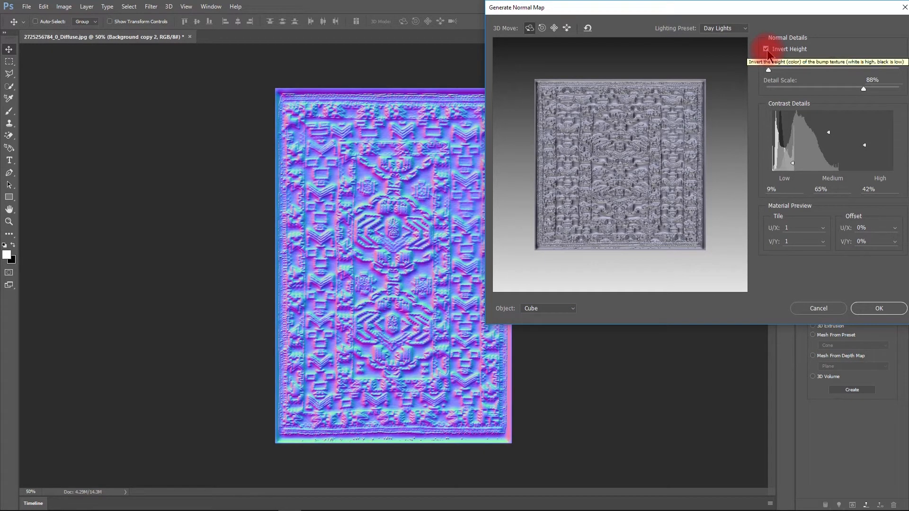
left_click(767, 50)
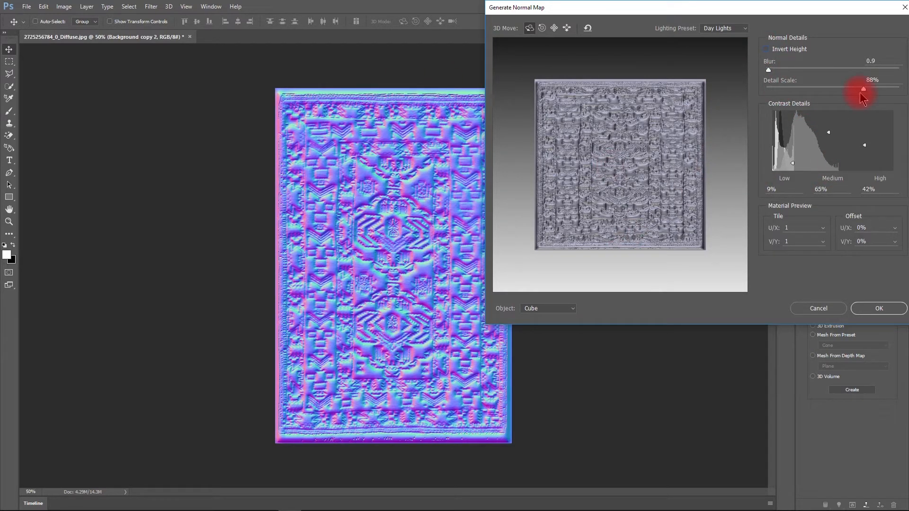
mouse_move(768, 70)
left_mouse_down()
mouse_move(800, 69)
mouse_move(772, 71)
left_mouse_up()
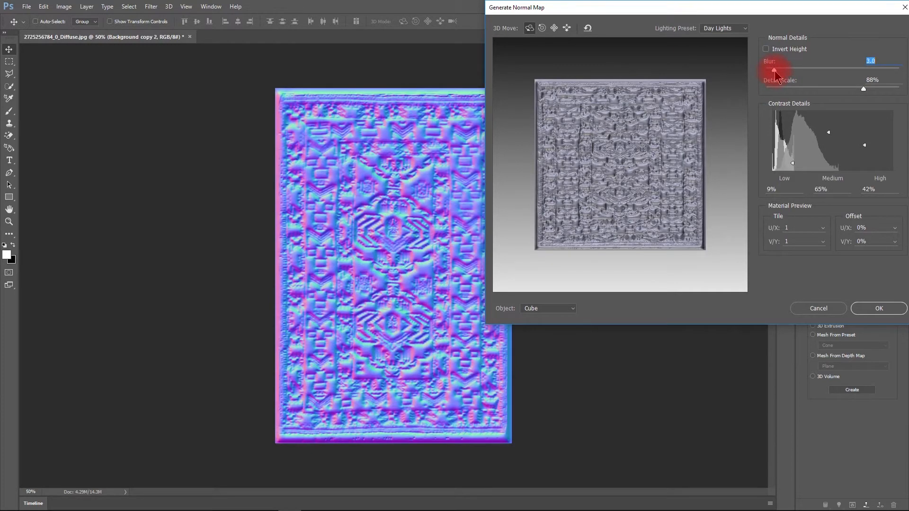
left_click(869, 89)
left_click_drag(889, 91, 821, 91)
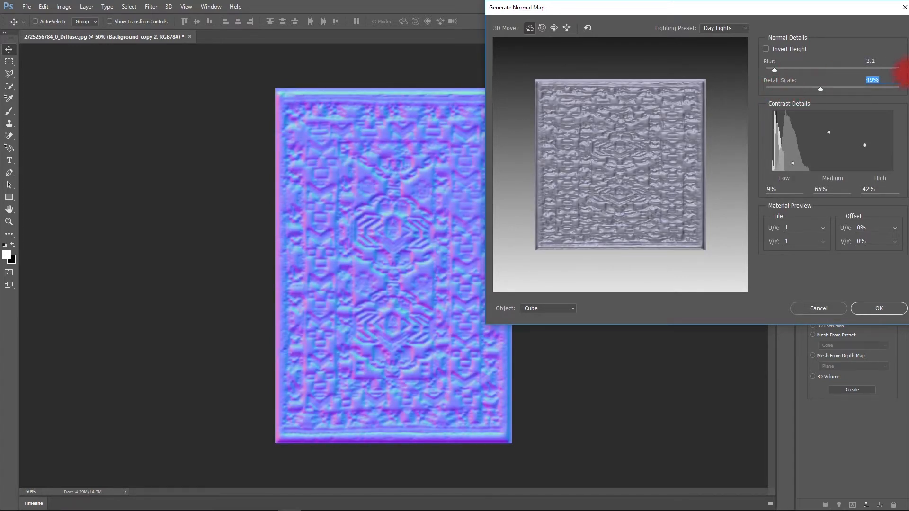
left_click_drag(812, 88, 818, 88)
left_click(558, 167)
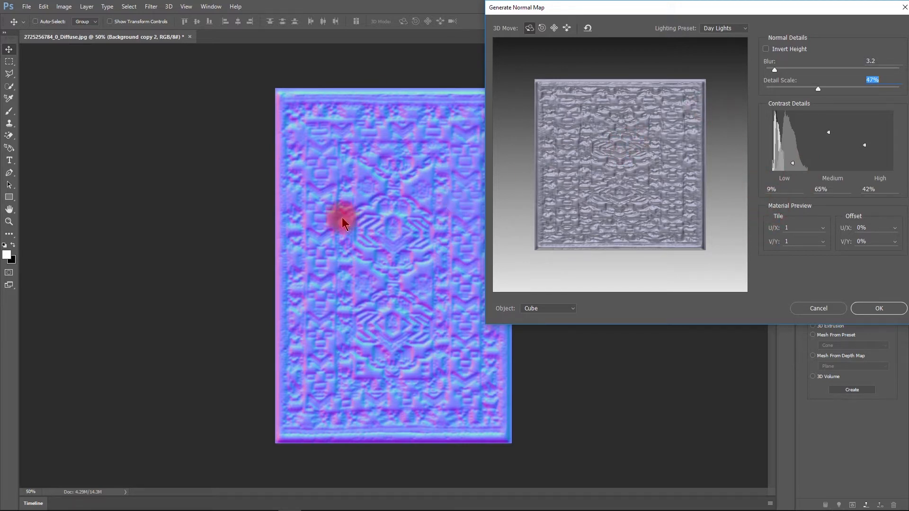
left_click(876, 308)
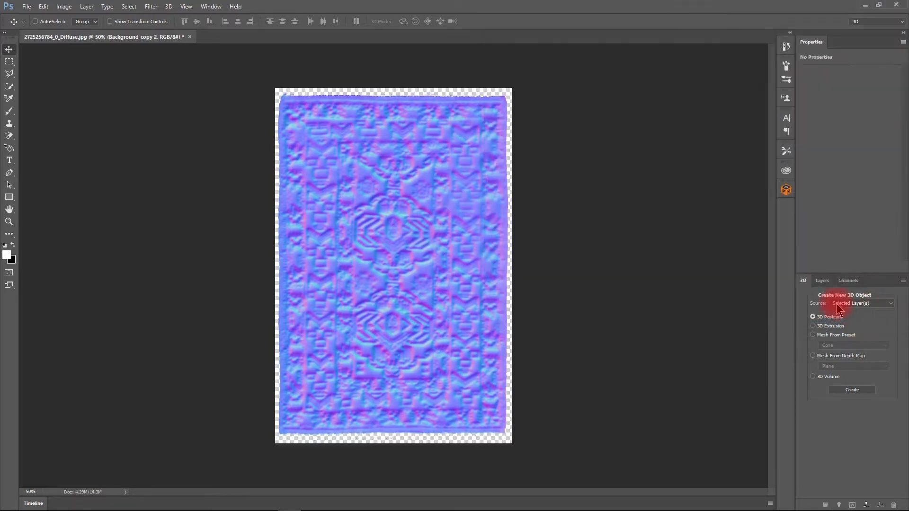
Start saving a copy of the normal map in PNG format
left_click(27, 6)
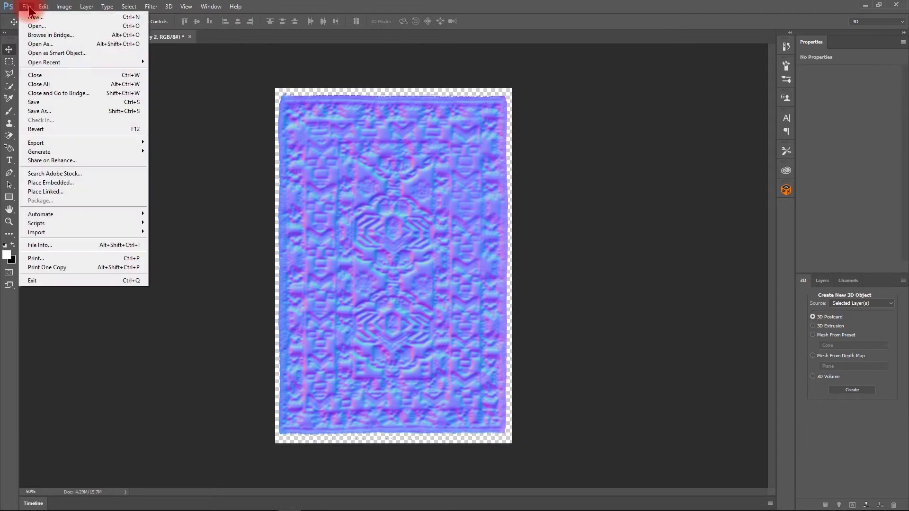
mouse_move(52, 140)
left_click(38, 111)
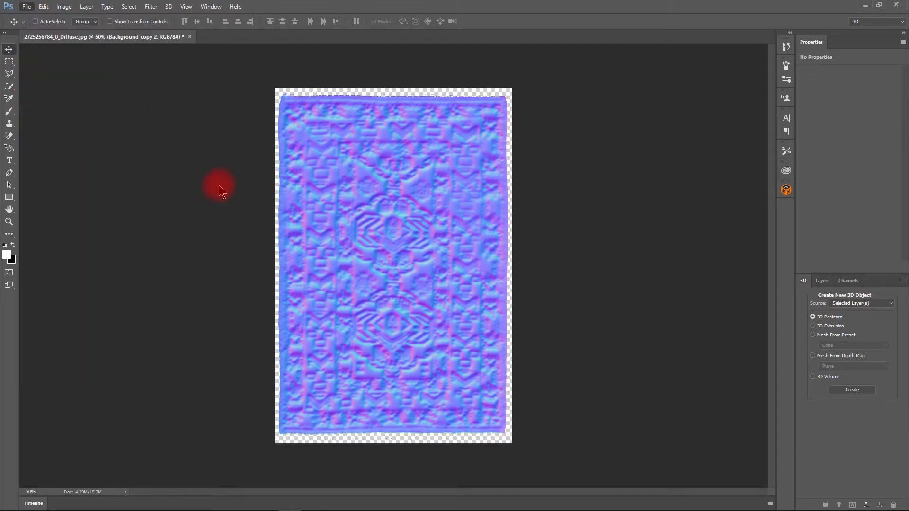
left_click(137, 307)
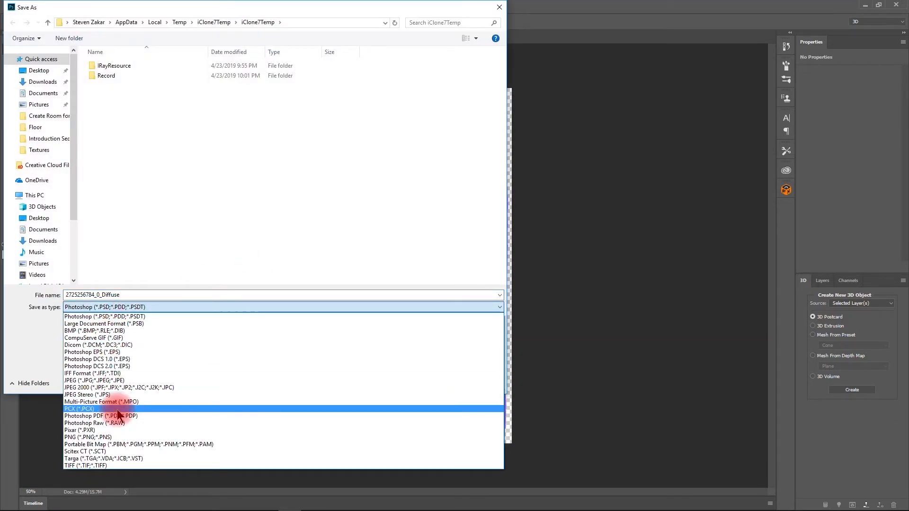
left_click(104, 438)
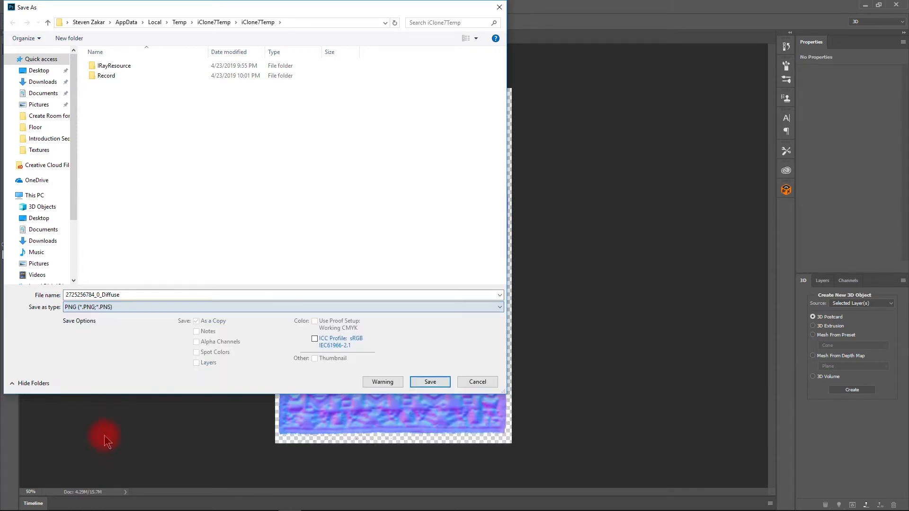
Set the save location to the Textures folder under Tutorials, Create Room for IClone on the Working 1 (M:) drive
scroll(28, 220, "down", 3)
left_click(37, 233)
scroll(151, 201, "down", 5)
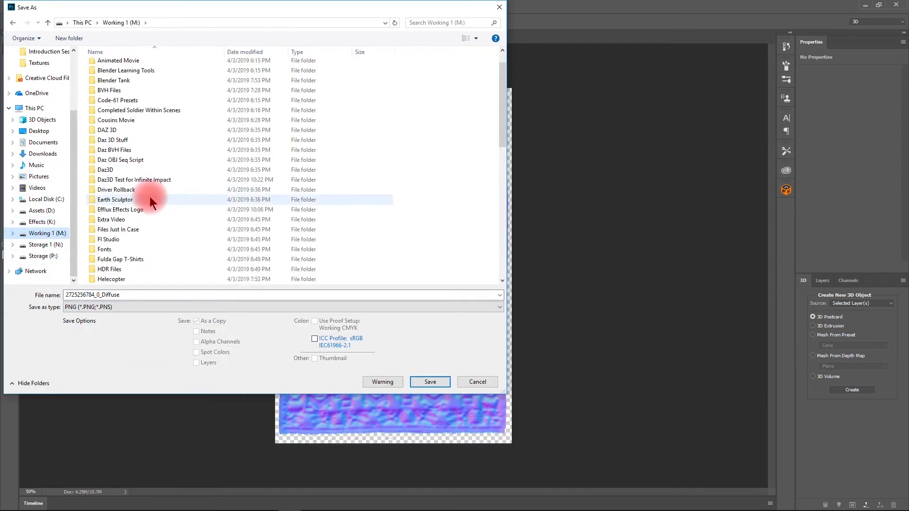
double_click(125, 259)
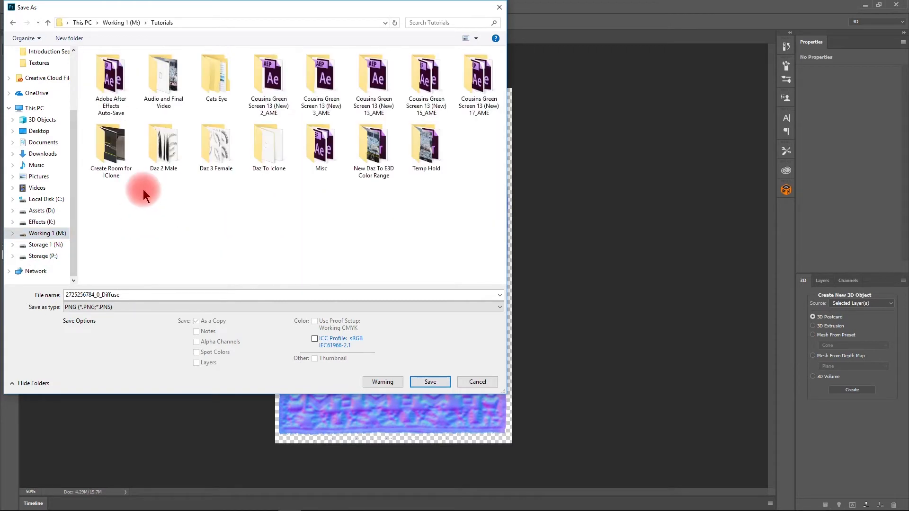
left_click(117, 150)
double_click(119, 151)
double_click(117, 84)
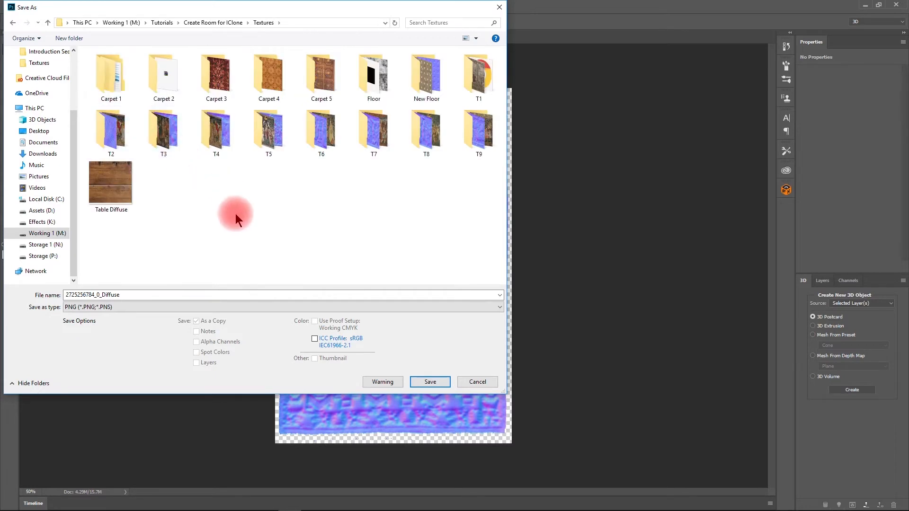
Create a folder named Carpet 6 inside Textures and save the normal map PNG in it
right_click(235, 208)
mouse_move(281, 297)
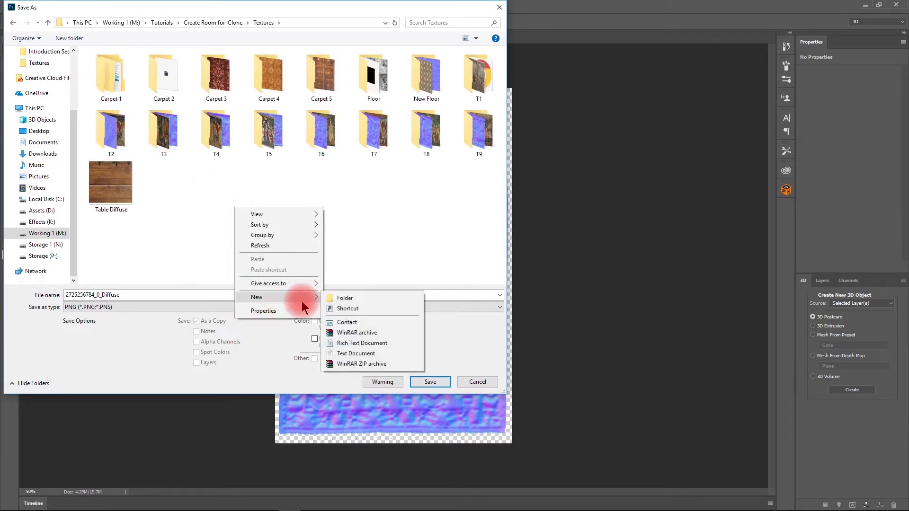
left_click(334, 298)
type("Carpet 6")
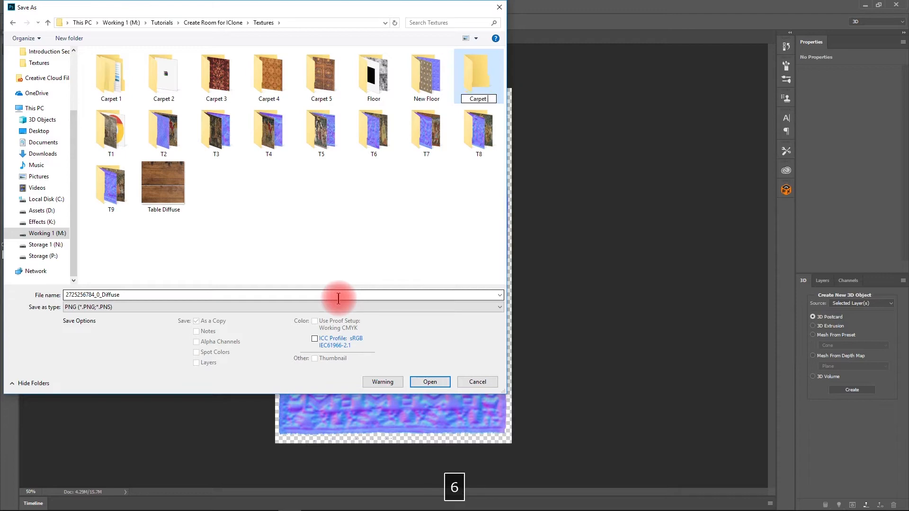
key("Return")
double_click(368, 88)
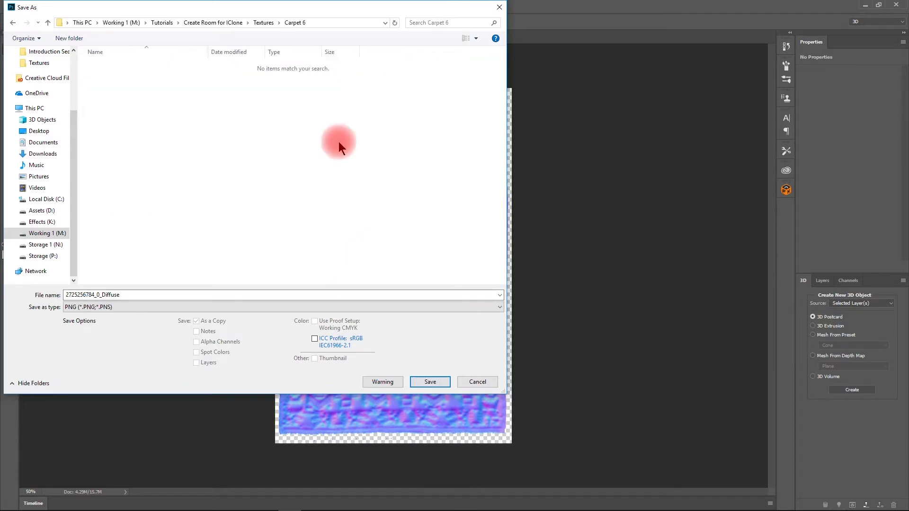
left_click(435, 381)
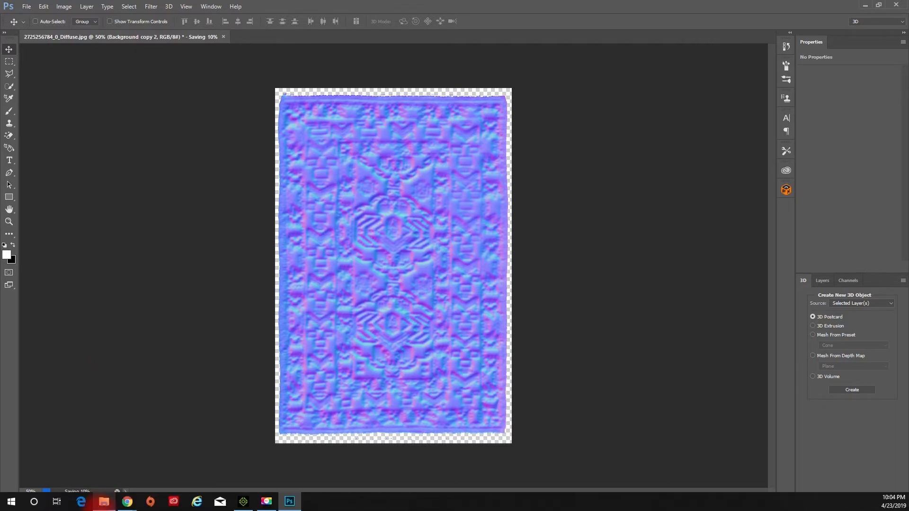
Switch to File Explorer and open the Carpet 6 folder in Textures
left_click(101, 503)
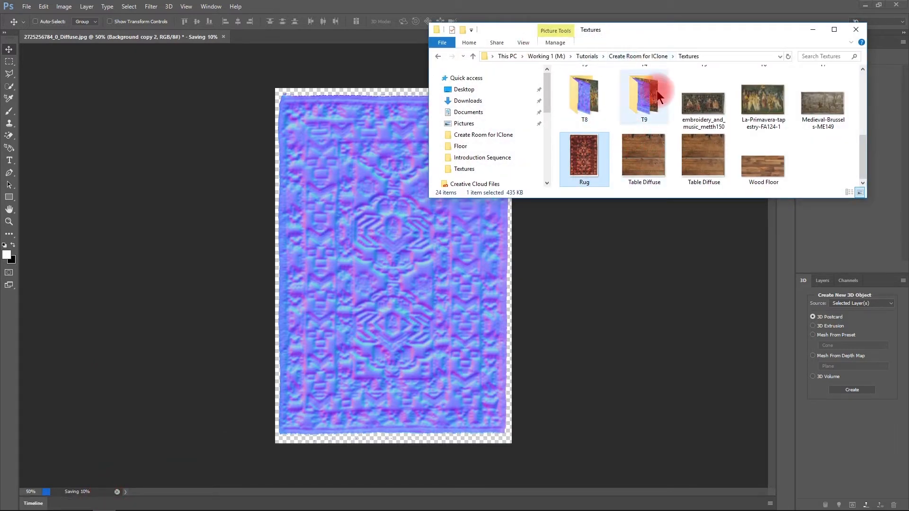
scroll(656, 90, "up", 5)
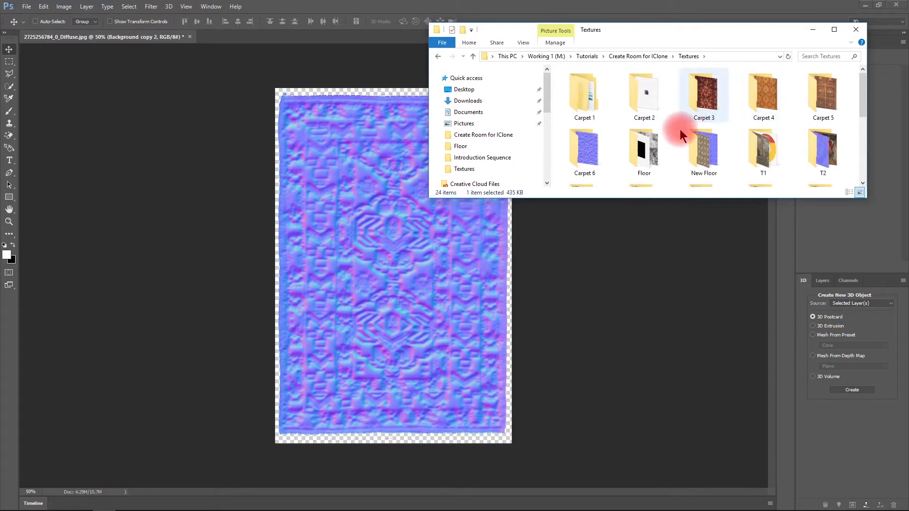
double_click(587, 146)
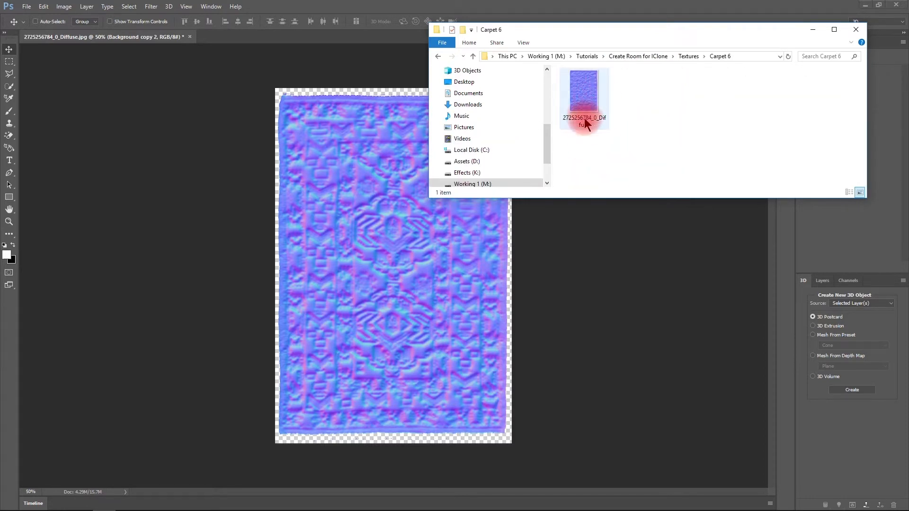
left_click(584, 120)
right_click(585, 128)
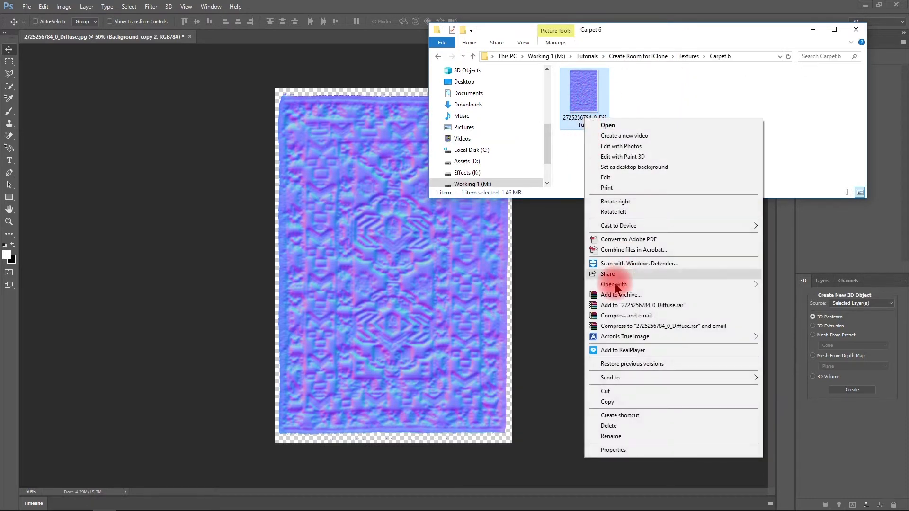
left_click(609, 432)
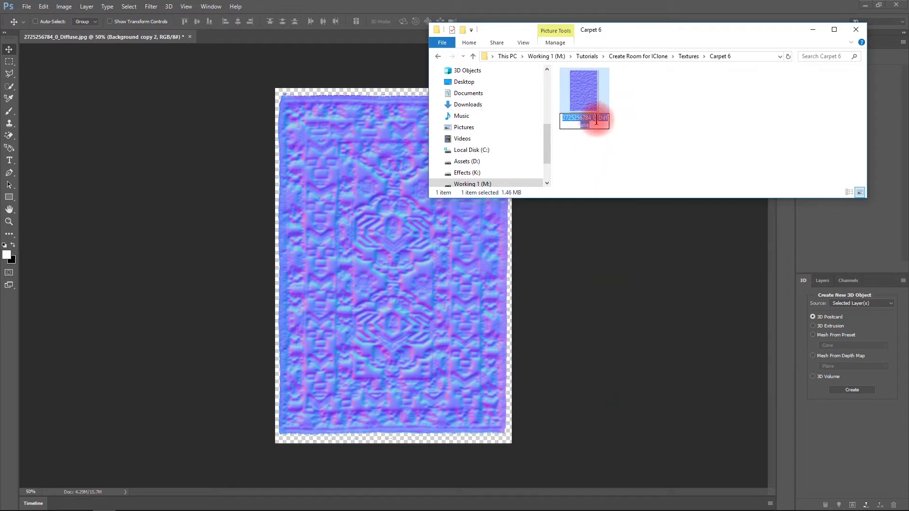
left_click_drag(602, 119, 609, 127)
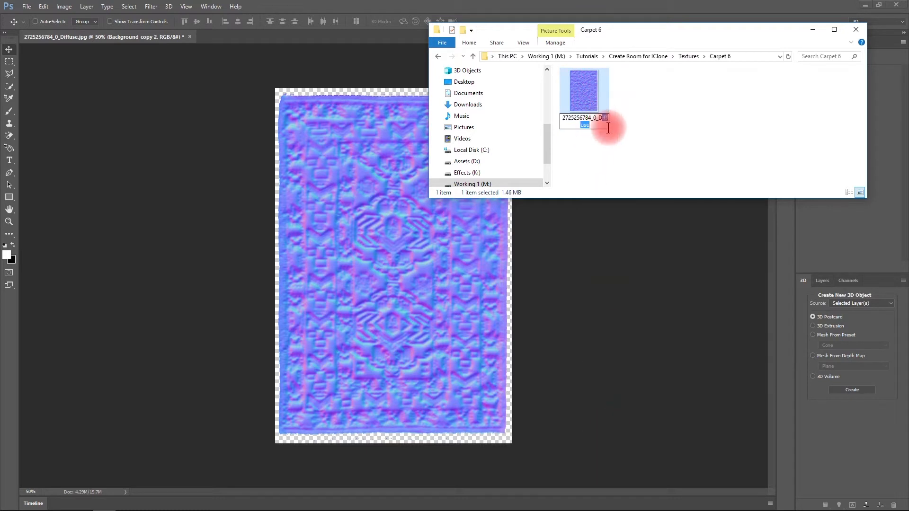
key("BackSpace")
key("BackSpace")
type("Normal")
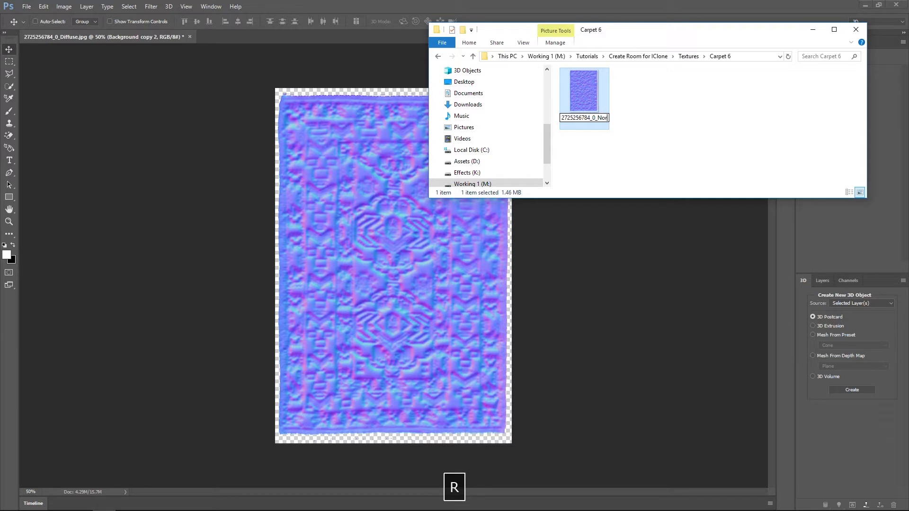
left_click(755, 163)
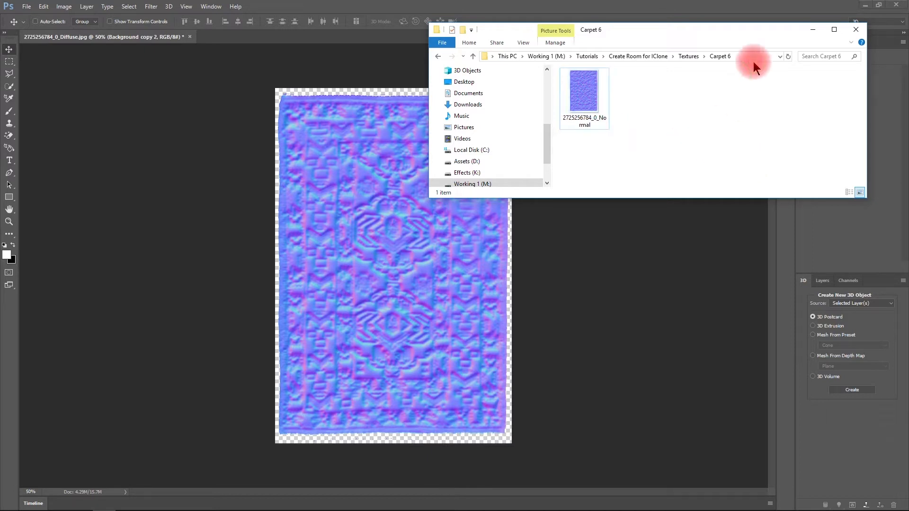
key("space")
left_click(812, 30)
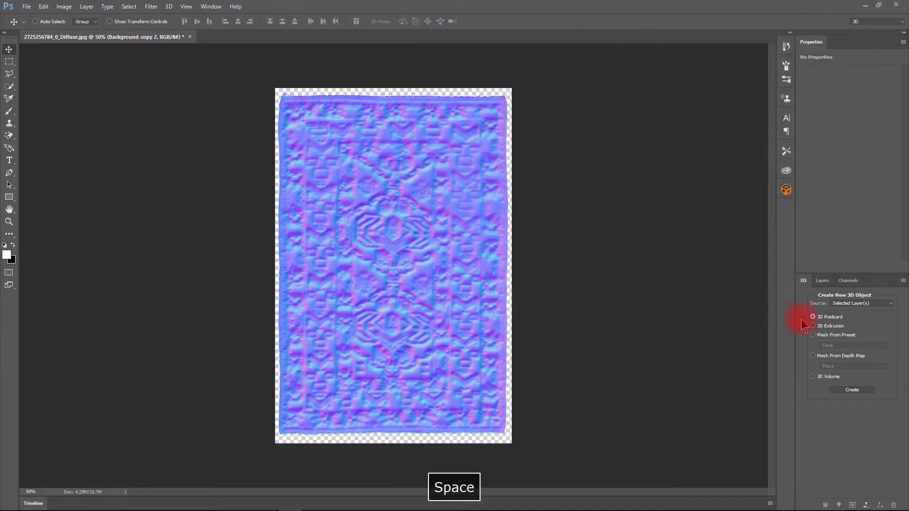
Hide the Background copy 2 normal map layer and show the Background copy layer
left_click(822, 282)
left_click(802, 344)
left_click(803, 357)
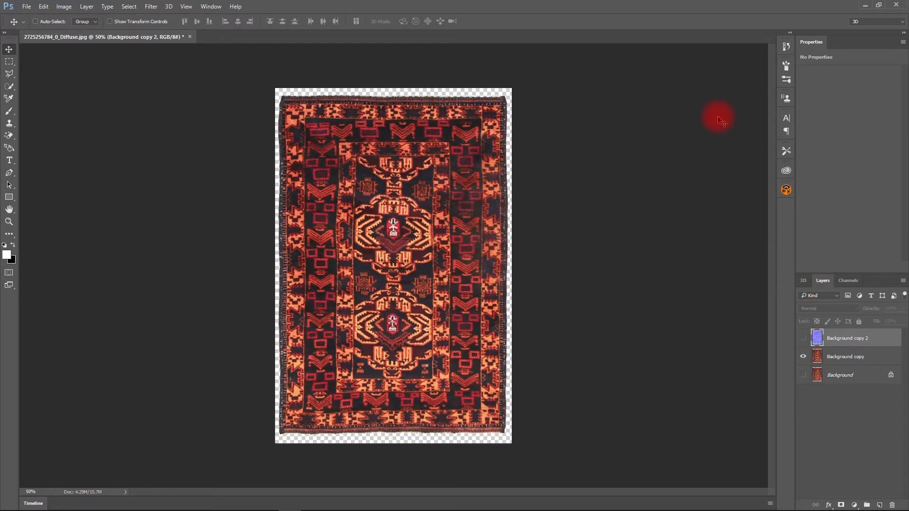
Start saving a copy of the borderless rug texture with the file type set to PNG
left_click(23, 6)
left_click(56, 110)
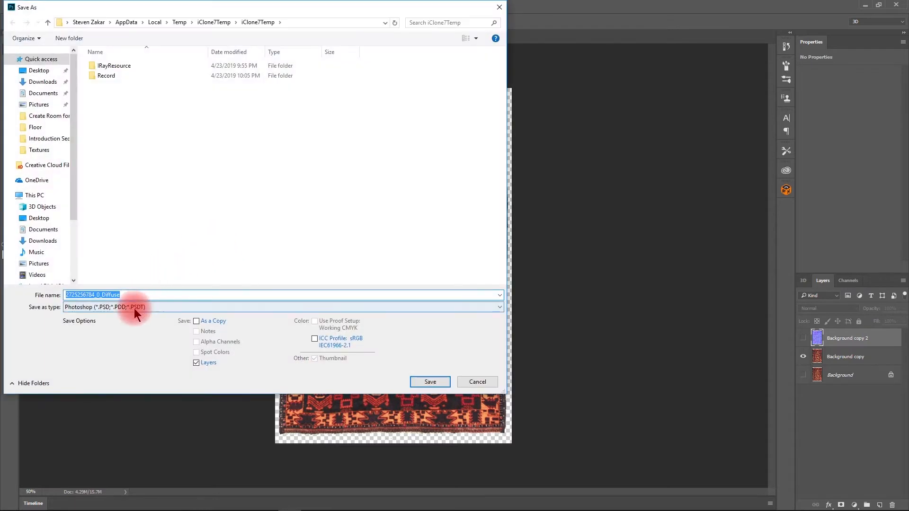
left_click(134, 307)
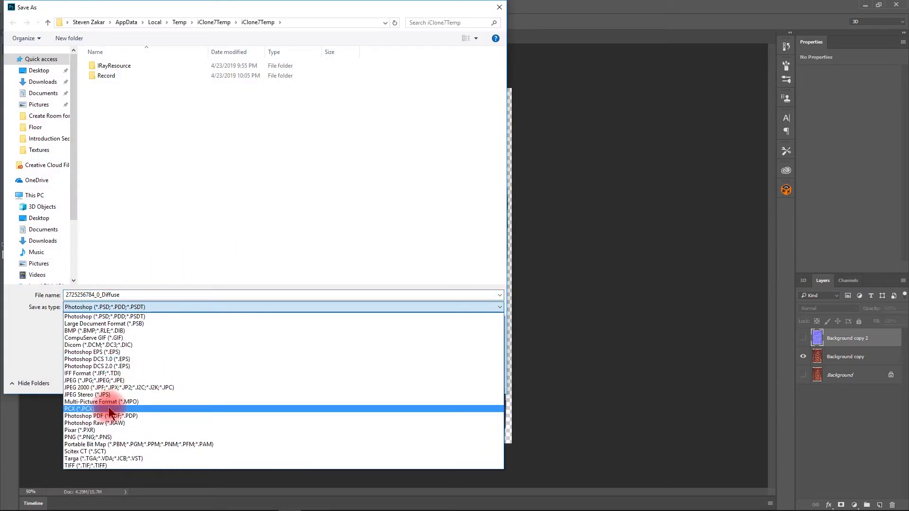
left_click(111, 437)
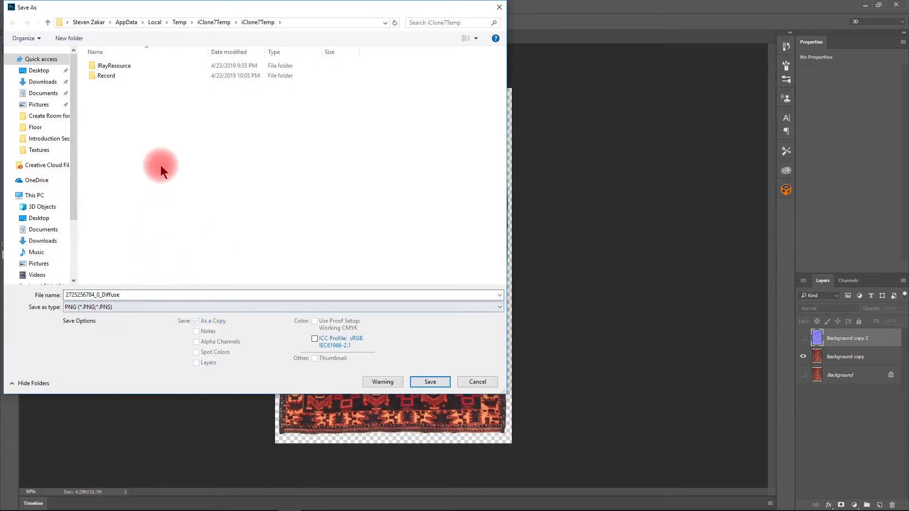
scroll(38, 237, "down", 3)
left_click(62, 234)
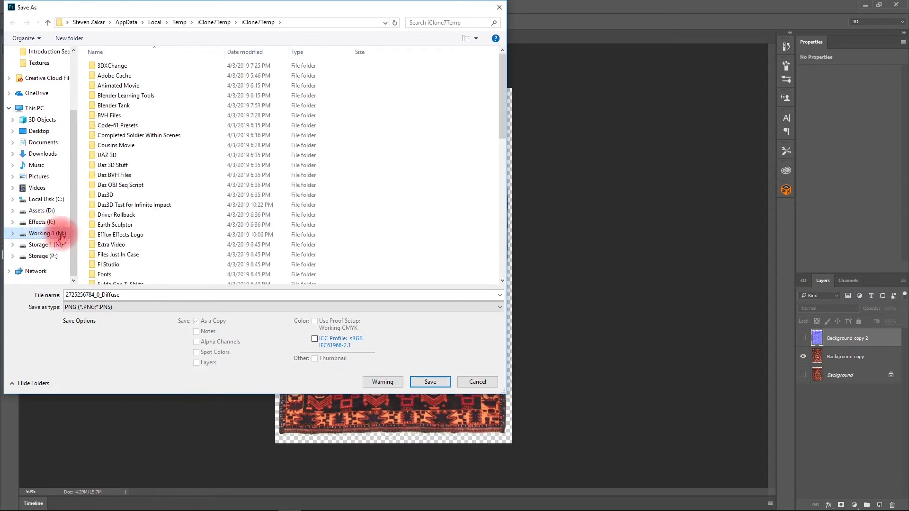
scroll(161, 232, "down", 10)
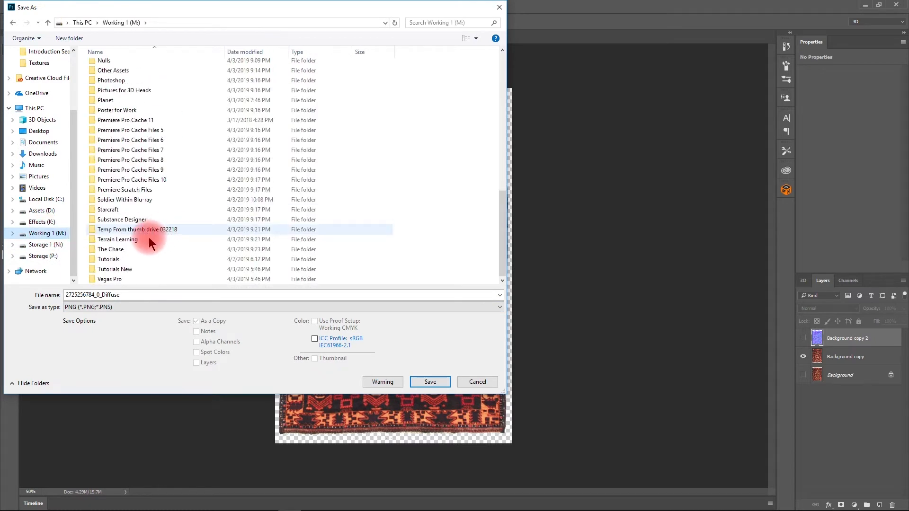
double_click(124, 259)
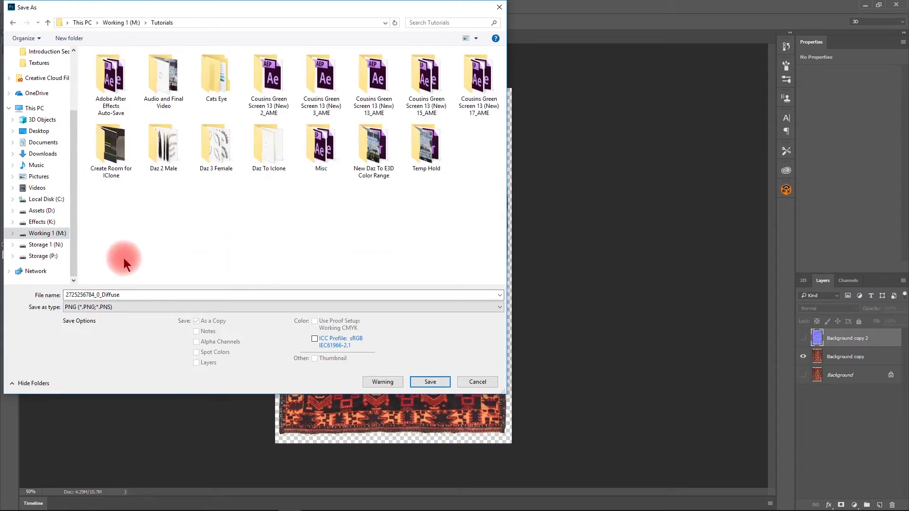
double_click(119, 147)
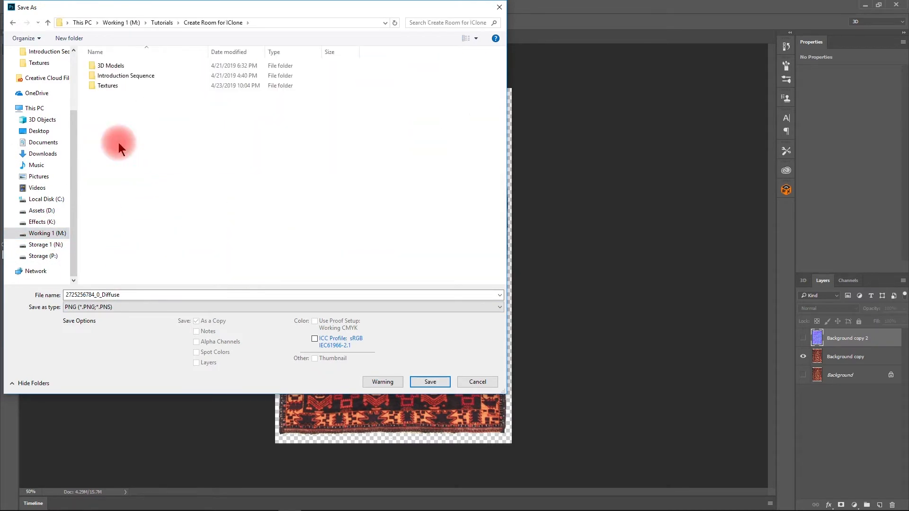
double_click(113, 83)
double_click(374, 81)
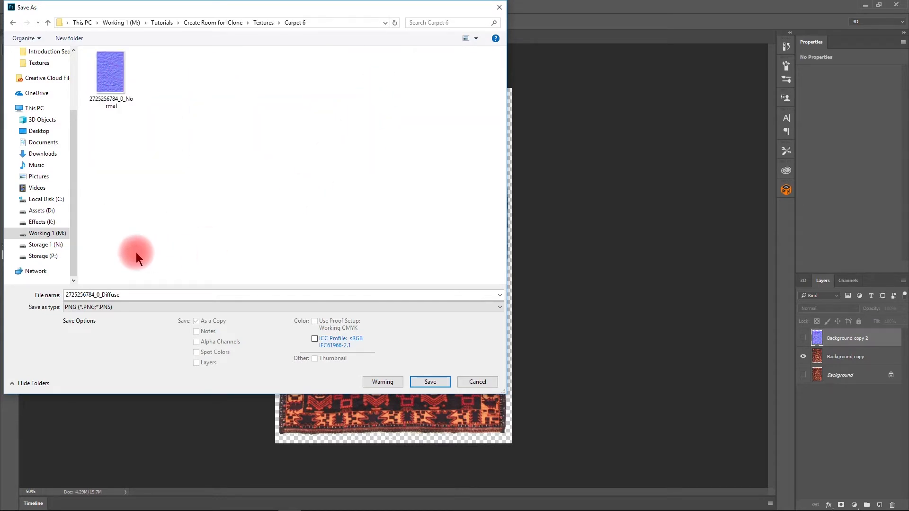
double_click(123, 294)
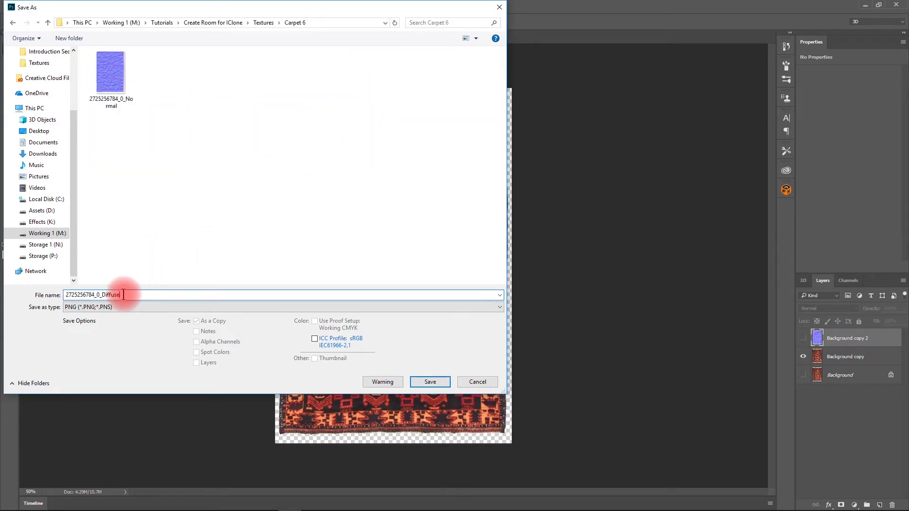
type("PNG")
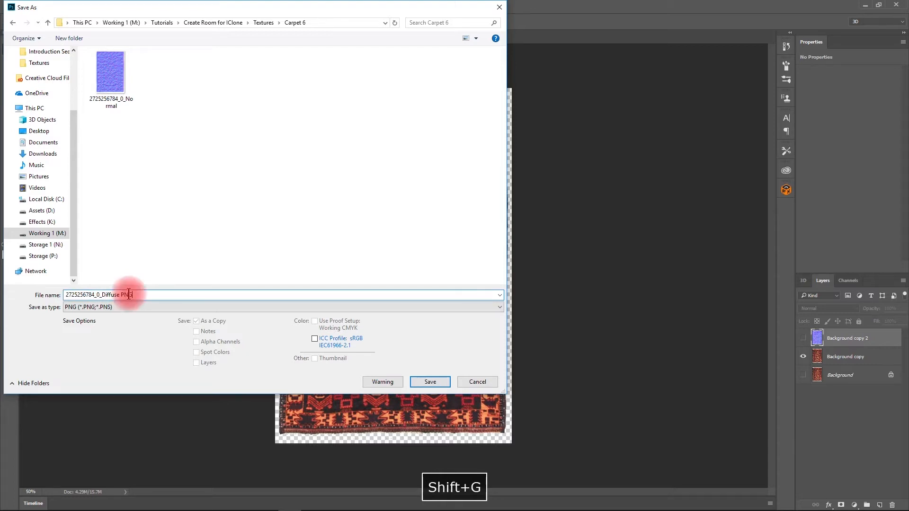
left_click(430, 382)
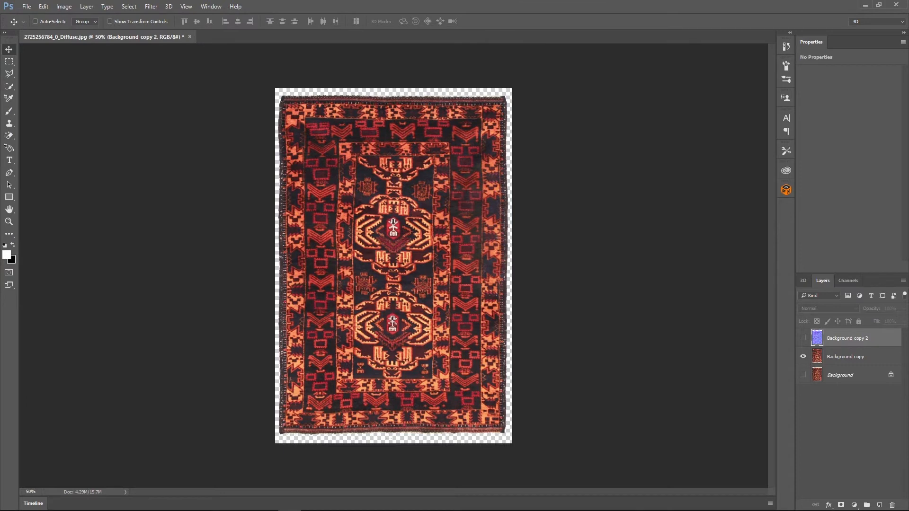
left_click(864, 7)
left_click_drag(127, 179, 772, 174)
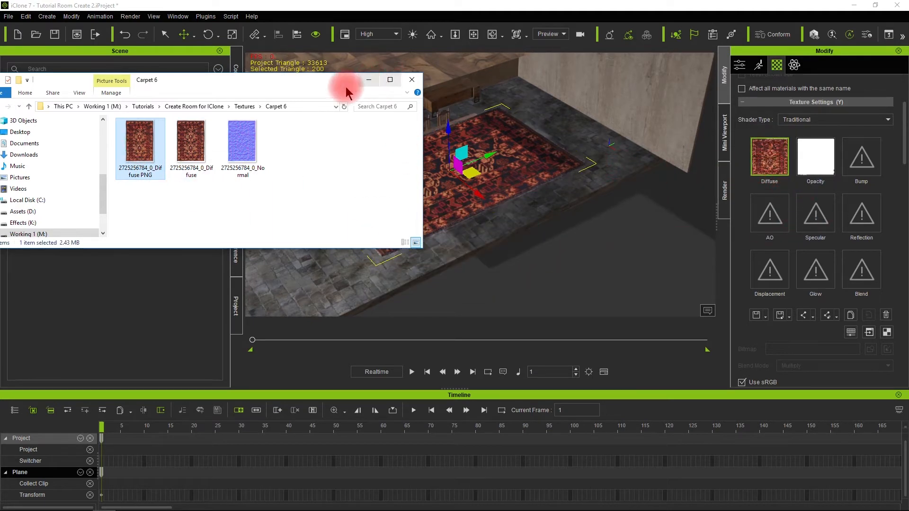
left_click_drag(239, 138, 880, 158)
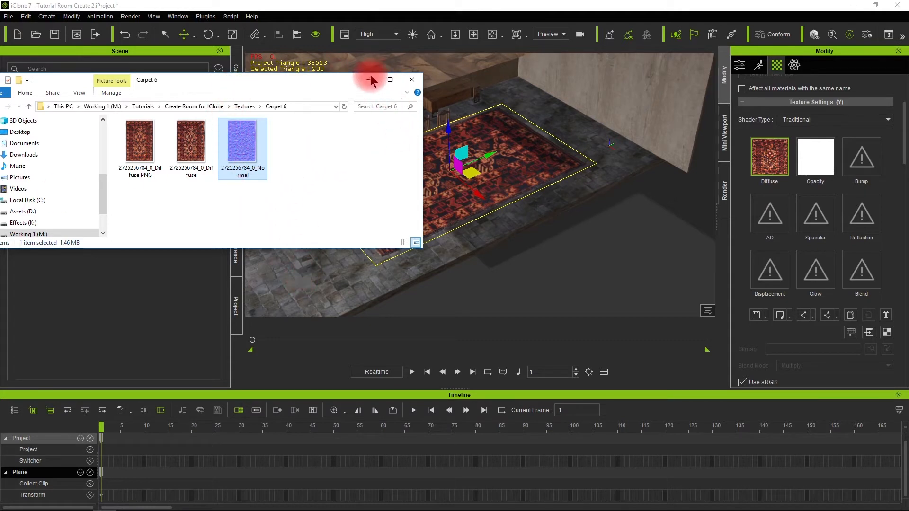
left_click(724, 6)
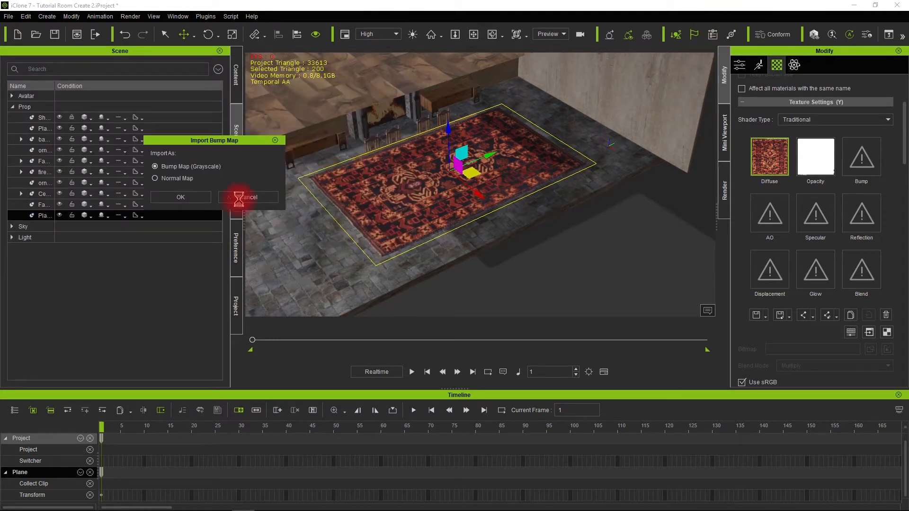
left_click(155, 178)
left_click(181, 197)
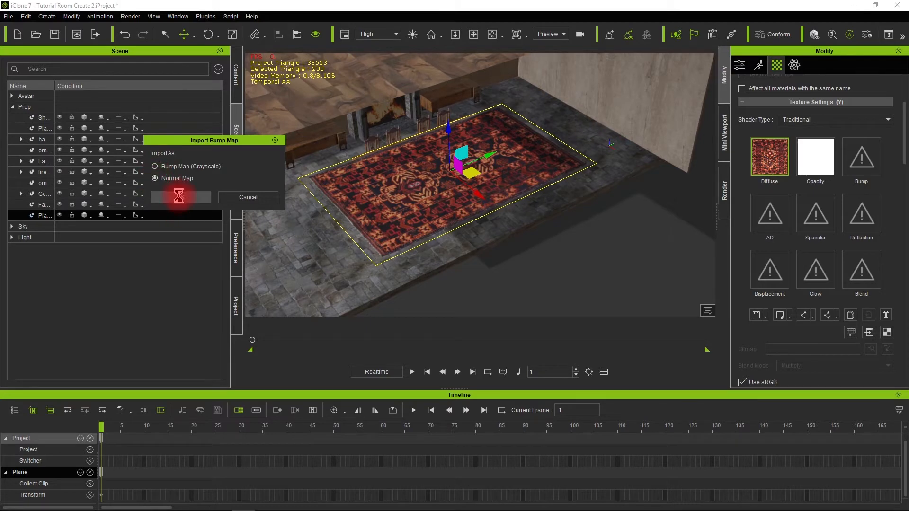
Examine the rug's normal-mapped surface relief up close and from another angle
scroll(432, 219, "up", 6)
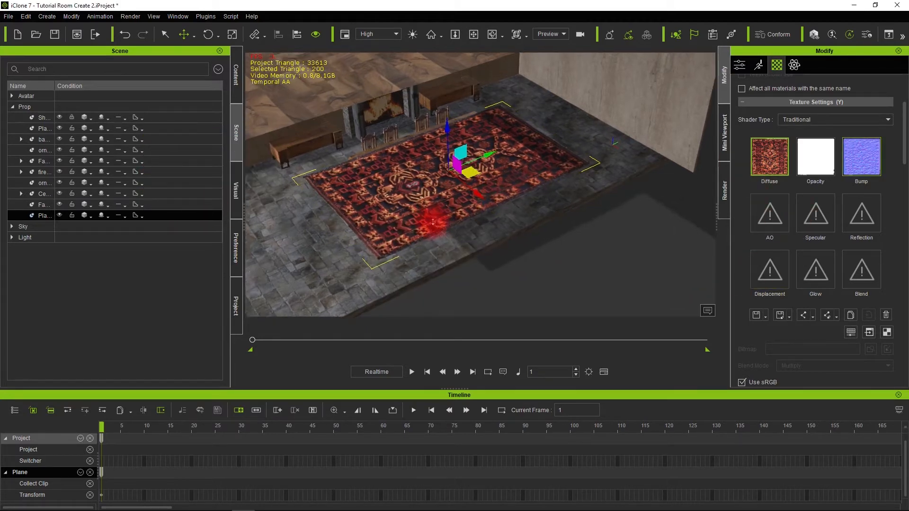
scroll(433, 220, "up", 8)
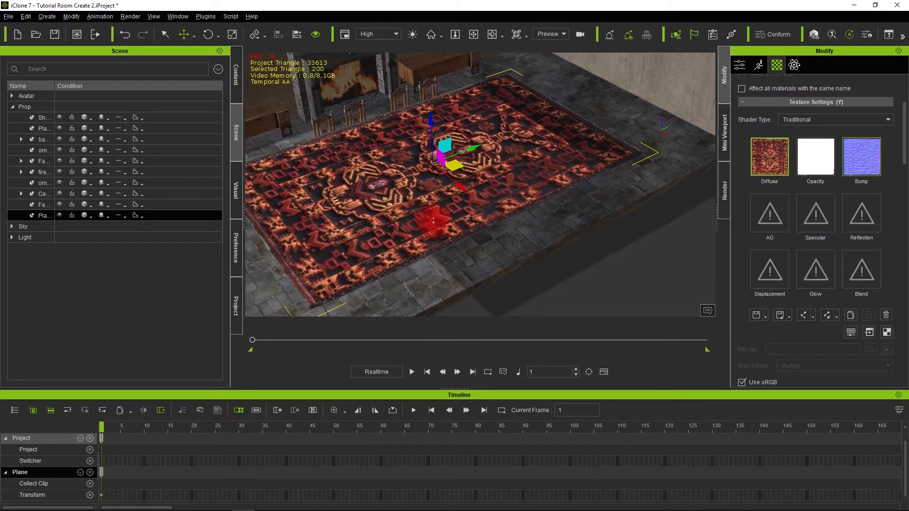
right_click_drag(433, 221, 533, 213)
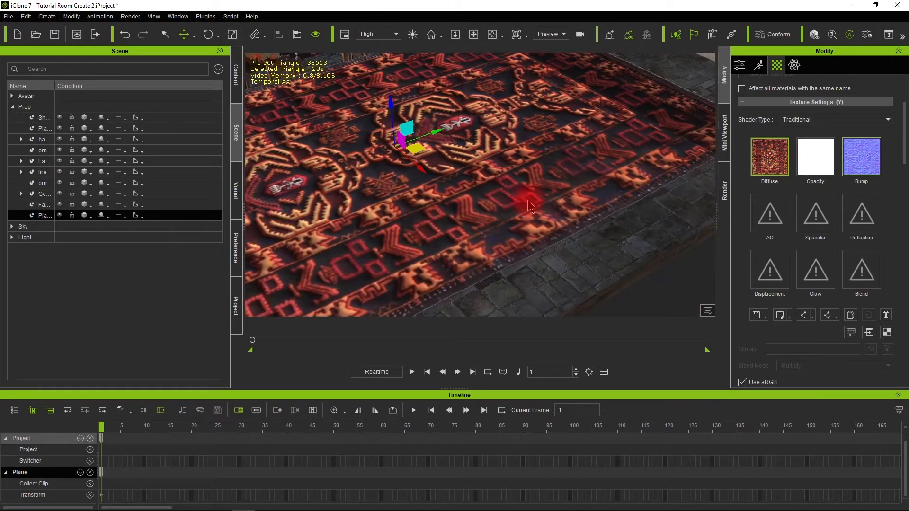
mouse_move(476, 228)
right_mouse_down("alt")
mouse_move(700, 209)
mouse_move(490, 228)
mouse_move(492, 239)
mouse_move(537, 236)
right_mouse_up("alt")
scroll(490, 227, "down", 5)
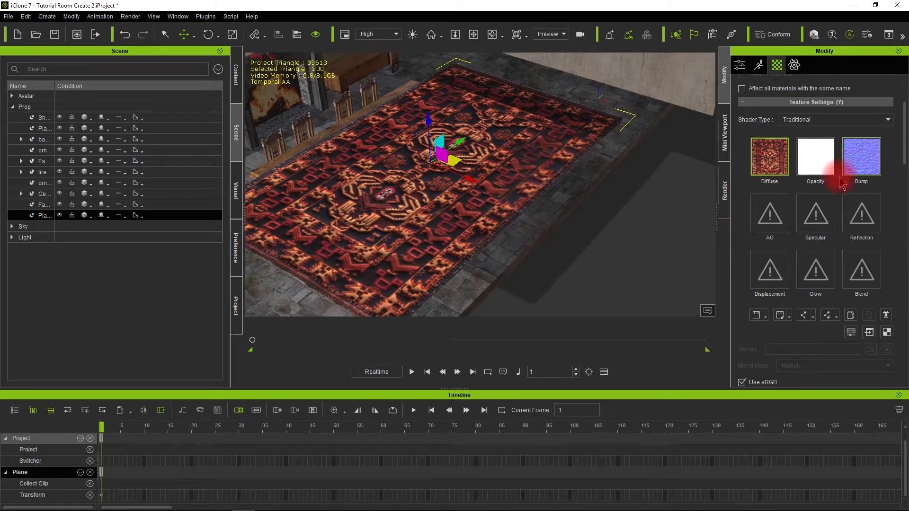
Try the rug's diffuse texture without Use sRGB
scroll(797, 357, "down", 3)
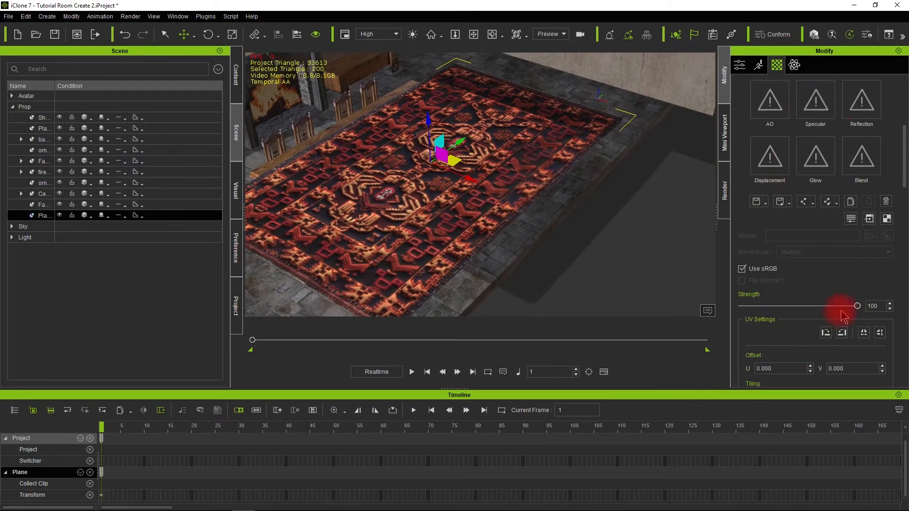
left_click(741, 268)
left_click(742, 269)
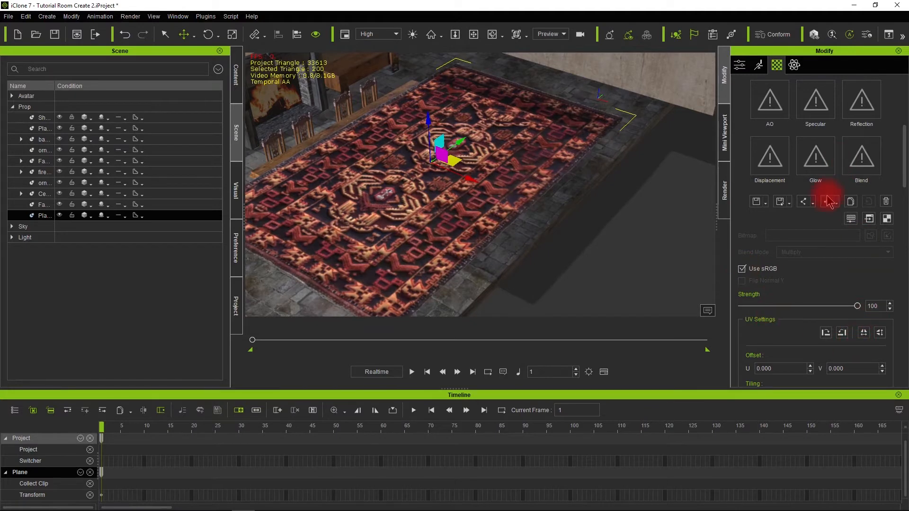
Set the strength of the rug's Bump channel to 74 and check the relief up close
scroll(829, 190, "up", 3)
left_click(854, 170)
scroll(801, 276, "down", 3)
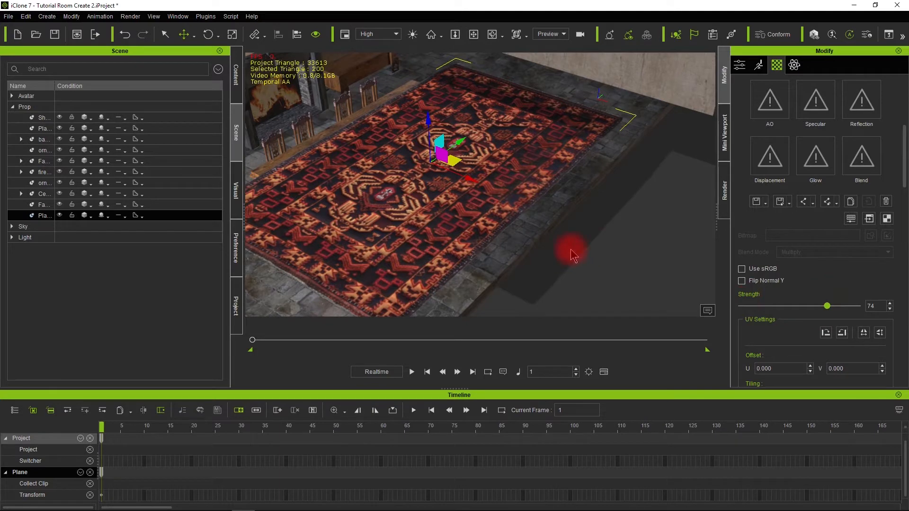
scroll(495, 236, "up", 8)
scroll(496, 234, "down", 3)
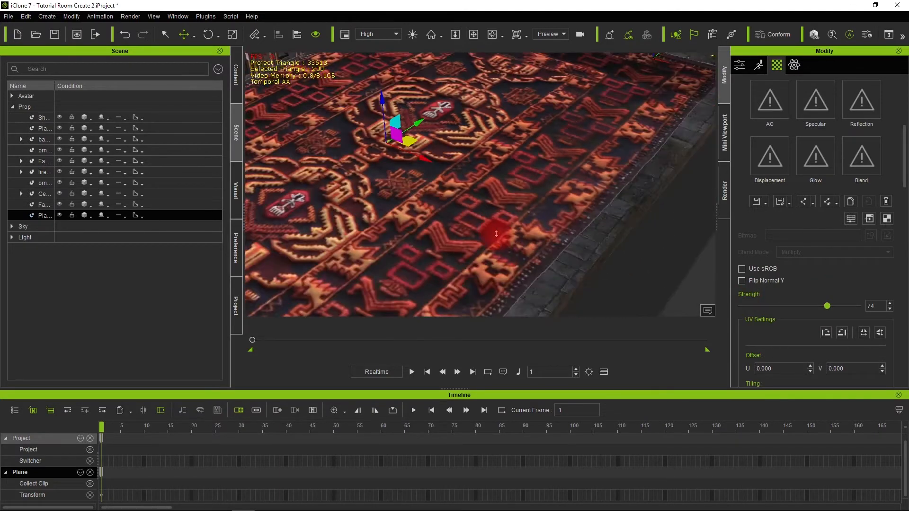
scroll(495, 234, "down", 10)
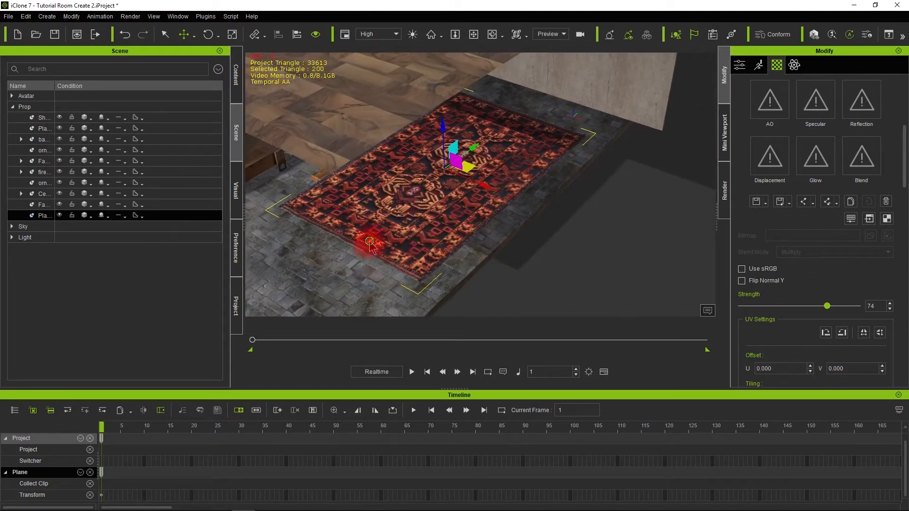
Lower the rug vertically onto the stone floor beneath the banquet table and chairs
left_click_drag(370, 243, 424, 201, "alt")
left_click_drag(362, 133, 377, 185)
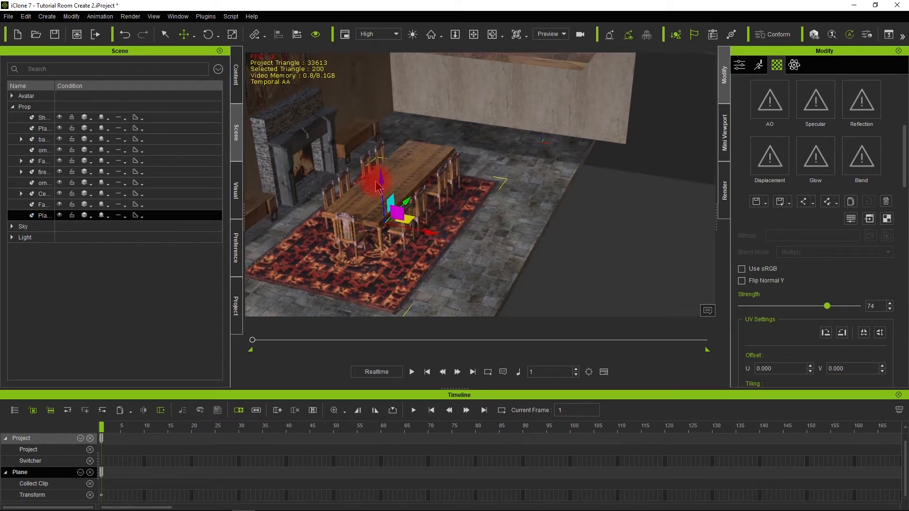
left_click_drag(406, 250, 410, 151, "alt")
scroll(400, 220, "up", 3)
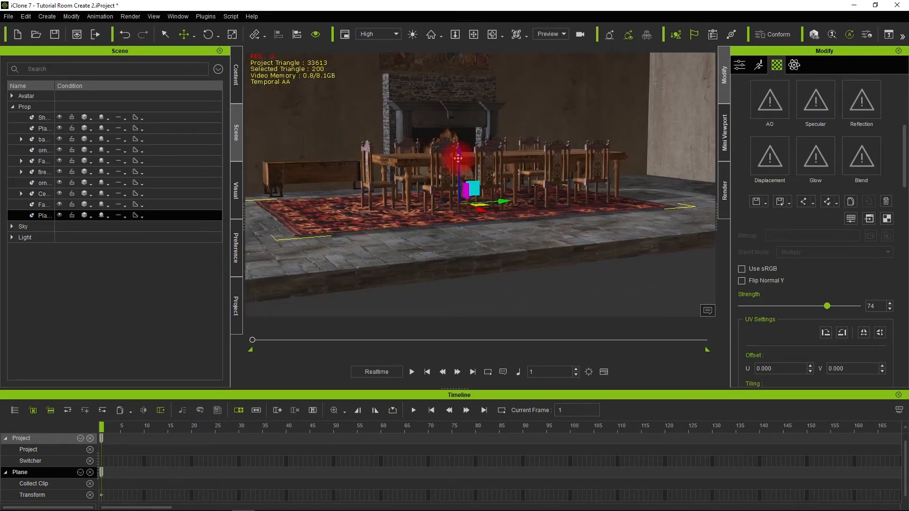
left_click_drag(458, 160, 459, 160)
Deselect the rug and widen the scene list's Name column to fit the full prop names
left_click_drag(450, 206, 542, 205, "alt")
left_click_drag(349, 243, 432, 208, "alt")
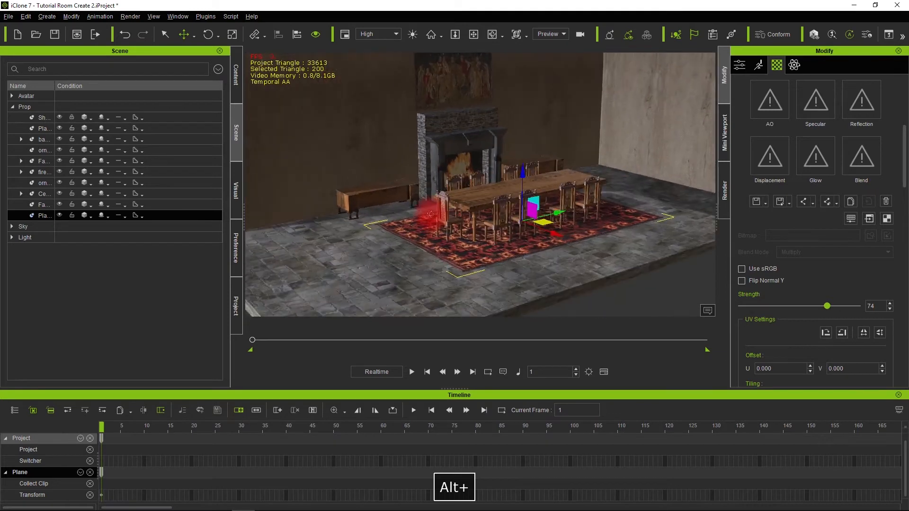
left_click(76, 235)
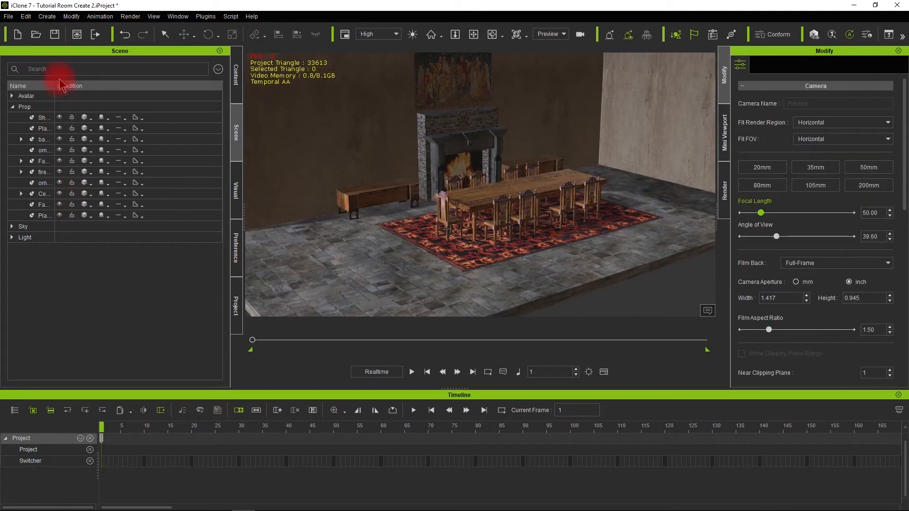
left_click_drag(55, 84, 134, 86)
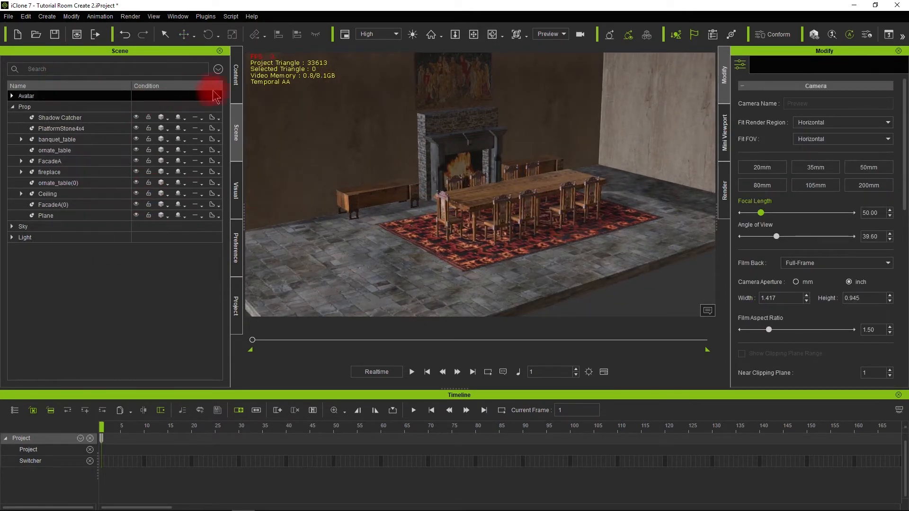
Open the MMK_Doors category of the prop library
left_click(236, 78)
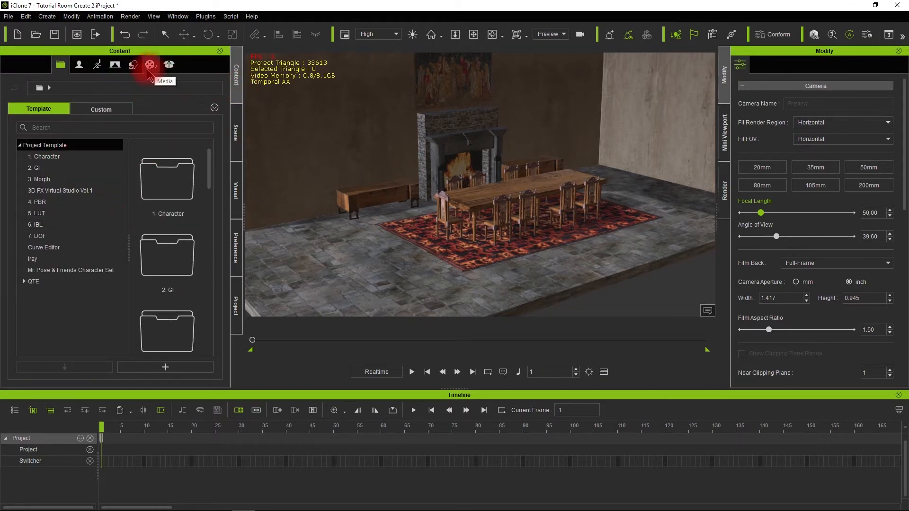
left_click(133, 65)
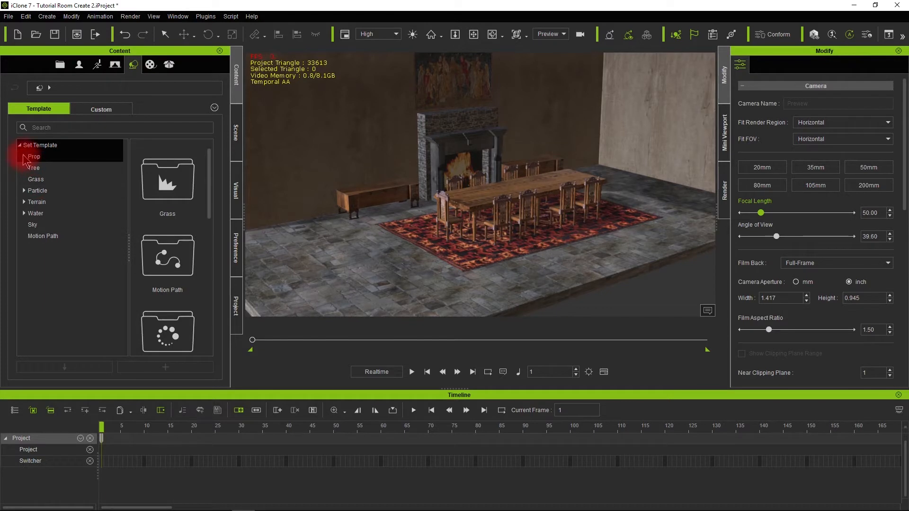
scroll(97, 248, "down", 5)
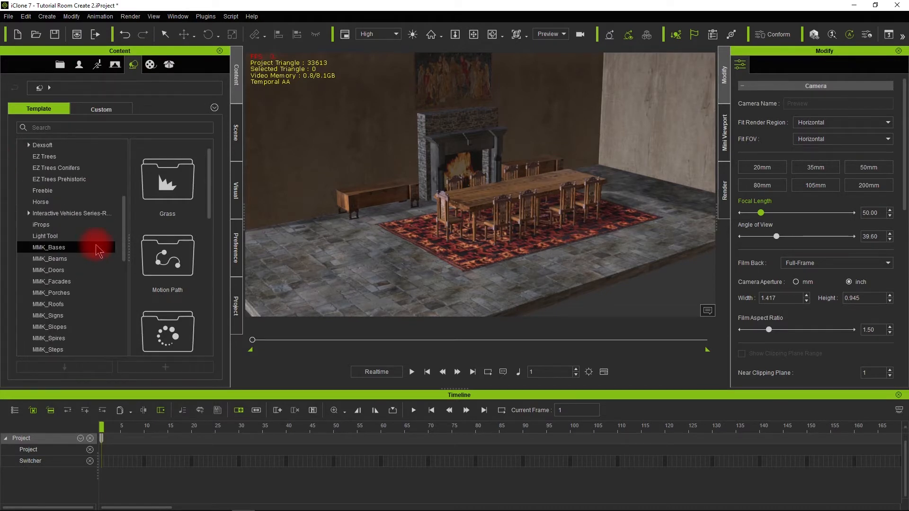
scroll(81, 280, "down", 1)
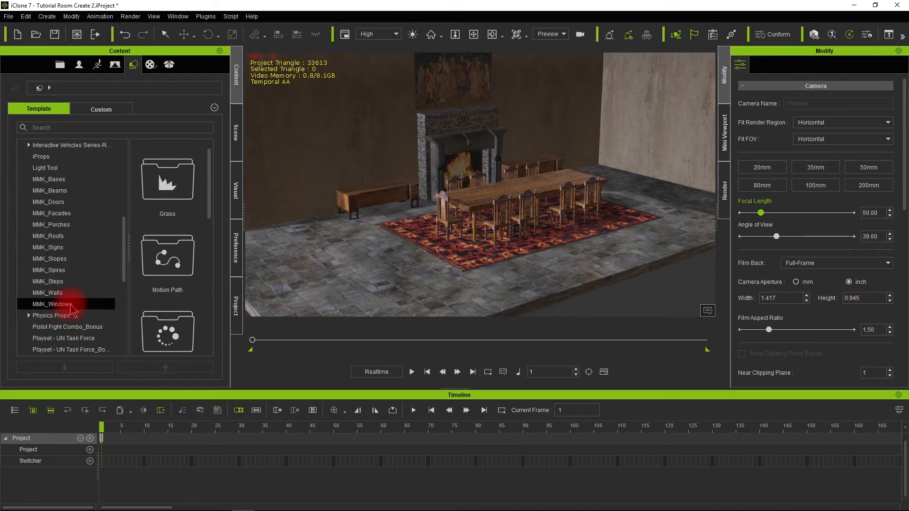
left_click(55, 202)
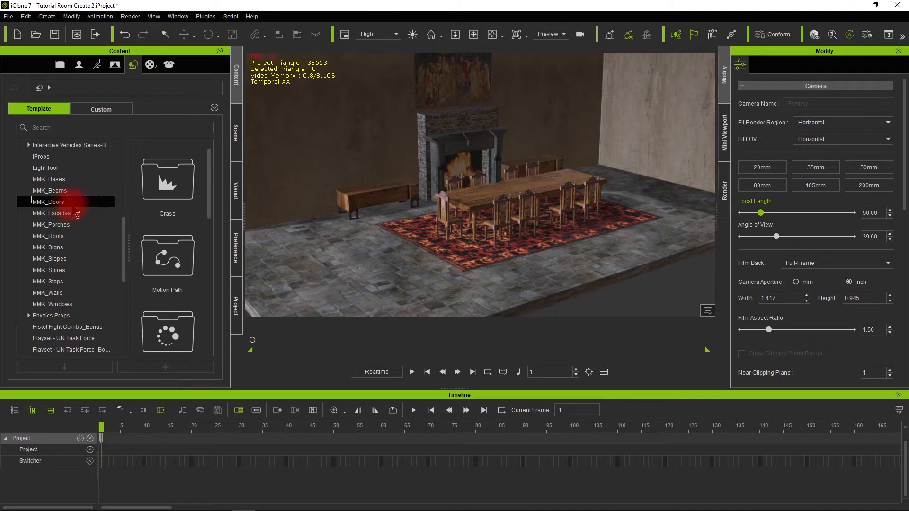
Browse the door props and add Door D to the scene
scroll(192, 213, "down", 10)
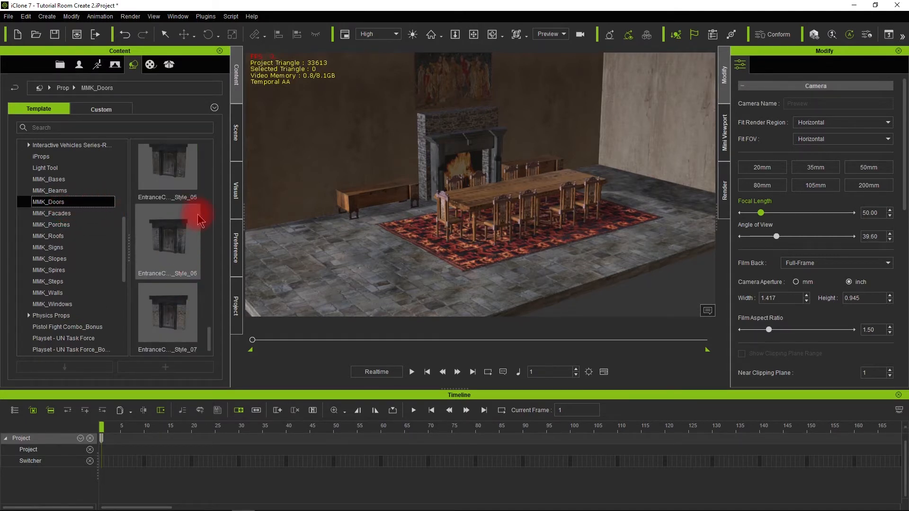
scroll(199, 220, "up", 8)
scroll(199, 220, "up", 3)
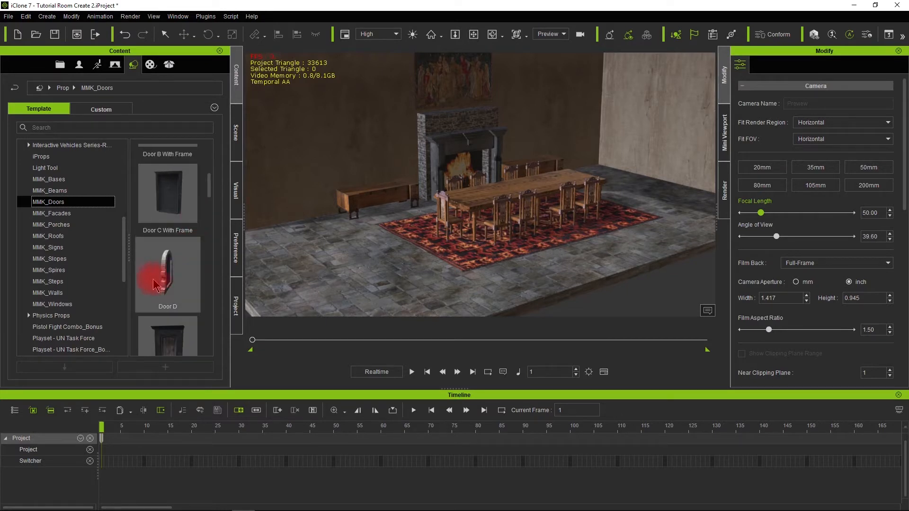
mouse_move(148, 289)
left_click_drag(177, 283, 374, 234)
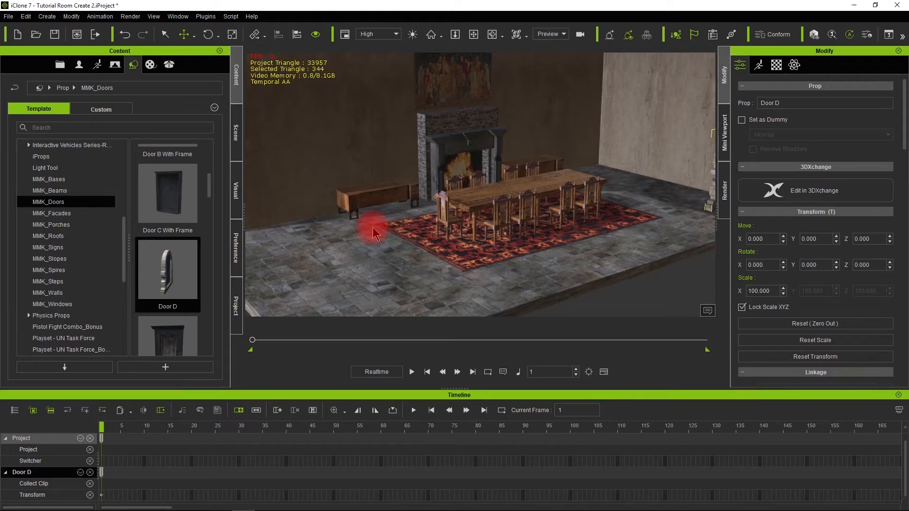
Move the door along X towards the end wall, to about -111
scroll(343, 242, "down", 4)
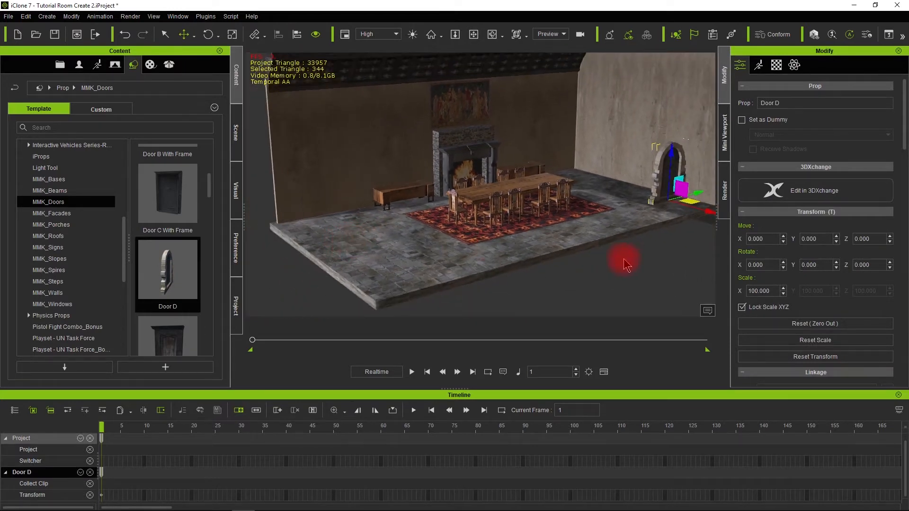
left_click_drag(707, 211, 683, 206)
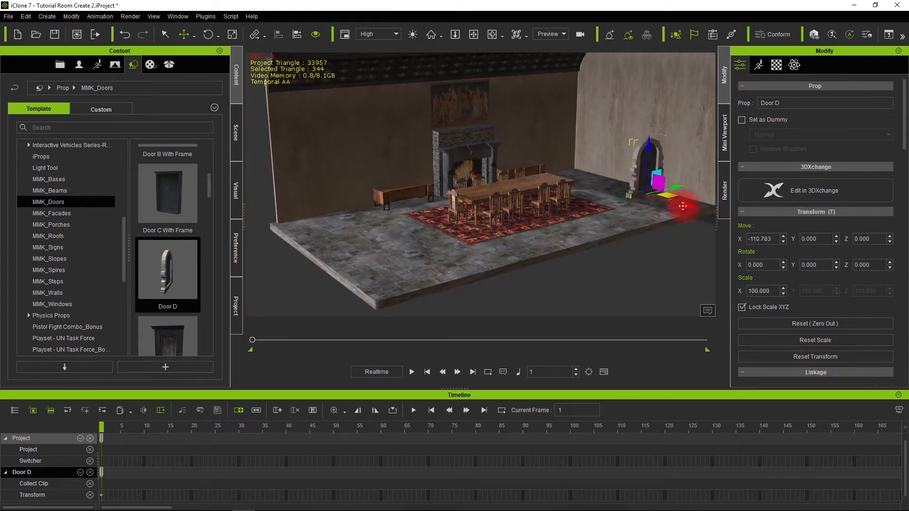
scroll(625, 220, "up", 2)
left_click_drag(623, 219, 557, 219, "alt")
Rotate the door to face into the room, setting its Z rotation to 270
left_click(208, 34)
mouse_move(633, 224)
left_mouse_down()
mouse_move(589, 235)
mouse_move(640, 239)
left_mouse_up()
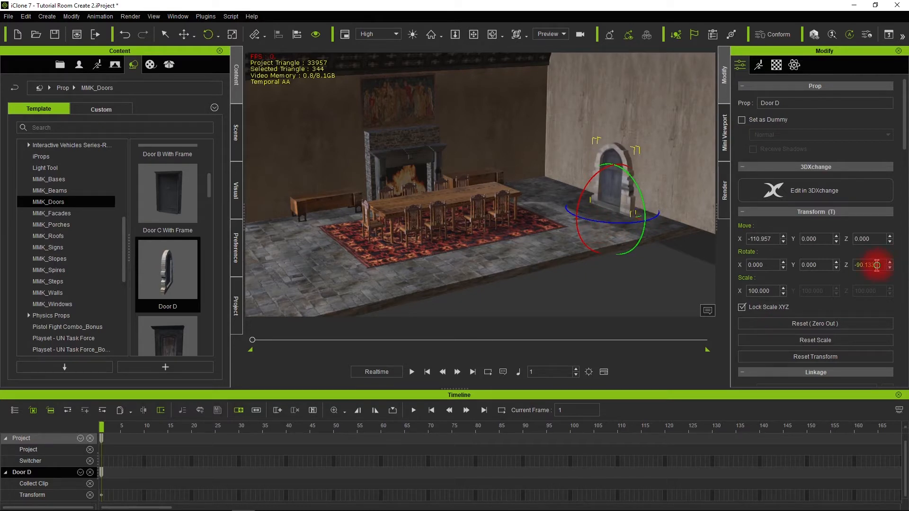
type("270")
key("Return")
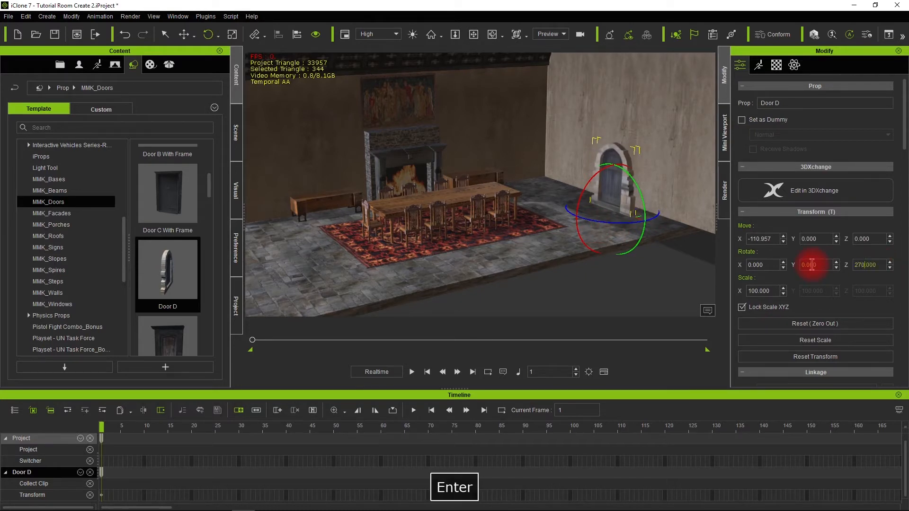
Move the door along X against the end wall, to about -236.8
left_click(184, 34)
left_click_drag(528, 202, 450, 207, "alt")
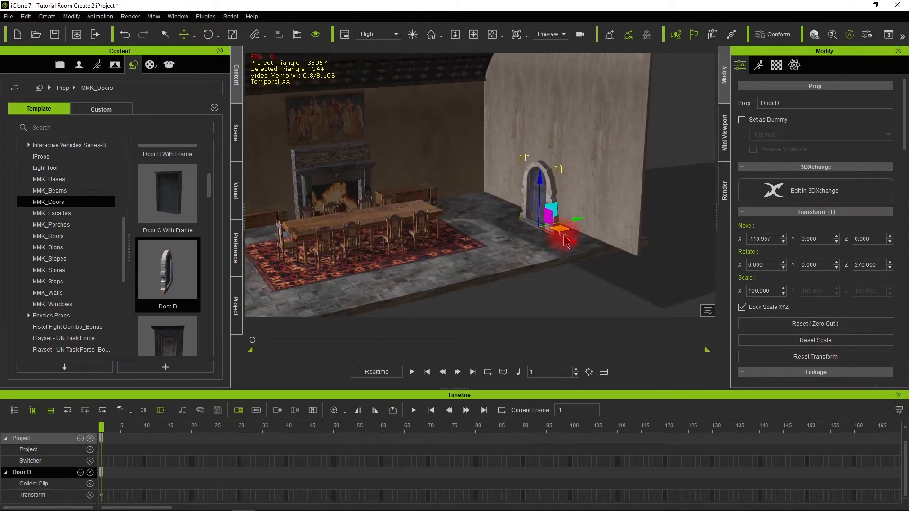
left_click_drag(570, 238, 544, 236)
left_click_drag(487, 244, 714, 163, "alt")
left_click_drag(567, 218, 567, 219)
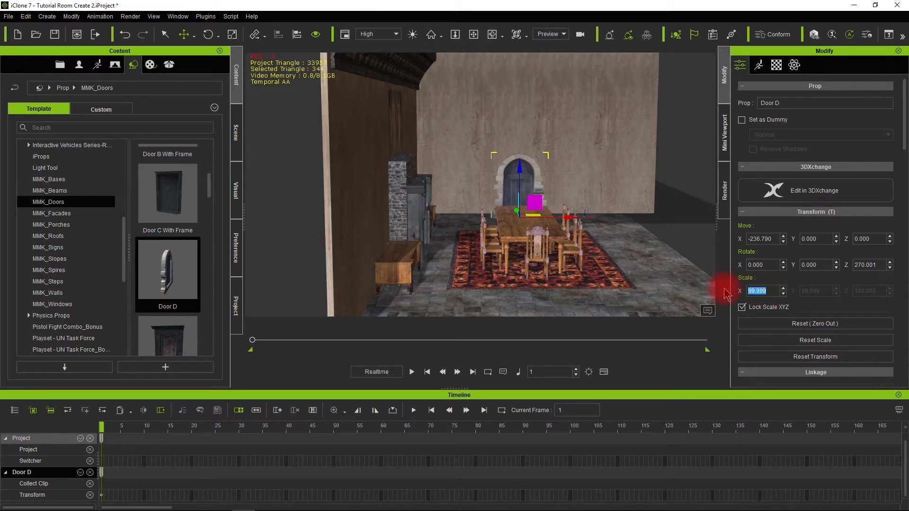
Try a locked scale of 150 on the door, and set it to 125
type("0")
key("Return")
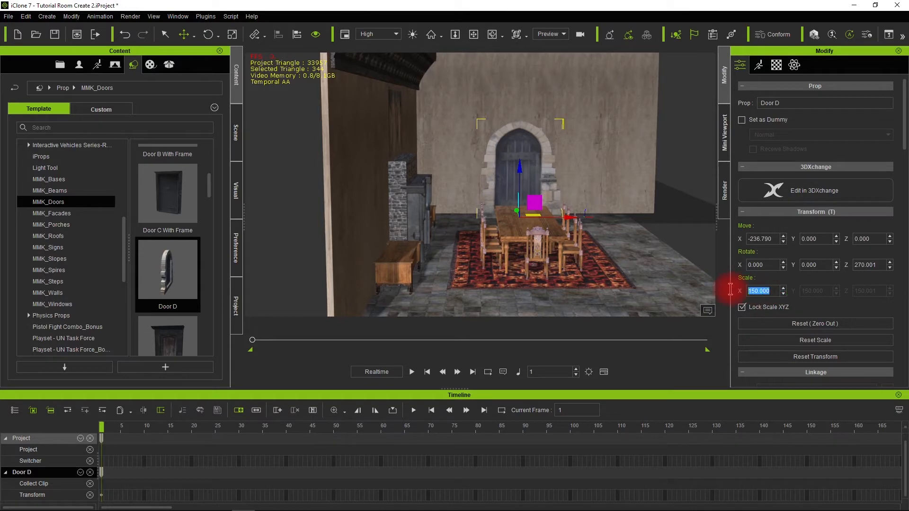
type("125")
key("Return")
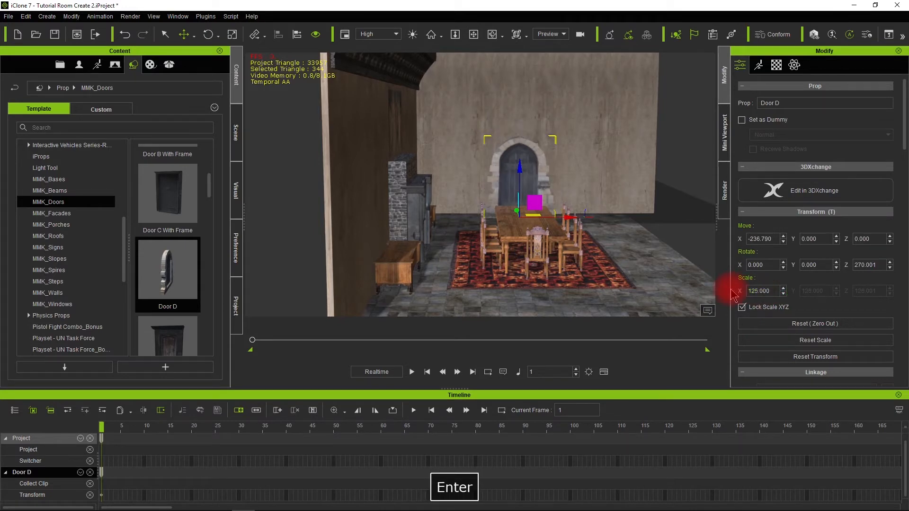
Shift the door along the end wall to Y about 88.4 and lower it to Z about -13.5
left_click_drag(710, 203, 408, 275, "alt")
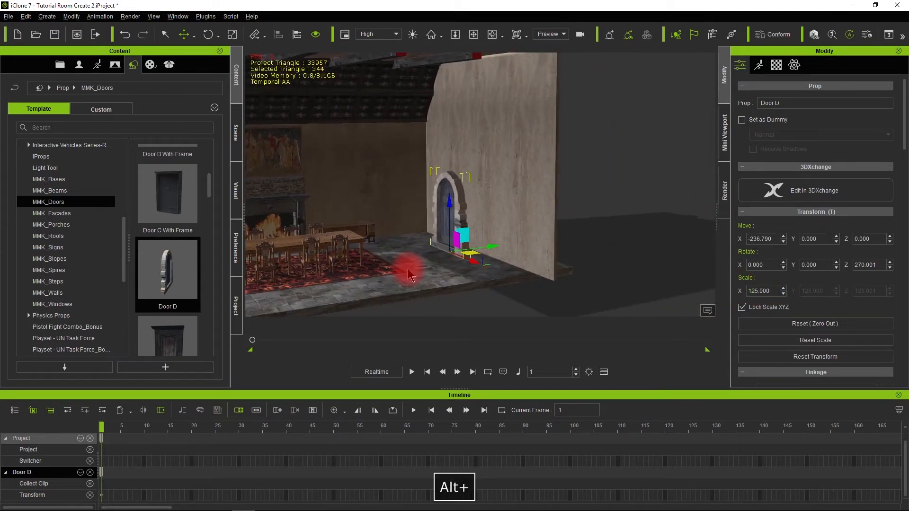
left_click_drag(493, 245, 515, 246)
left_click_drag(412, 268, 509, 293, "alt")
right_click_drag(509, 293, 507, 294, "alt")
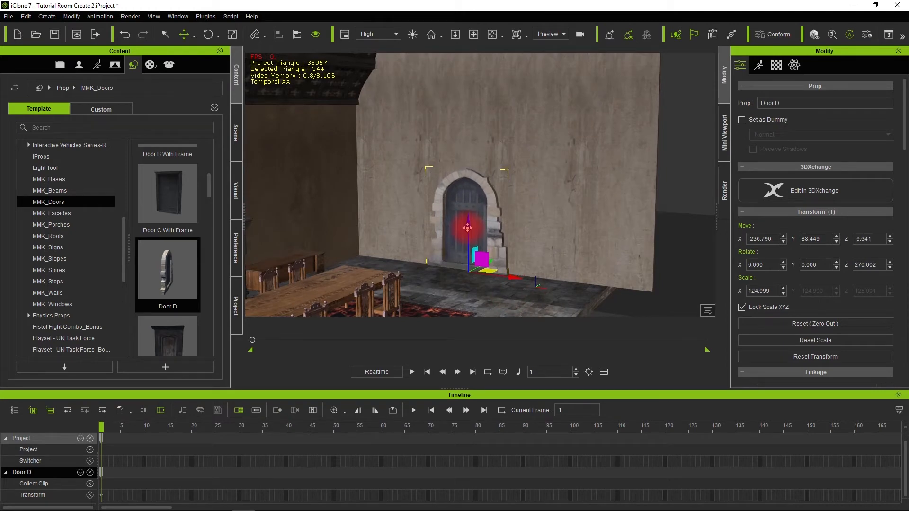
mouse_move(363, 283)
left_mouse_down("alt")
mouse_move(523, 274)
mouse_move(416, 203)
mouse_move(386, 235)
mouse_move(377, 217)
mouse_move(346, 294)
mouse_move(405, 298)
mouse_move(421, 254)
mouse_move(337, 263)
mouse_move(436, 258)
mouse_move(412, 249)
mouse_move(438, 250)
mouse_move(426, 273)
mouse_move(451, 279)
mouse_move(453, 248)
mouse_move(436, 260)
mouse_move(465, 269)
left_mouse_up("alt")
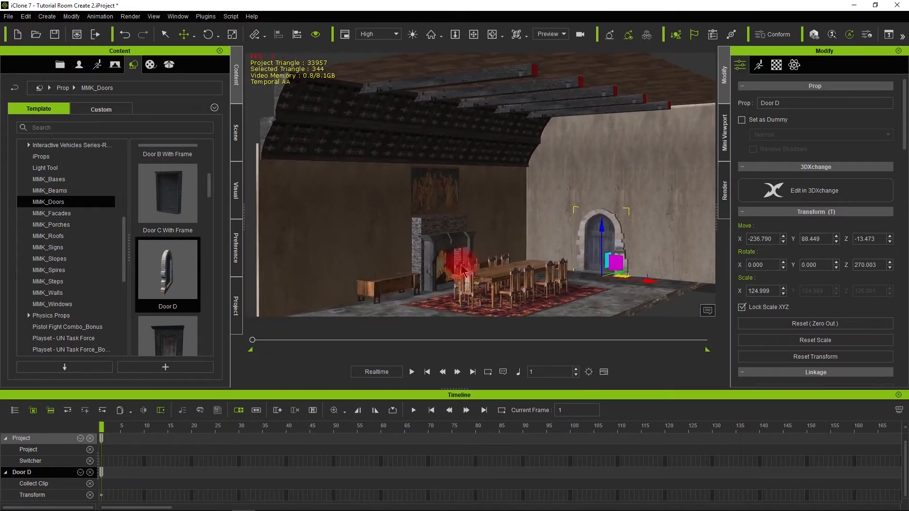
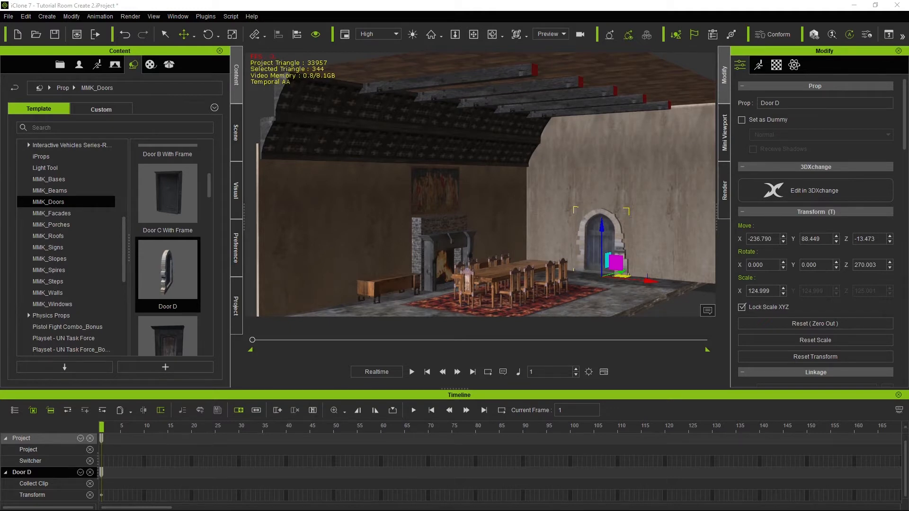
Switch to iClone 3DXchange, dismiss its welcome screen, and open the Chandelier folder inside 3D Models in File Explorer
key("Return")
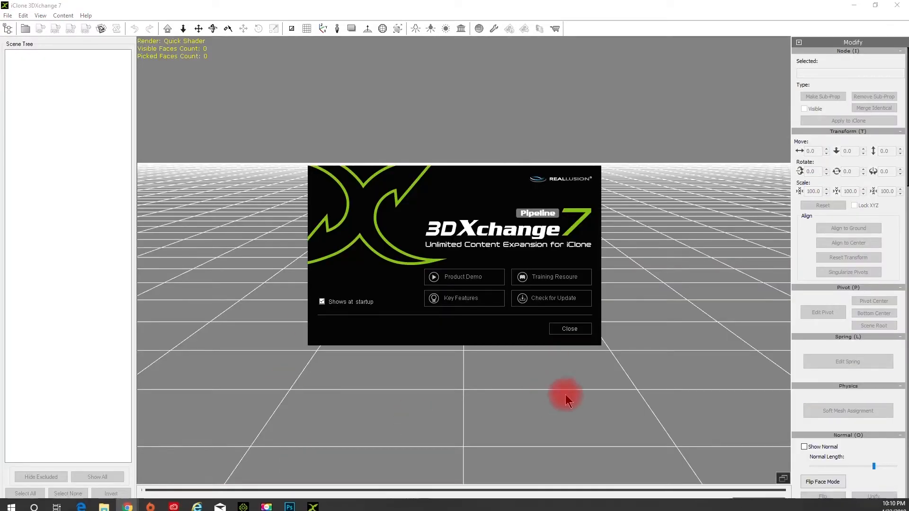
left_click(570, 329)
left_click(103, 503)
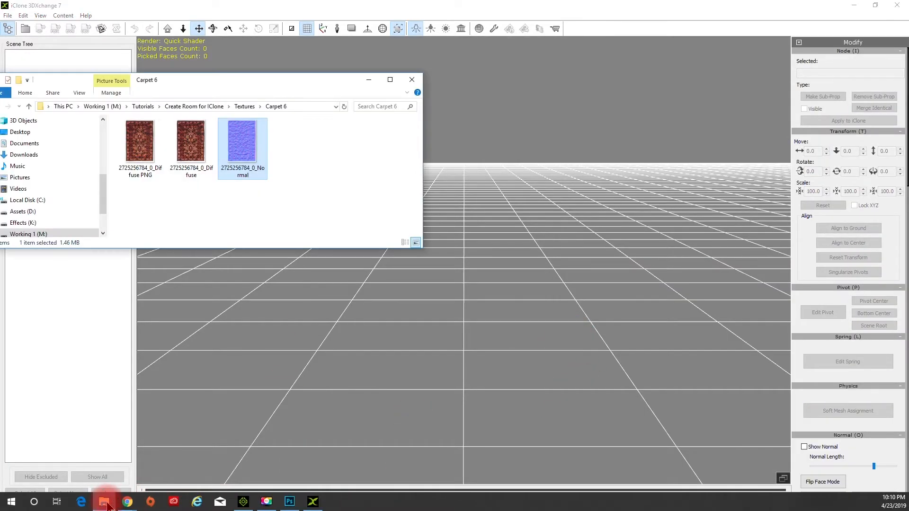
left_click(193, 106)
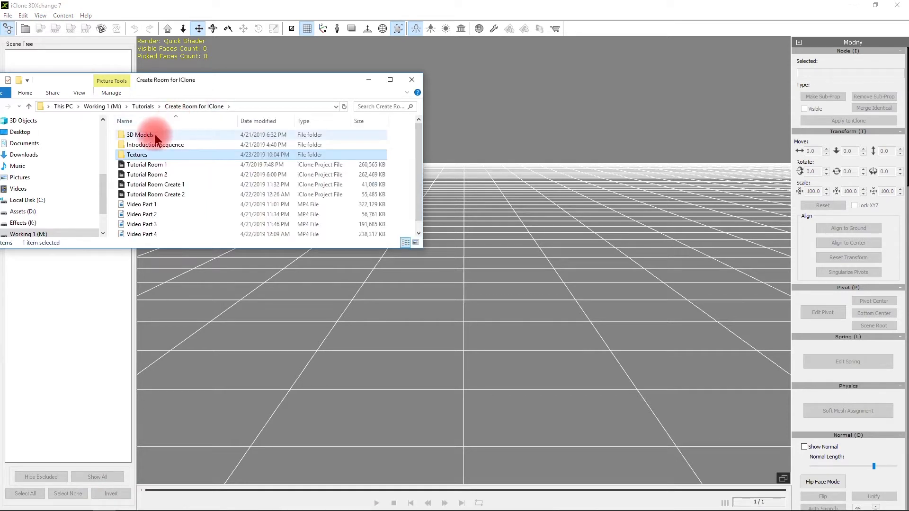
double_click(155, 134)
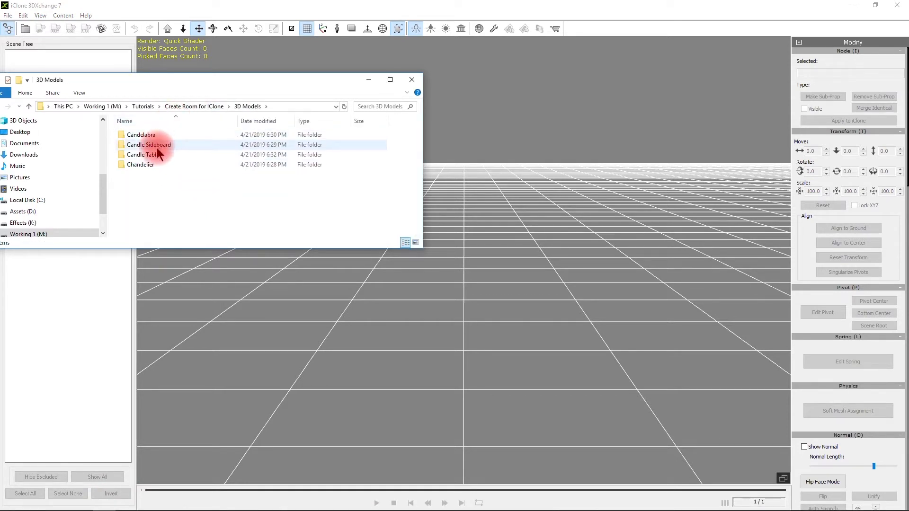
double_click(156, 165)
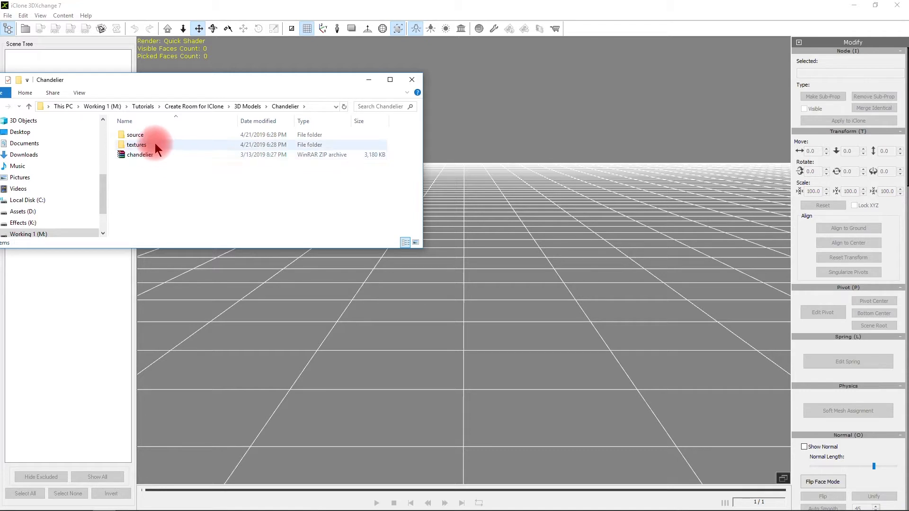
Look through the chandelier's texture maps and open its source folder
double_click(149, 144)
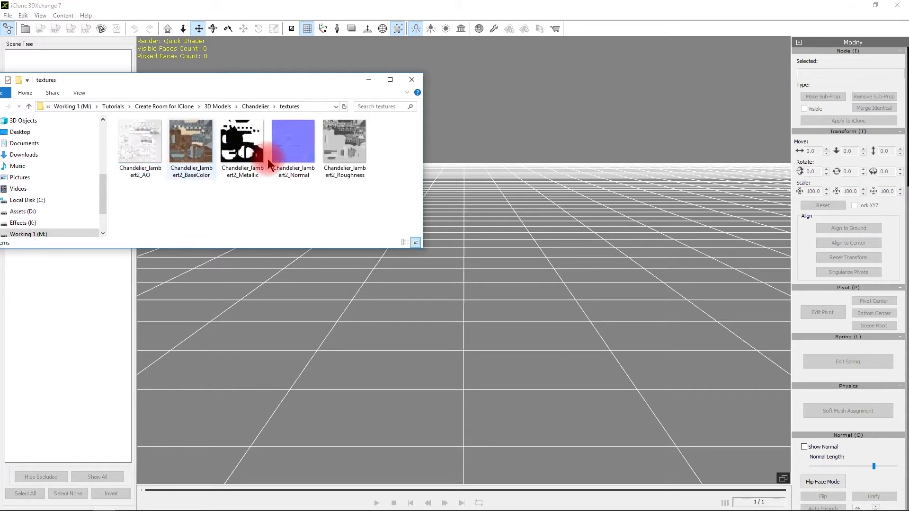
left_click(253, 107)
double_click(158, 136)
left_click(212, 169)
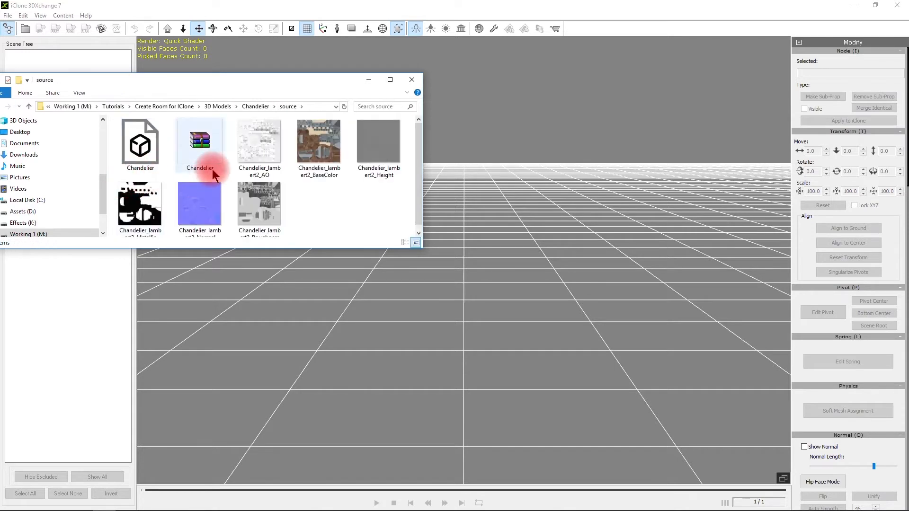
left_click(338, 200)
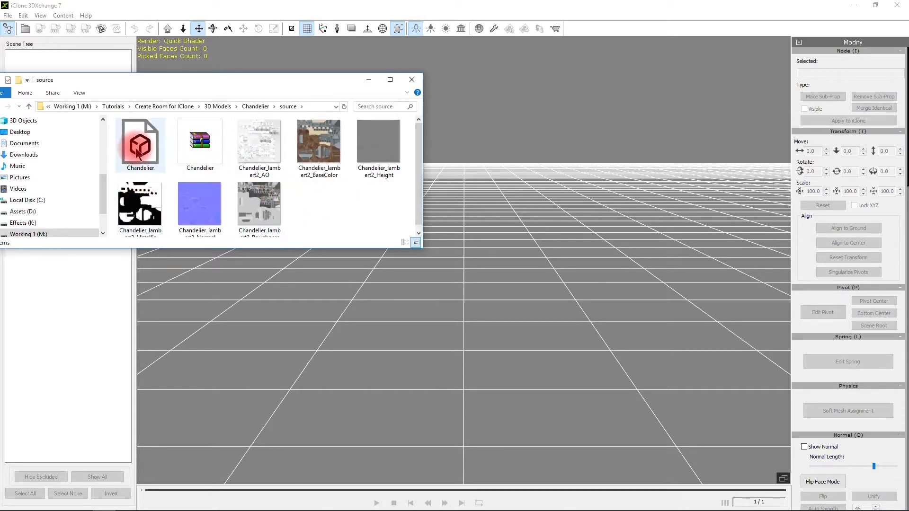
Import the Chandelier FBX model from the source folder into 3DXchange
left_click_drag(101, 85, 158, 44)
left_click(201, 110)
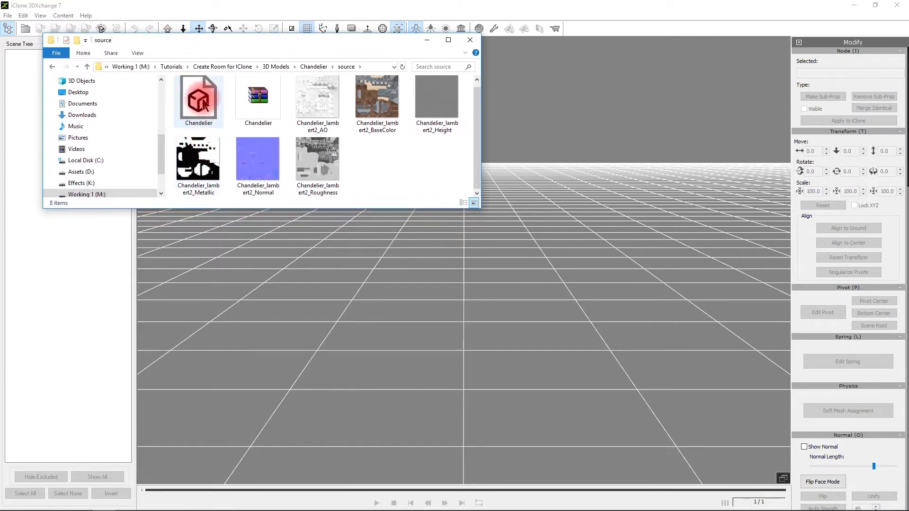
left_click(201, 110)
left_click_drag(201, 114, 459, 280)
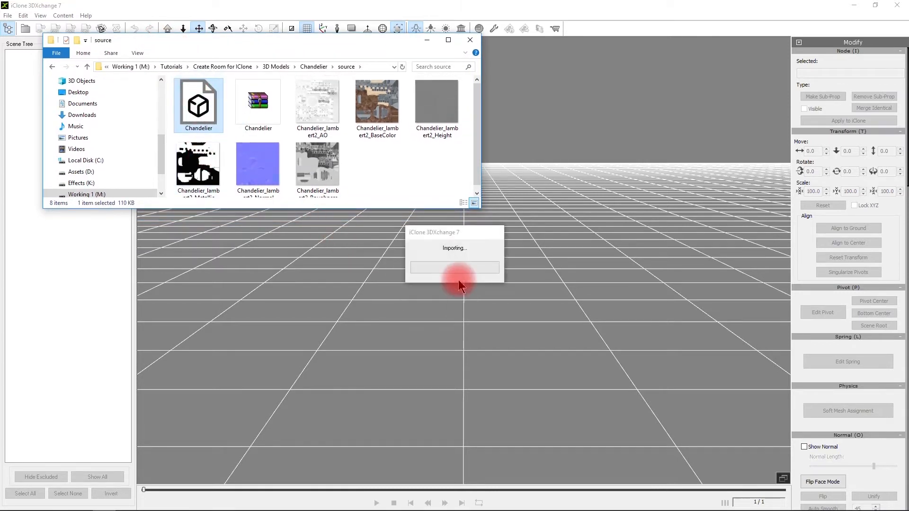
left_click(428, 307)
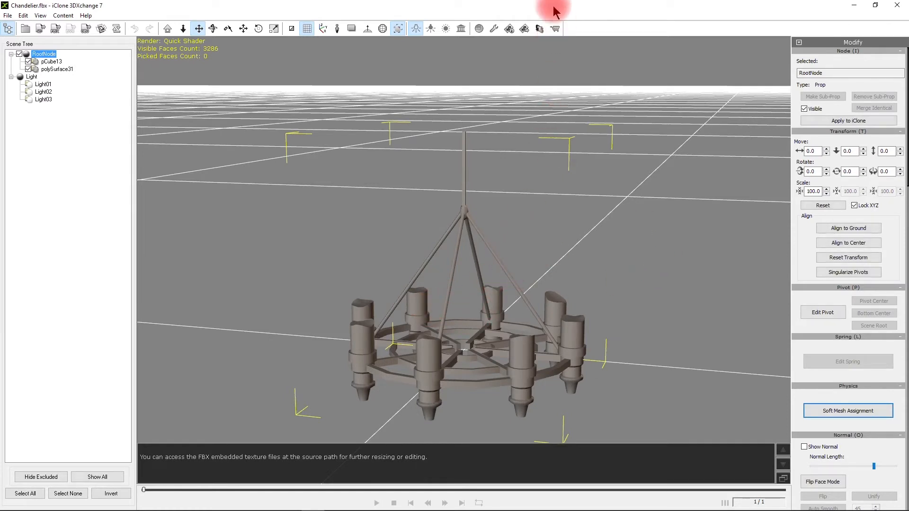
Shrink the 3DXchange window, minimize the file browser, and bring iClone back to the front
left_click_drag(555, 11, 488, 255)
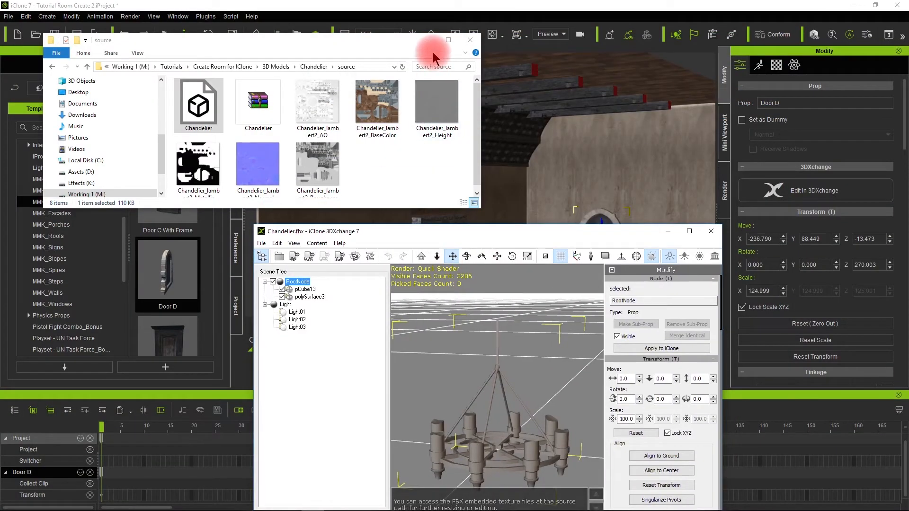
left_click(428, 43)
left_click(455, 7)
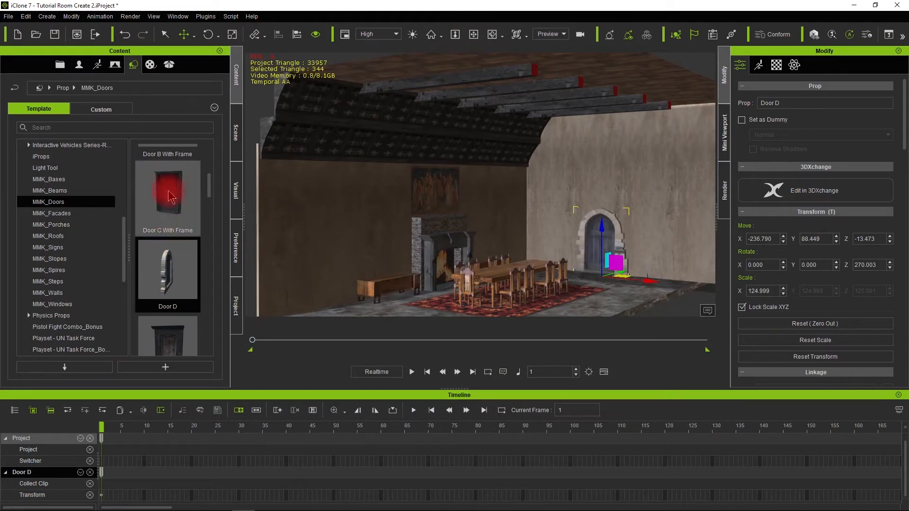
Show the scene's object list and deselect Door D
left_click(238, 130)
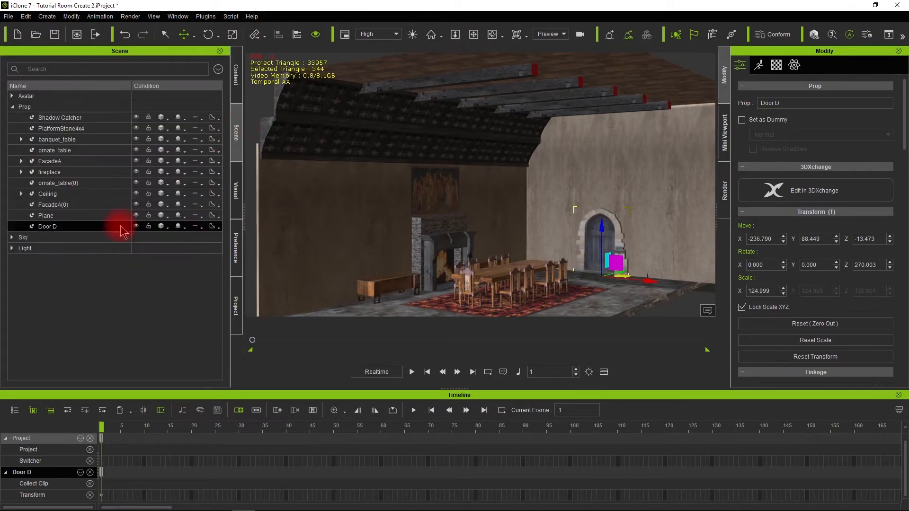
left_click(75, 287)
scroll(477, 230, "down", 2)
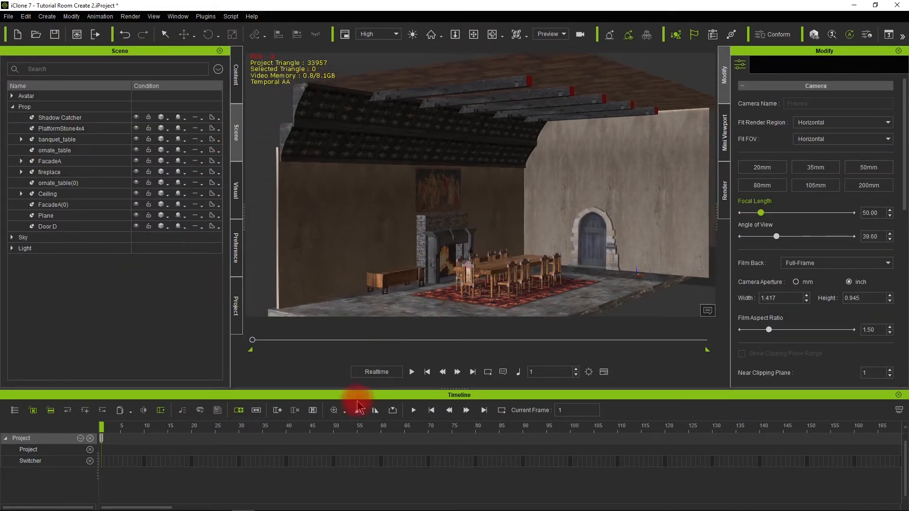
Switch to 3DXchange, move its window up, and apply the chandelier model to the iClone scene
mouse_move(283, 508)
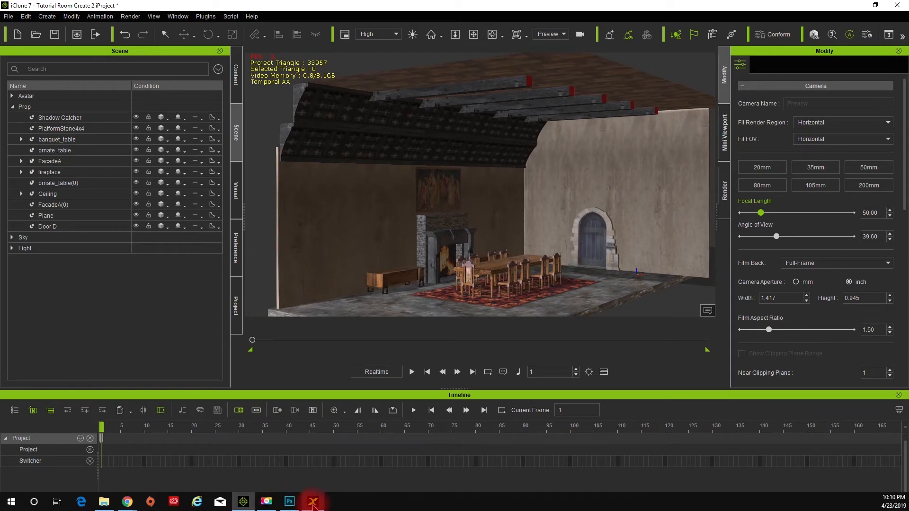
left_click(312, 502)
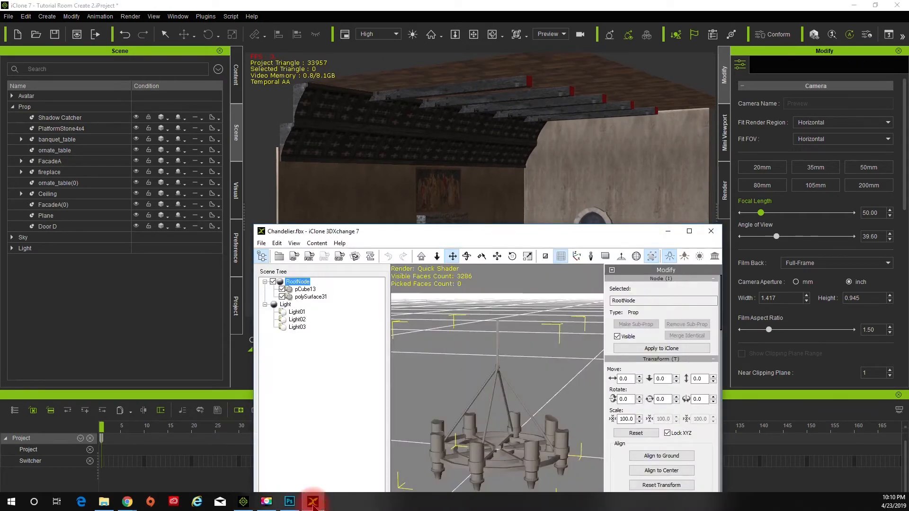
left_click_drag(519, 235, 522, 107)
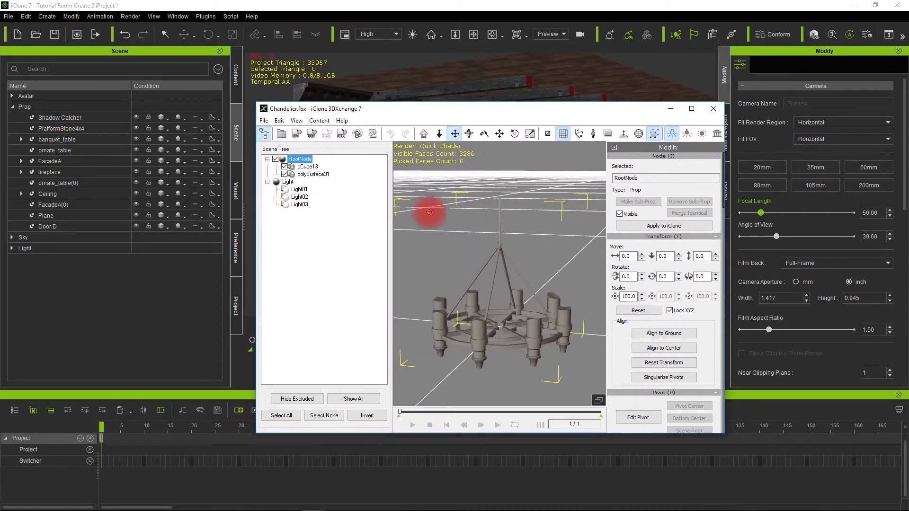
left_click(662, 226)
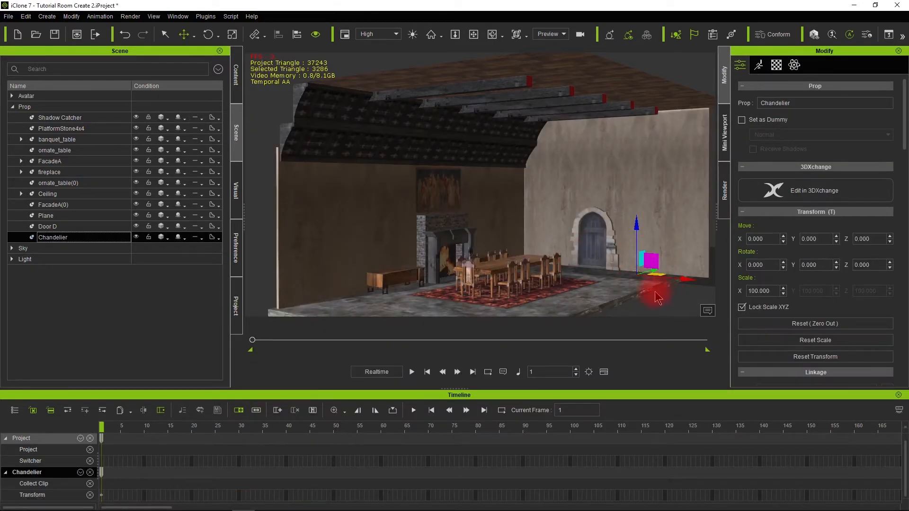
Move the chandelier along Y to about -782 and raise it to about 235 on Z
key("alt")
right_click_drag(553, 292, 526, 292, "alt")
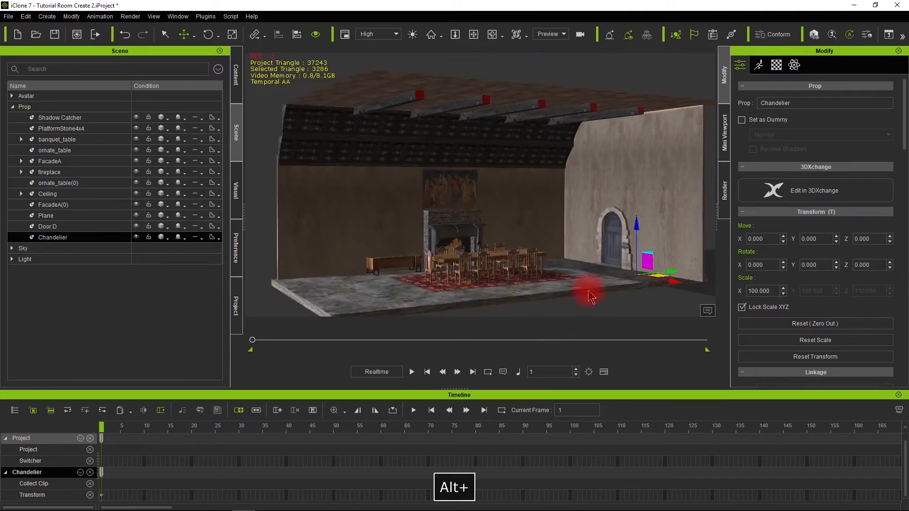
left_click_drag(671, 271, 524, 281)
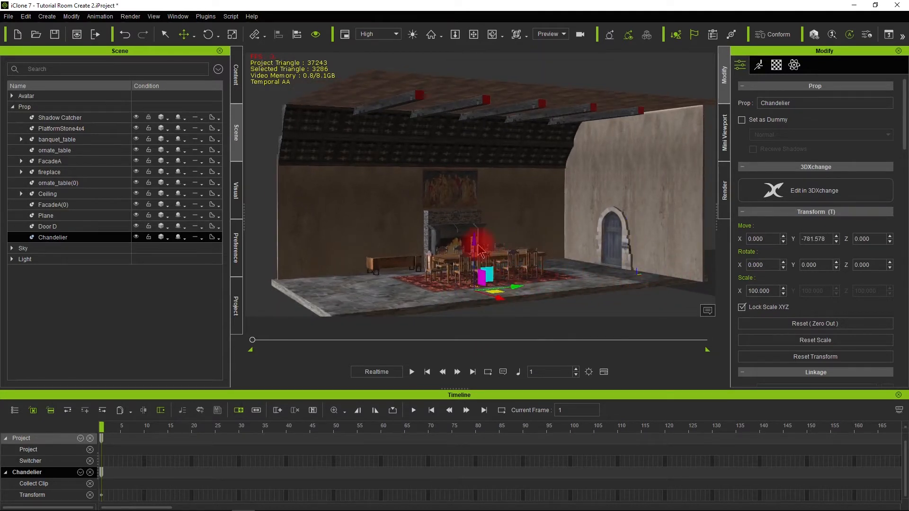
left_click_drag(473, 241, 473, 156)
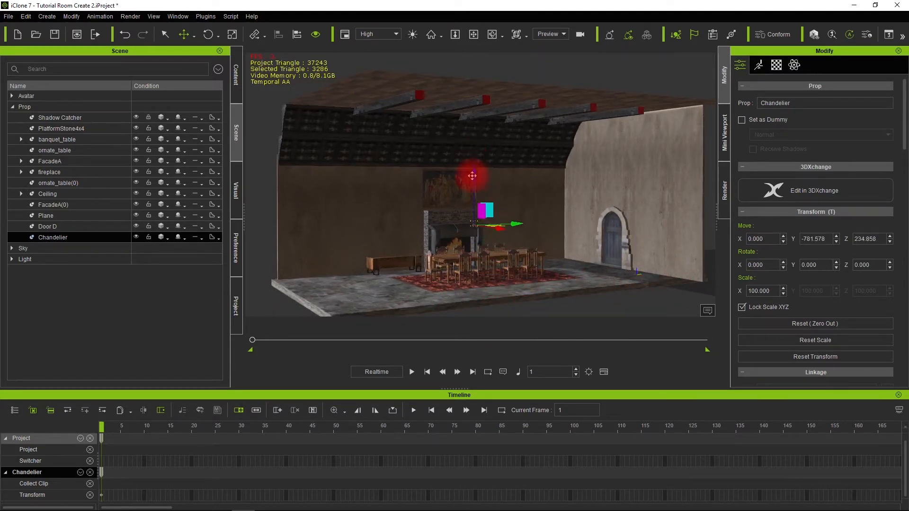
right_click_drag(456, 243, 487, 264, "alt")
scroll(458, 280, "up", 5)
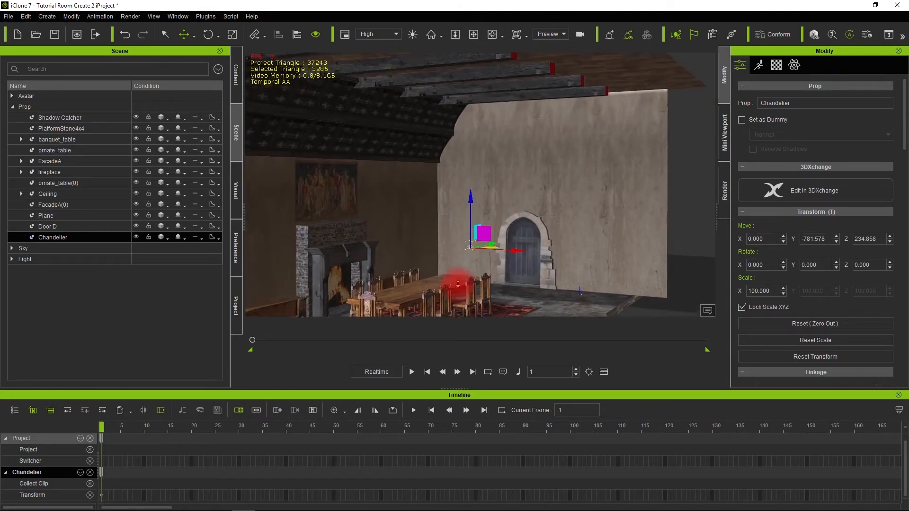
Shift the chandelier along X toward the dining table, to about -217
right_click_drag(405, 293, 521, 259, "alt")
left_click_drag(534, 219, 446, 235)
right_click_drag(438, 280, 440, 254, "alt")
left_click_drag(449, 219, 426, 219)
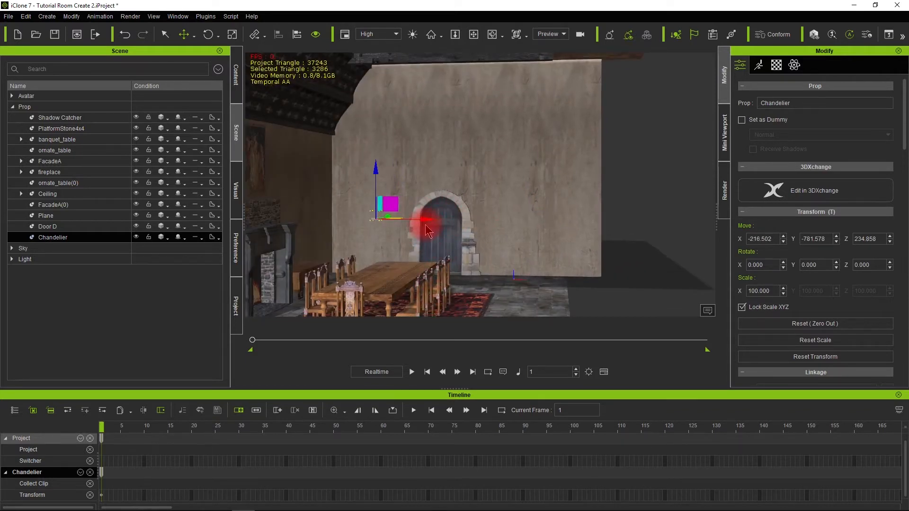
Enlarge the chandelier uniformly, trying a scale of 400 and settling on 600
right_click_drag(411, 274, 661, 267, "alt")
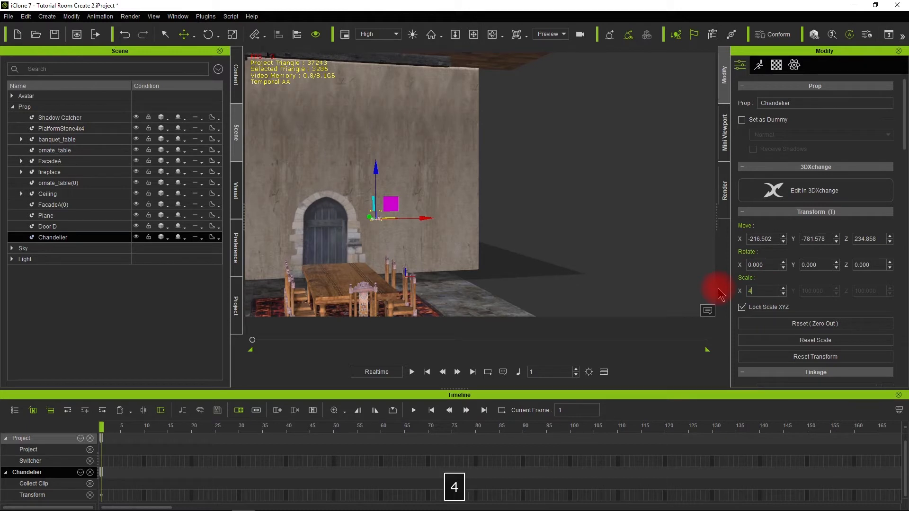
right_click_drag(487, 260, 608, 282, "alt")
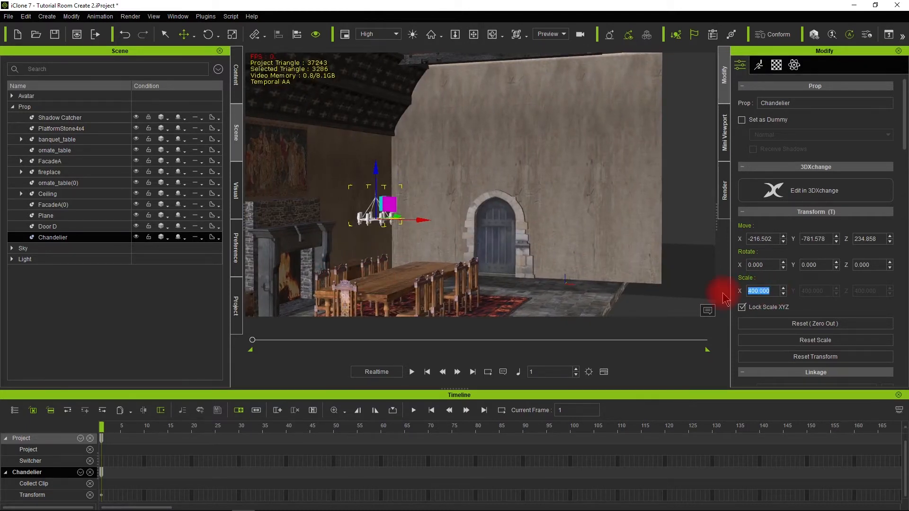
key("Return")
right_click_drag(547, 263, 364, 265, "alt")
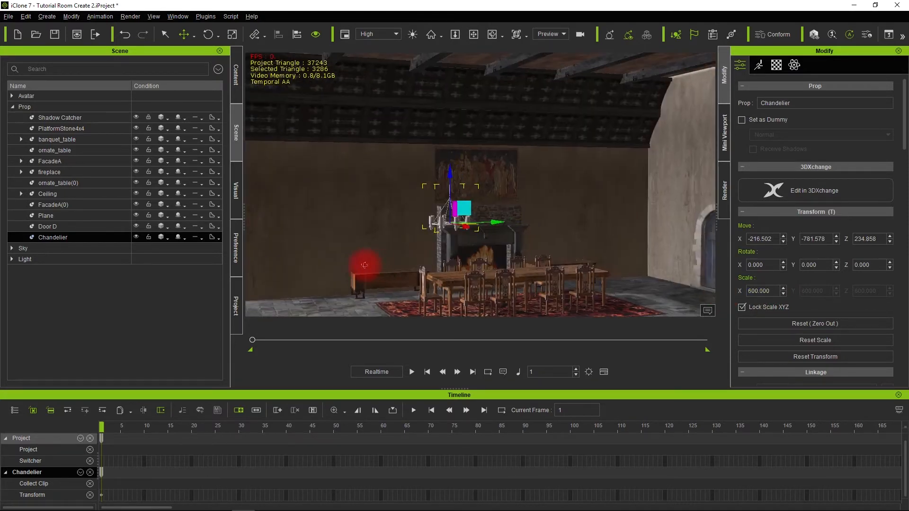
Reposition the chandelier over the dining table at about X -272 and Y -607
left_click_drag(494, 223, 554, 234)
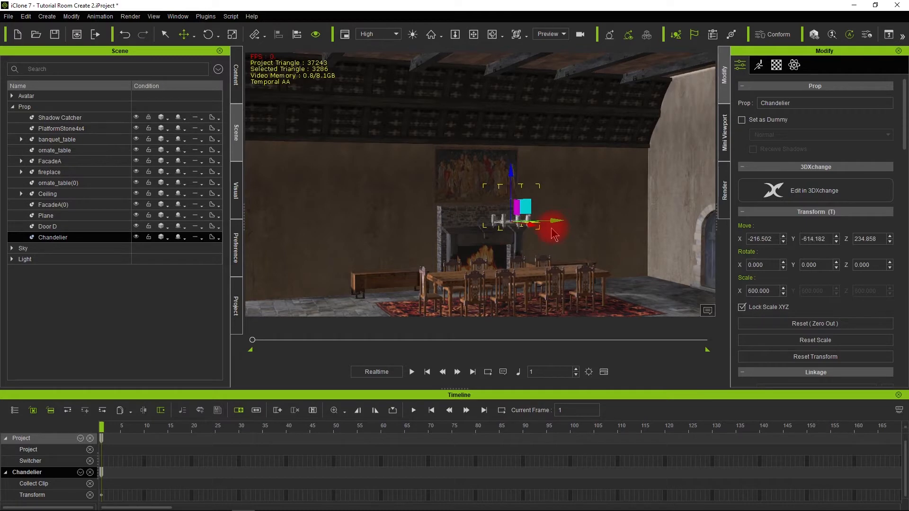
right_click_drag(514, 276, 601, 263, "alt")
left_click_drag(557, 224, 544, 226)
right_click_drag(594, 258, 417, 347, "alt")
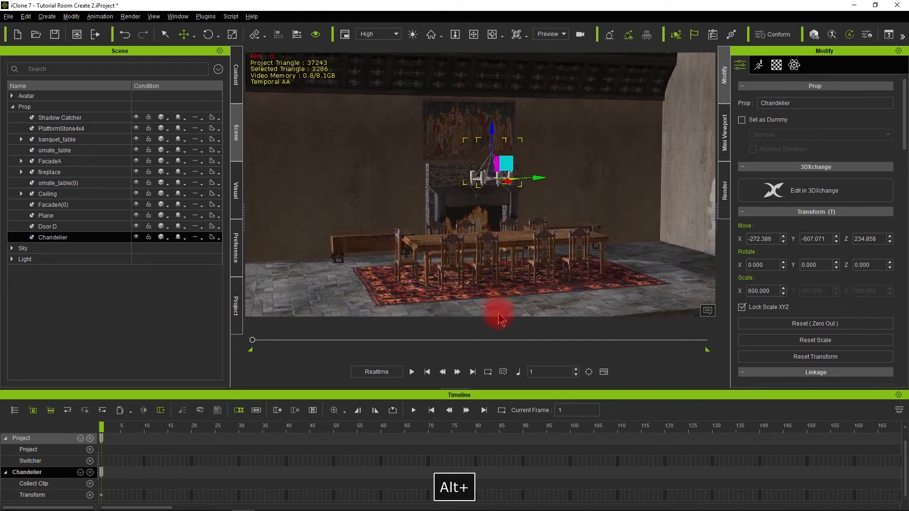
right_click_drag(560, 235, 556, 308, "alt")
left_click_drag(564, 229, 561, 240, "alt")
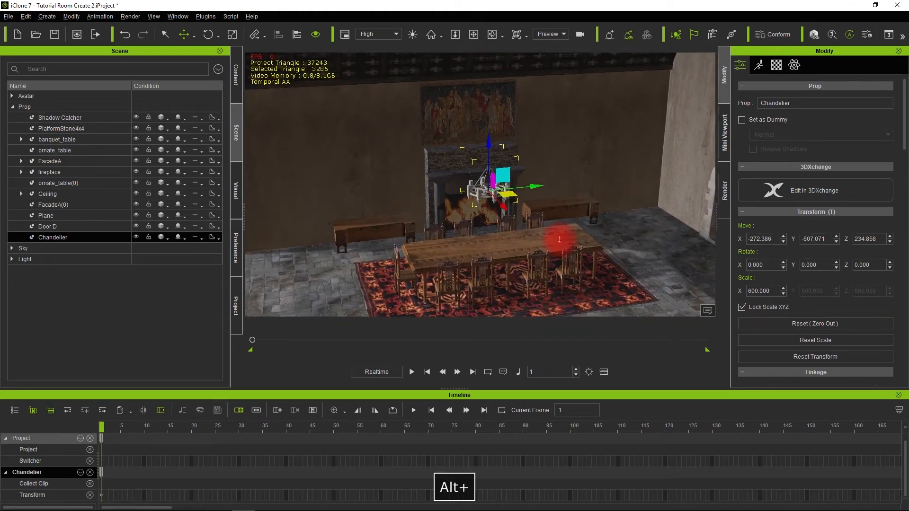
Assign the Chandelier_lambert2_BaseColor image from the source folder to the Base Color channel of the chandelier's lambert2 material
scroll(561, 240, "up", 3, "alt")
scroll(559, 240, "up", 3)
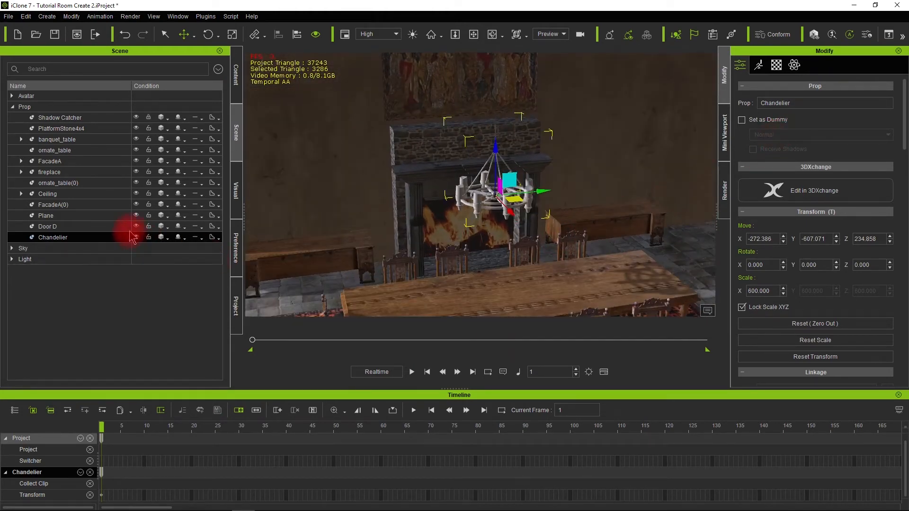
left_click(776, 66)
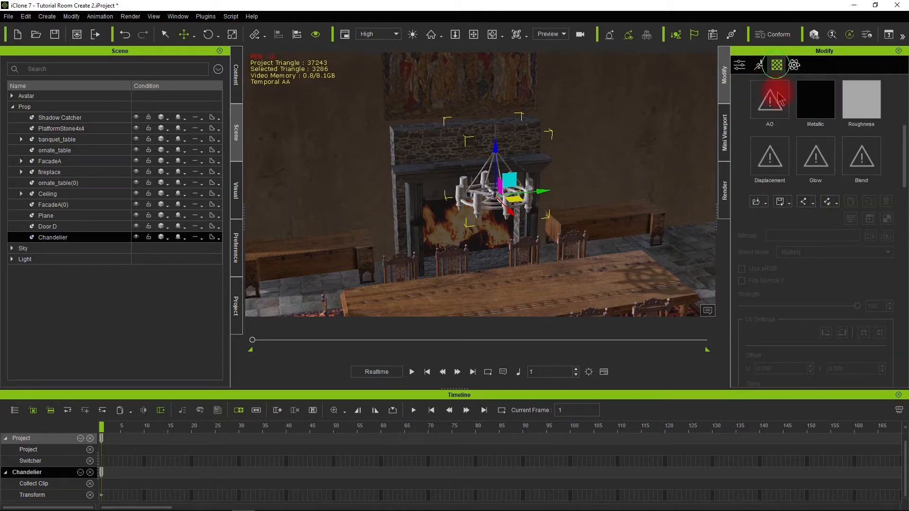
scroll(787, 168, "up", 5)
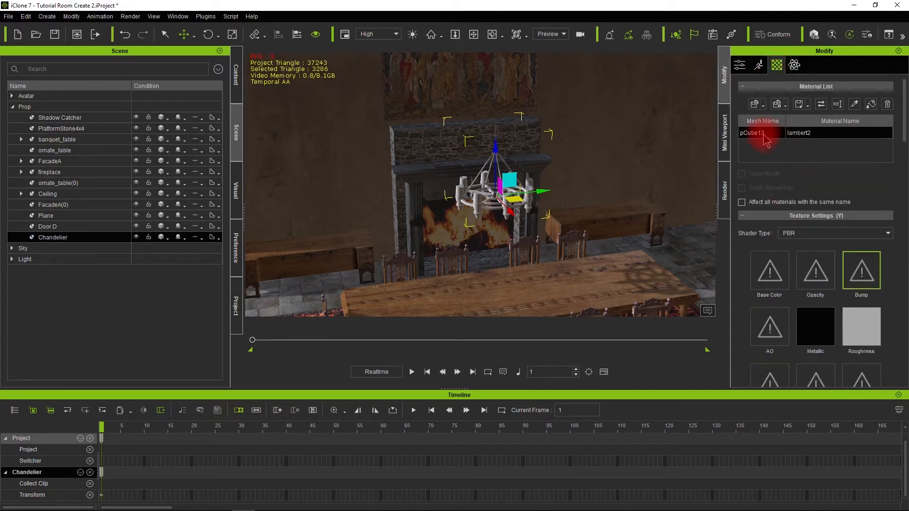
scroll(765, 190, "down", 2)
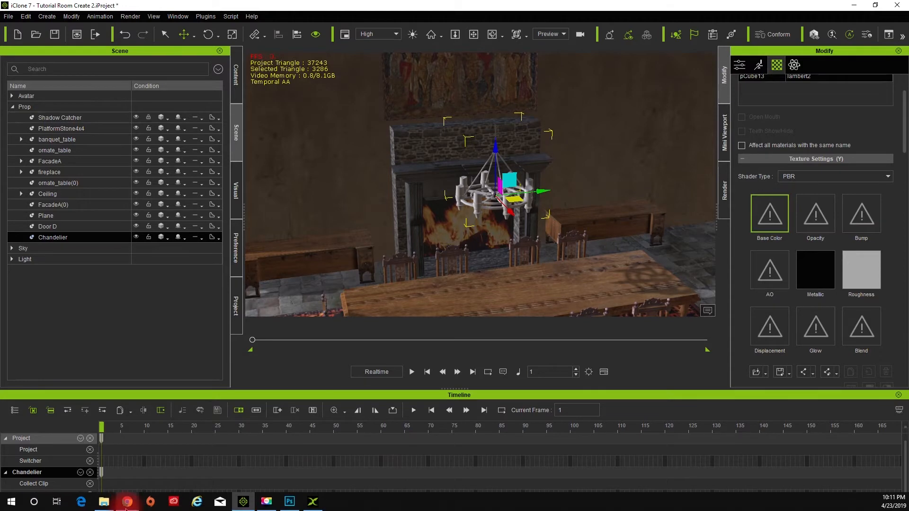
left_click(104, 501)
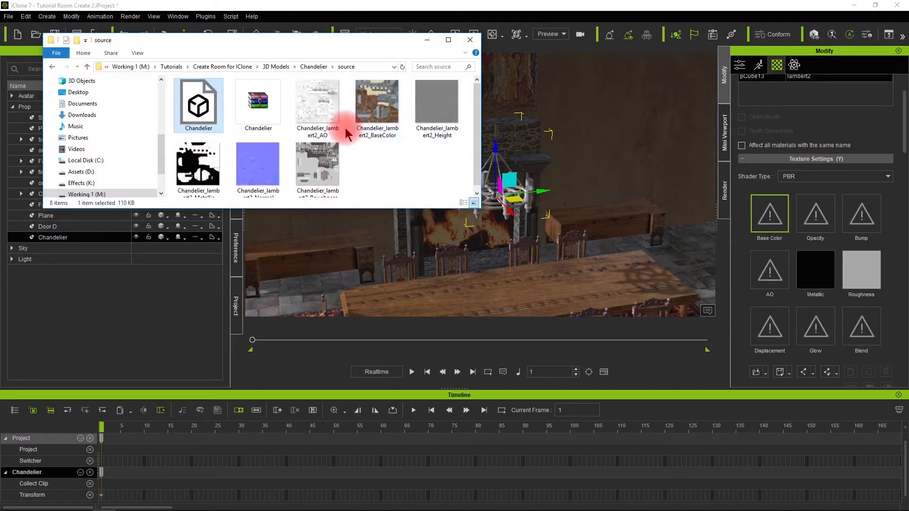
scroll(285, 149, "down", 1)
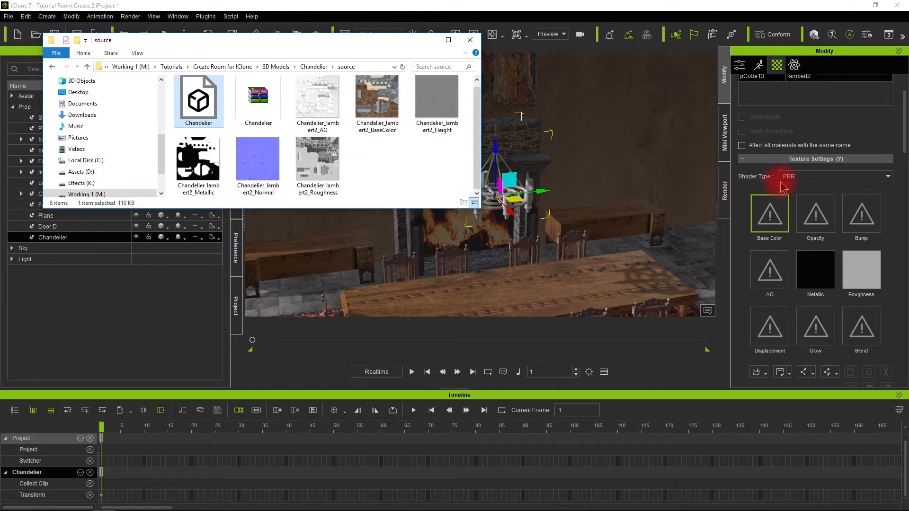
left_click(377, 114)
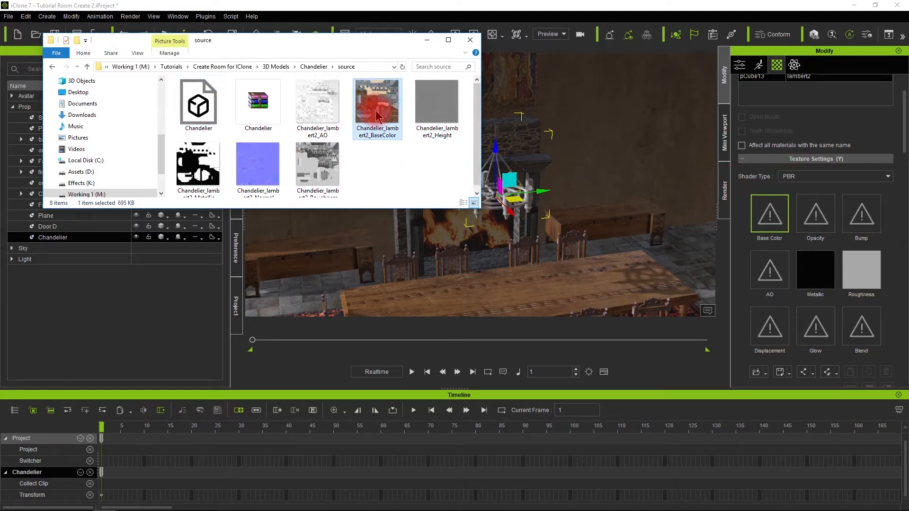
left_click_drag(377, 113, 770, 214)
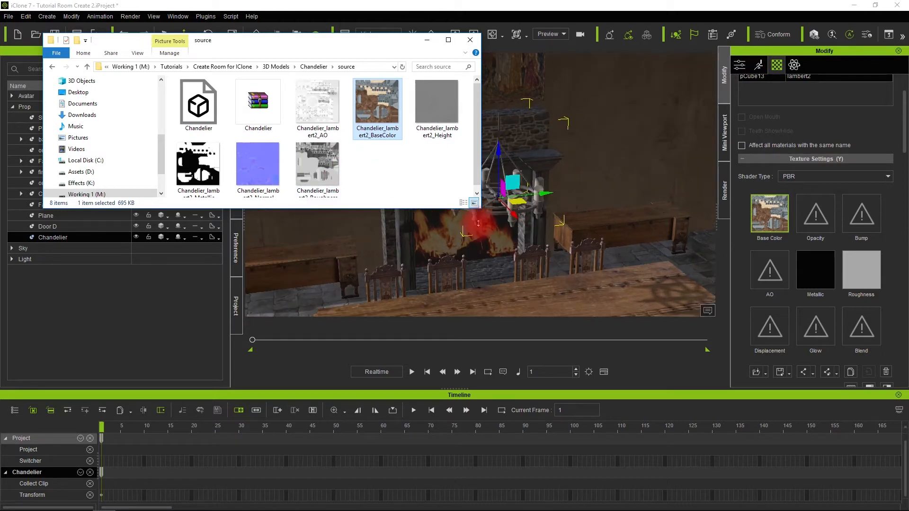
Load Chandelier_lambert2_Height into the Displacement channel as a grayscale height map, with automatic assignment to the bump channel
left_click(435, 103)
left_click_drag(432, 105, 767, 331)
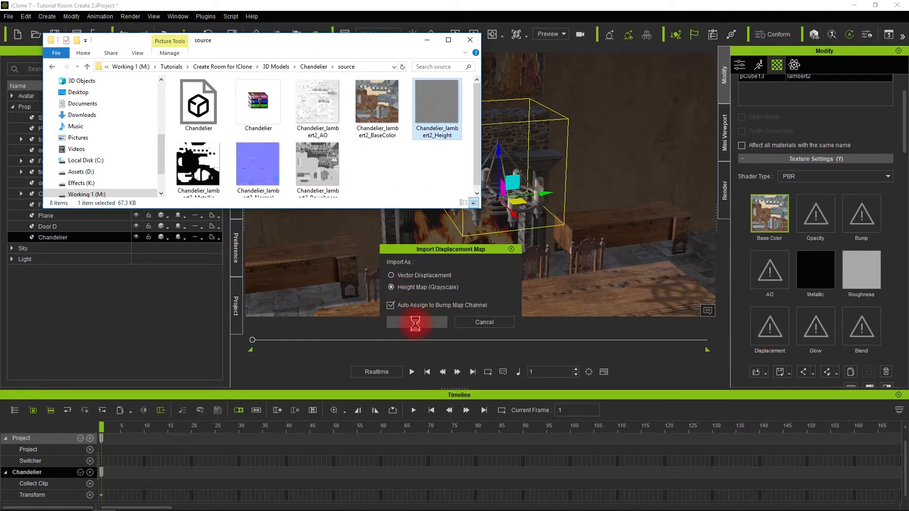
left_click(415, 324)
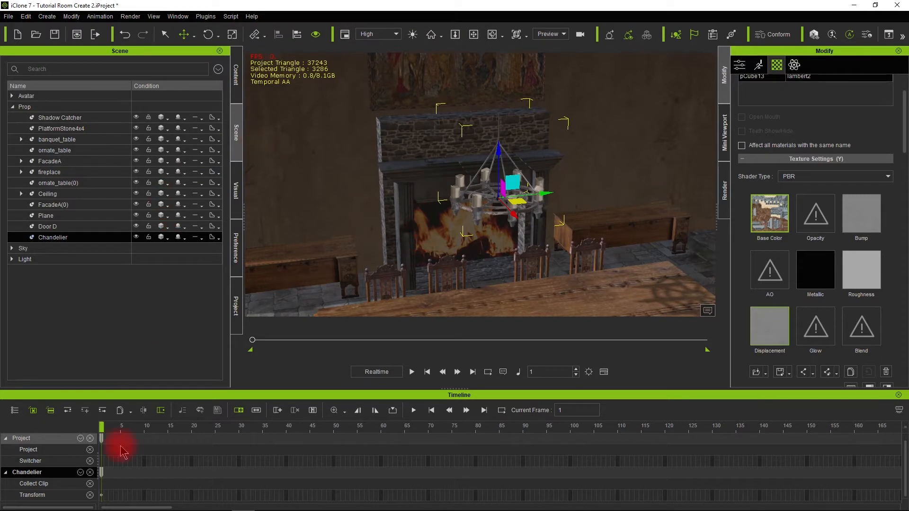
Replace the chandelier's Bump texture with the Chandelier_lambert2_Normal image from the source folder
left_click(104, 502)
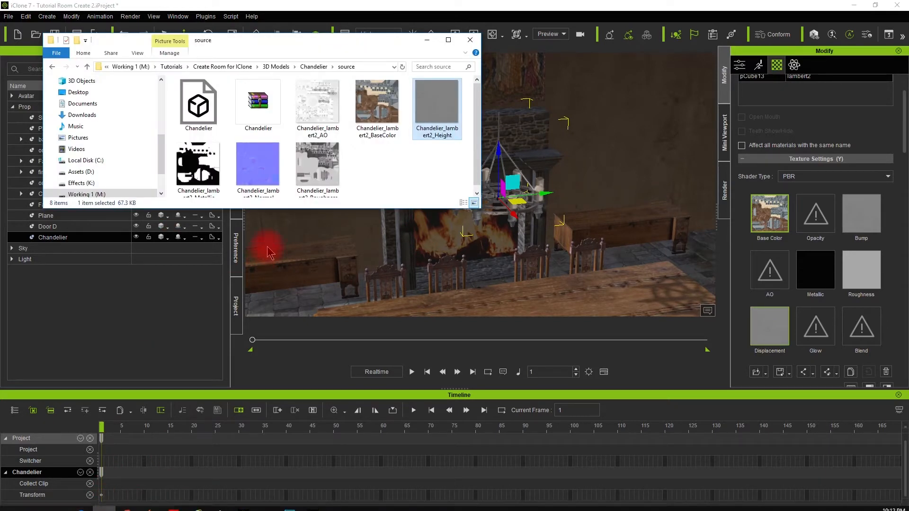
left_click_drag(258, 163, 860, 223)
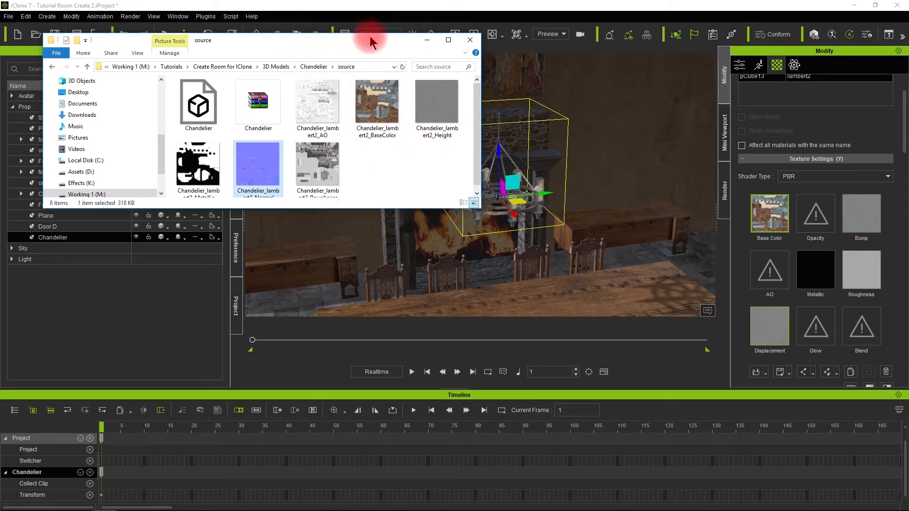
left_click(377, 11)
left_click(160, 198)
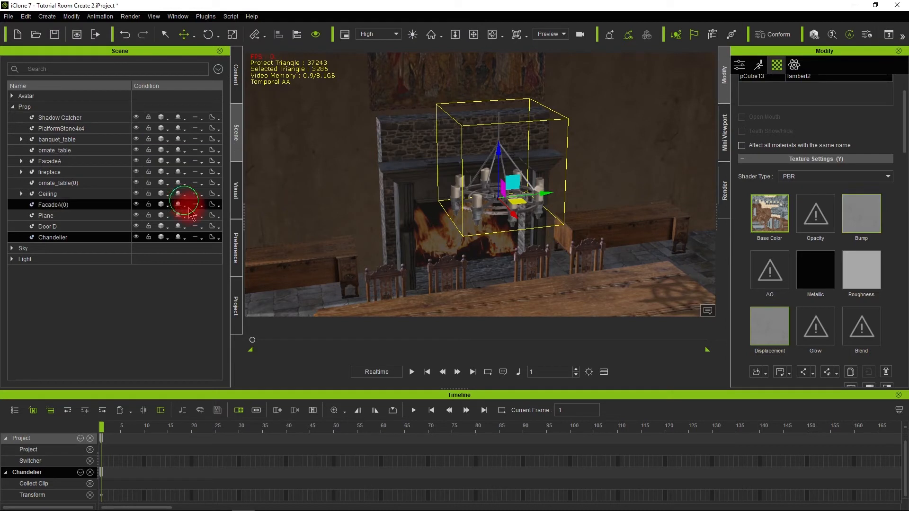
Assign the chandelier's Roughness, Metallic and AO images to their matching texture channels and minimize the file browser
mouse_move(202, 501)
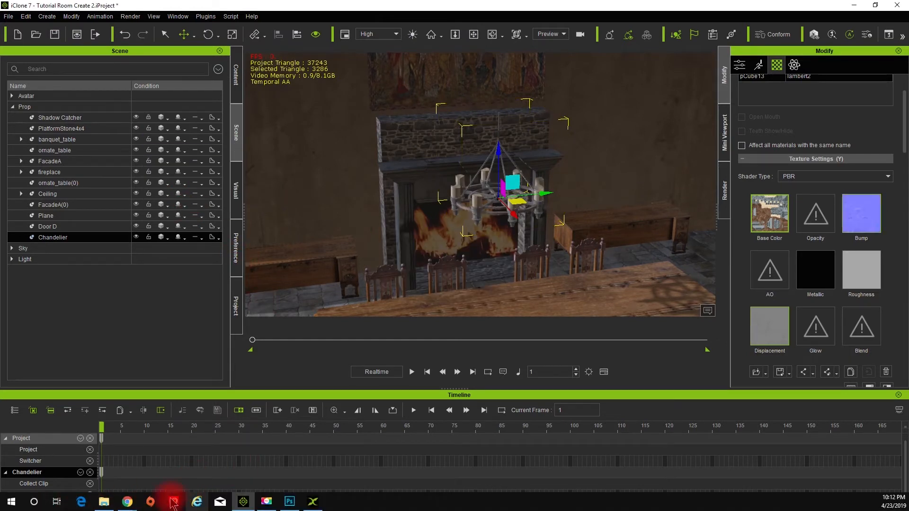
left_click(102, 502)
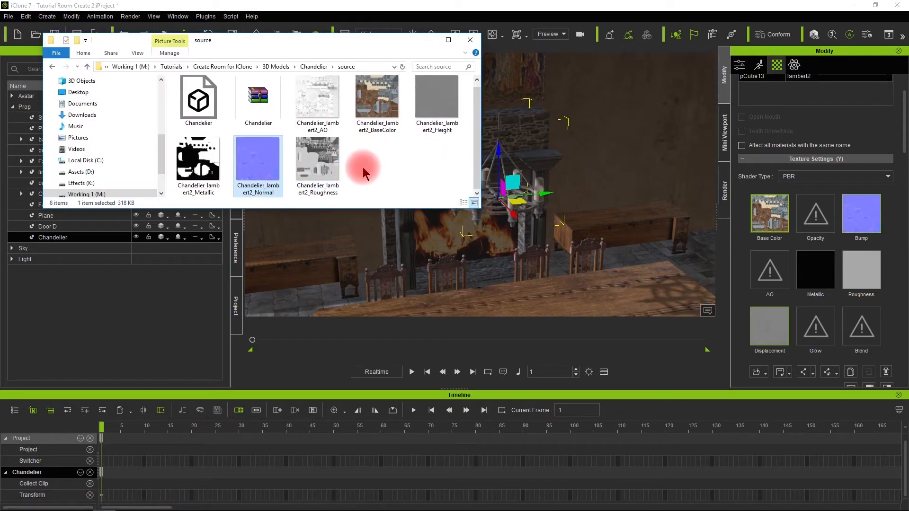
left_click_drag(308, 168, 868, 282)
left_click_drag(198, 160, 815, 275)
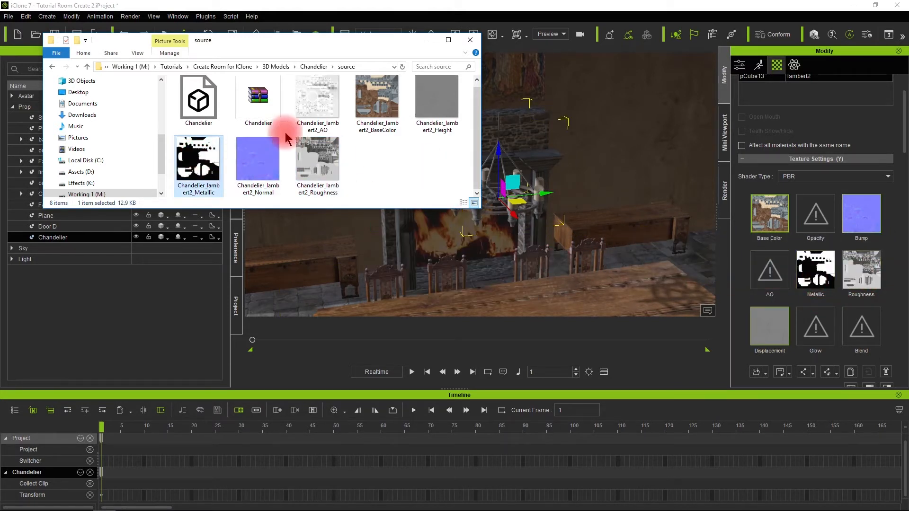
left_click_drag(305, 107, 767, 277)
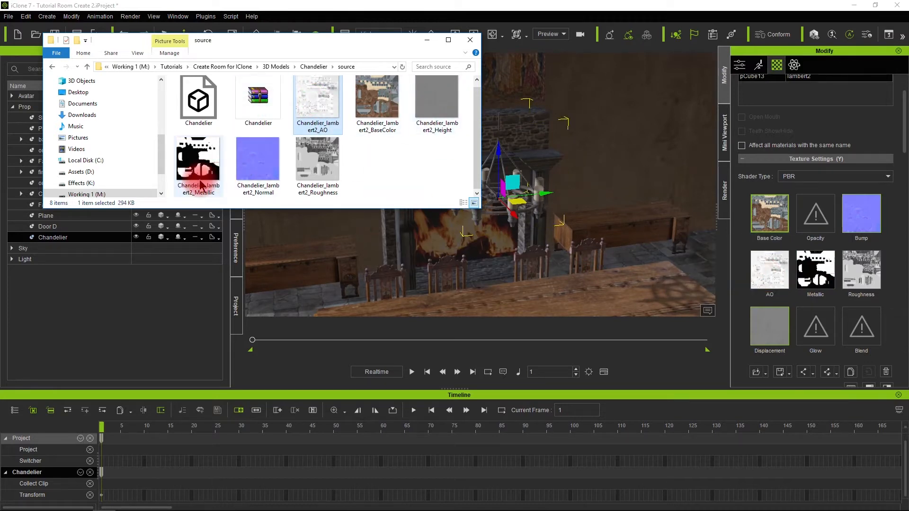
left_click(428, 40)
scroll(468, 240, "up", 10)
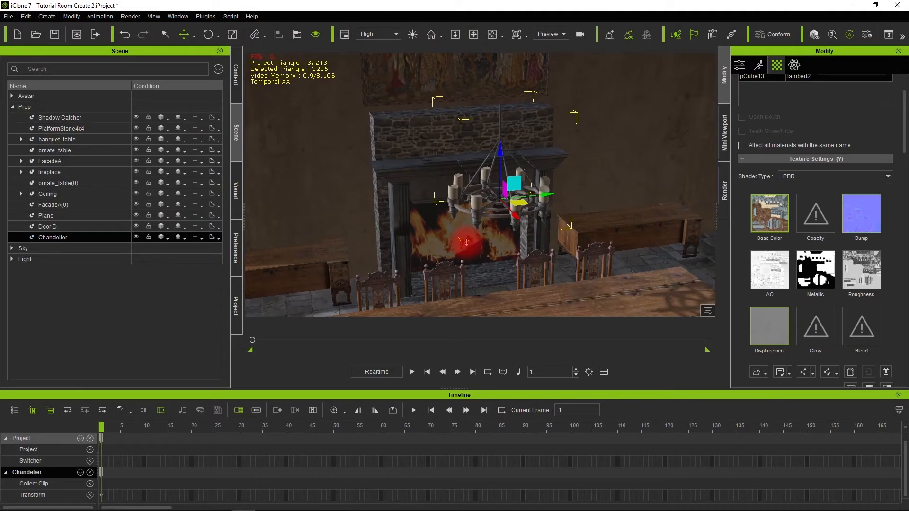
scroll(466, 243, "down", 15)
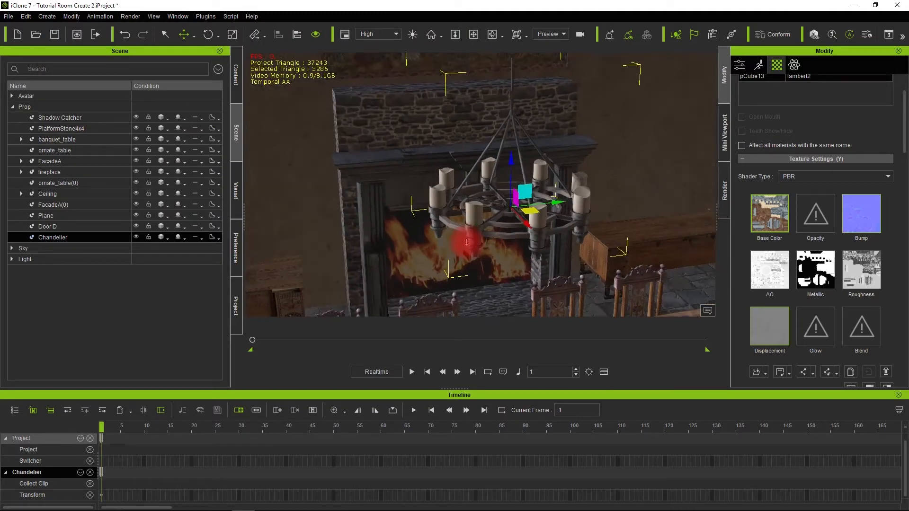
left_click_drag(404, 245, 350, 253, "alt")
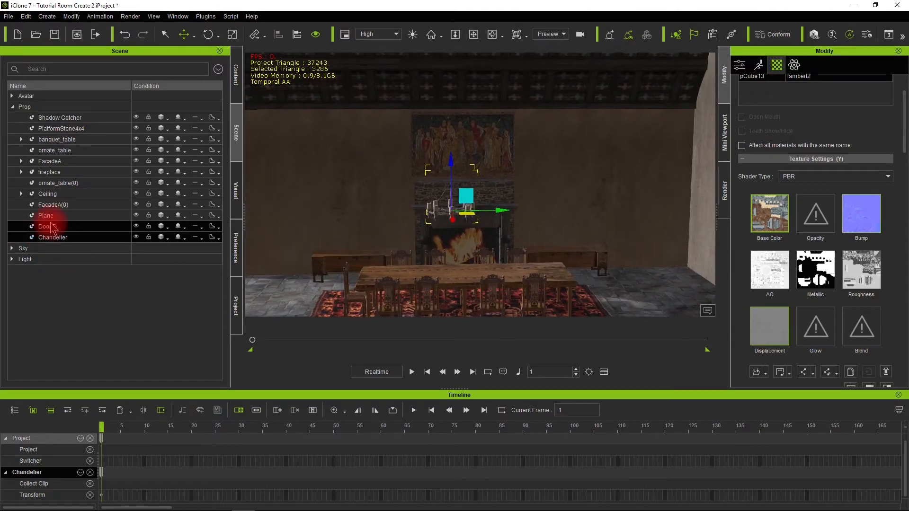
Attach the fireplace prop to the FacadeA wall as its parent
left_click(78, 173)
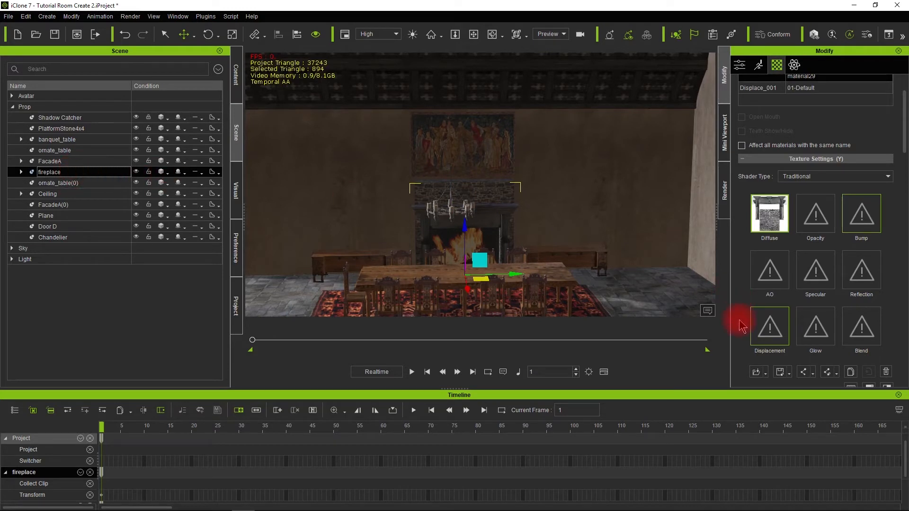
left_click(740, 65)
scroll(762, 275, "down", 3)
scroll(766, 279, "down", 6)
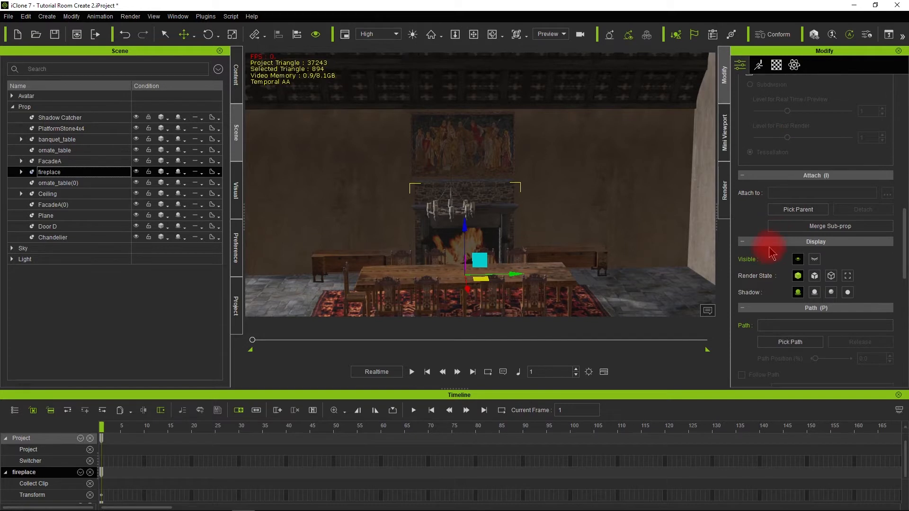
left_click(789, 212)
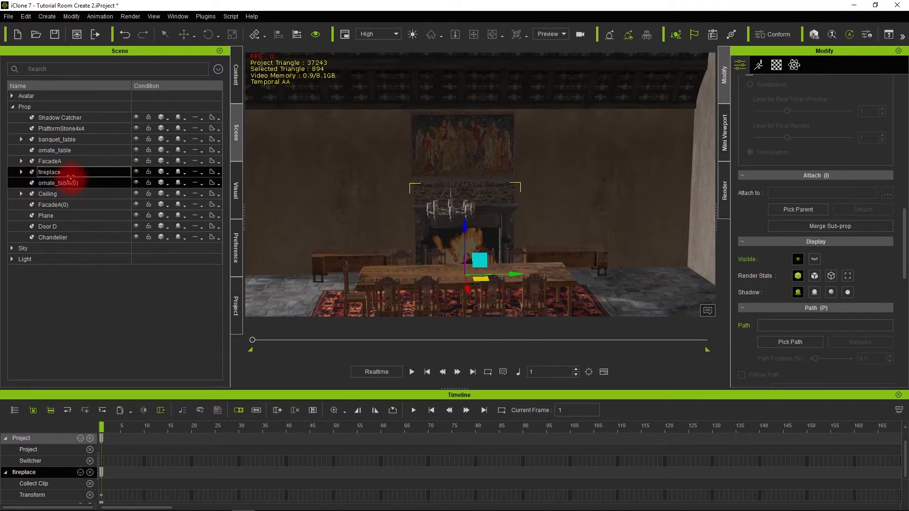
left_click(50, 161)
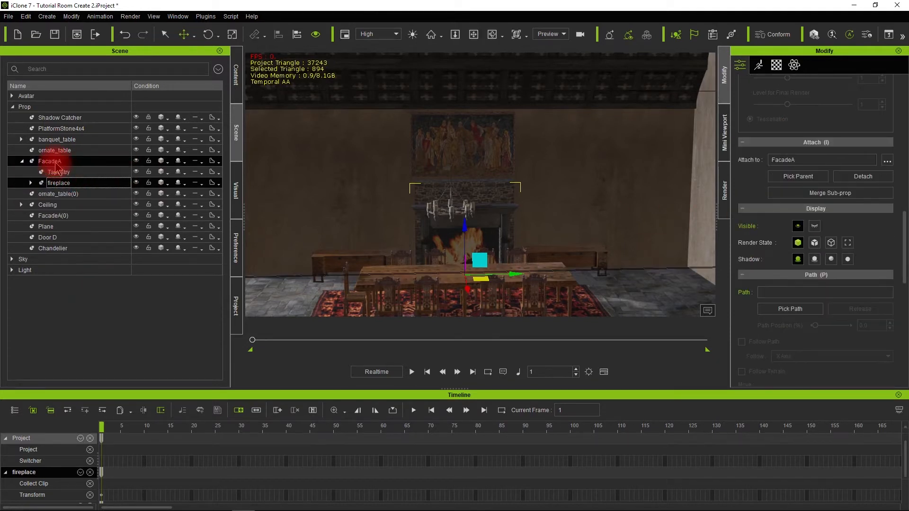
left_click(22, 162)
left_click(22, 162)
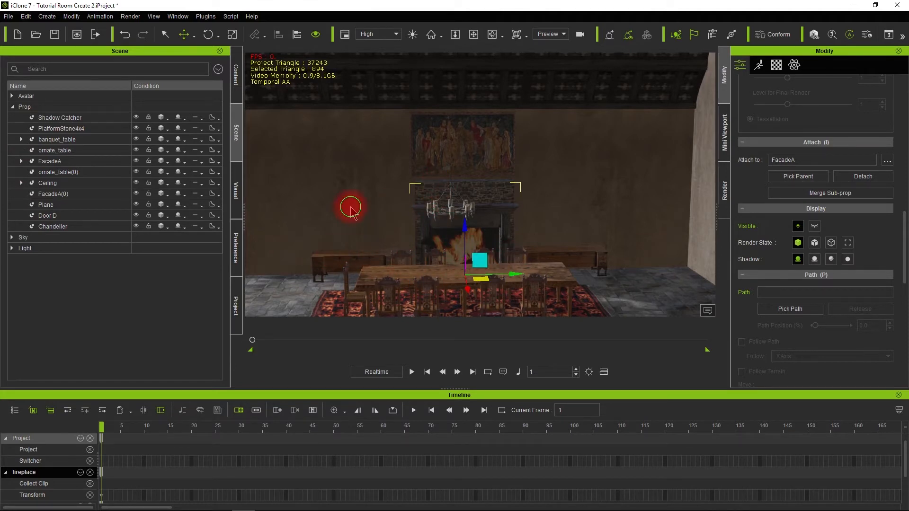
Create a cylinder primitive in the dining room scene
left_click(493, 190)
scroll(465, 204, "down", 2)
mouse_move(430, 195)
left_mouse_down("alt")
mouse_move(627, 206)
mouse_move(436, 211)
left_mouse_up("alt")
right_click_drag(425, 190, 426, 207, "alt")
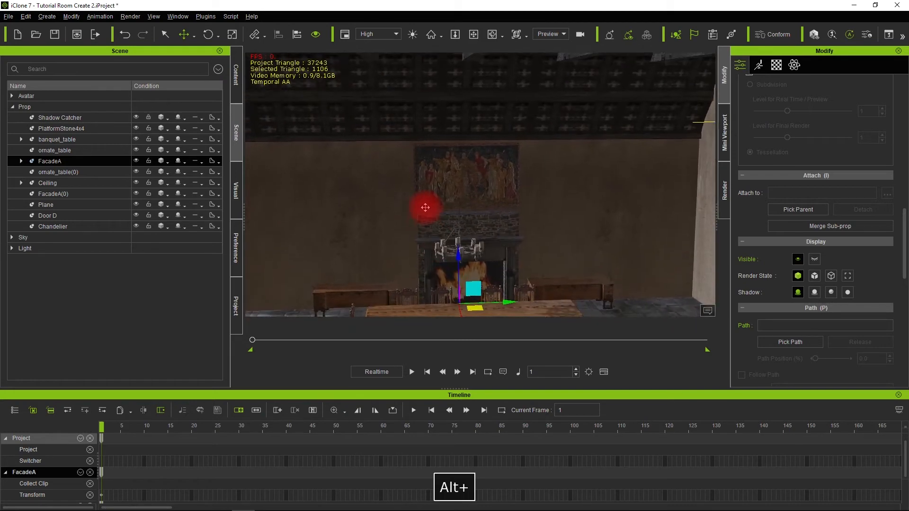
scroll(426, 208, "down", 2)
left_click(47, 17)
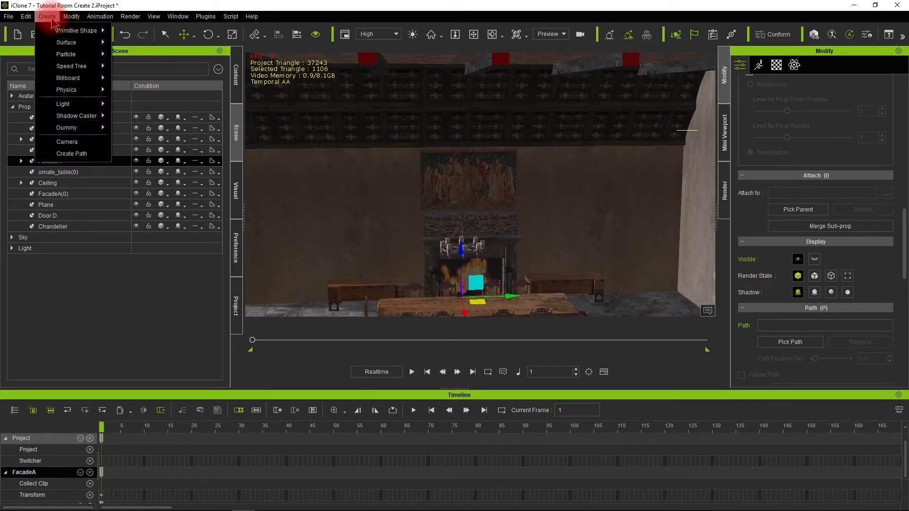
mouse_move(73, 43)
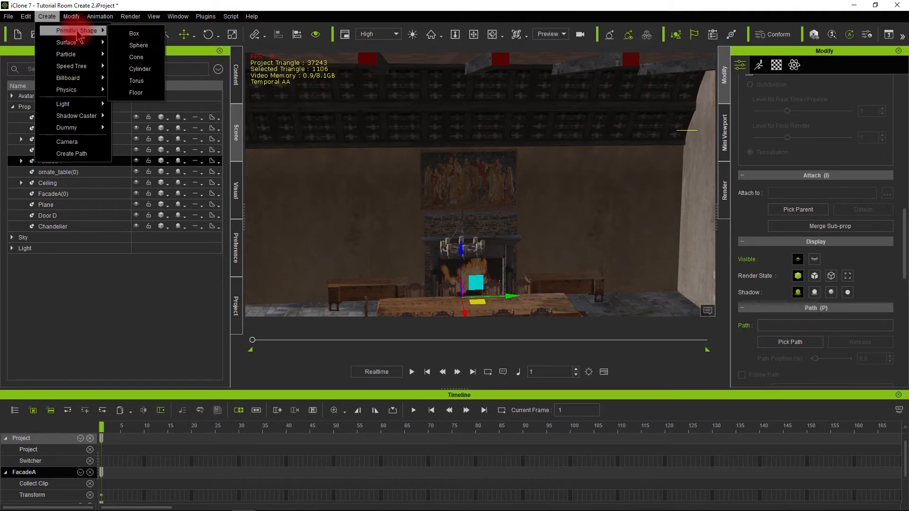
left_click(151, 69)
Move the cylinder to the middle of the room and raise it to ceiling height above the dining table
scroll(460, 234, "down", 5)
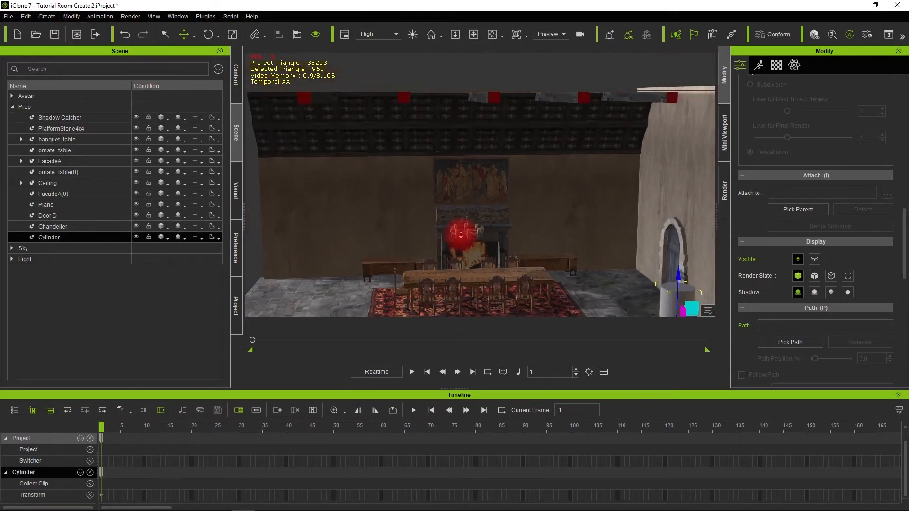
left_click_drag(676, 288, 531, 288)
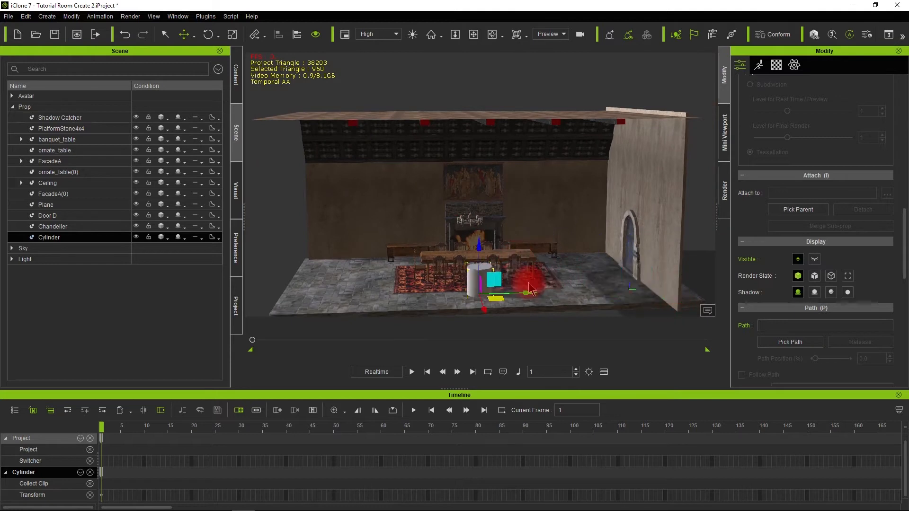
left_click_drag(482, 249, 471, 110)
left_click_drag(343, 210, 515, 166, "alt")
left_click_drag(516, 220, 457, 175, "alt")
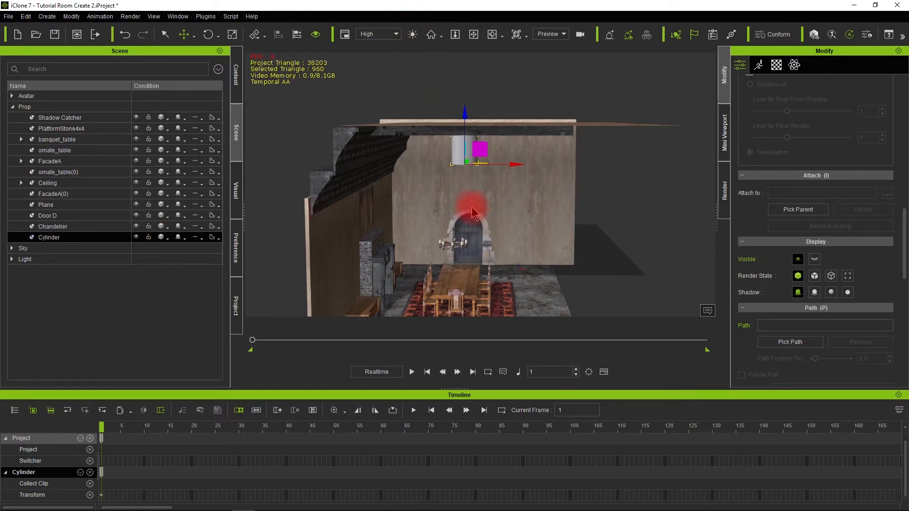
Stretch the cylinder vertically to a Z scale of about 305 and lower it so it hangs from the ceiling
key("r")
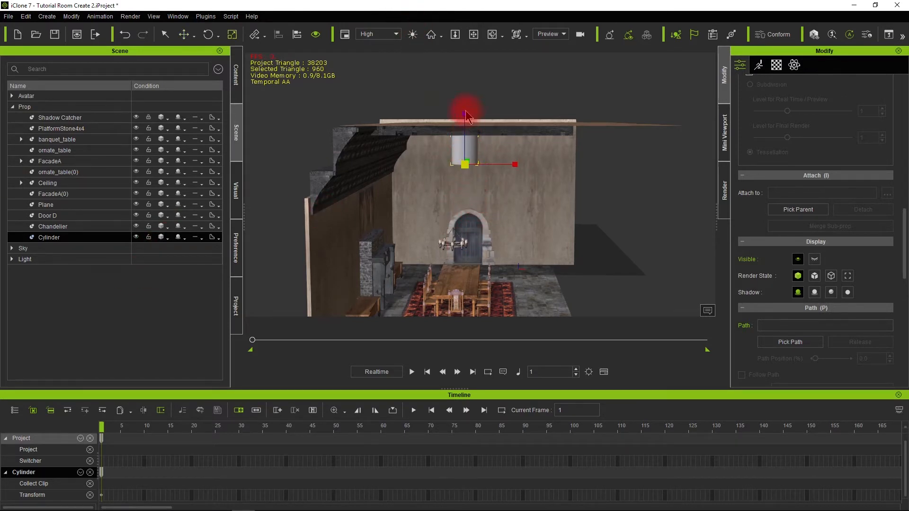
left_click_drag(464, 115, 462, 9)
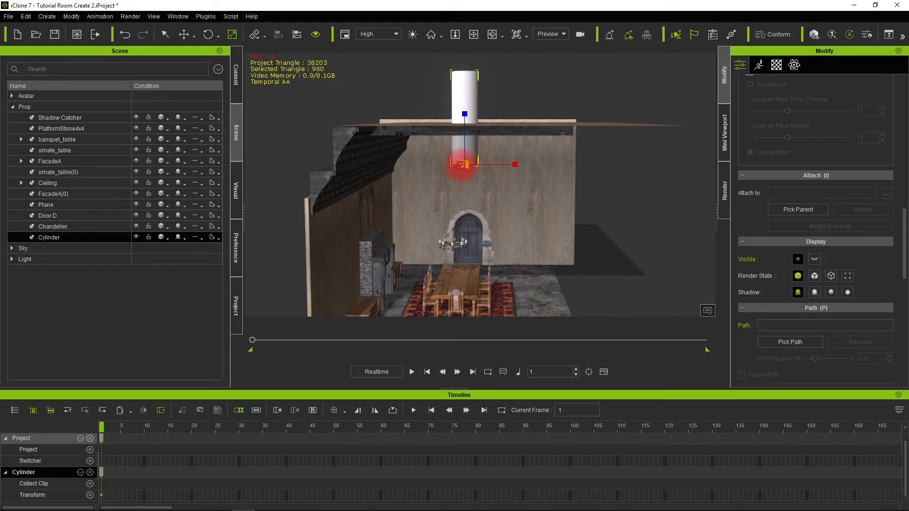
left_click_drag(465, 116, 464, 187)
left_click_drag(467, 174, 392, 205)
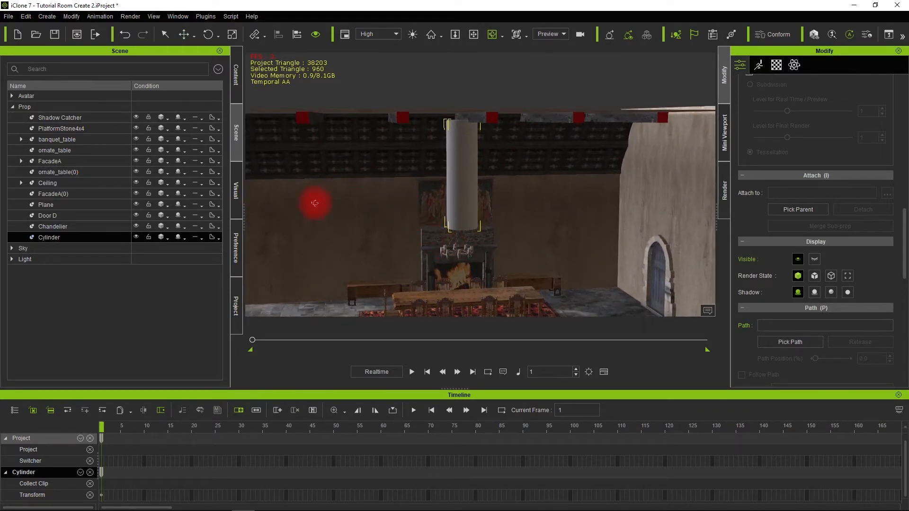
Shift the cylinder sideways to about Y -564 and slim it into a pole with X scale about 44 and Y scale about 29
key("w")
left_click_drag(502, 230, 519, 226)
left_click_drag(568, 243, 566, 214, "alt")
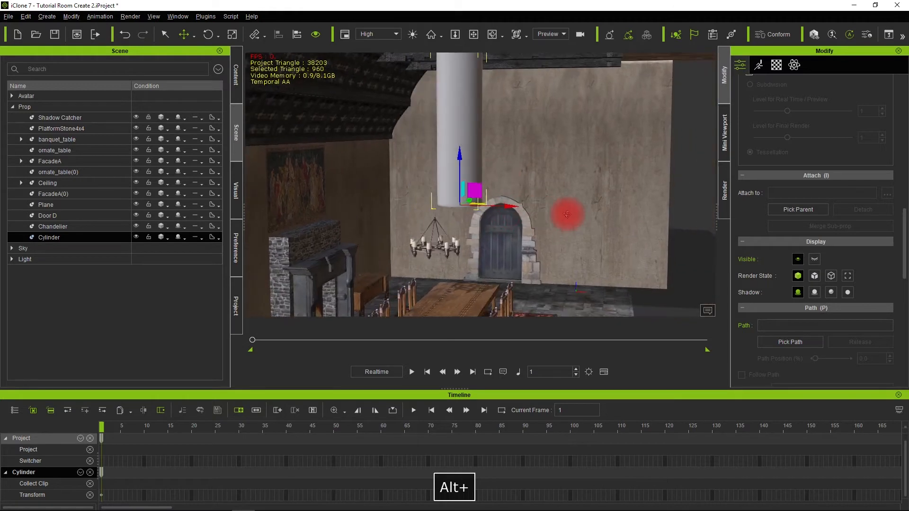
key("r")
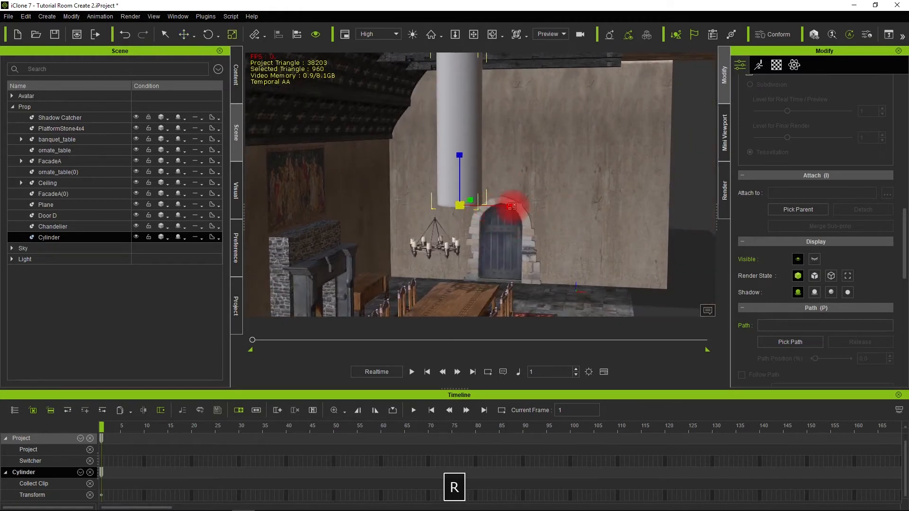
left_click_drag(508, 207, 433, 221)
left_click_drag(576, 235, 400, 229, "alt")
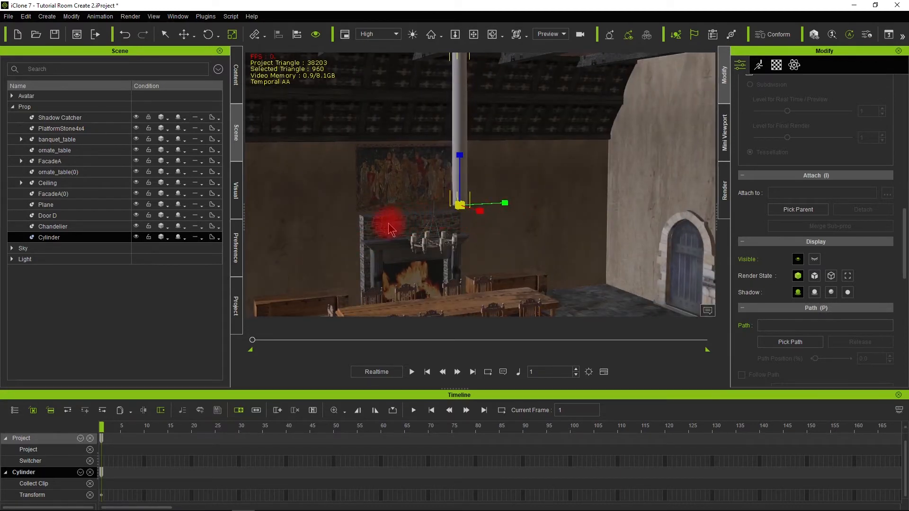
Set the cylinder's X and Y scale to 20
scroll(767, 177, "up", 5)
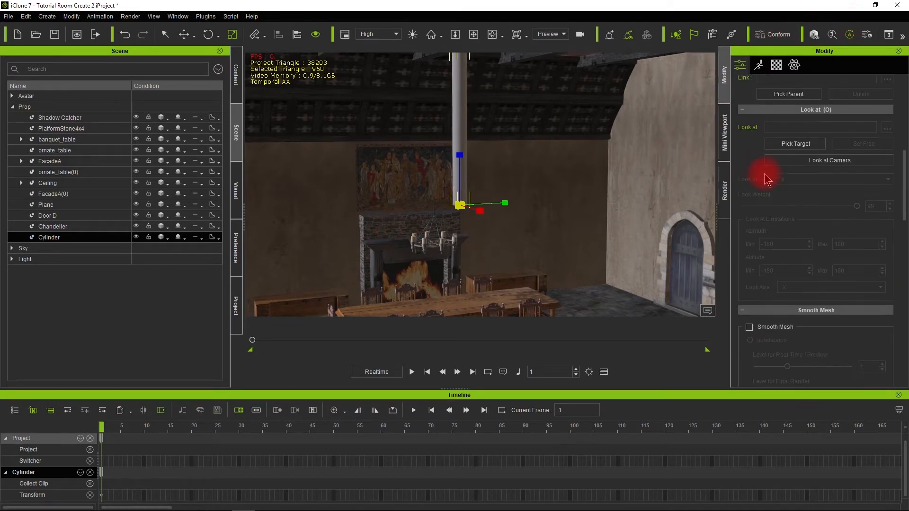
scroll(767, 179, "up", 5)
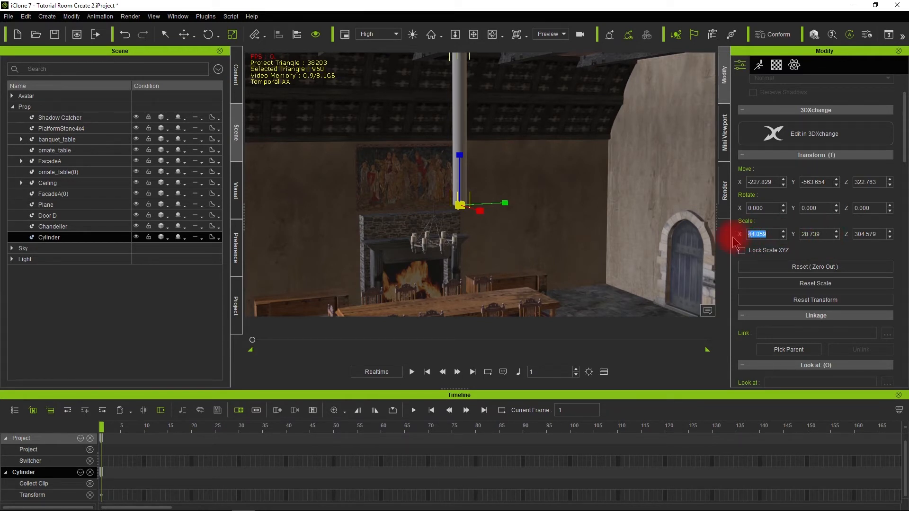
type("20")
key("Return")
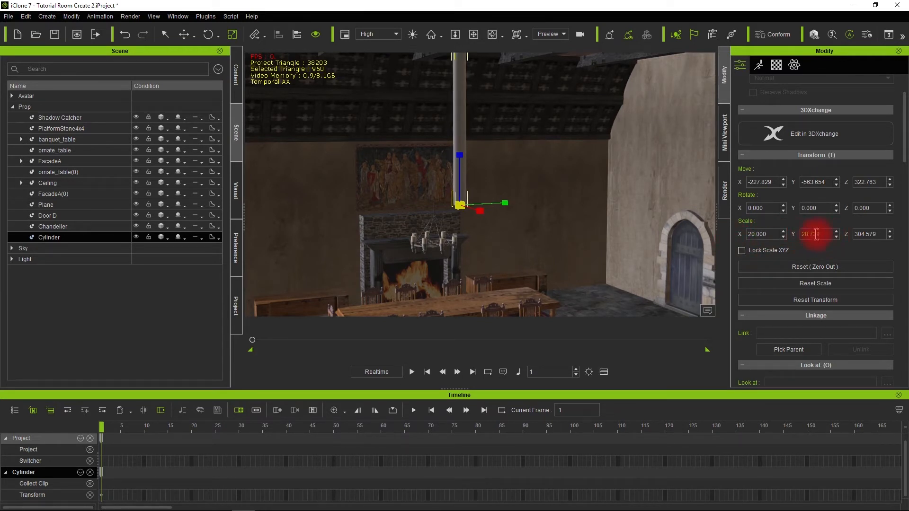
type("20")
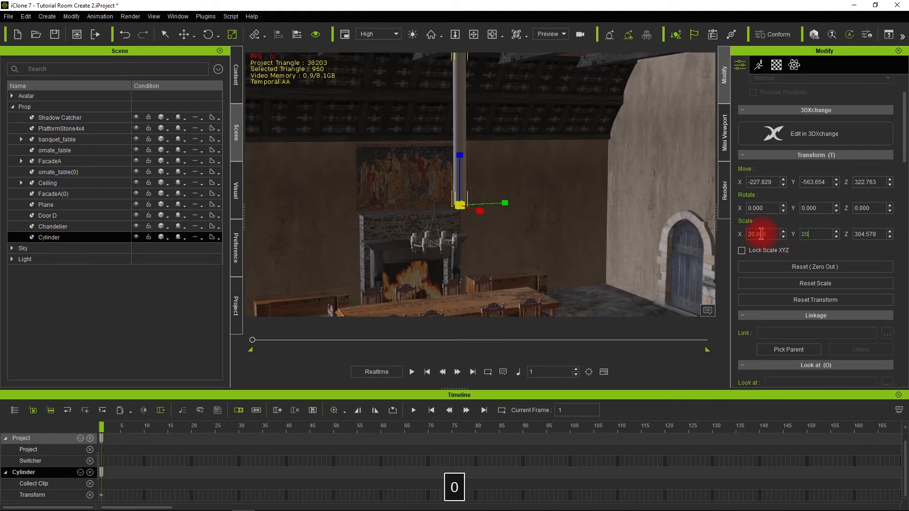
key("Return")
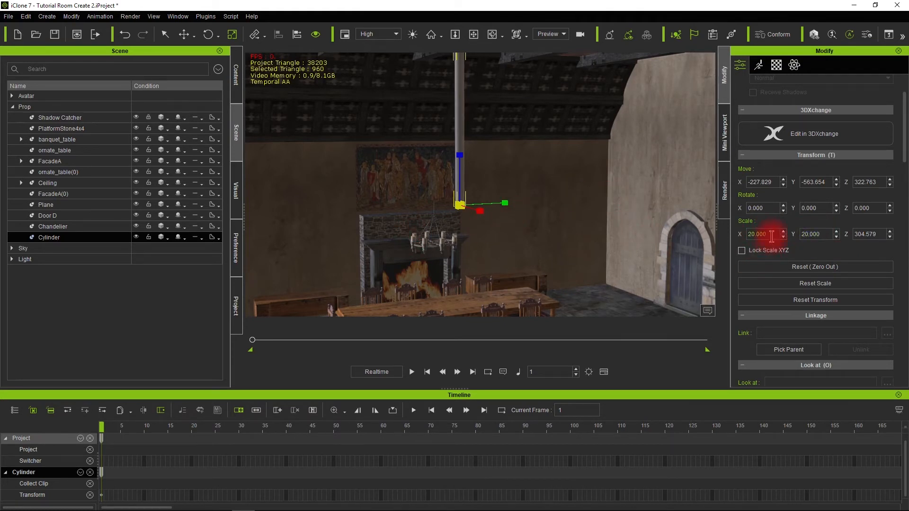
Set the cylinder's X and Y scale to 5
type("5")
key("Return")
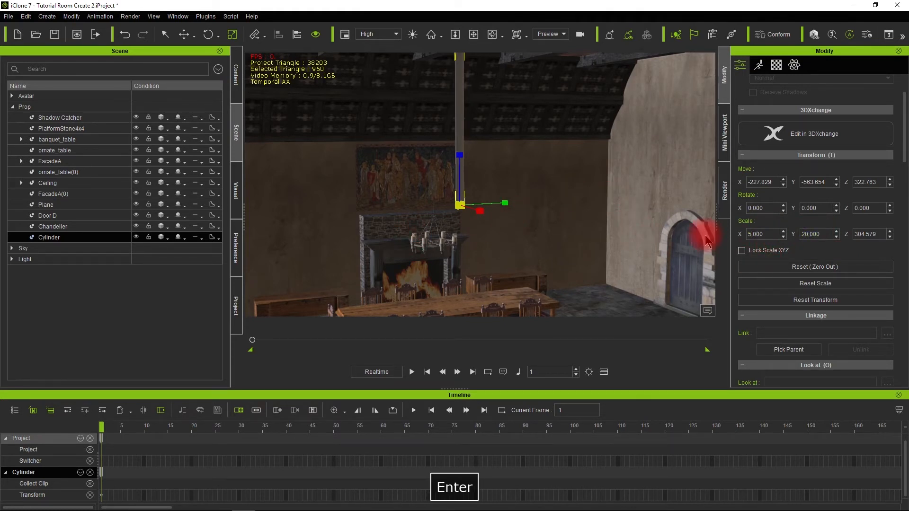
type("5")
key("Return")
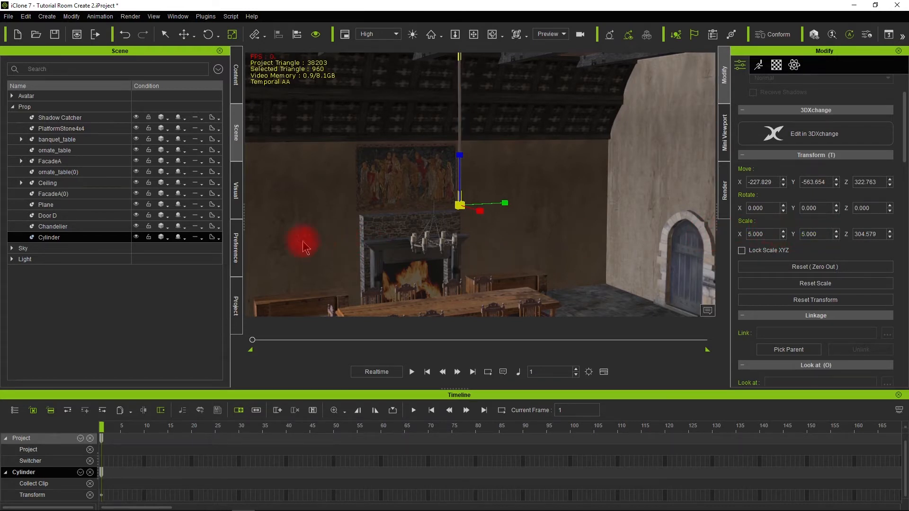
Move the thin cylinder along X to about -250.6, towards the top of the chandelier
left_click_drag(364, 259, 524, 254, "alt")
key("w")
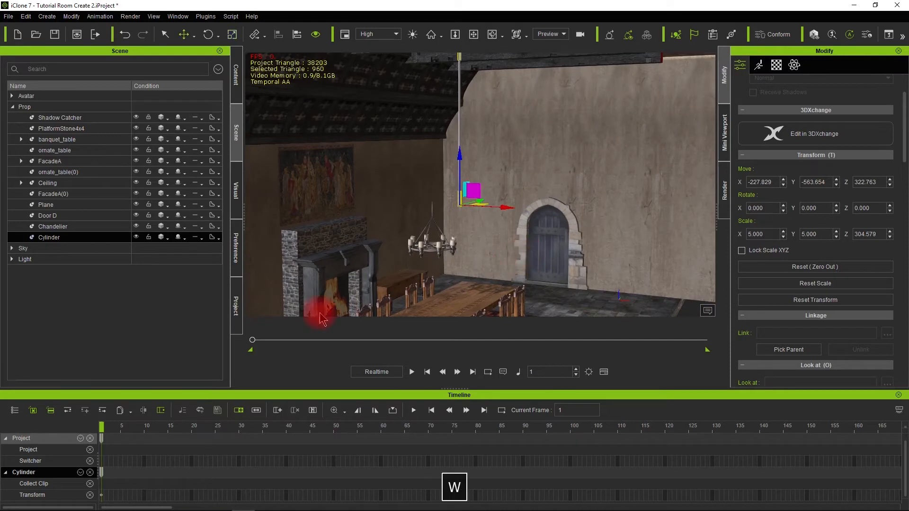
left_click_drag(381, 289, 472, 294, "alt")
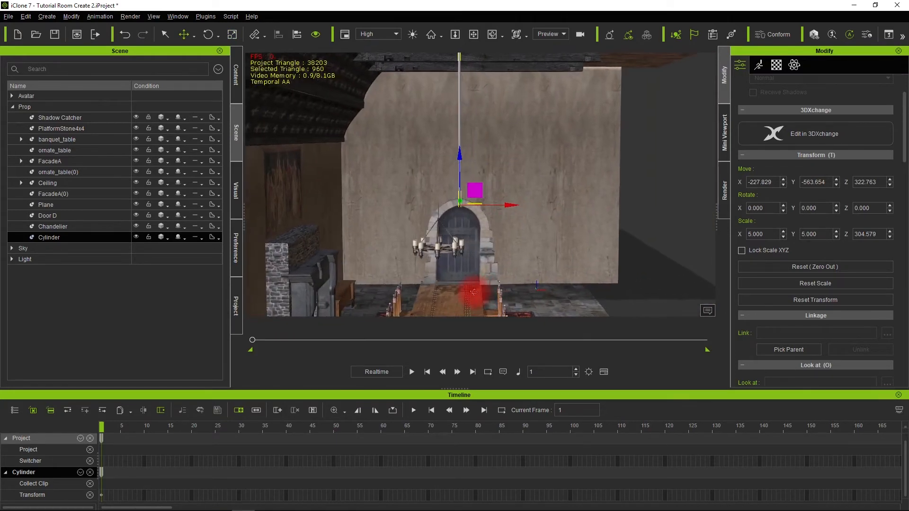
mouse_move(506, 206)
left_mouse_down()
mouse_move(498, 206)
mouse_move(513, 260)
mouse_move(513, 213)
mouse_move(511, 232)
mouse_move(375, 258)
mouse_move(243, 237)
mouse_move(342, 184)
mouse_move(318, 214)
mouse_move(235, 239)
mouse_move(531, 239)
mouse_move(445, 268)
mouse_move(448, 229)
mouse_move(510, 248)
mouse_move(424, 185)
left_mouse_up()
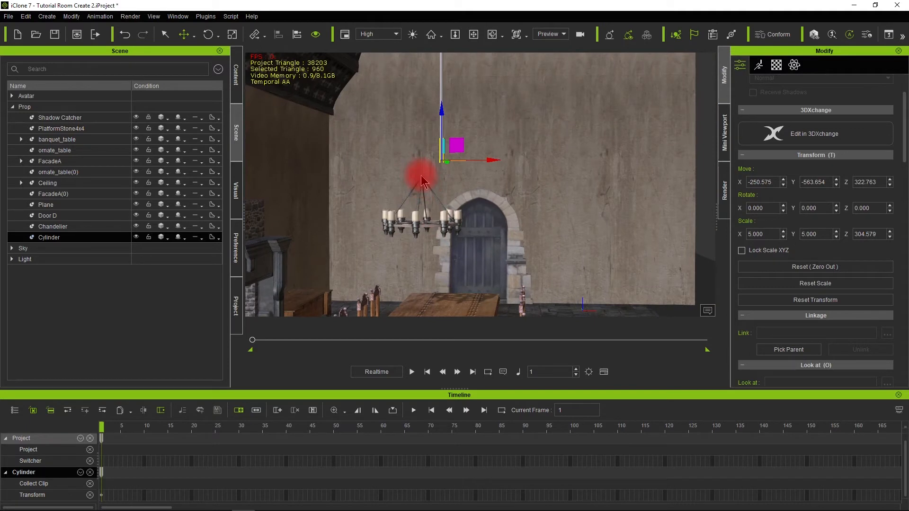
Move the chandelier under the cylinder's lower end, at about X -250.1, Y -563.9 and Z 258.3
left_click(455, 236)
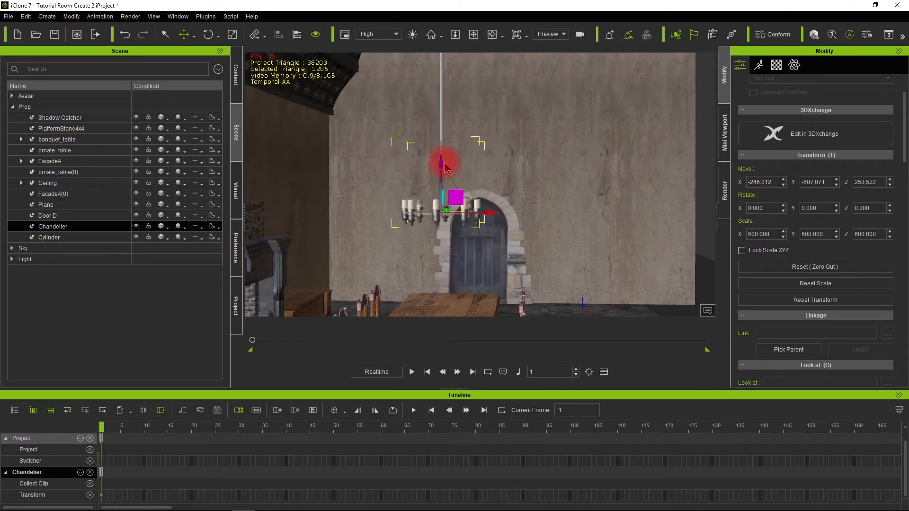
left_click_drag(446, 146, 487, 219, "alt")
scroll(520, 204, "up", 2)
left_click_drag(463, 191, 517, 194)
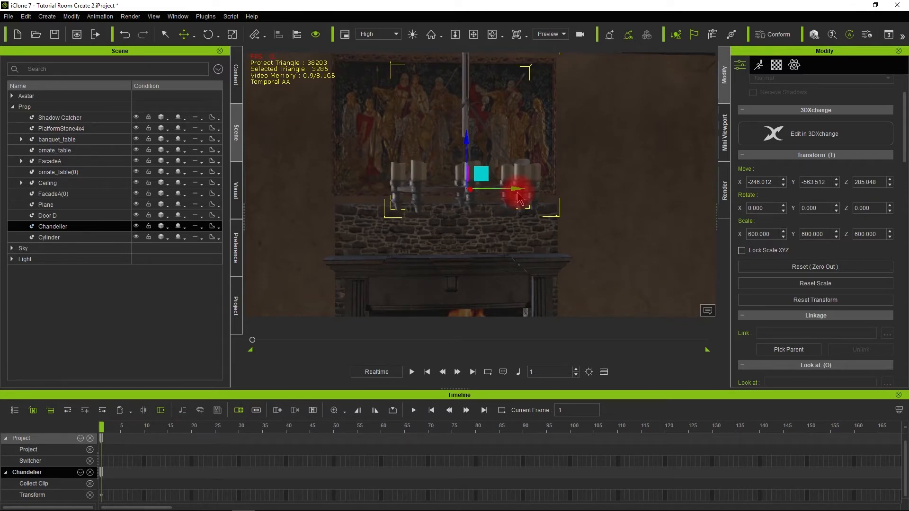
mouse_move(518, 195)
left_mouse_down("alt")
mouse_move(497, 243)
mouse_move(613, 244)
mouse_move(472, 250)
mouse_move(547, 252)
mouse_move(508, 199)
left_mouse_up("alt")
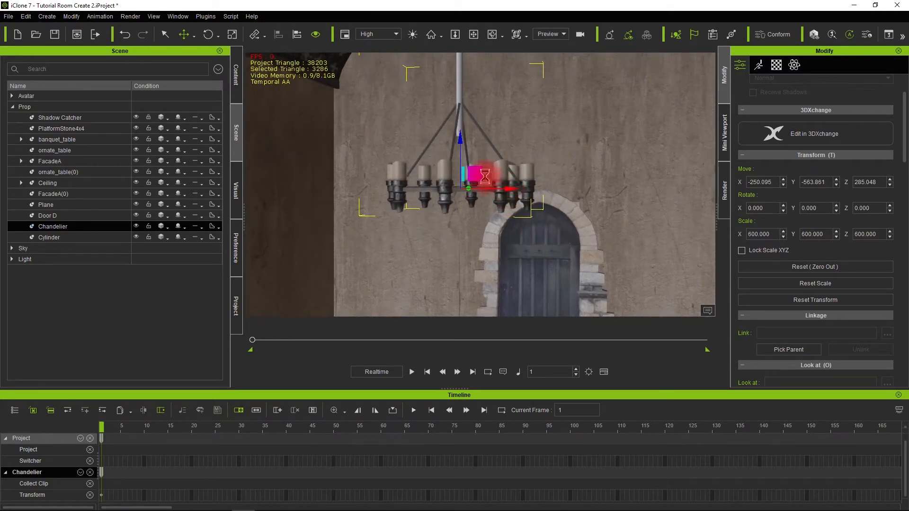
left_click_drag(460, 142, 459, 181)
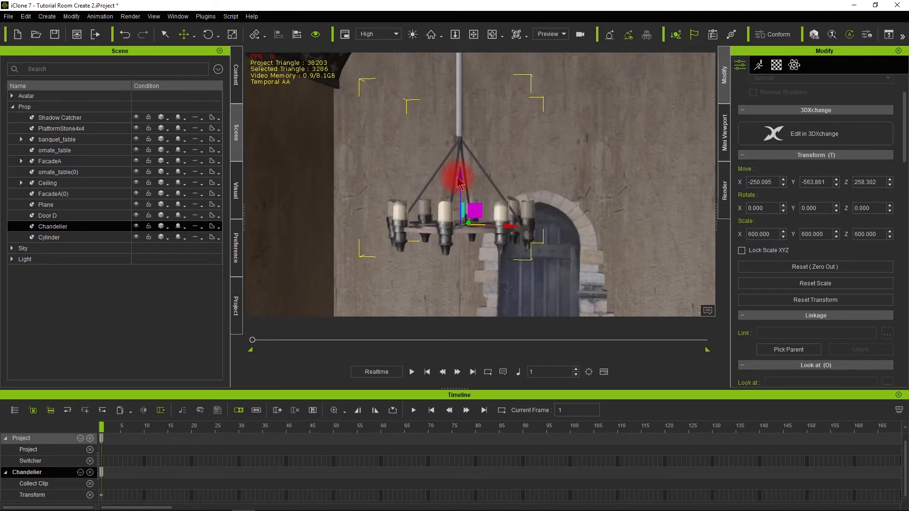
Fine-tune the chandelier's horizontal position from several angles so its top joint is centred under the hanging pole
left_click_drag(589, 193, 497, 260, "alt")
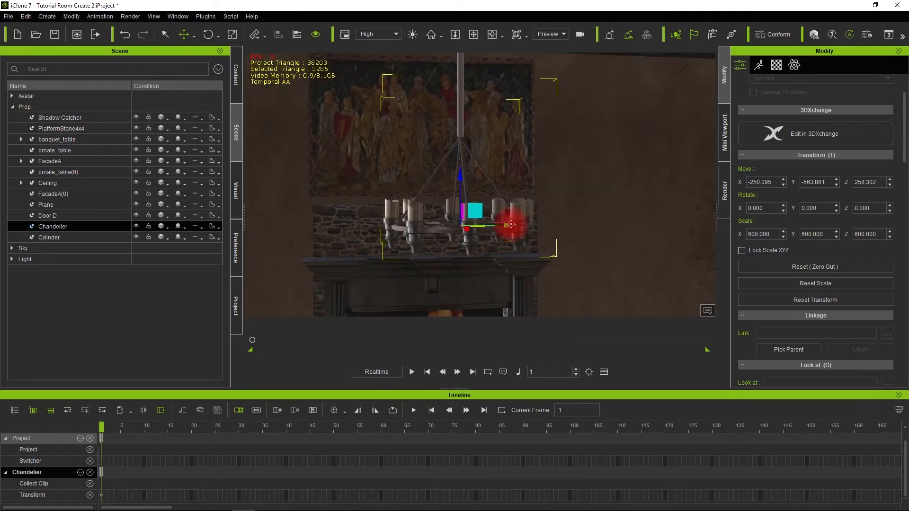
left_click_drag(310, 236, 461, 257, "alt")
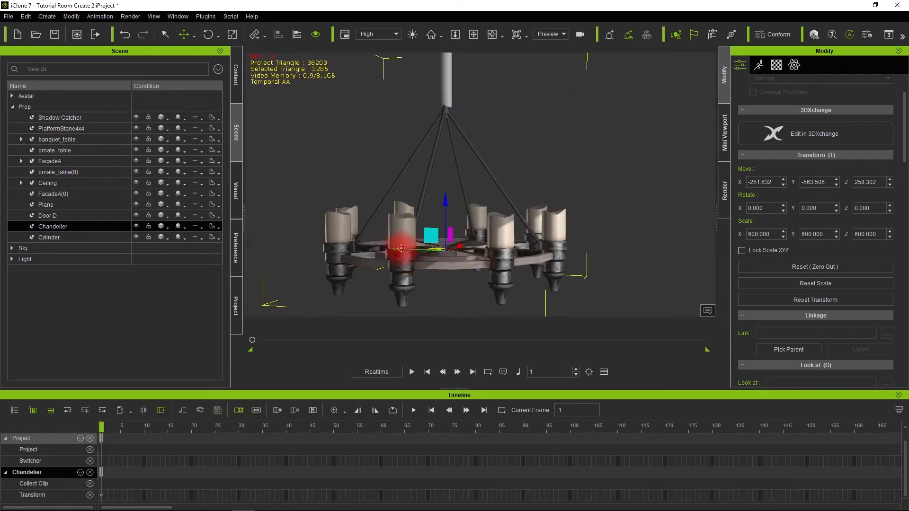
left_click_drag(400, 249, 399, 248)
left_click_drag(550, 223, 291, 255, "alt")
left_click_drag(495, 253, 498, 253)
mouse_move(563, 263)
left_mouse_down("alt")
mouse_move(327, 268)
mouse_move(568, 284)
mouse_move(568, 270)
left_mouse_up("alt")
Make the hanging pole cylinder thinner by setting its X and Y scale to 3
left_click(463, 123)
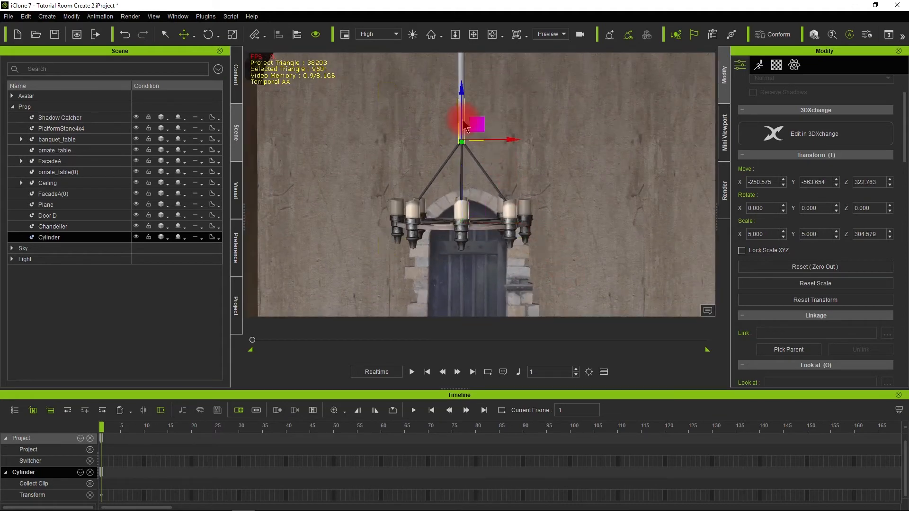
triple_click(752, 234)
triple_click(831, 234)
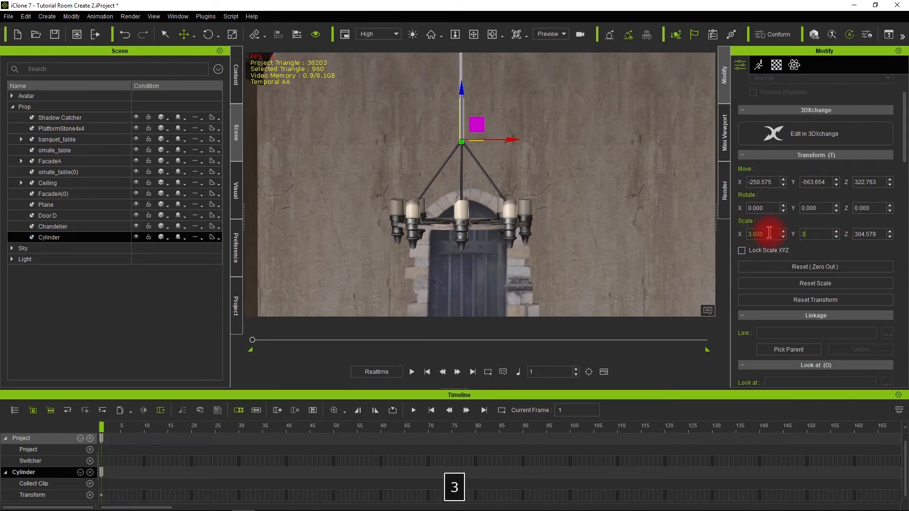
key("Return")
left_click(602, 199)
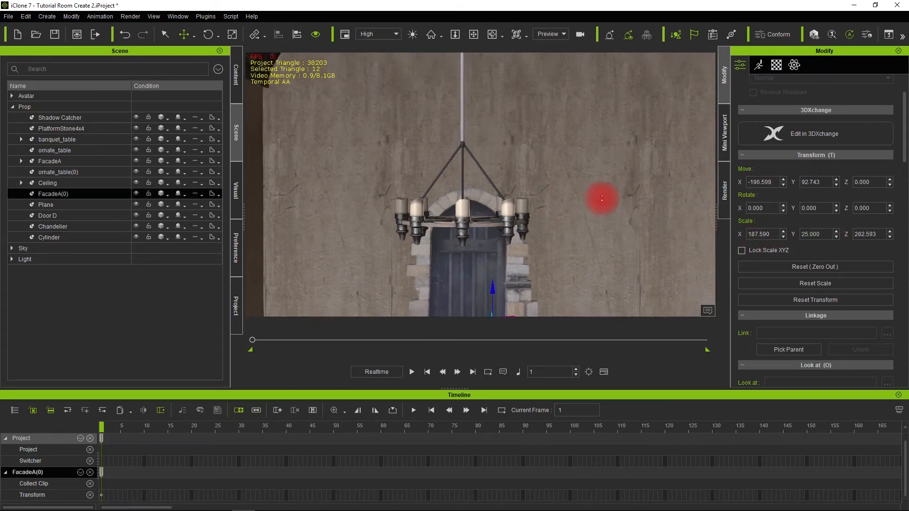
Open the Adjust Color settings for the hanging pole cylinder's material texture
scroll(601, 199, "down", 10)
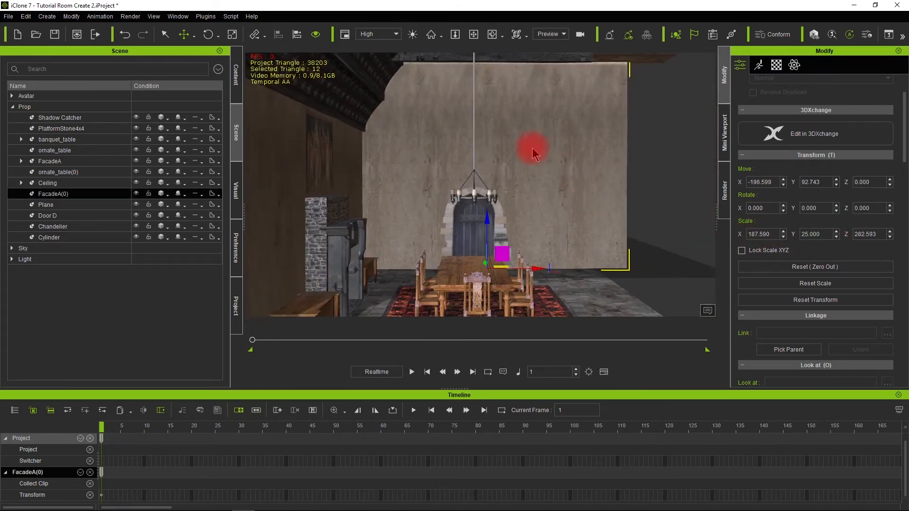
left_click_drag(498, 138, 481, 221, "alt")
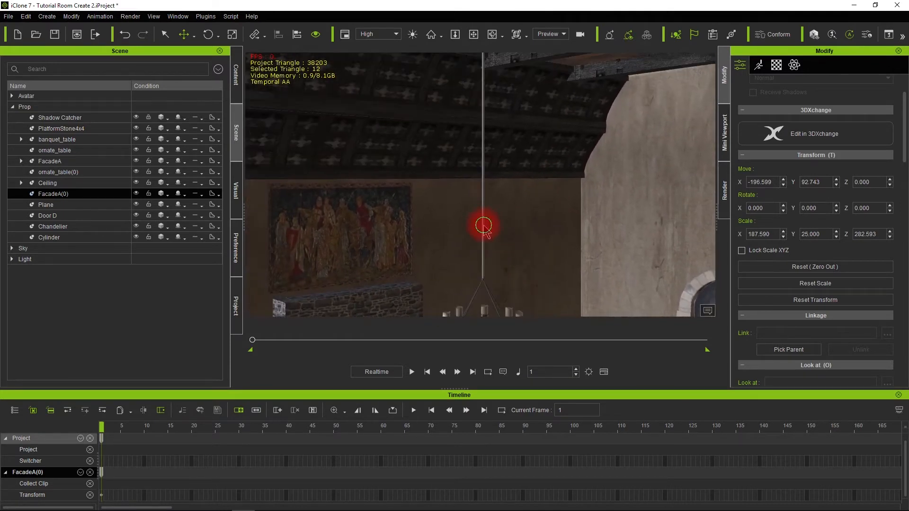
left_click(483, 226)
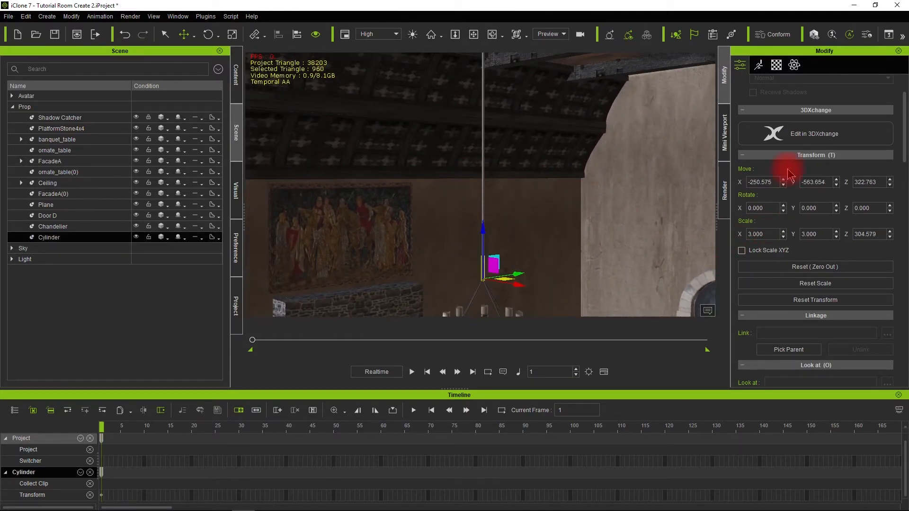
left_click(776, 65)
scroll(770, 282, "down", 3)
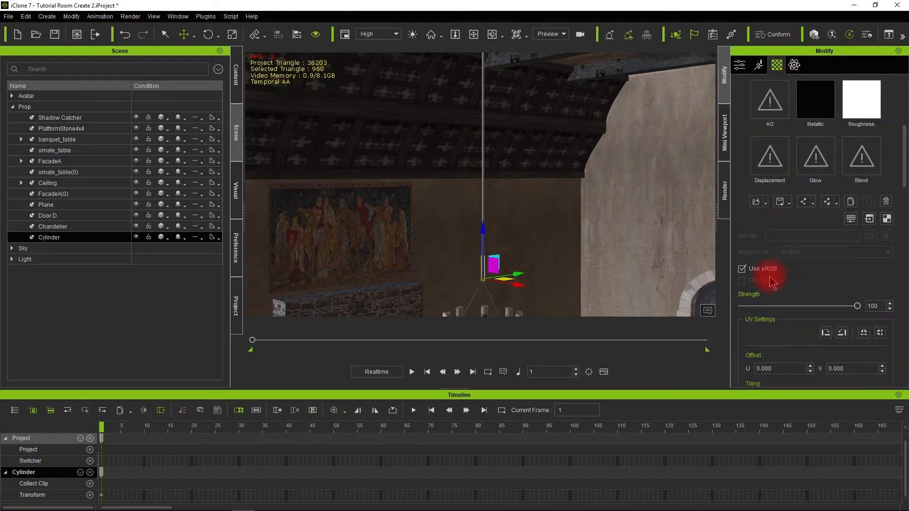
left_click(851, 219)
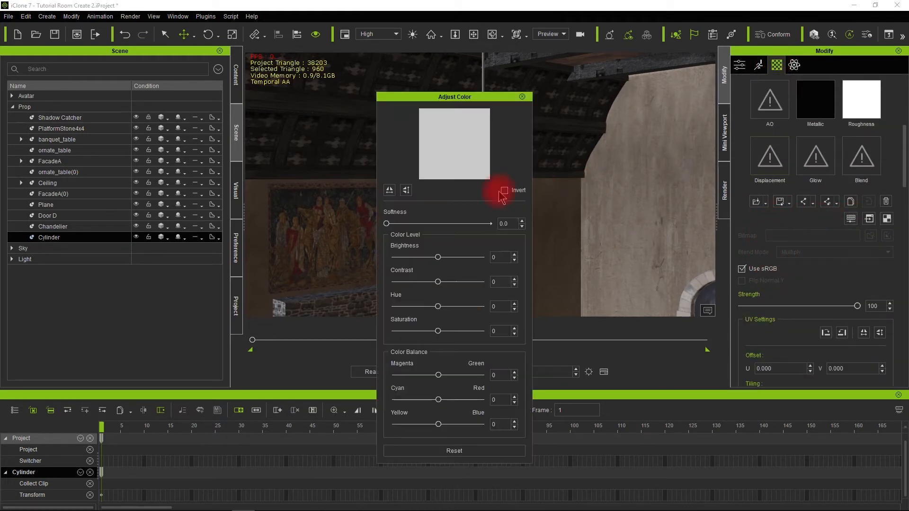
Darken the Cylinder's texture with a color adjustment of brightness -47, contrast 29 and hue -3
left_click_drag(450, 95, 684, 90)
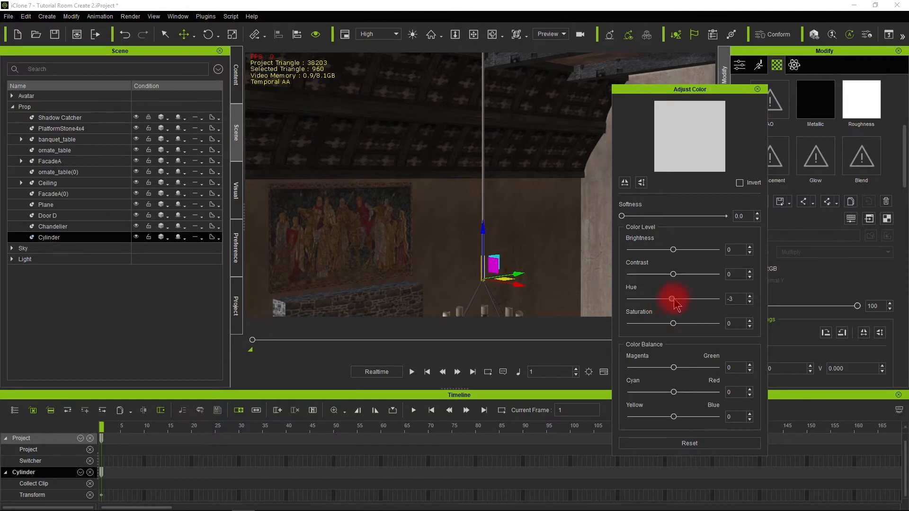
left_click_drag(673, 249, 686, 274)
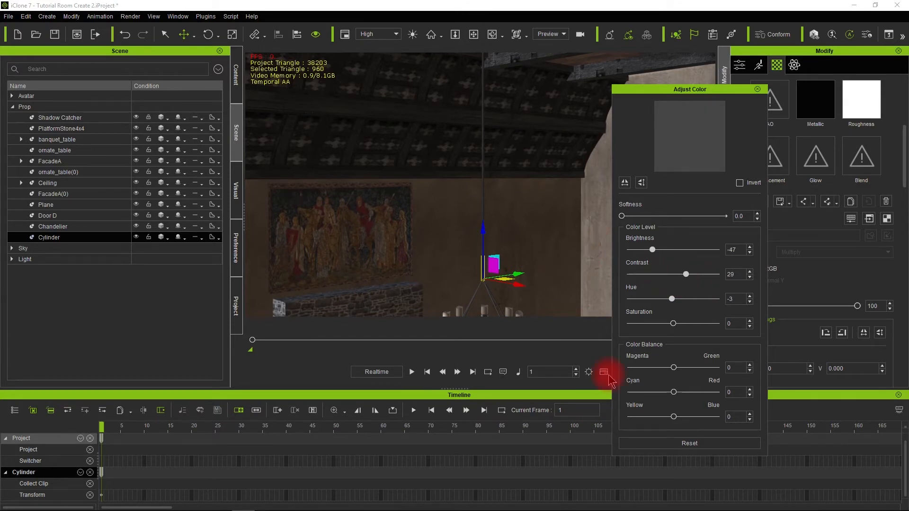
left_click(758, 89)
Attach the Cylinder to the Chandelier as its parent
scroll(551, 142, "down", 4)
left_click_drag(472, 264, 601, 269, "alt")
left_click(141, 303)
left_click(71, 236)
scroll(791, 290, "down", 7)
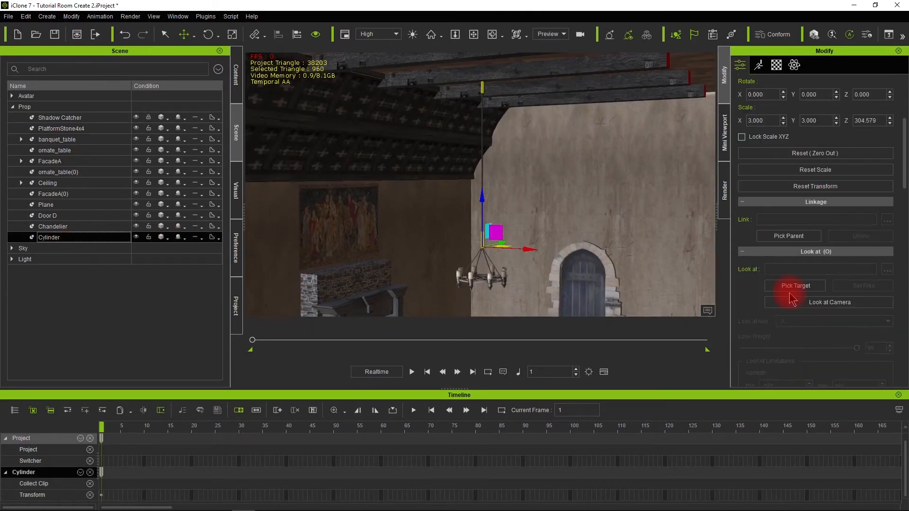
left_click(791, 295)
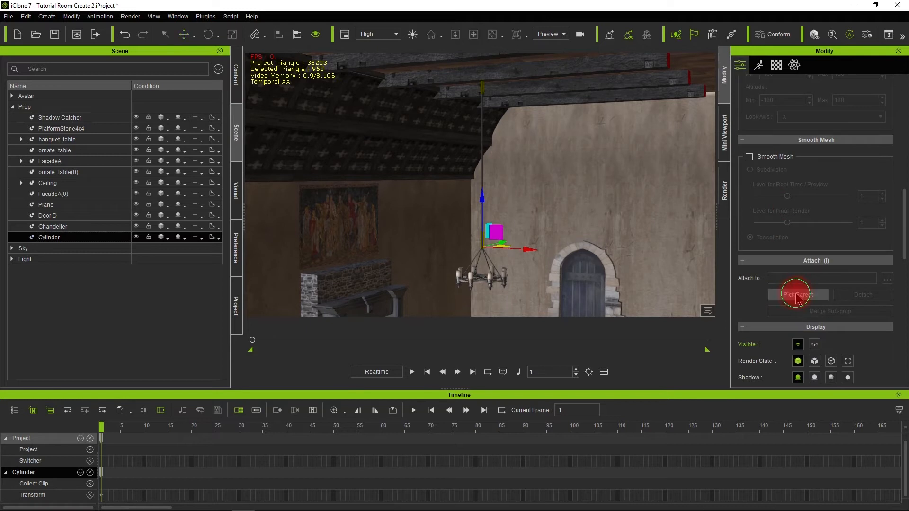
left_click(49, 226)
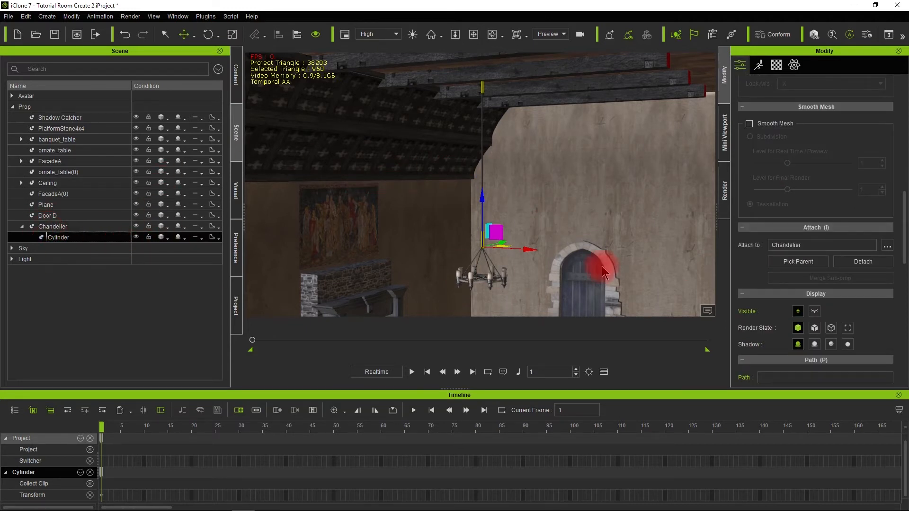
mouse_move(568, 214)
left_mouse_down("alt")
mouse_move(359, 257)
mouse_move(455, 267)
mouse_move(377, 243)
mouse_move(444, 264)
mouse_move(461, 254)
left_mouse_up("alt")
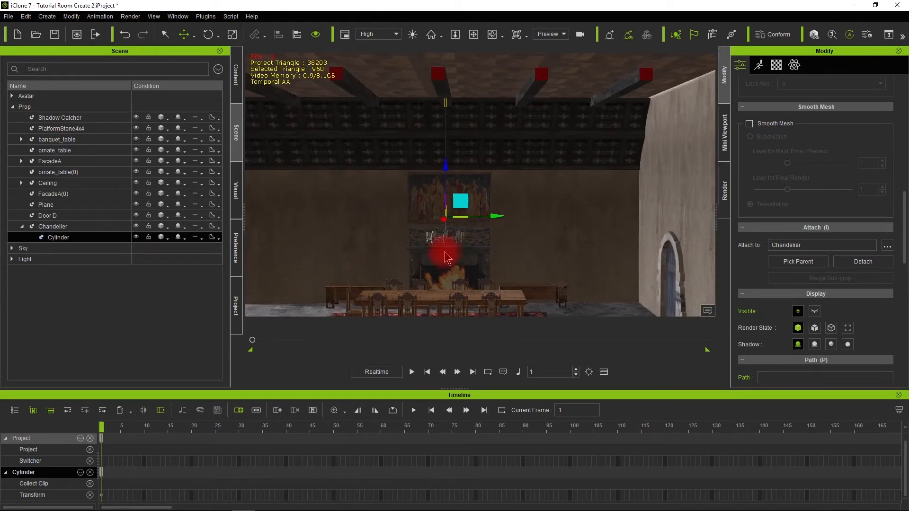
left_click_drag(496, 216, 575, 218, "ctrl")
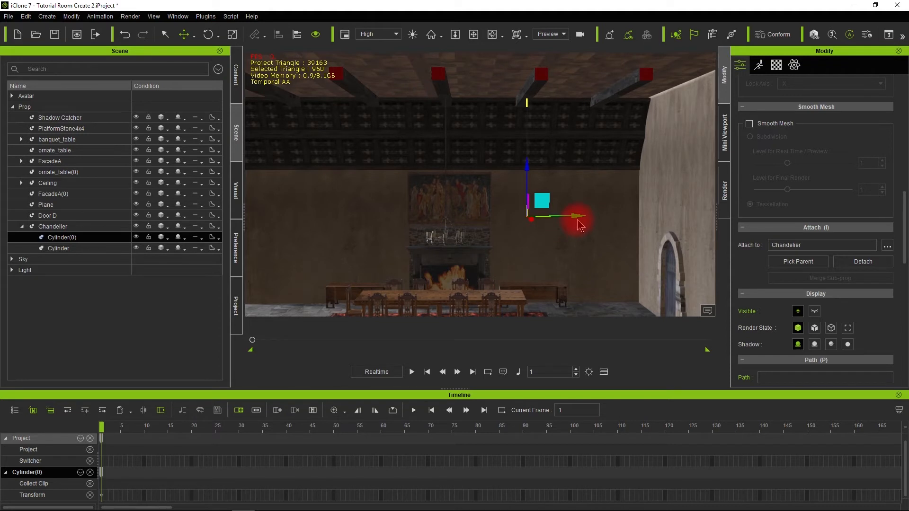
key("ctrl+z")
Duplicate the Chandelier with its attached cylinder twice along Y, placing one copy on each side of the original
left_click(56, 229)
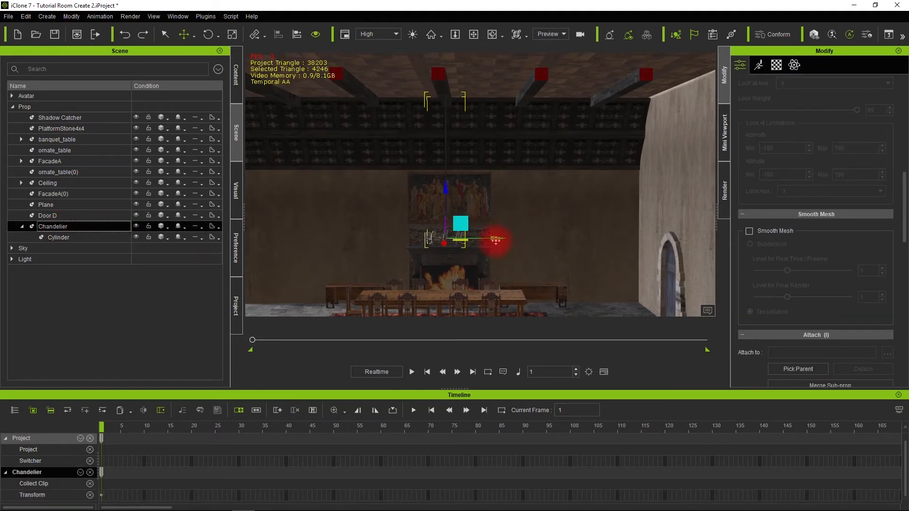
left_click_drag(494, 237, 574, 238, "ctrl")
left_click_drag(628, 269, 612, 281, "alt")
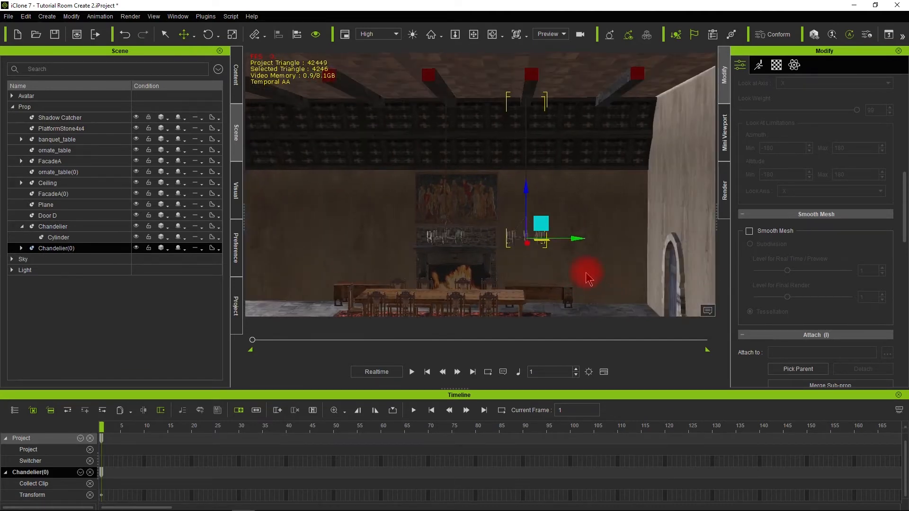
left_click_drag(575, 247, 466, 295, "ctrl")
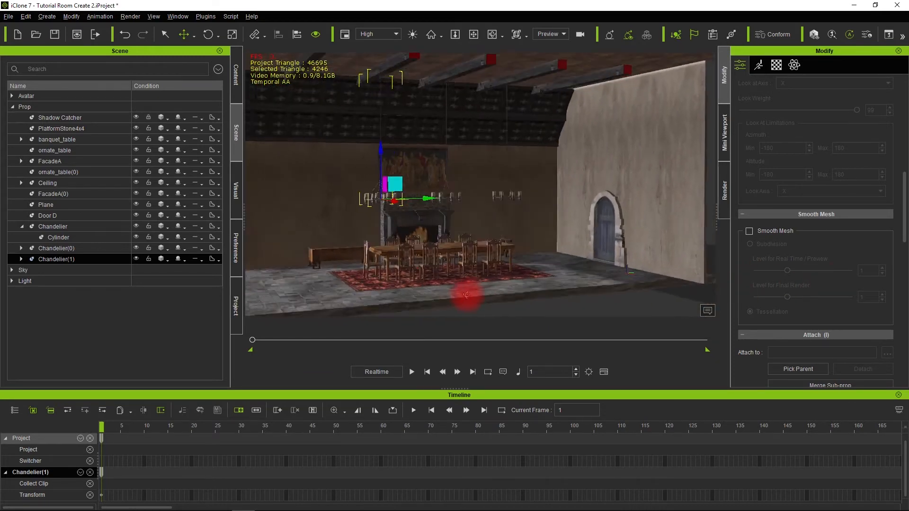
Attach Chandelier, Chandelier(0) and Chandelier(1) together to the Ceiling as their parent
left_click(109, 302)
left_click(22, 227)
left_click(358, 211)
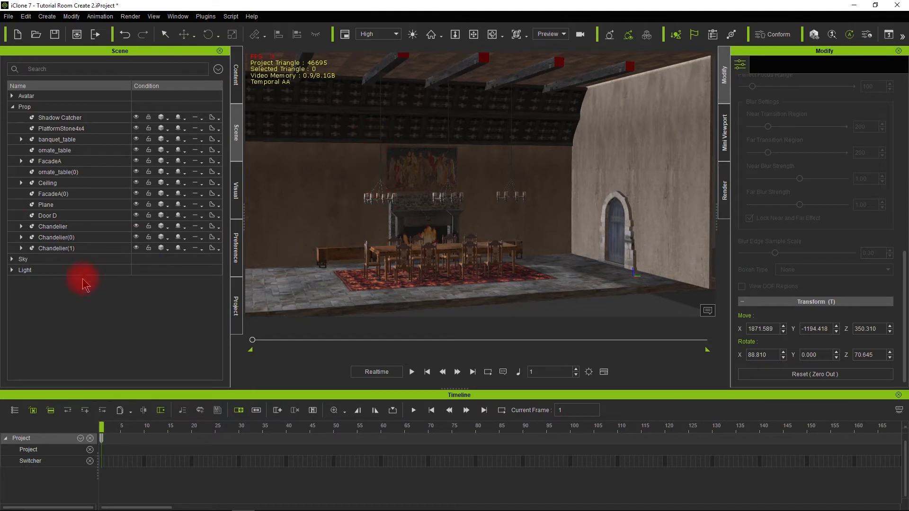
left_click(56, 251)
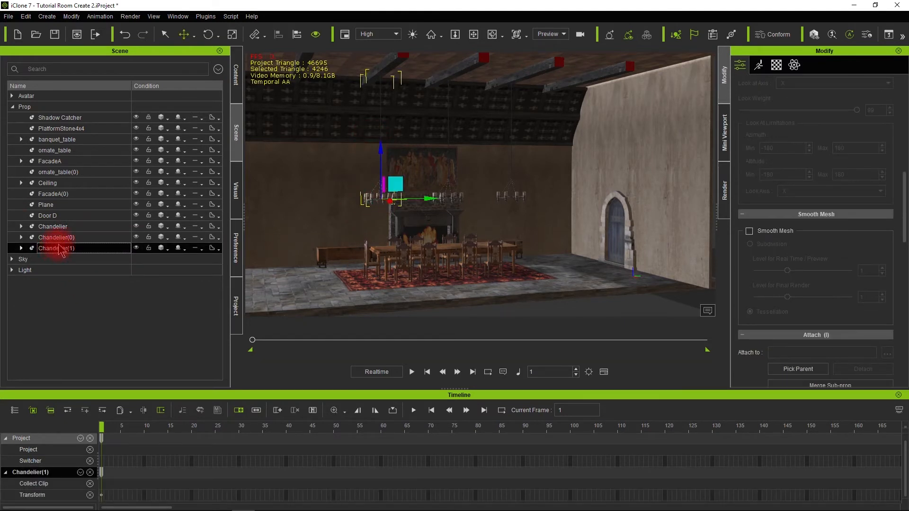
left_click(56, 237, "ctrl")
left_click(53, 226, "ctrl")
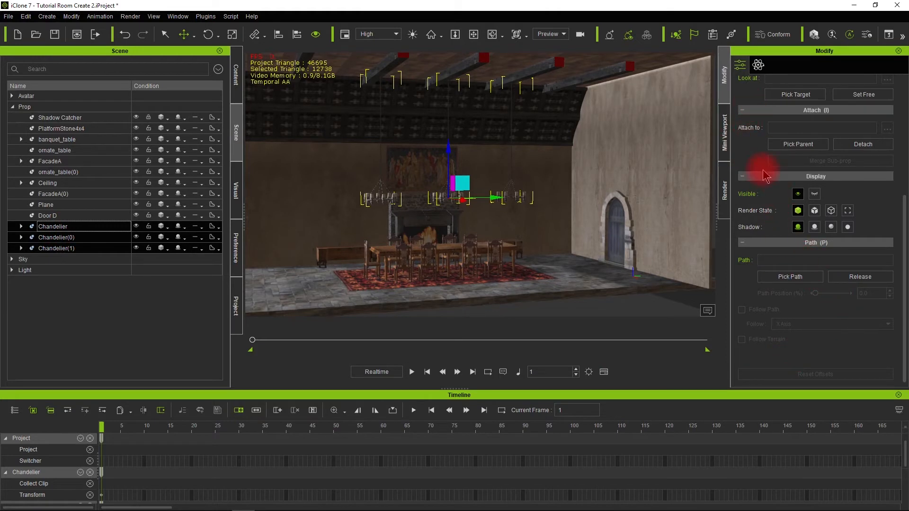
scroll(756, 211, "up", 2)
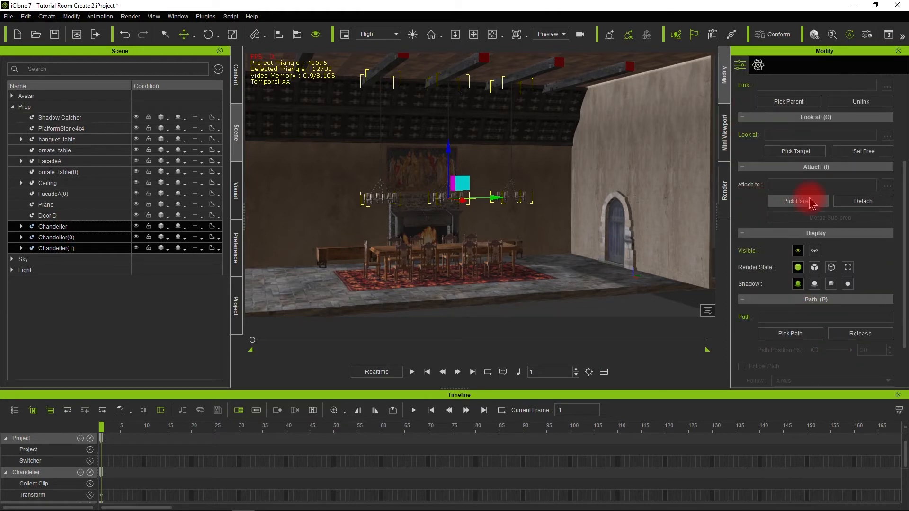
left_click(805, 201)
left_click(71, 188)
left_click(71, 183)
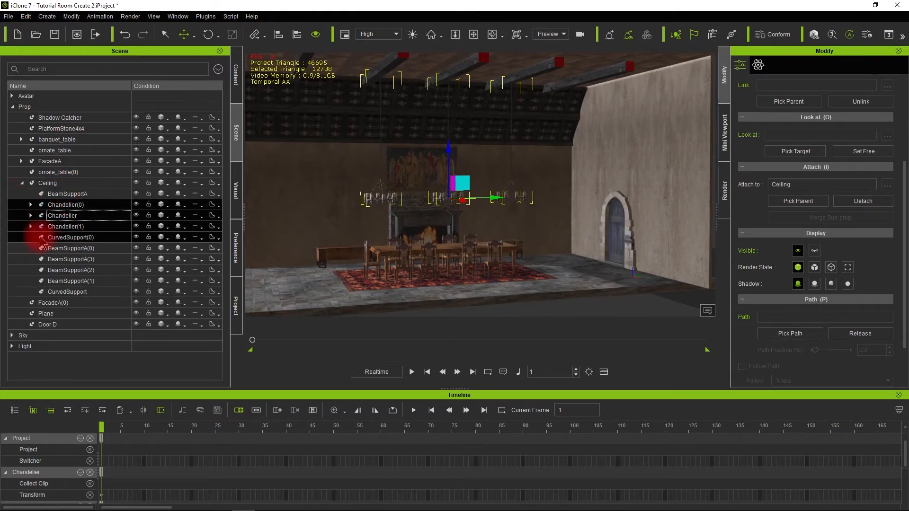
left_click(22, 182)
Hide the Ceiling and show it again to test its visibility toggle on the attached chandeliers
left_click(86, 194)
left_click(81, 183)
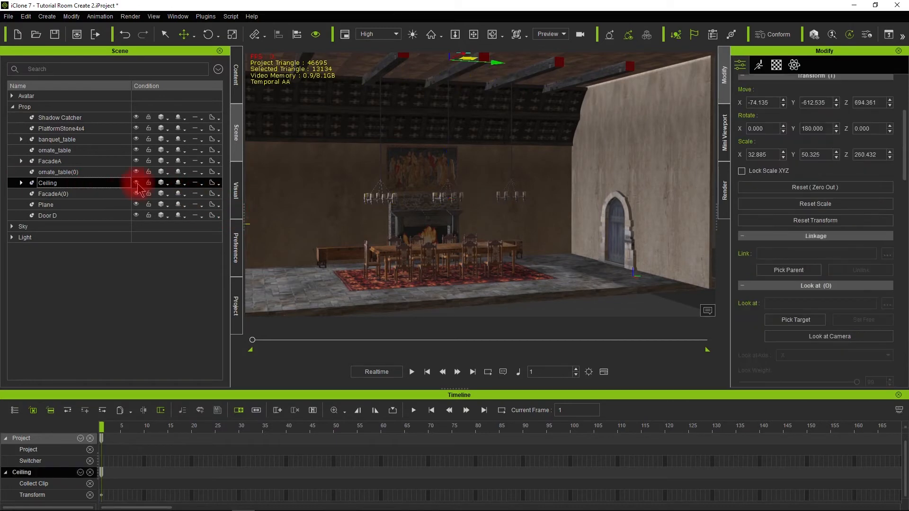
left_click(136, 183)
left_click(136, 182)
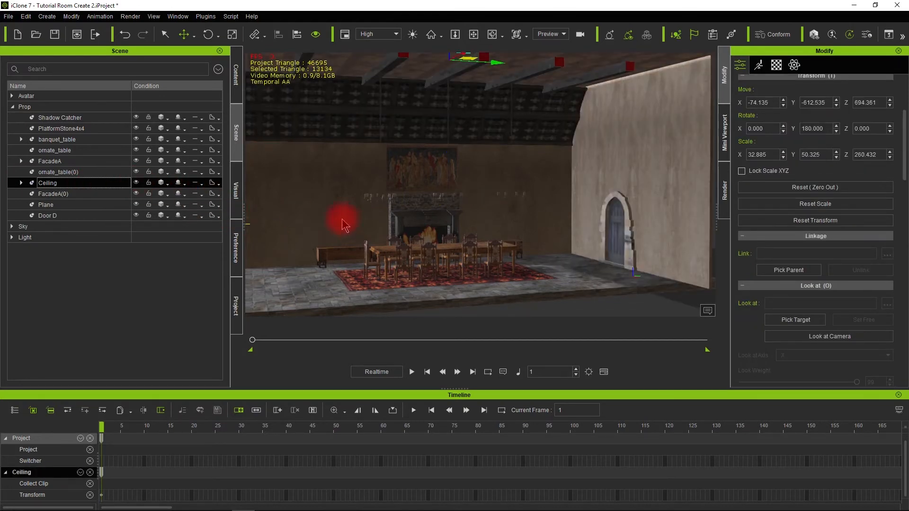
Try moving the Ceiling along X to test whether the chandeliers follow, and undo the move
left_click_drag(294, 227, 202, 242, "alt")
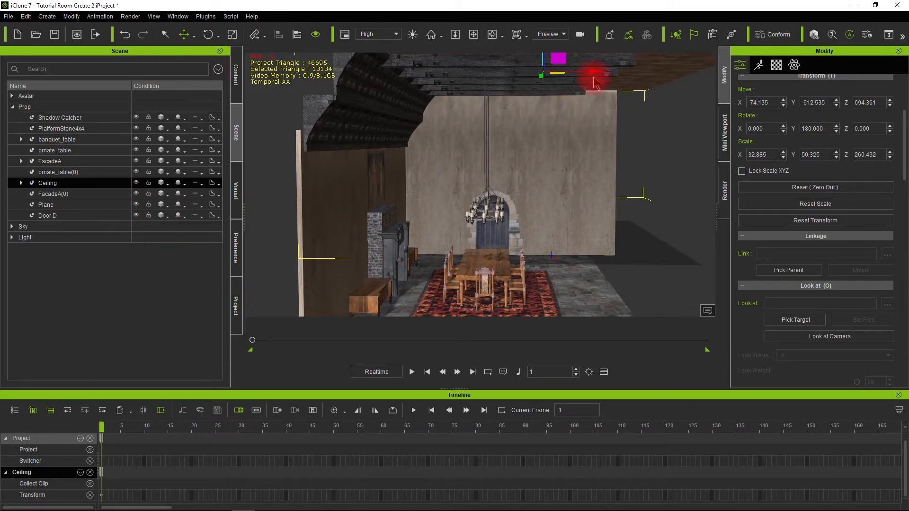
left_click_drag(593, 71, 609, 70)
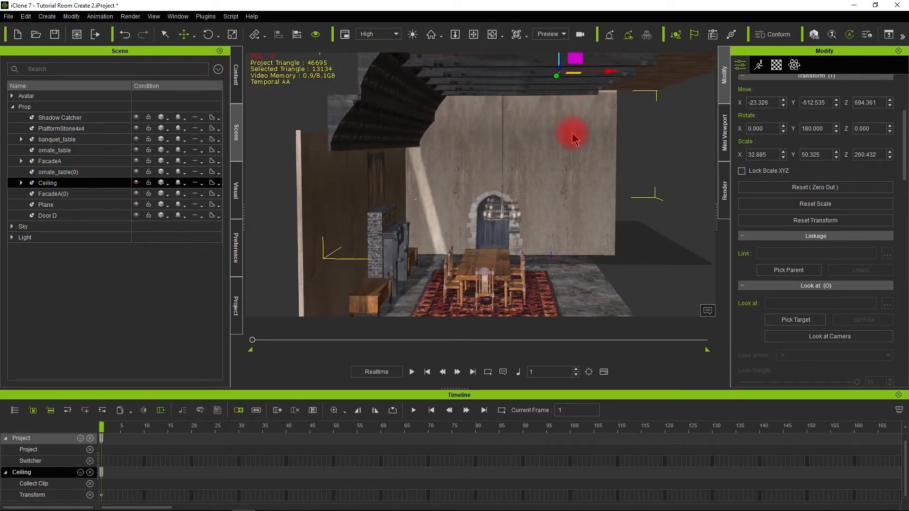
key("ctrl+z")
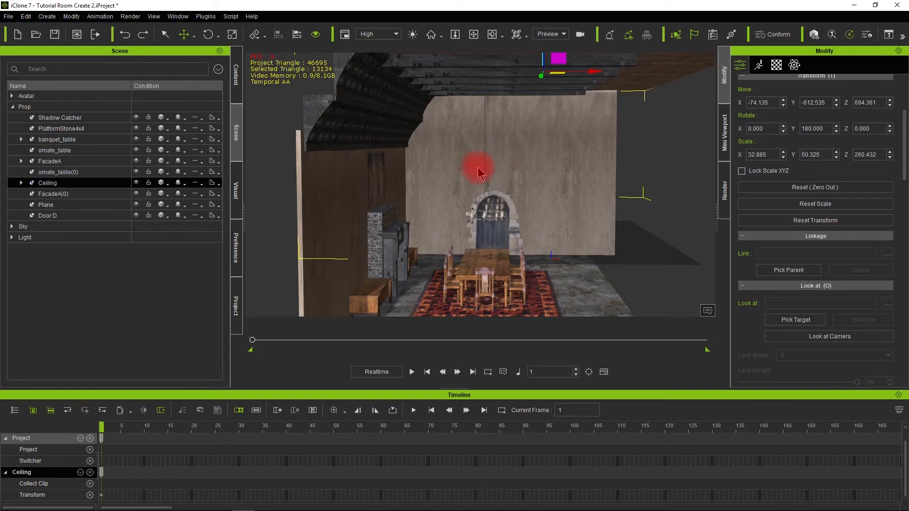
Duplicate the fireplace wall FacadeA along X toward the open side of the room, to about X 23.5
left_click_drag(574, 188, 266, 152, "alt")
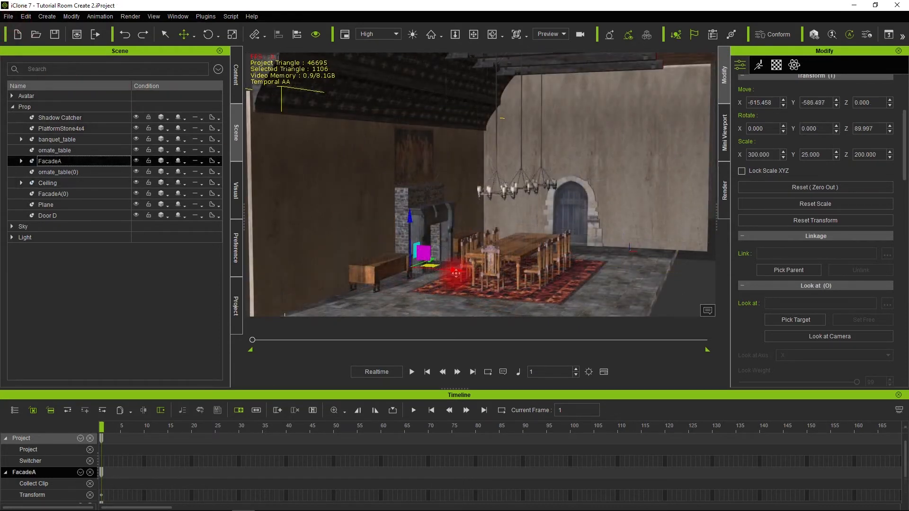
left_click_drag(558, 286, 668, 284, "ctrl")
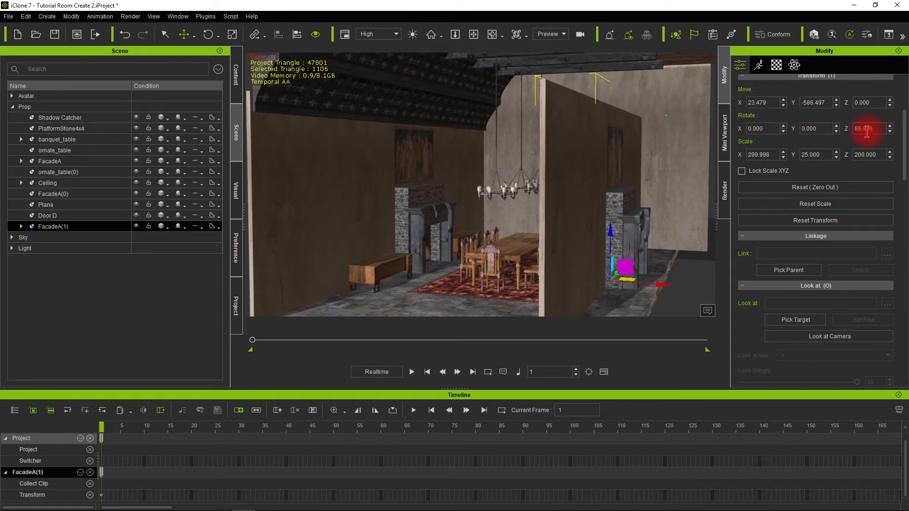
Rotate the copied wall FacadeA(1) to 270 degrees about Z and move it outward to about X 130
left_click(208, 34)
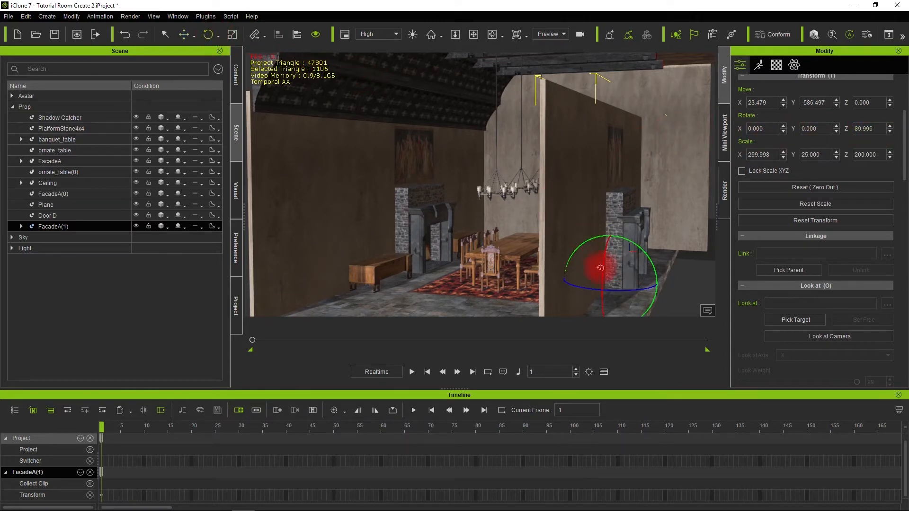
left_click_drag(620, 289, 538, 294)
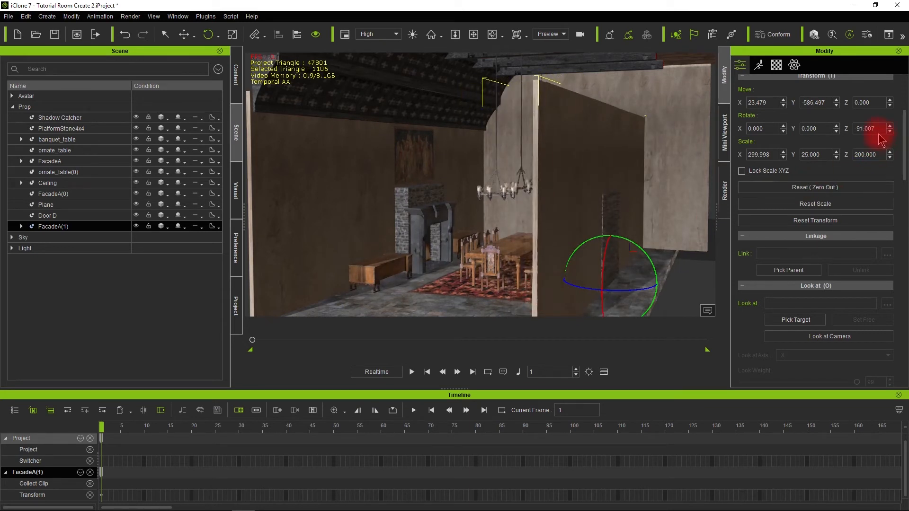
type("27")
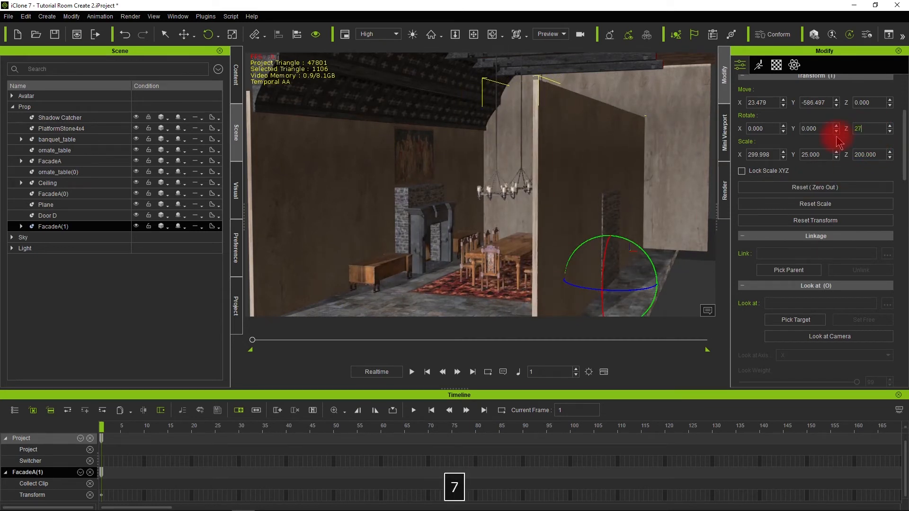
type("0")
key("Return")
left_click(183, 35)
mouse_move(656, 286)
left_mouse_down()
mouse_move(695, 290)
mouse_move(648, 294)
left_mouse_up()
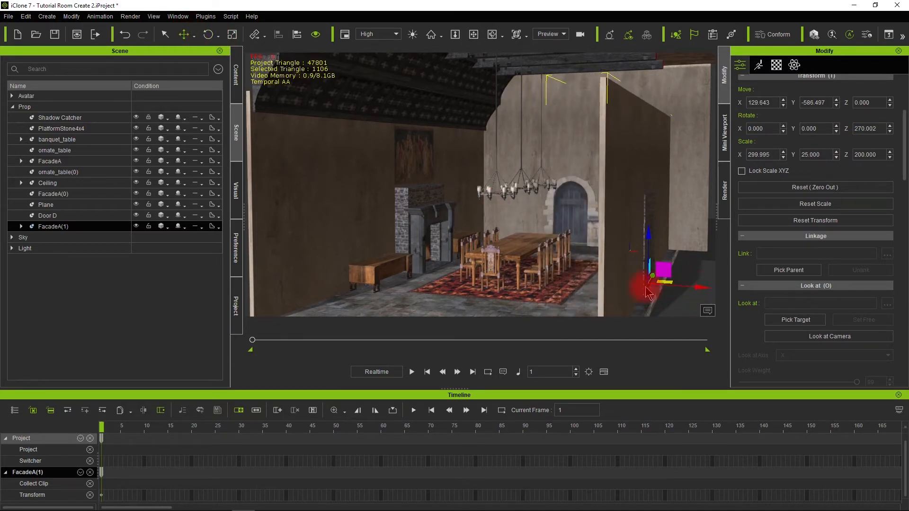
Duplicate CurvedSupport and CurvedSupport(0) together along X to the ceiling edge above the copied wall
left_click_drag(379, 292, 368, 145, "alt")
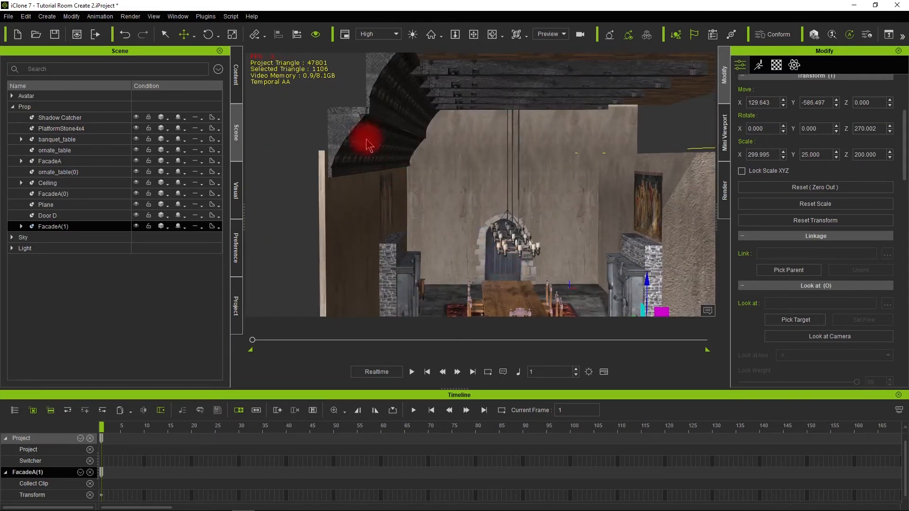
left_click(369, 128)
left_click(384, 119)
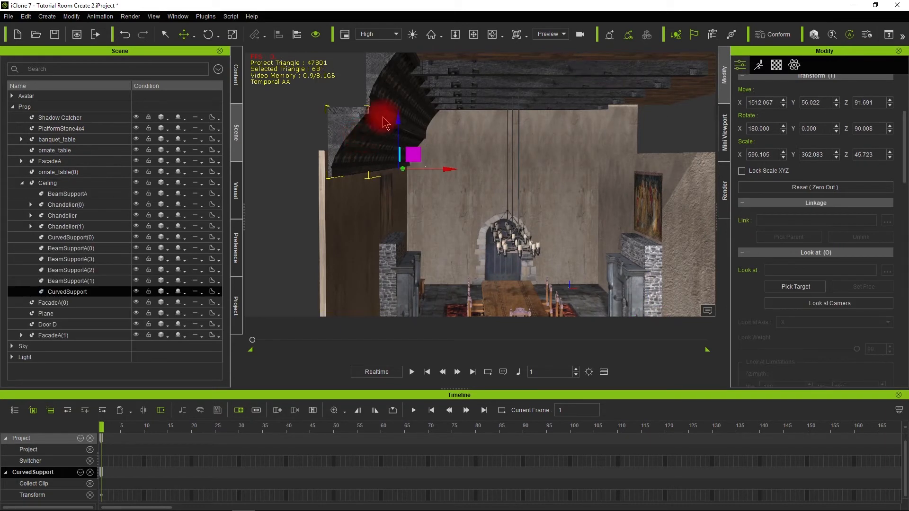
left_click(384, 97, "ctrl")
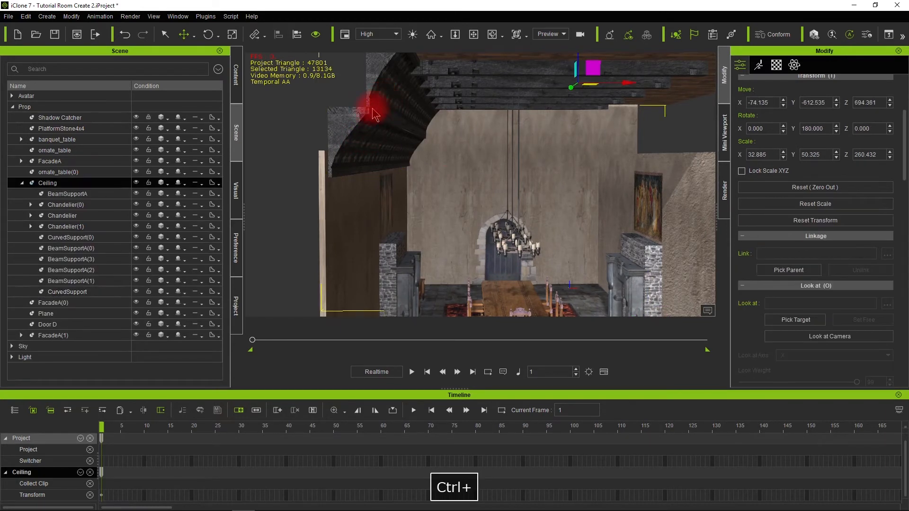
left_click(360, 129)
left_click(360, 134)
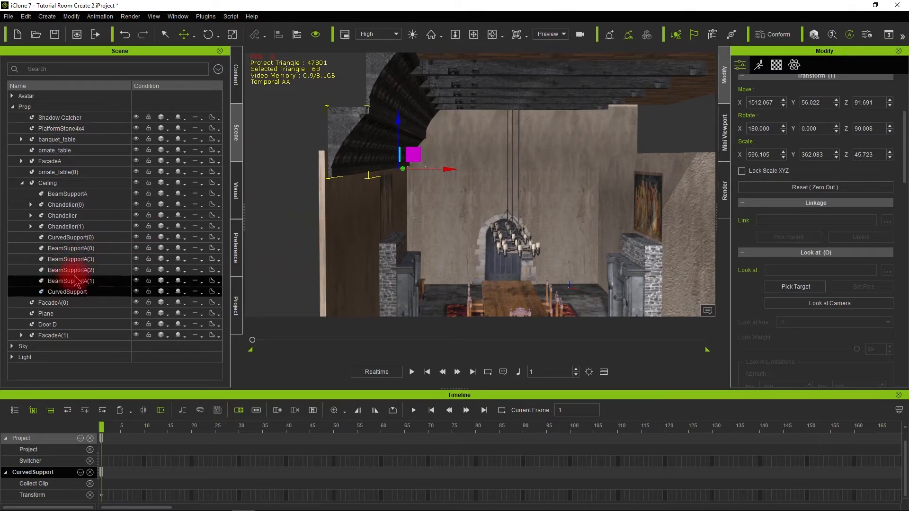
left_click(74, 237, "ctrl")
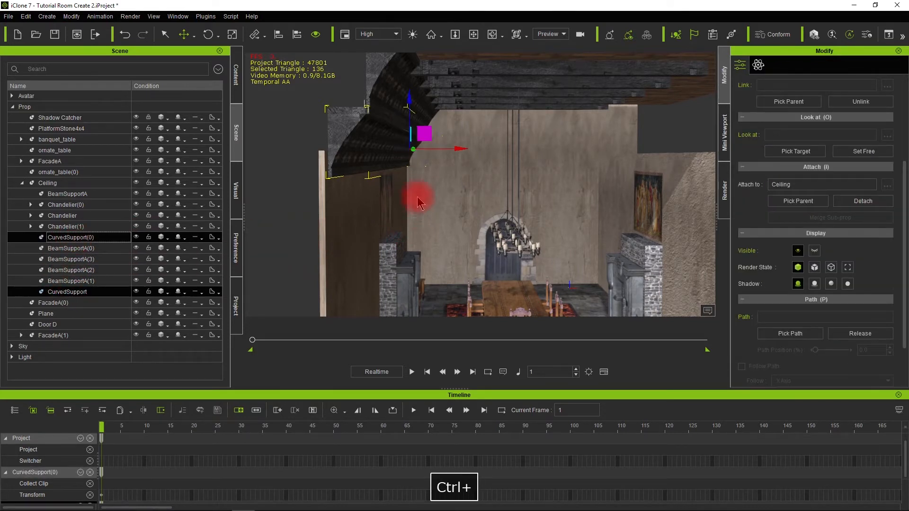
mouse_move(461, 148)
left_mouse_down("ctrl")
mouse_move(635, 158)
mouse_move(663, 174)
left_mouse_up("ctrl")
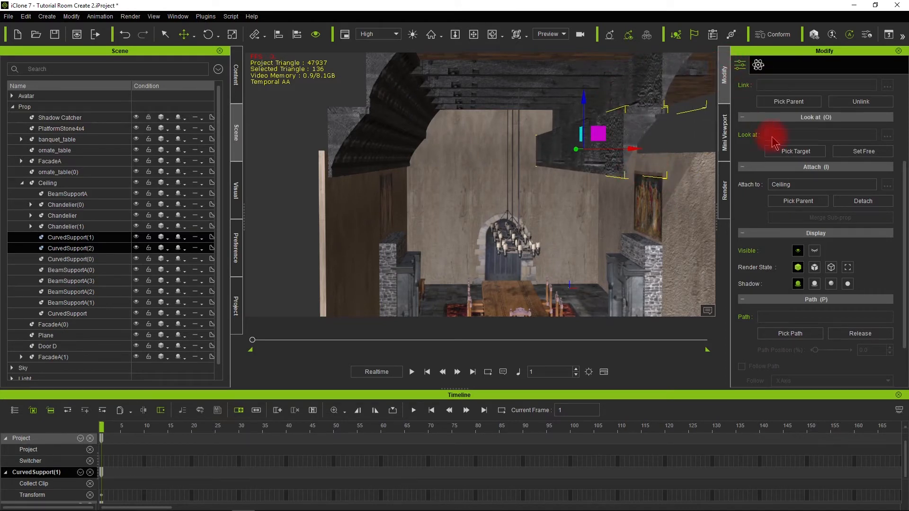
Rotate the two copied curved supports about the vertical axis so they mirror the originals across the room
scroll(769, 151, "up", 3)
left_click(208, 34)
left_click_drag(617, 148, 532, 153)
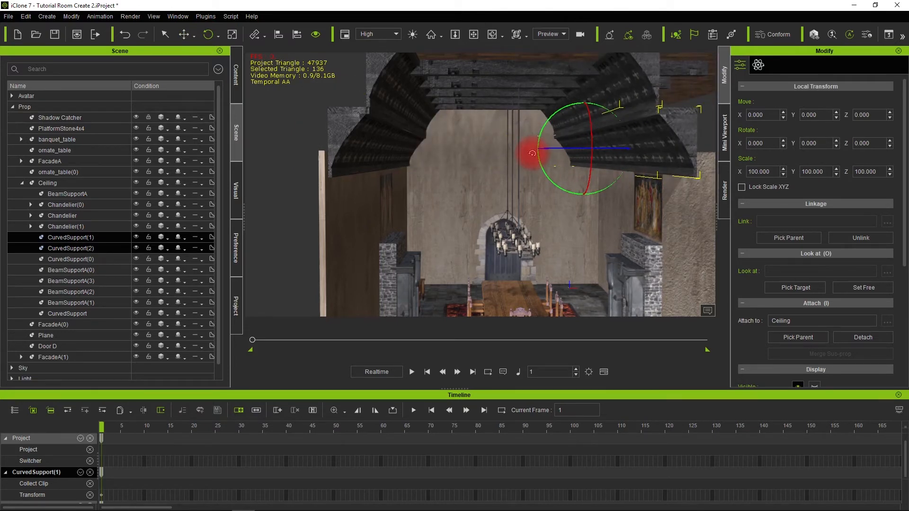
scroll(491, 187, "down", 5)
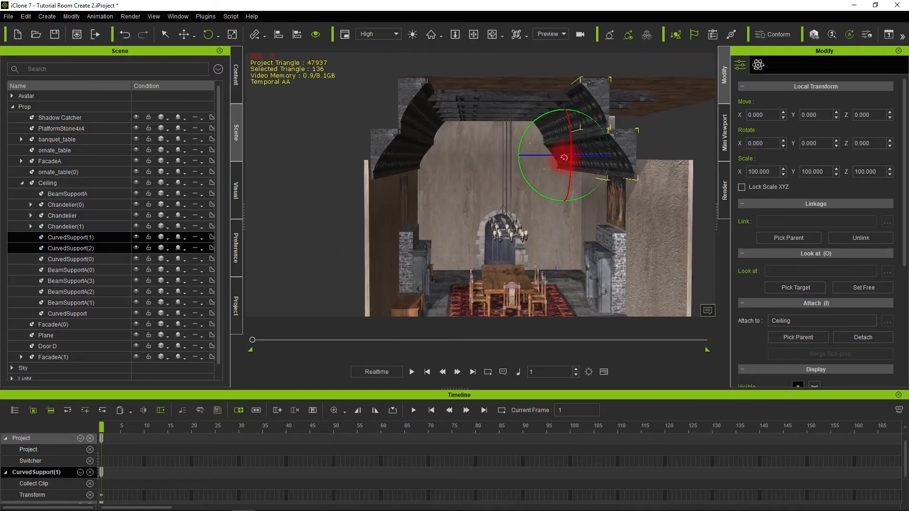
left_click_drag(560, 156, 559, 158)
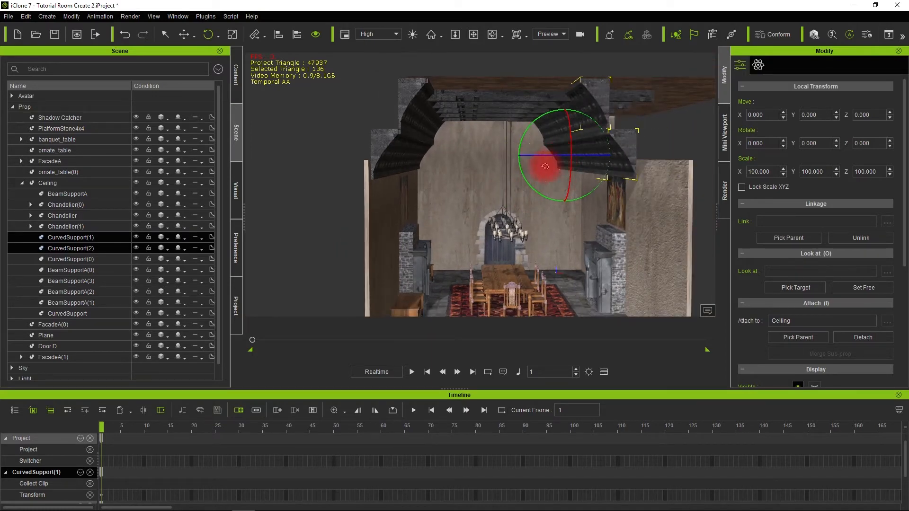
Move the two copied curved supports together along X outward until they reach above the copied wall
left_click(194, 36)
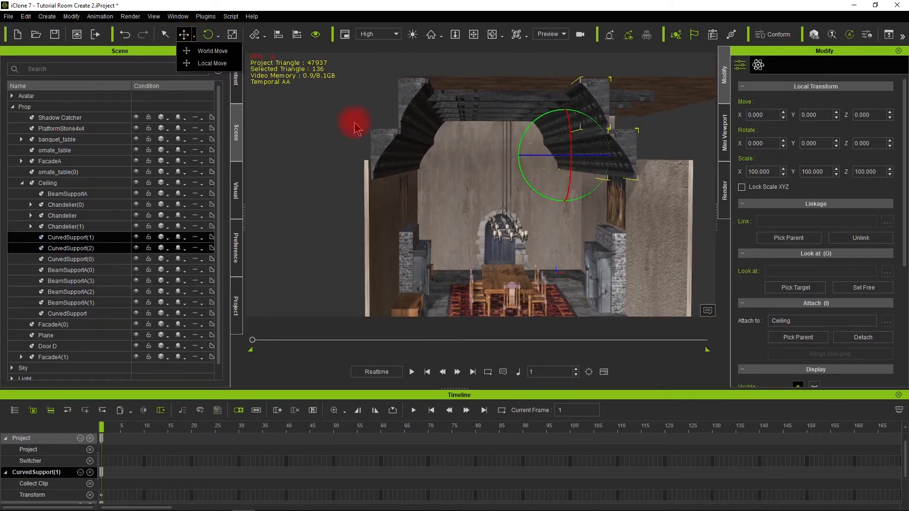
left_click(201, 51)
left_click(184, 35)
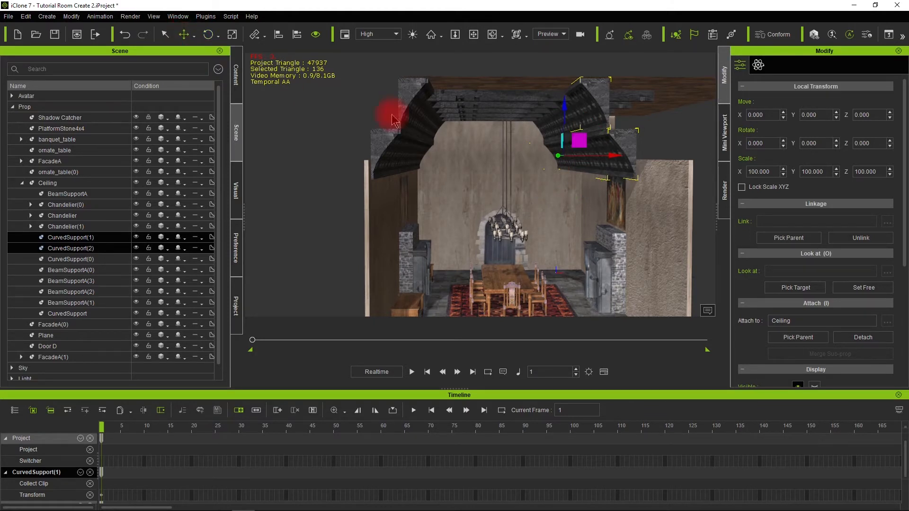
left_click_drag(609, 157, 645, 166)
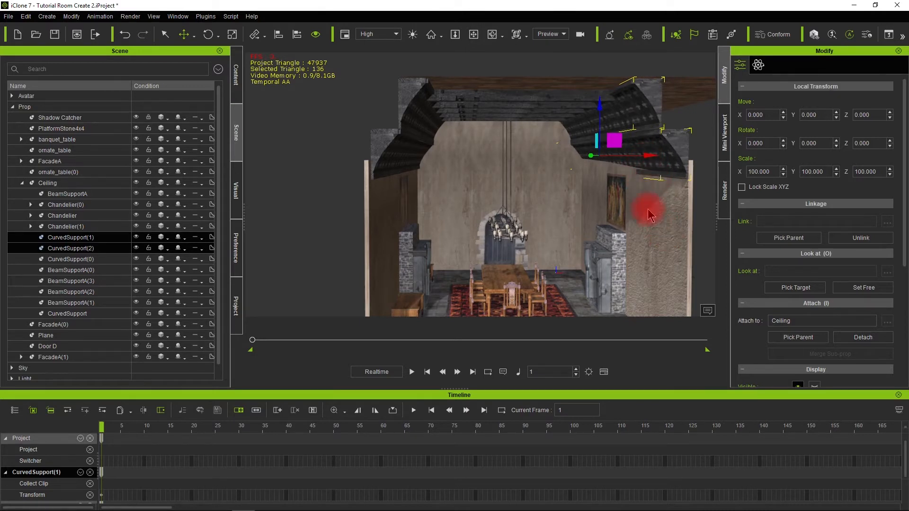
Set the Z rotation of the lower copied support, CurvedSupport(1), to 270 degrees
left_click(653, 217)
left_click(651, 148)
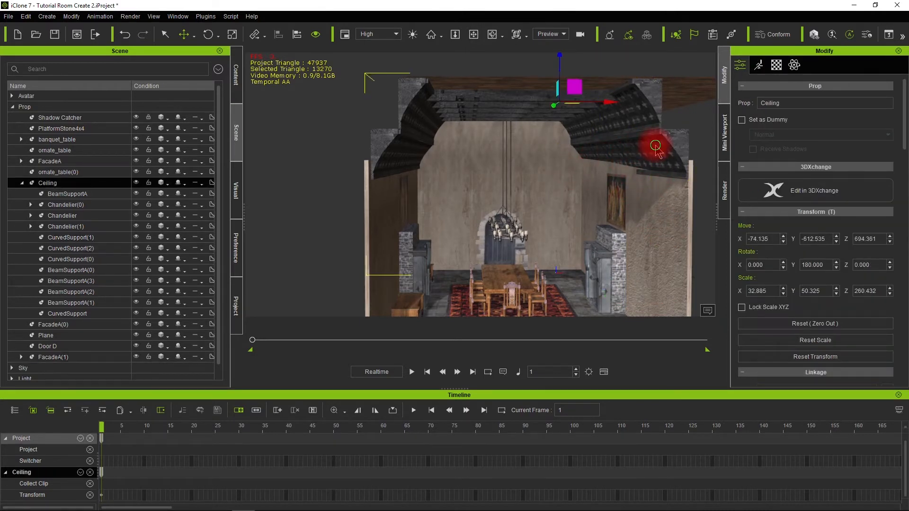
left_click(655, 148)
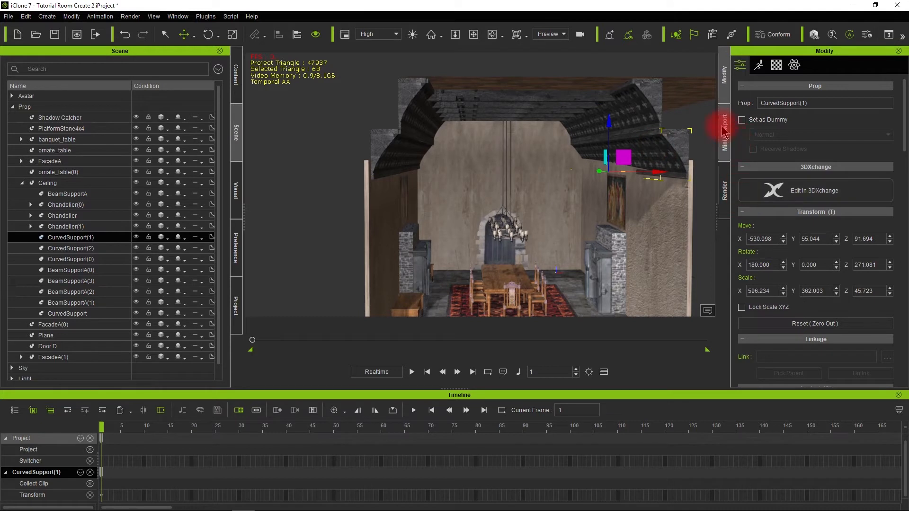
scroll(788, 199, "down", 3)
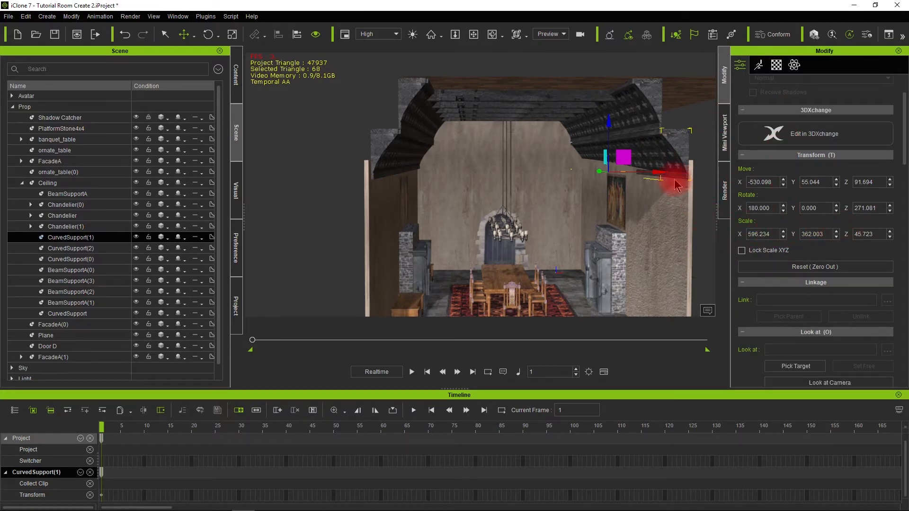
left_click(213, 35)
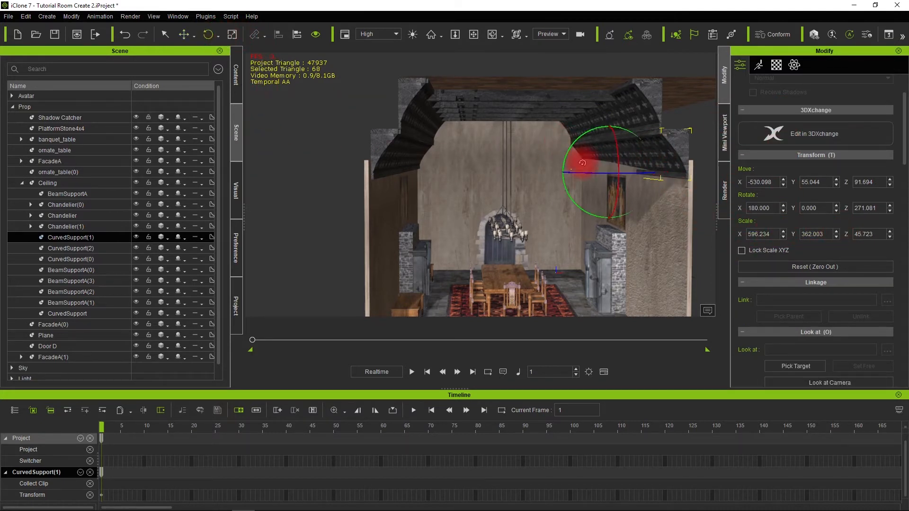
left_click_drag(590, 176, 608, 182)
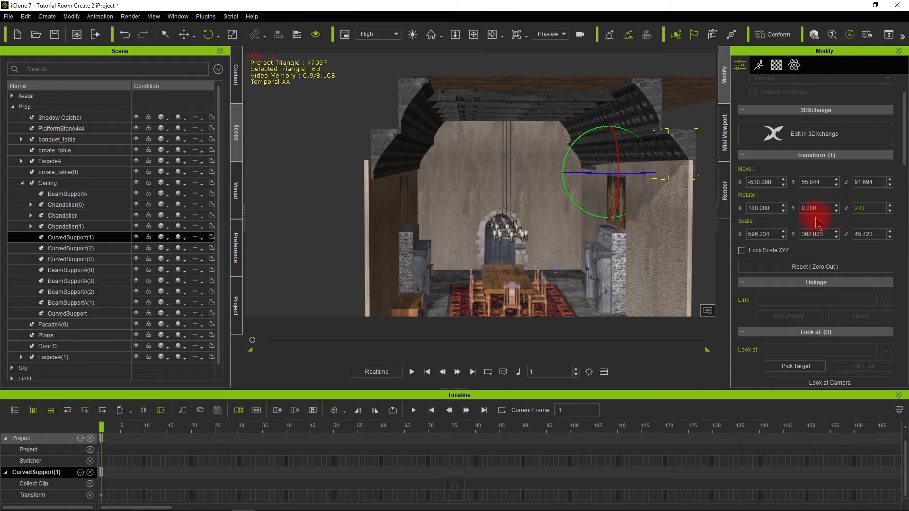
key("Return")
Set the Z rotation of the upper copied support, CurvedSupport(2), to 270 degrees
left_click(641, 112)
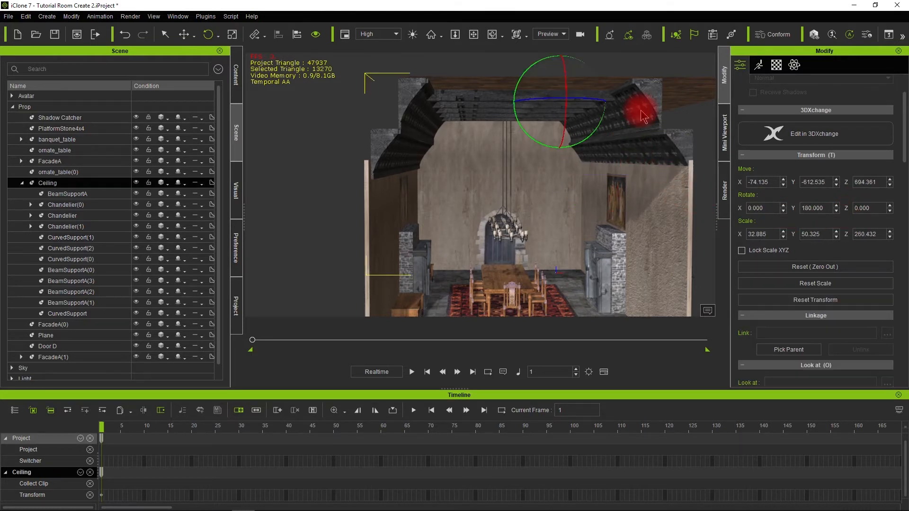
left_click(641, 113)
left_click(856, 209)
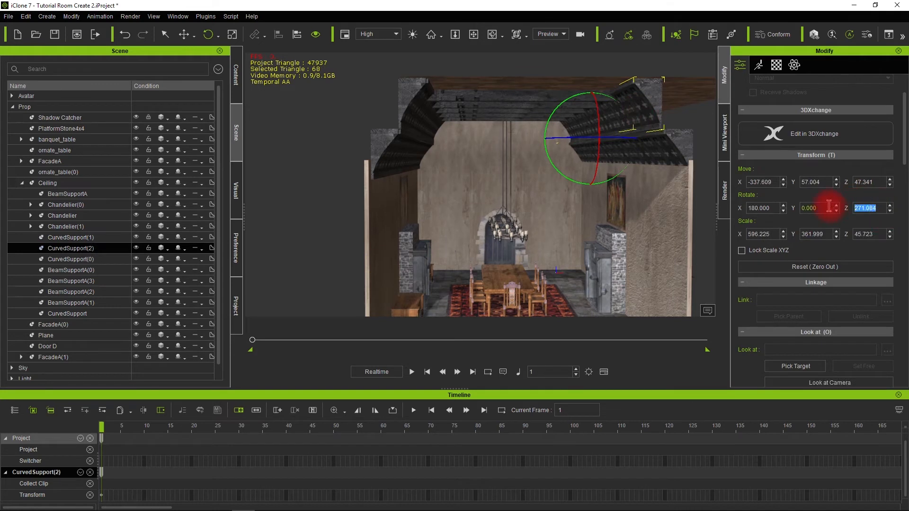
type("270")
key("Return")
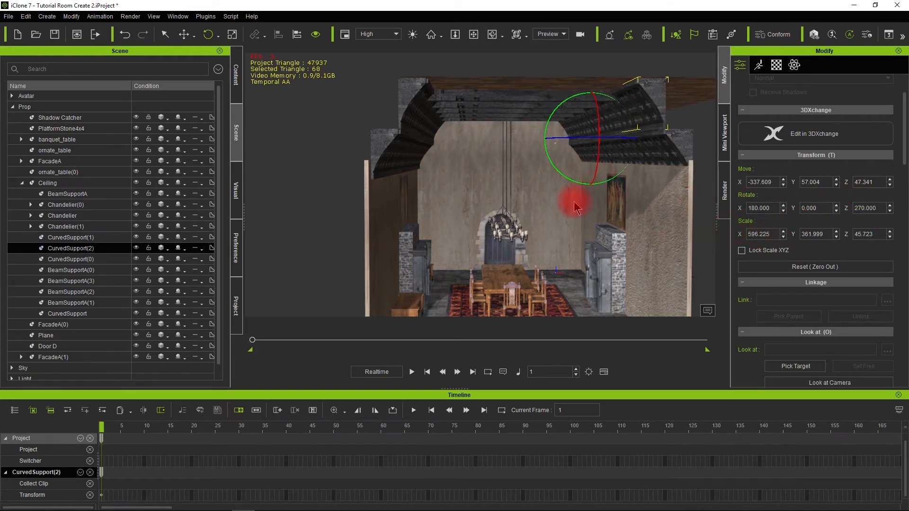
Move CurvedSupport(1) slightly inward along X to about -500 so it lines up with the copied wall
left_click_drag(585, 204, 600, 203, "alt")
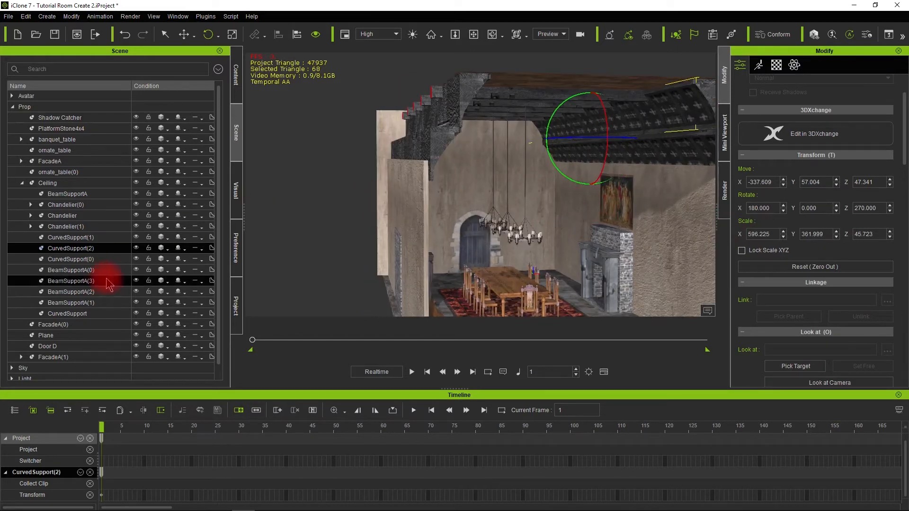
left_click_drag(655, 249, 664, 149, "alt")
left_click(664, 149)
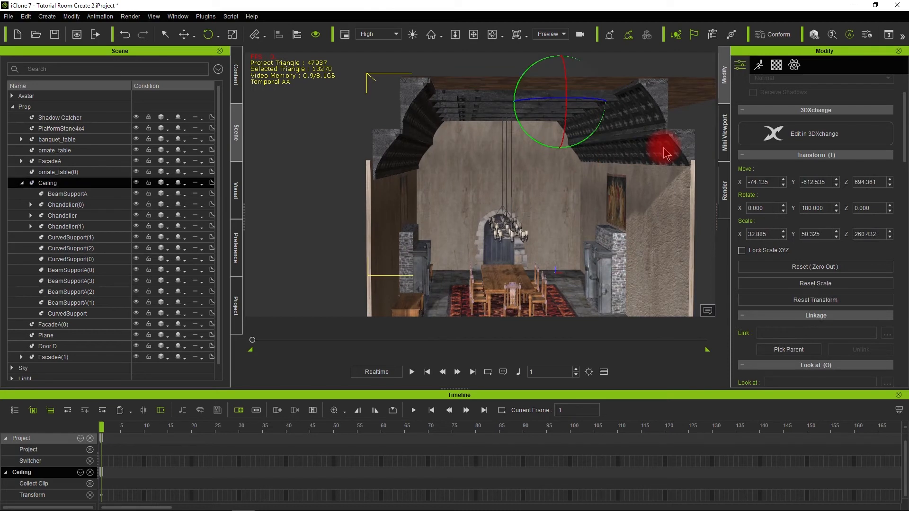
left_click(664, 150)
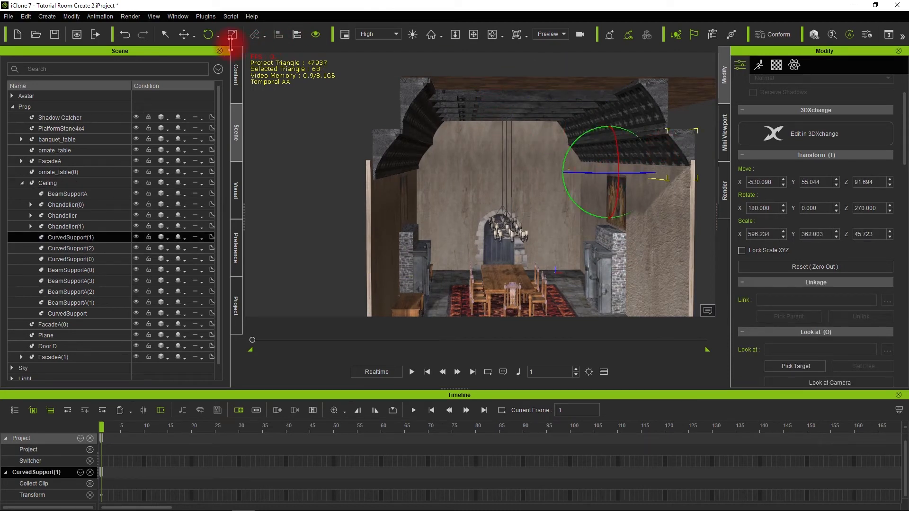
left_click(185, 34)
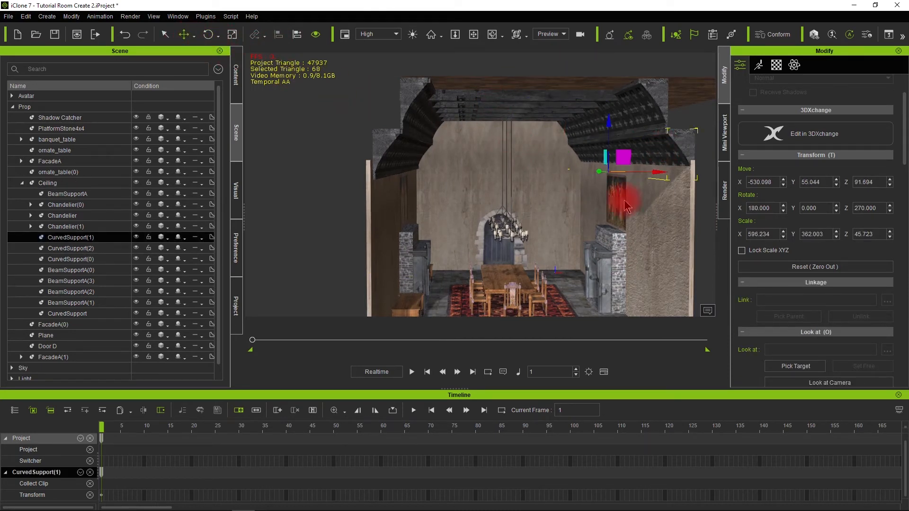
left_click_drag(658, 172, 659, 173)
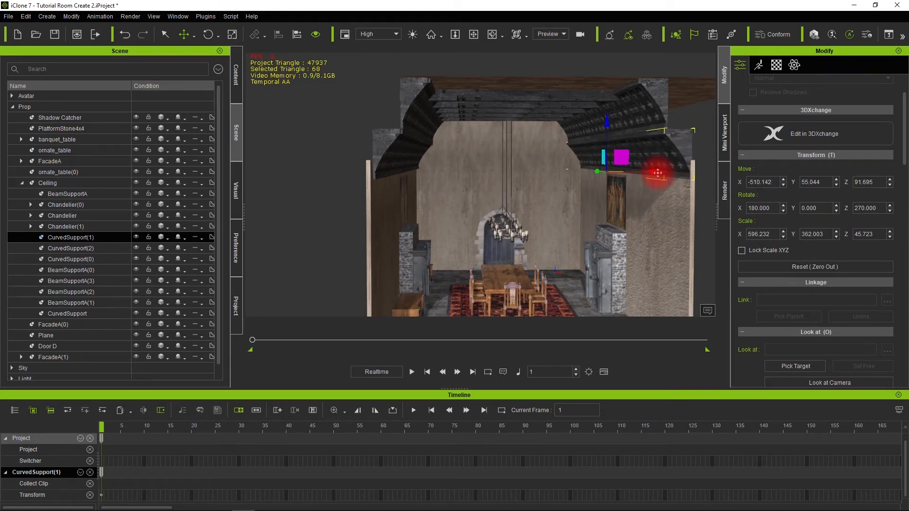
Move CurvedSupport(2) slightly inward along X to about -303 so it lines up with CurvedSupport(1)
left_click(648, 107)
left_click(661, 124)
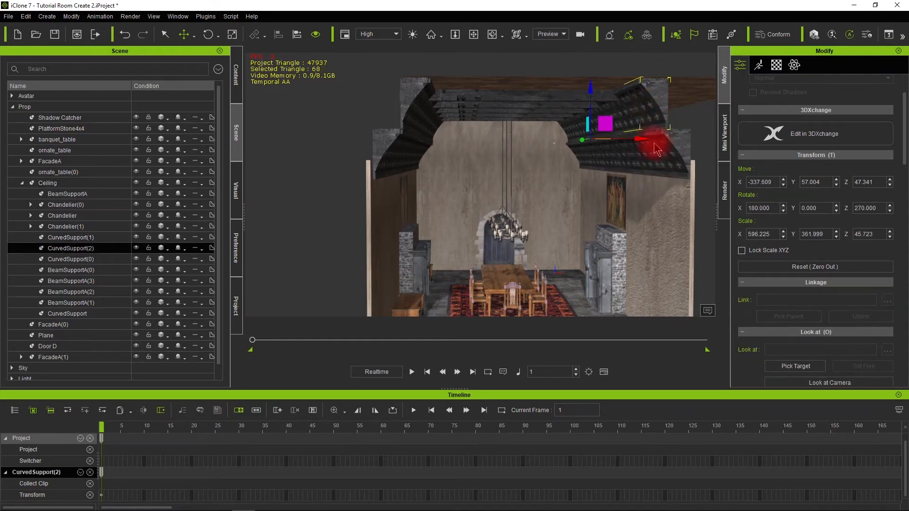
left_click_drag(641, 139, 637, 141)
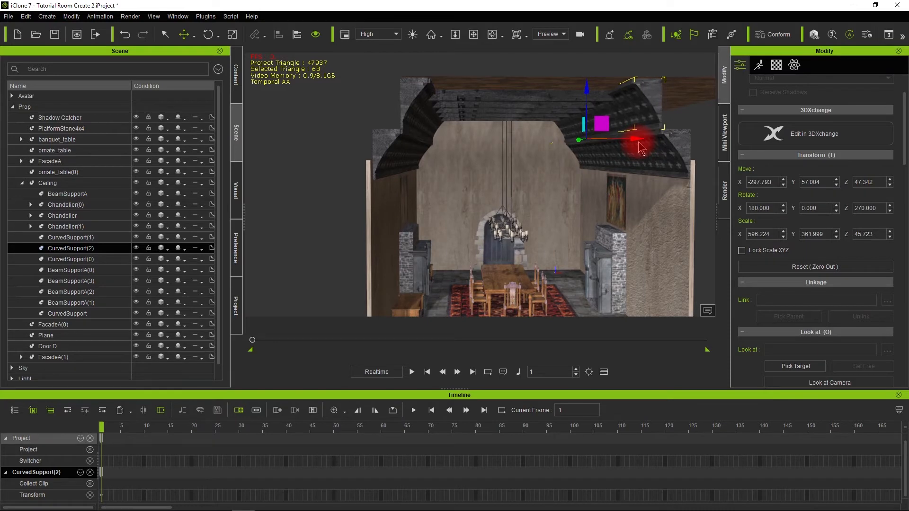
Examine the ceiling beams, curved supports and both fireplace walls from inside the room, and collapse the Ceiling group
scroll(676, 152, "up", 4)
left_click_drag(676, 166, 516, 186, "alt")
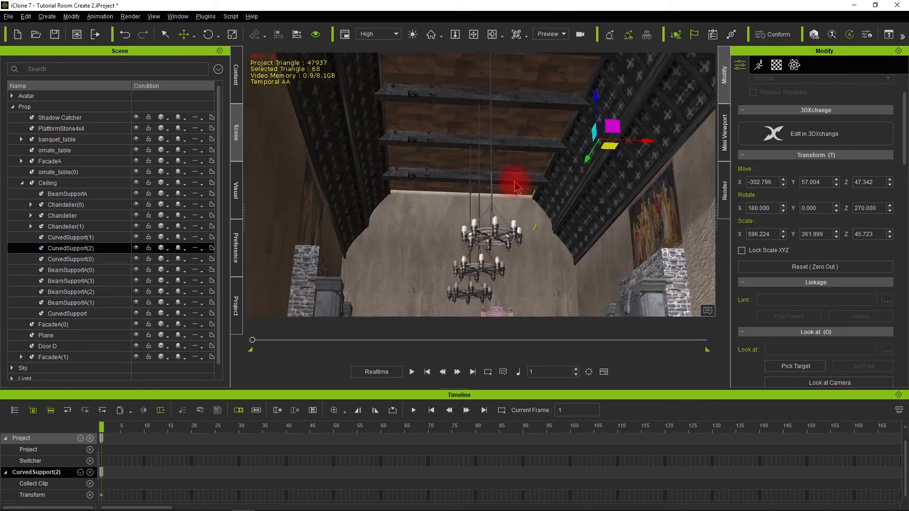
left_click(544, 74)
left_click_drag(539, 121, 488, 222, "alt")
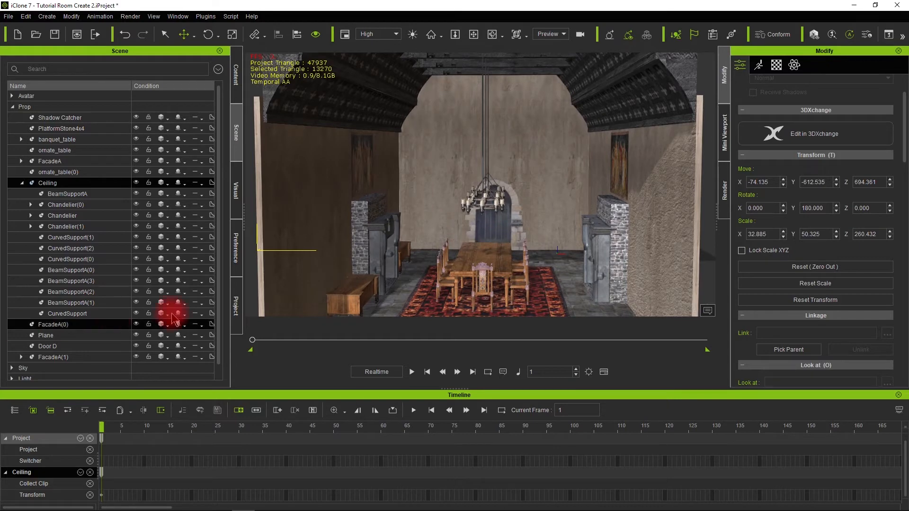
scroll(445, 194, "down", 2)
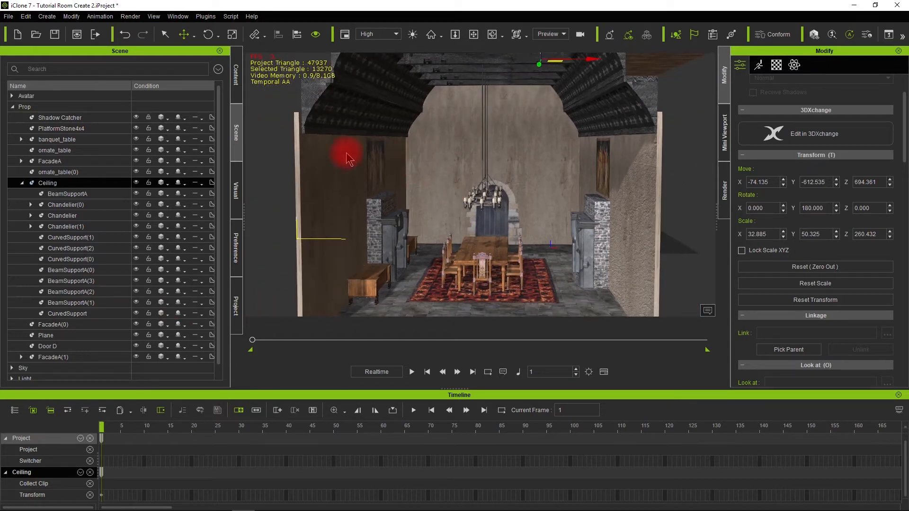
left_click(21, 183)
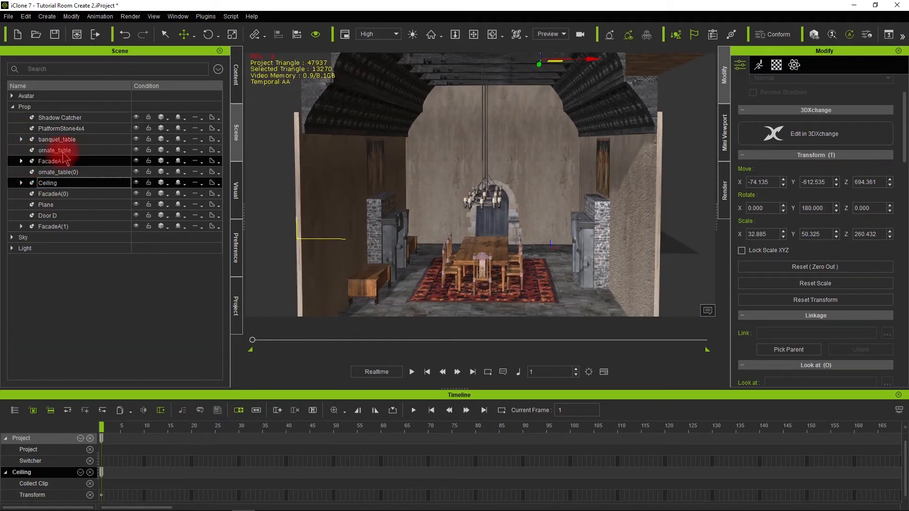
left_click(96, 225)
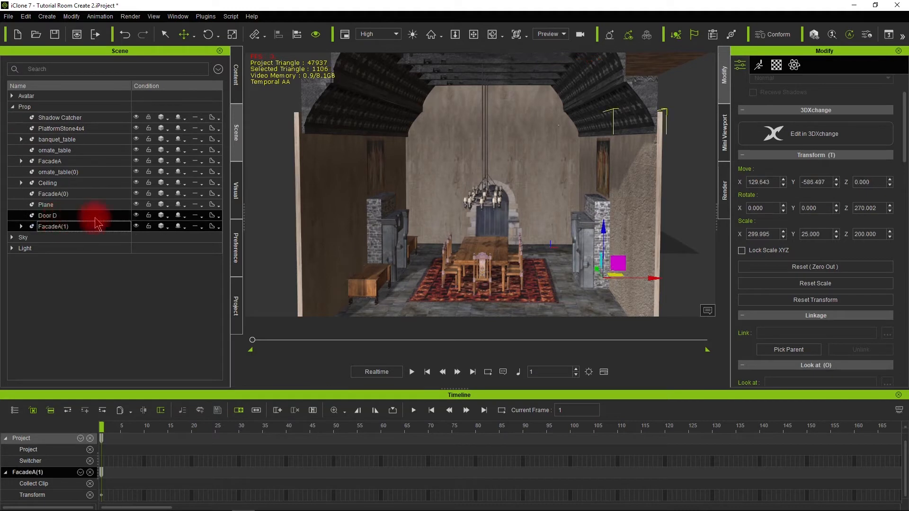
scroll(436, 252, "up", 1)
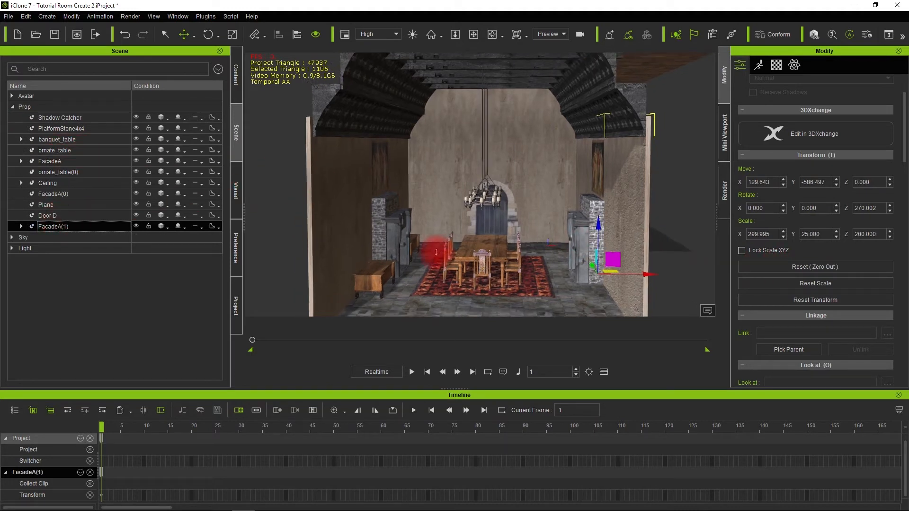
scroll(436, 252, "down", 1)
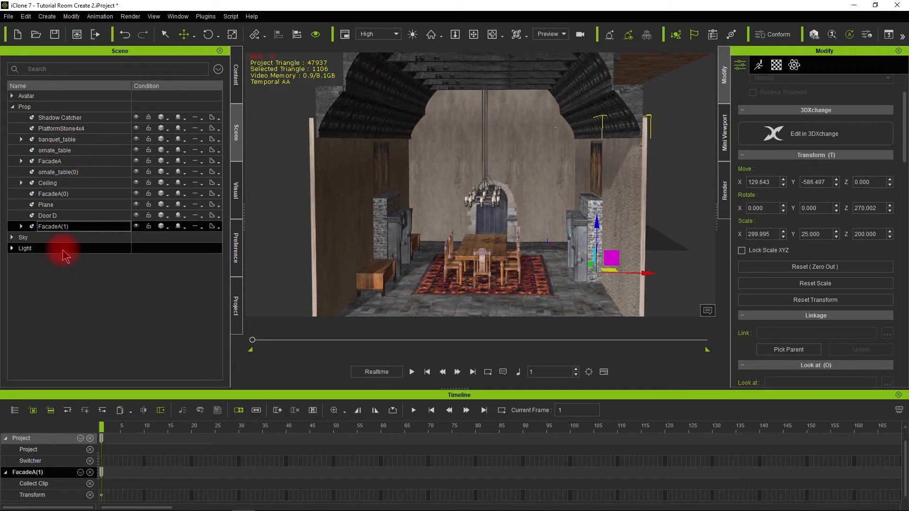
left_click(56, 294)
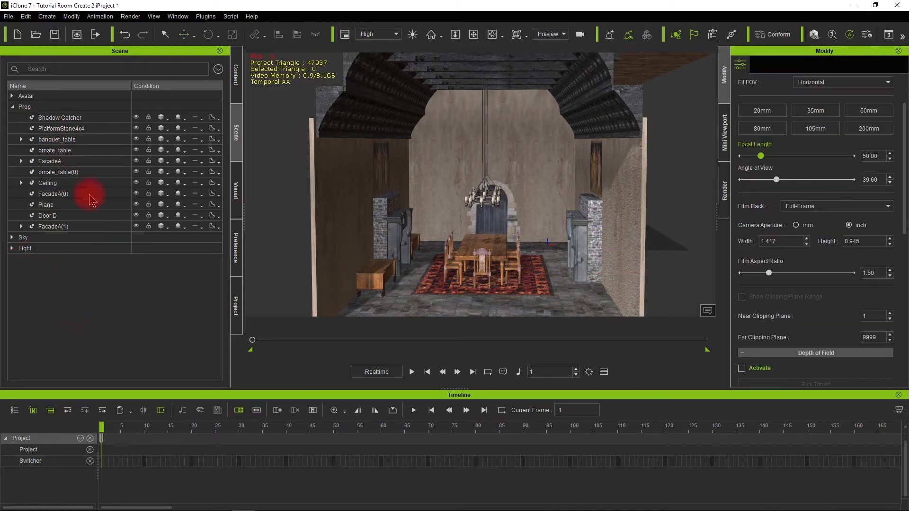
Expand the Light group in the scene list and add a spotlight to the scene
left_click(11, 248)
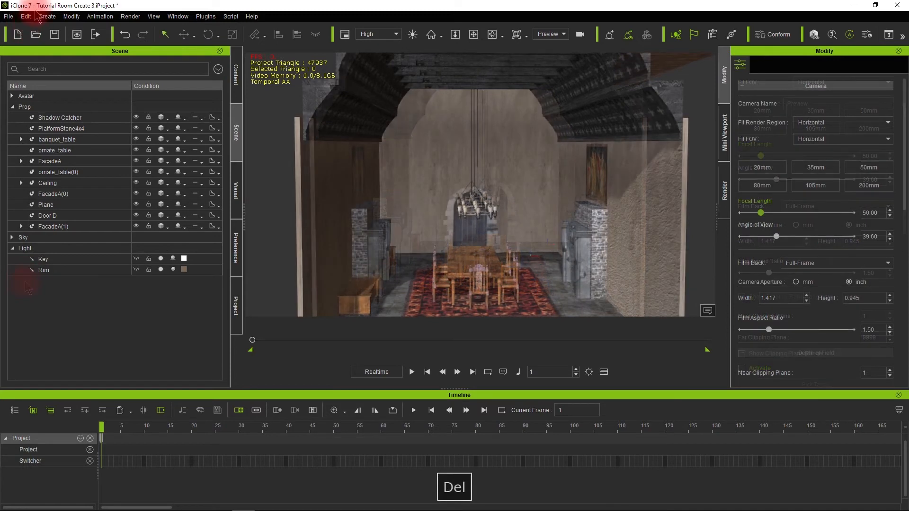
left_click(47, 16)
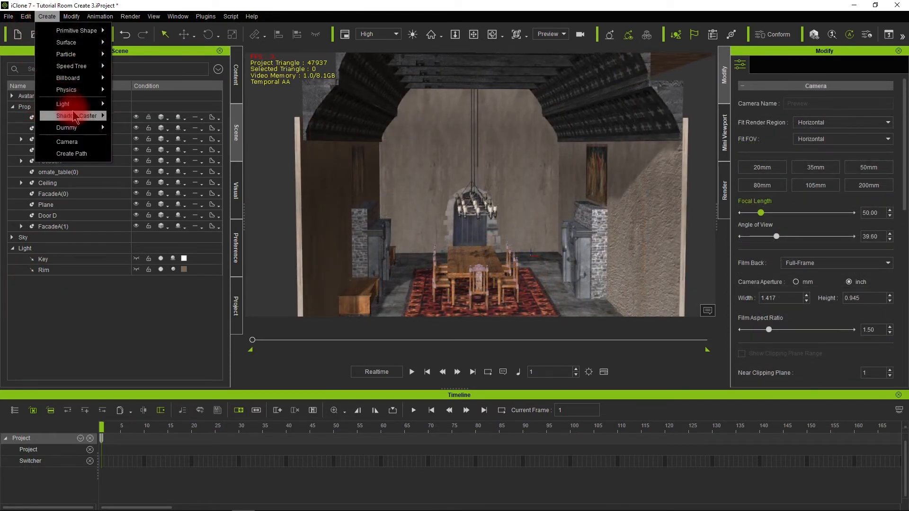
mouse_move(90, 104)
left_click(134, 119)
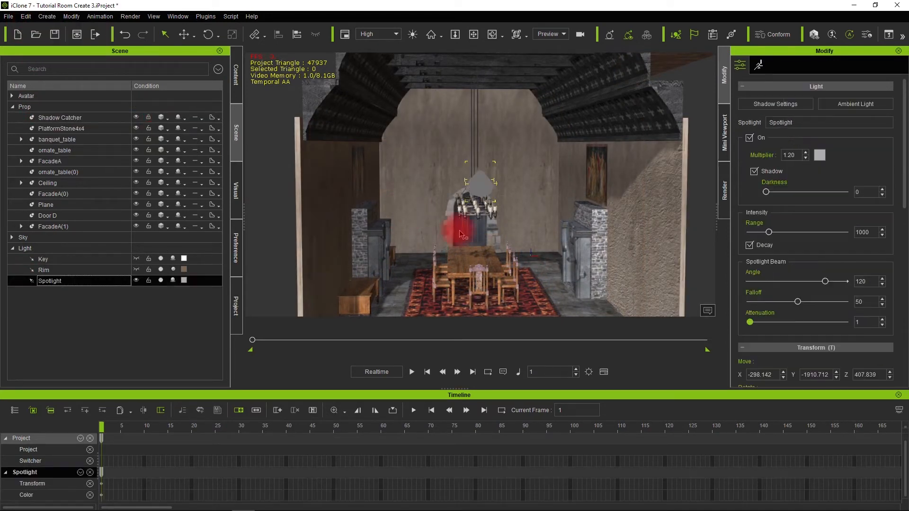
Move the spotlight along Y into the room, to about -1150
left_click_drag(513, 219, 435, 256, "alt")
left_click(186, 35)
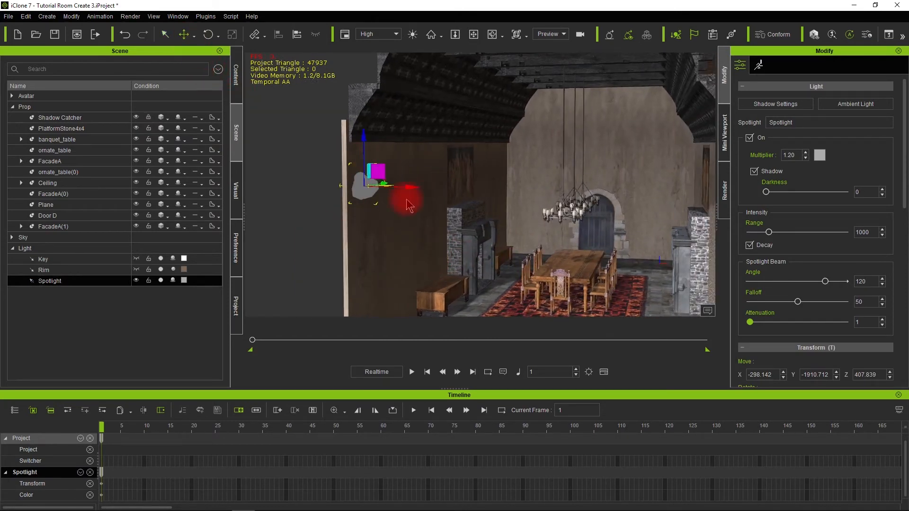
left_click_drag(510, 222, 400, 227, "alt")
left_click_drag(406, 183, 716, 189)
Move the spotlight along X away from the fireplace wall, to about -209
middle_click_drag(609, 219, 426, 207, "alt")
left_click_drag(503, 232, 593, 227, "alt")
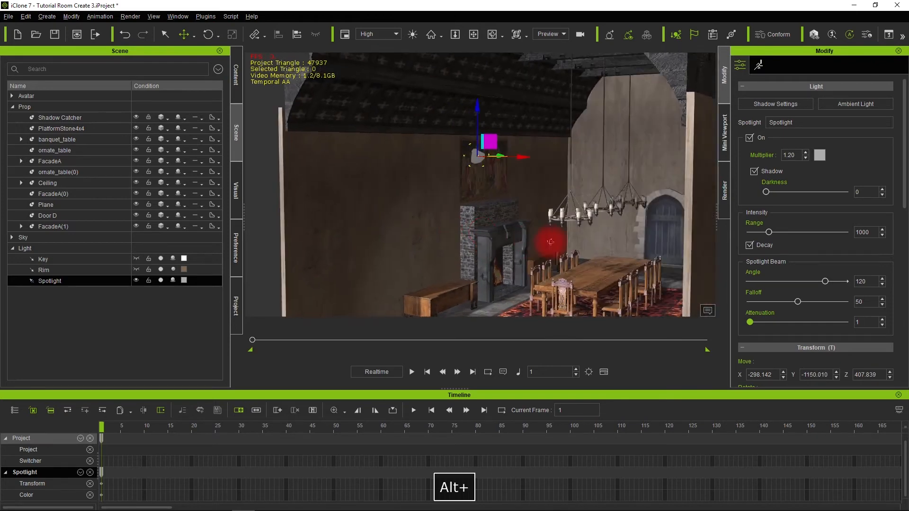
left_click_drag(534, 158, 574, 204)
left_click_drag(573, 203, 395, 232, "alt")
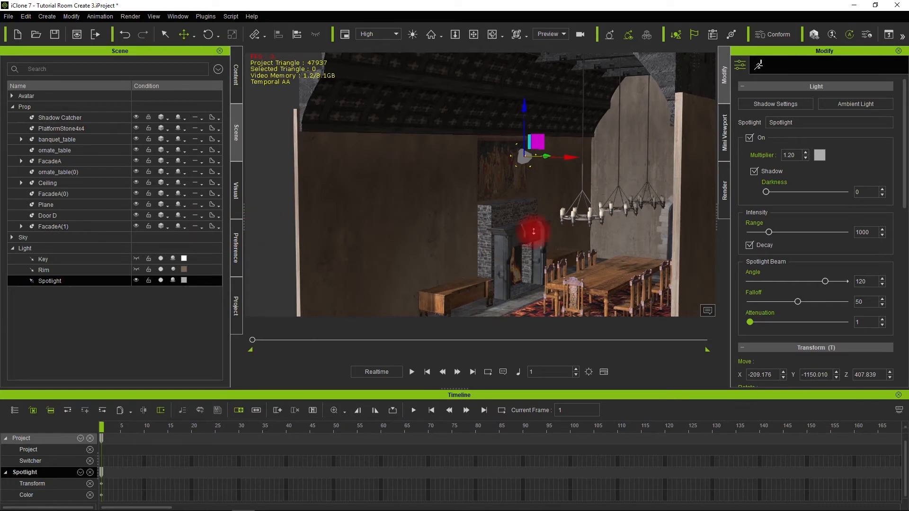
Hide the FacadeA(1) wall to open a clear view into the room
scroll(534, 228, "down", 4)
left_click(85, 228)
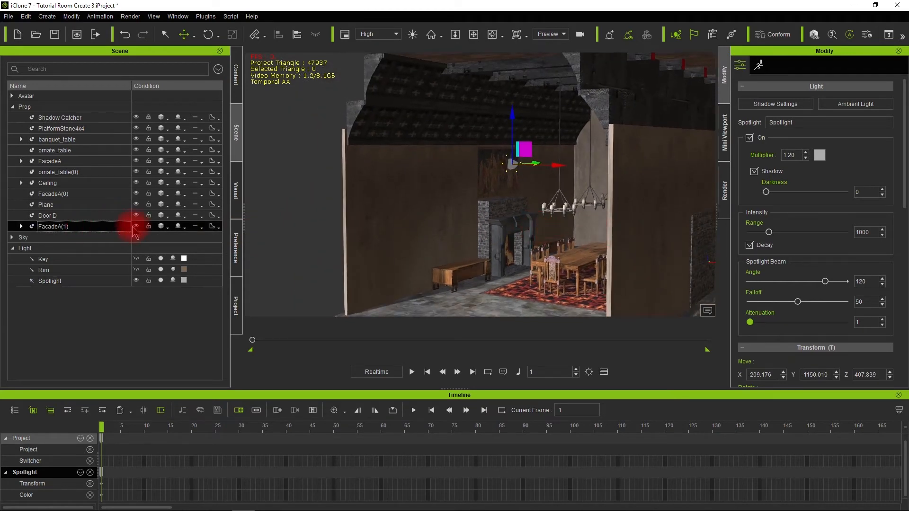
left_click(135, 227)
left_click_drag(560, 272, 521, 262, "alt")
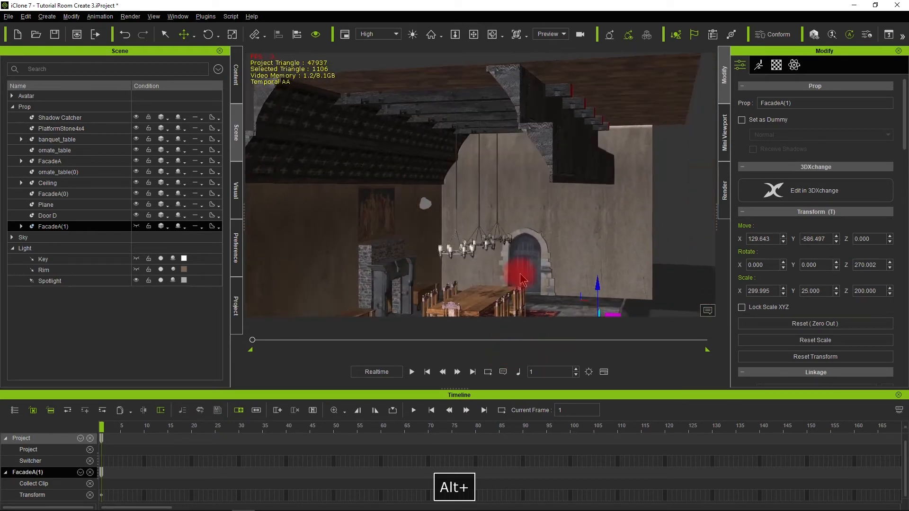
Detach CurvedSupport(1) from the Ceiling and attach it to the FacadeA(1) wall instead
left_click(546, 145)
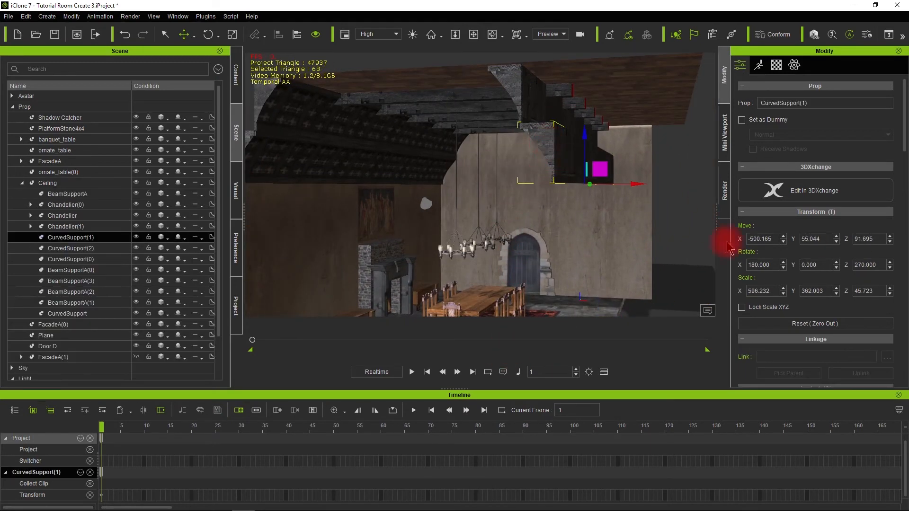
scroll(808, 240, "down", 5)
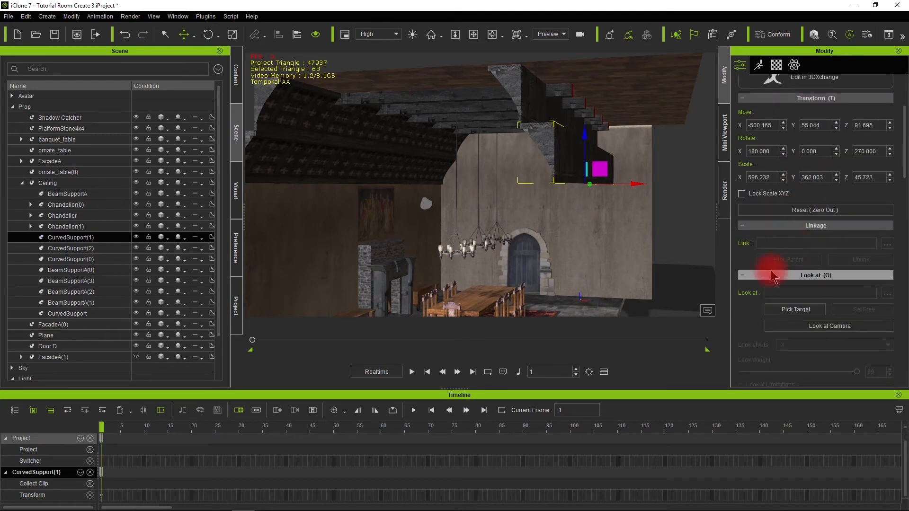
scroll(774, 277, "down", 6)
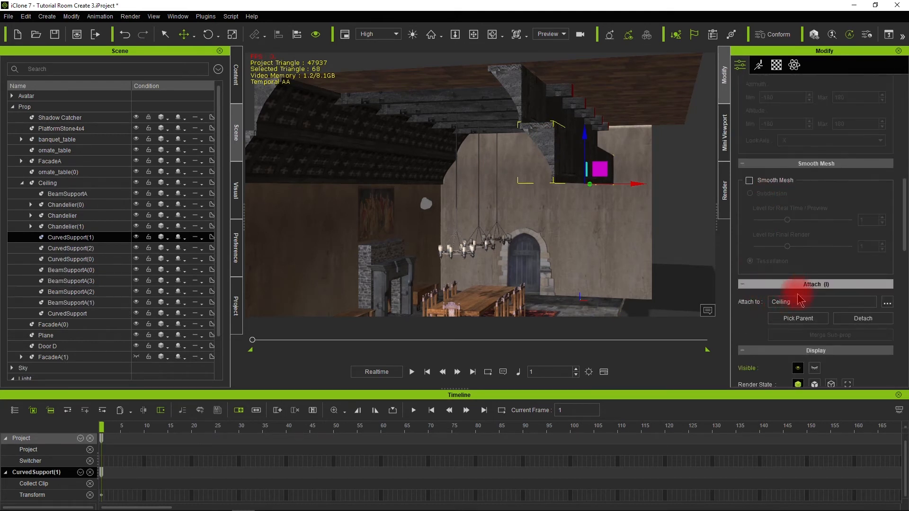
left_click(840, 318)
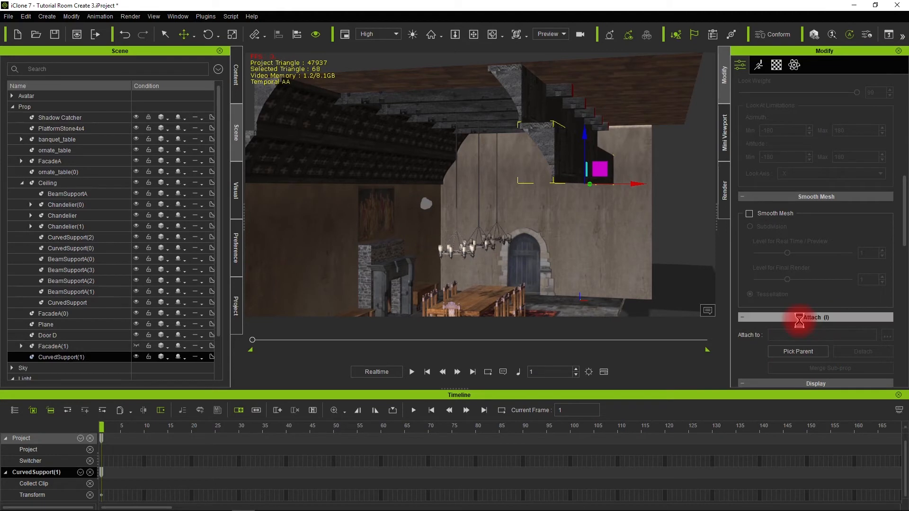
left_click(797, 353)
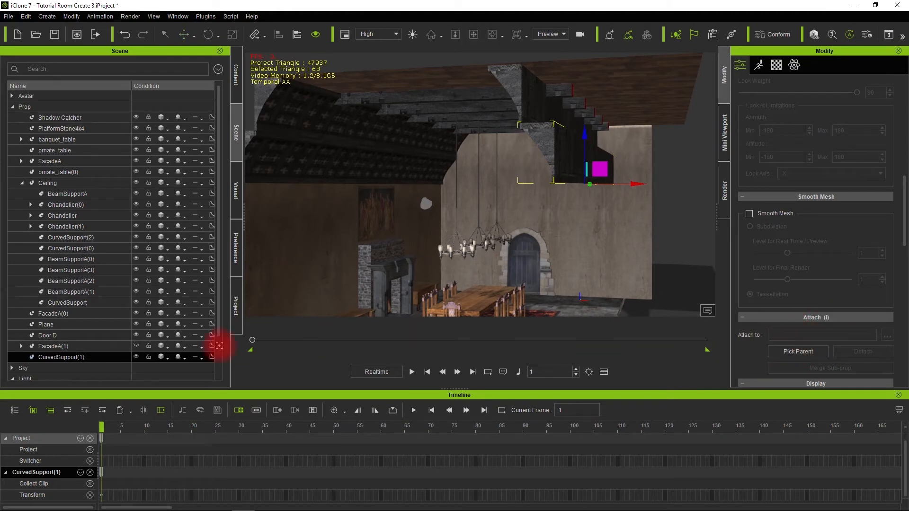
scroll(771, 374, "down", 2)
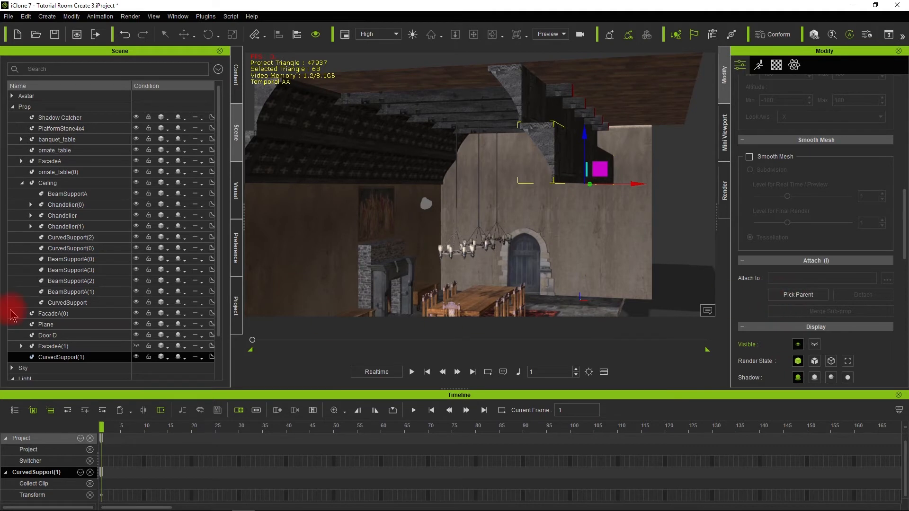
left_click(62, 356)
left_click(58, 346)
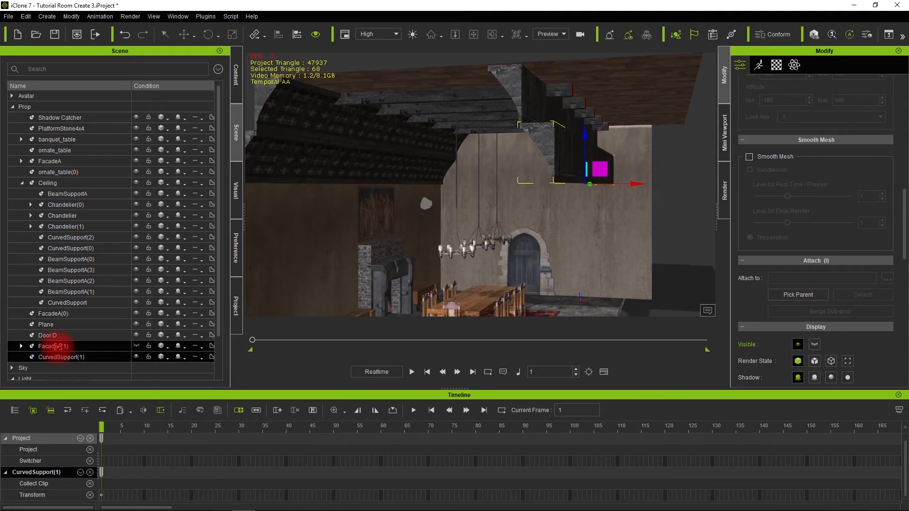
scroll(73, 352, "down", 2)
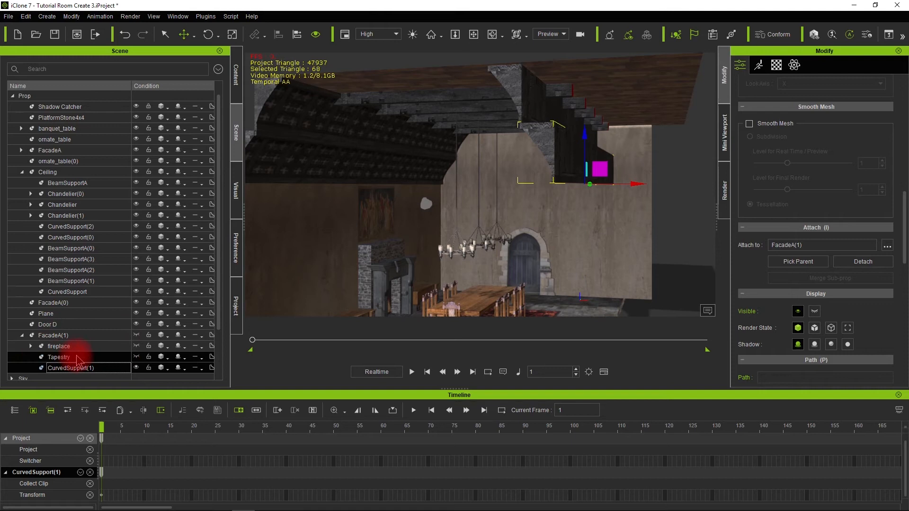
Detach CurvedSupport(2) from the Ceiling, attach it to FacadeA(1), and hide that wall together with its supports
left_click(523, 108)
left_click(521, 104)
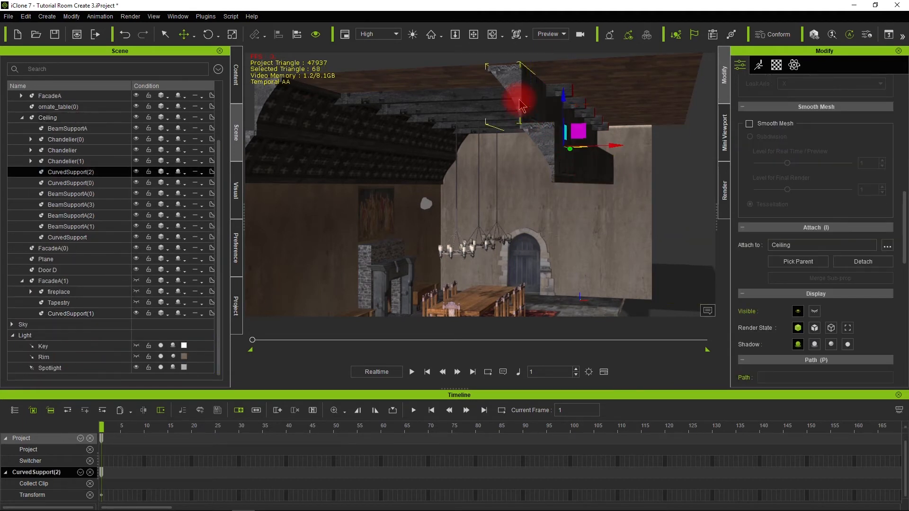
left_click(862, 261)
left_click(800, 295)
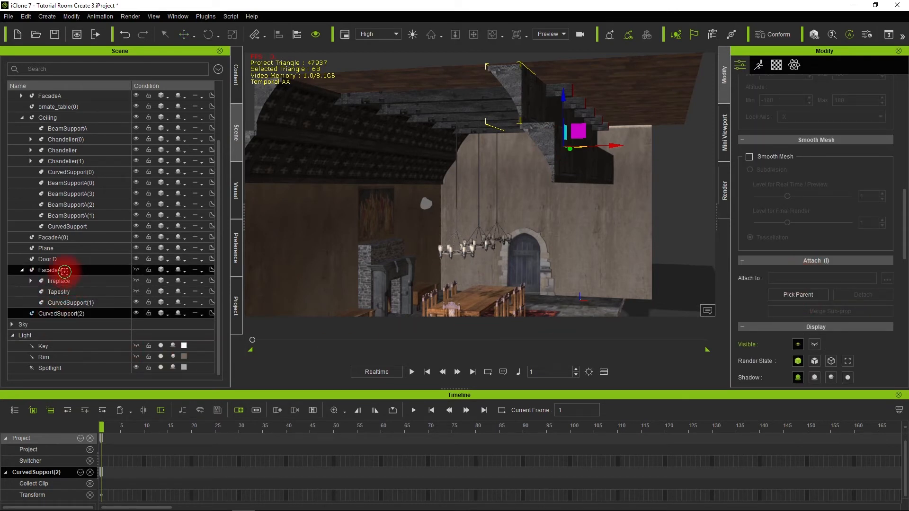
left_click(64, 271)
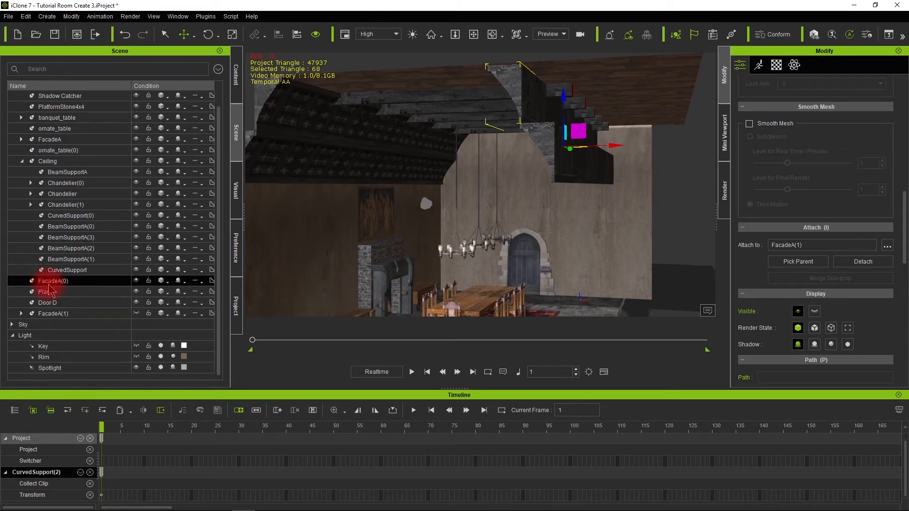
left_click(130, 313)
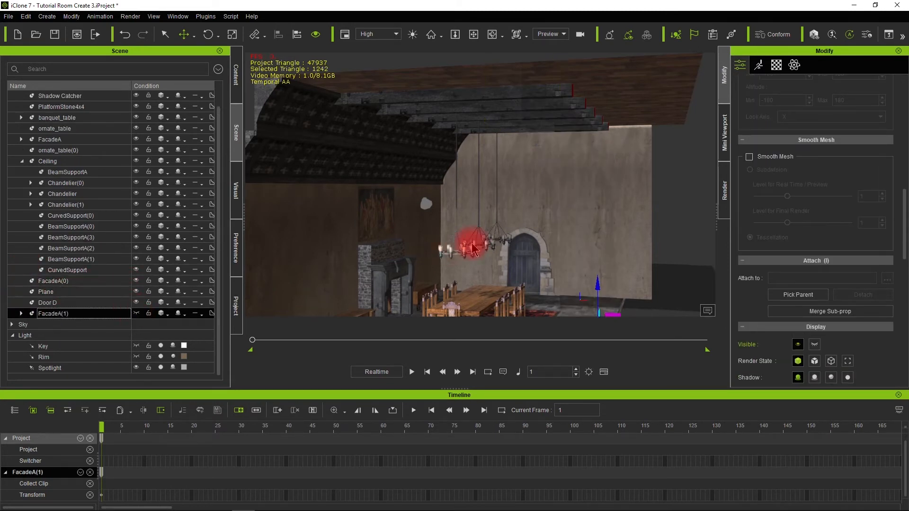
Move the spotlight over the near end of the banquet table, to Y about -791
scroll(490, 242, "down", 1)
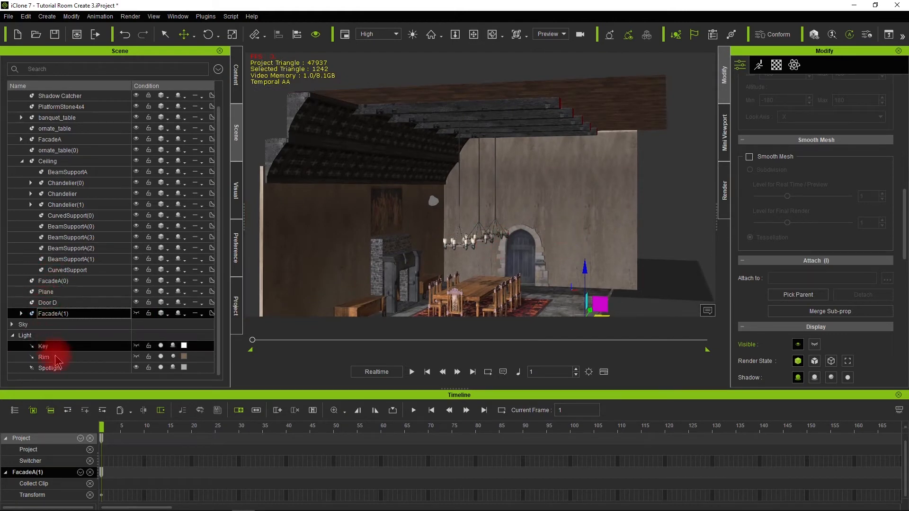
left_click(56, 367)
left_click_drag(459, 265, 488, 291, "alt")
left_click_drag(482, 201, 606, 215)
left_click_drag(597, 250, 586, 211, "alt")
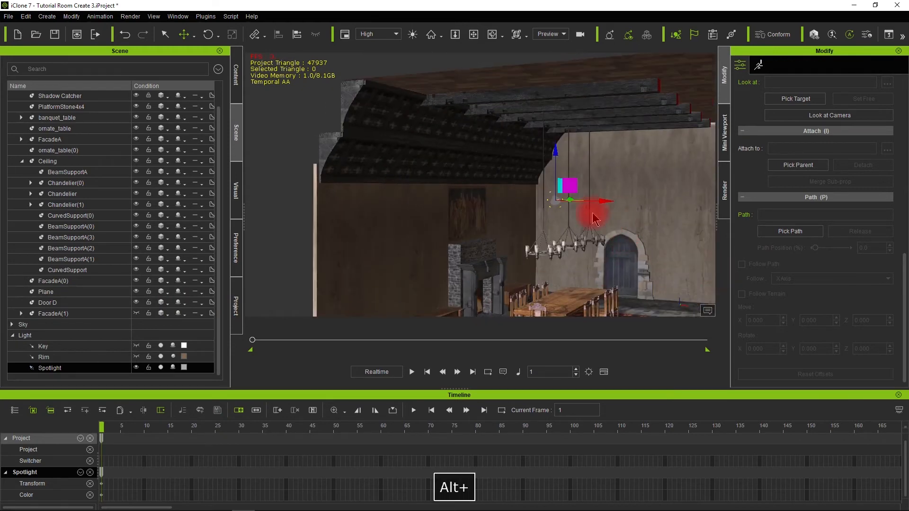
mouse_move(585, 203)
left_mouse_down("alt")
mouse_move(481, 285)
mouse_move(592, 212)
left_mouse_up("alt")
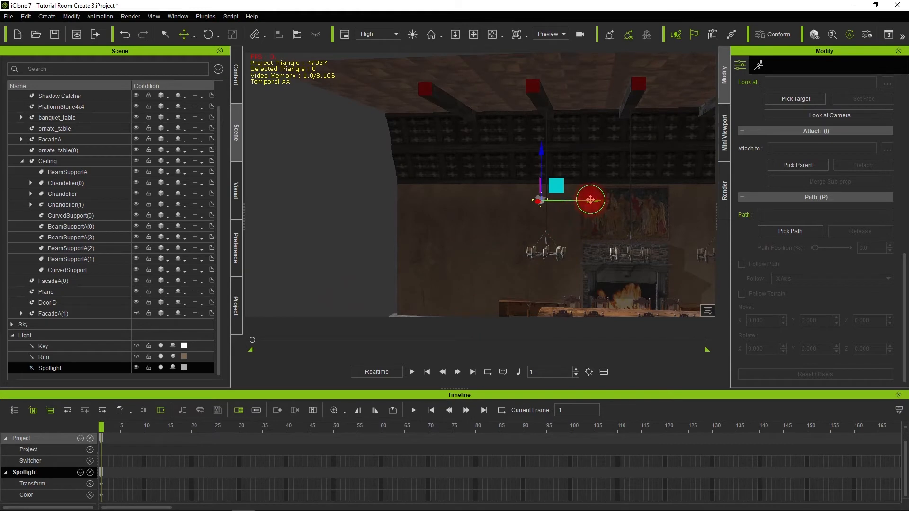
Align the spotlight above the table at X about -252 and lower it to Z about 340
left_click(208, 34)
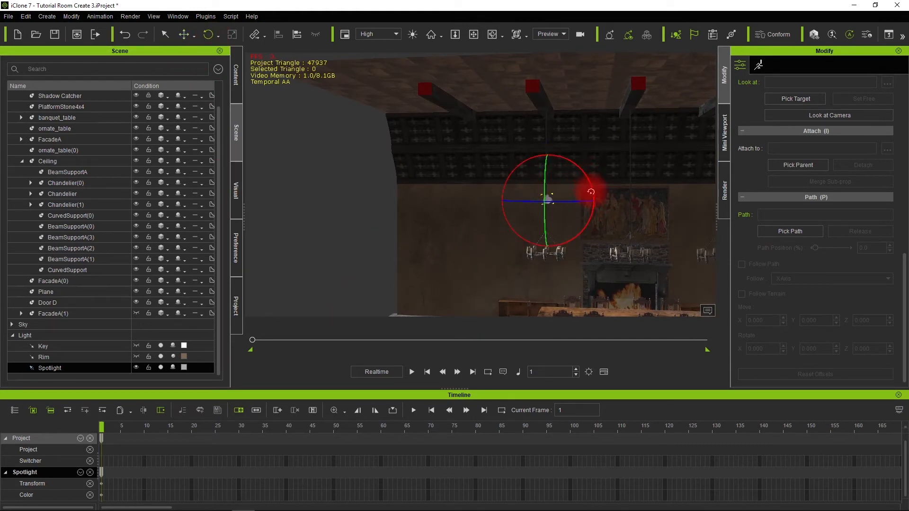
left_click_drag(486, 277, 466, 247, "alt")
left_click(184, 34)
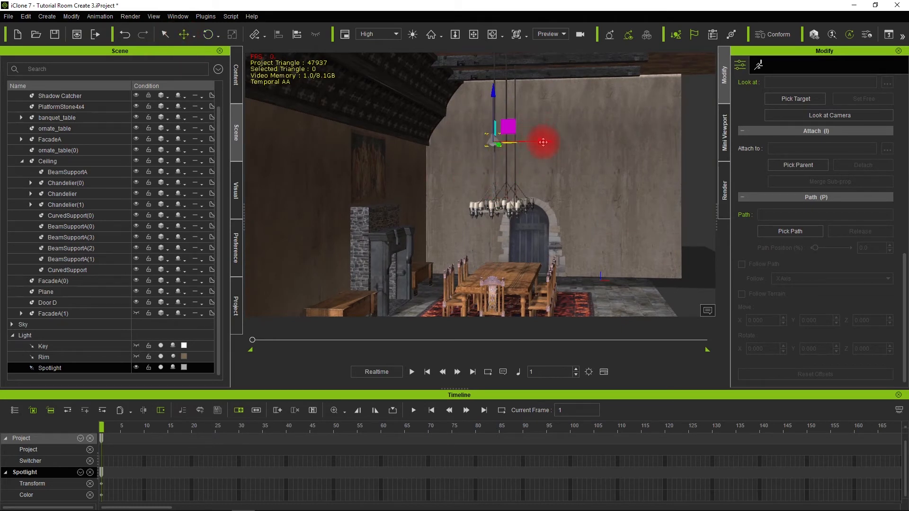
left_click_drag(547, 143, 548, 143)
left_click_drag(493, 91, 494, 124)
left_click_drag(582, 199, 533, 289, "alt")
Turn off the Rim and Key directional lights
left_click(441, 240)
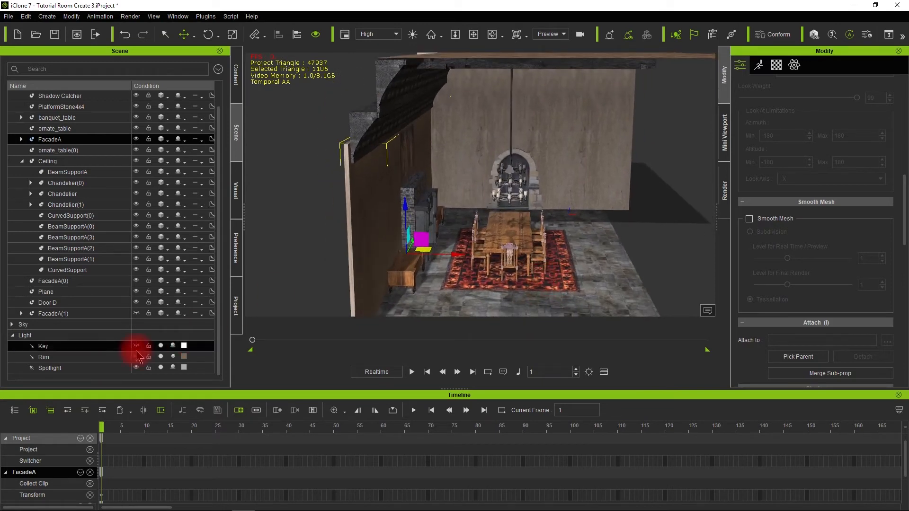
left_click(96, 358)
left_click(96, 359)
left_click(160, 357)
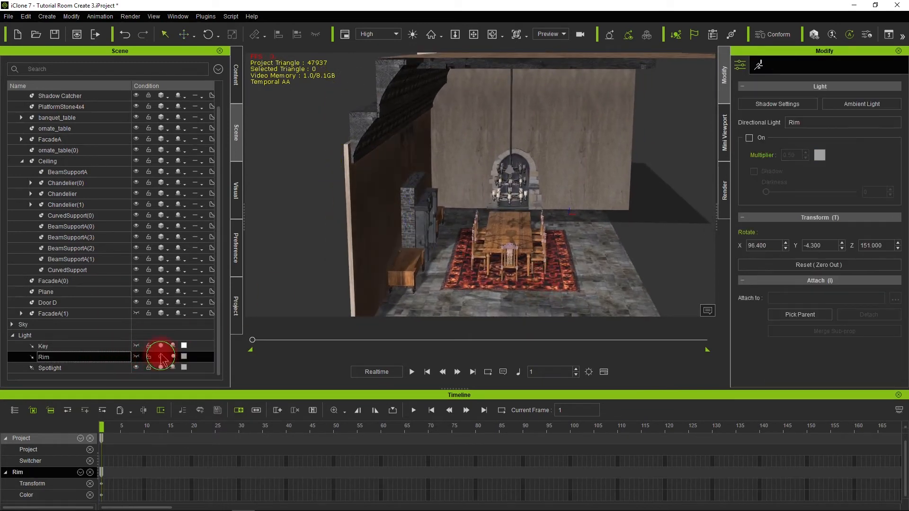
left_click(161, 346)
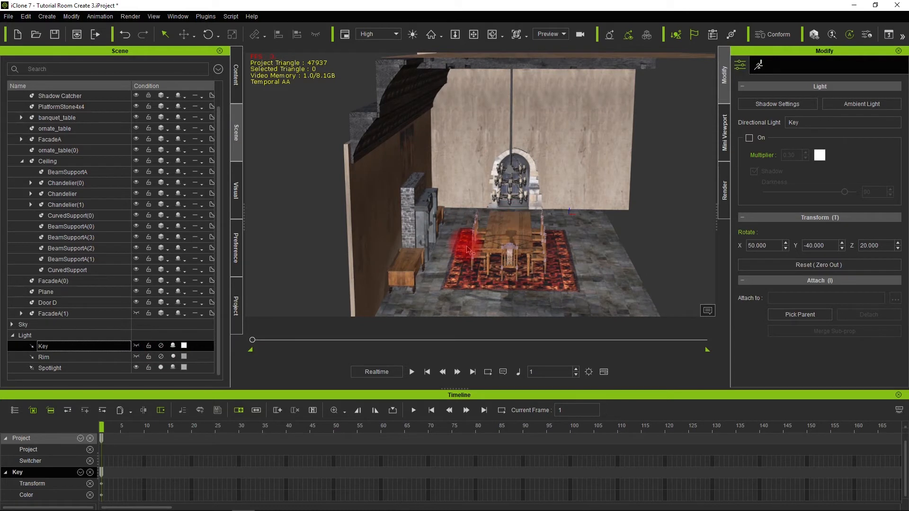
Deactivate image based lighting to examine the room lit only by the spotlight
left_click(236, 197)
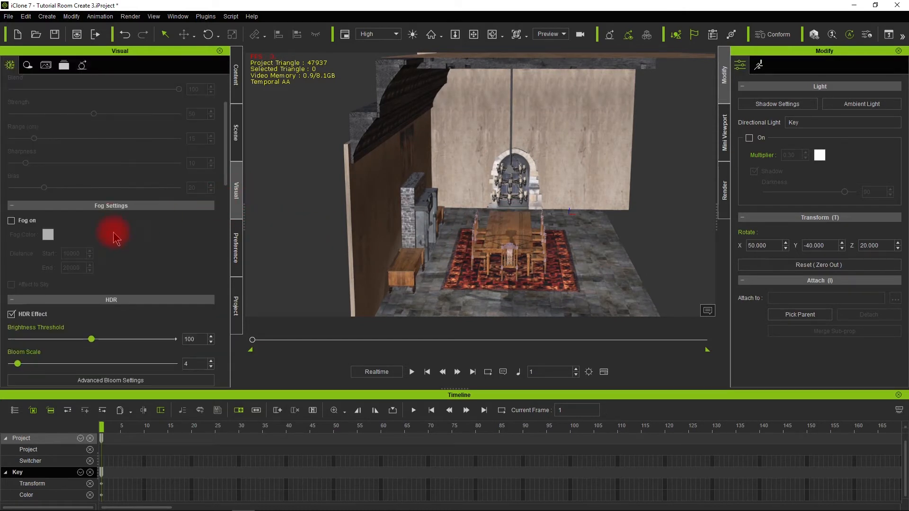
scroll(90, 254, "down", 12)
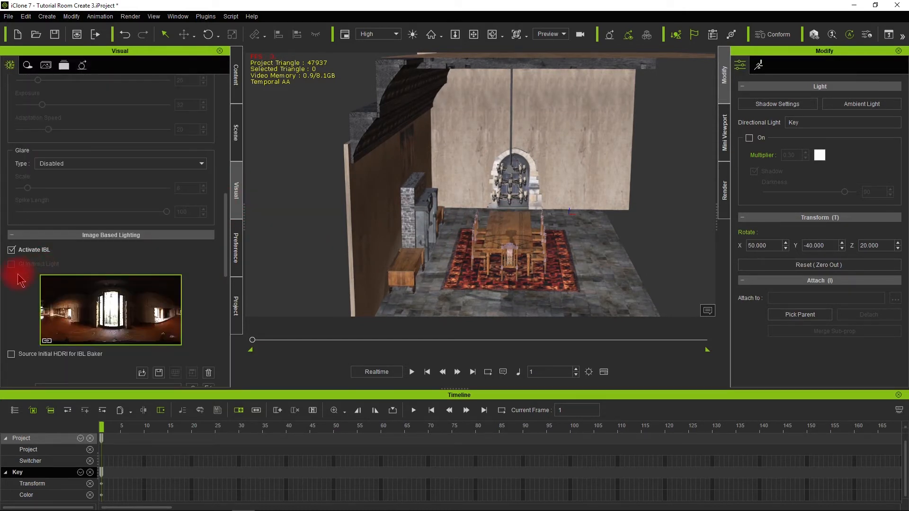
left_click(12, 250)
scroll(451, 248, "down", 2)
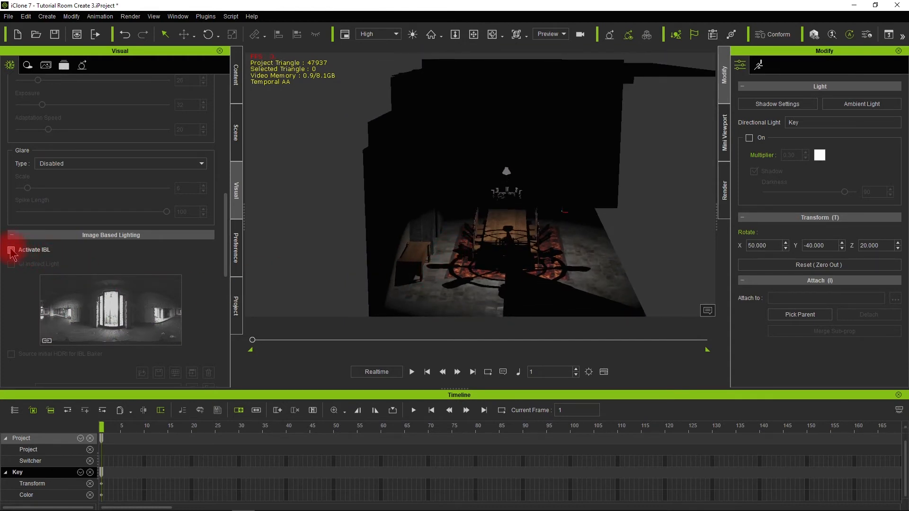
left_click_drag(548, 280, 558, 191, "alt")
scroll(543, 262, "up", 2)
scroll(543, 262, "up", 1)
Set the spotlight's range to 503, beam angle to 82, falloff to 35 and attenuation to 11
left_click(235, 134)
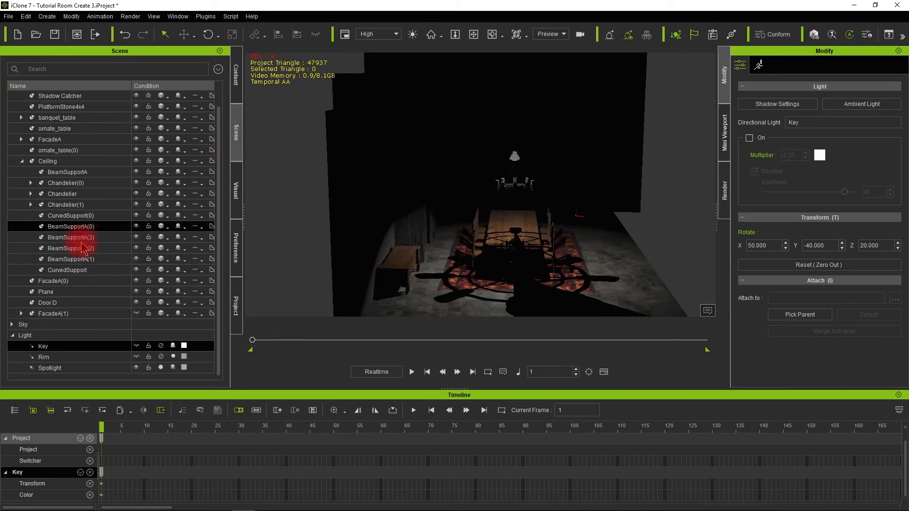
left_click(49, 369)
left_click(766, 192)
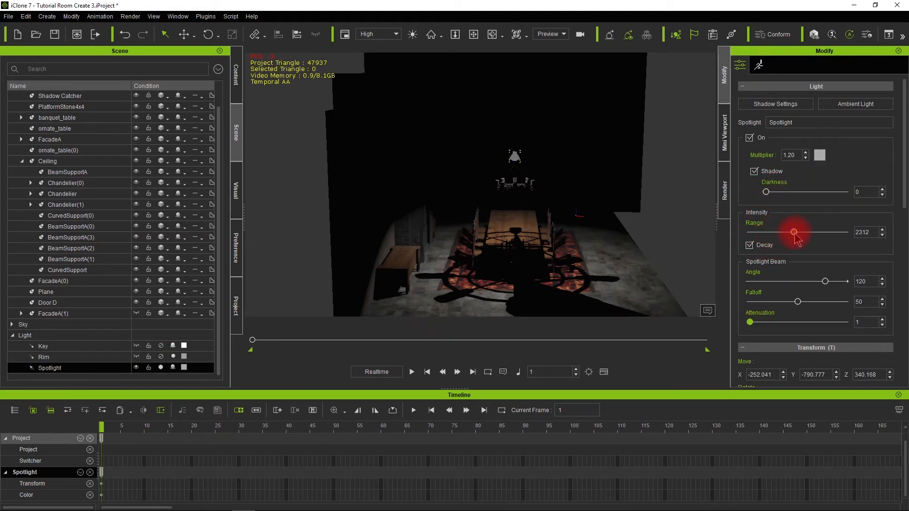
mouse_move(769, 235)
left_mouse_down()
mouse_move(750, 237)
mouse_move(760, 239)
left_mouse_up()
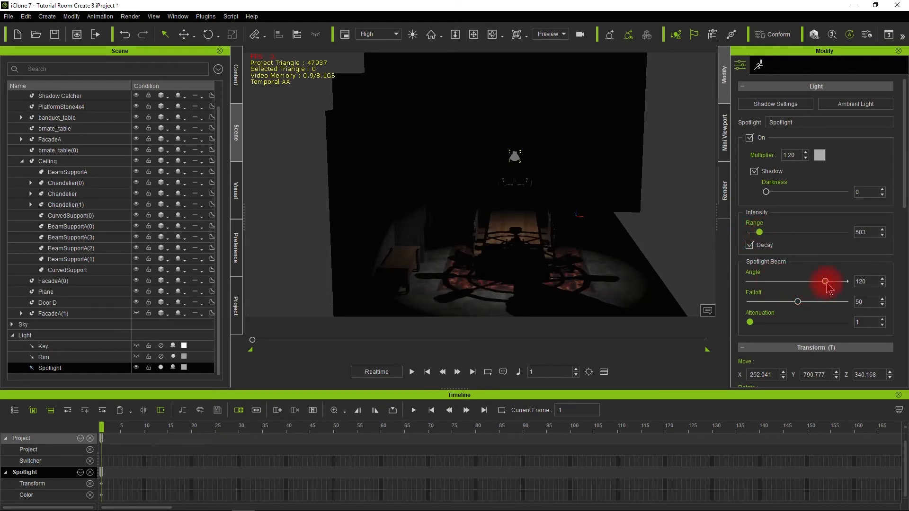
left_click_drag(824, 289, 797, 290)
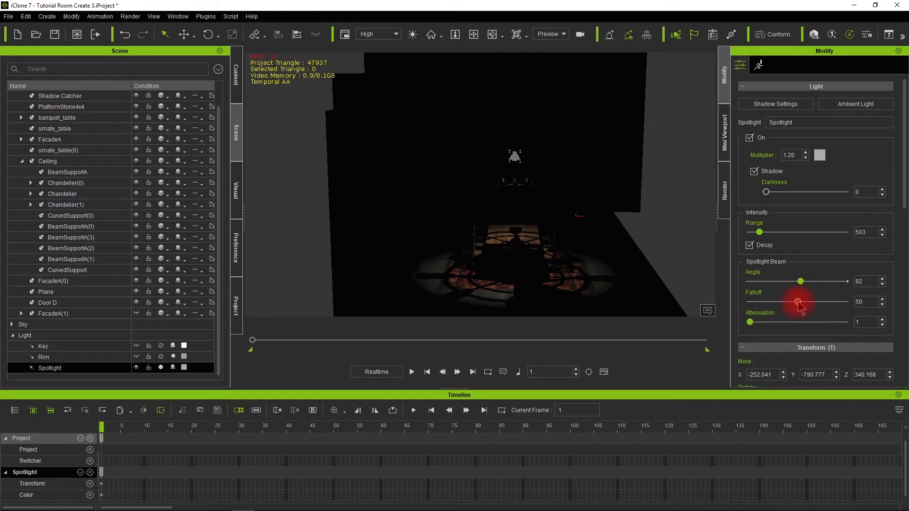
left_click_drag(799, 302, 792, 303)
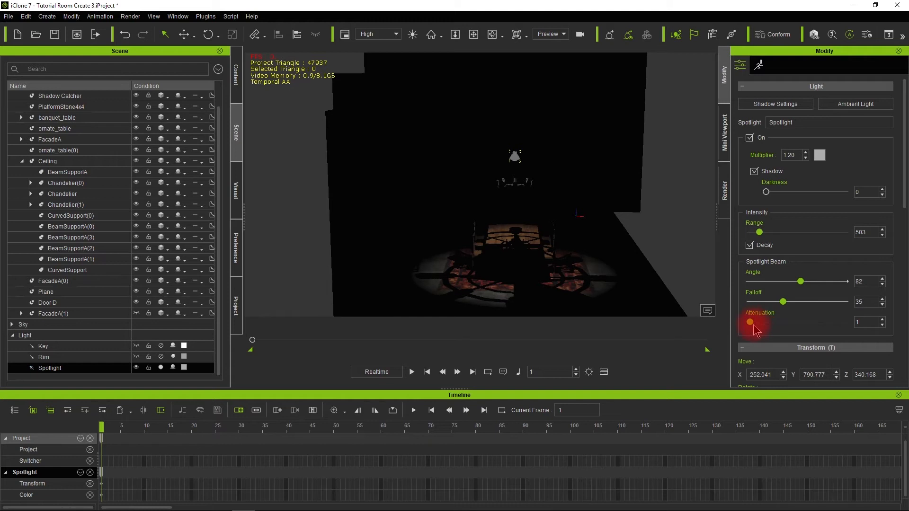
mouse_move(751, 324)
left_mouse_down()
mouse_move(799, 325)
mouse_move(764, 327)
left_mouse_up()
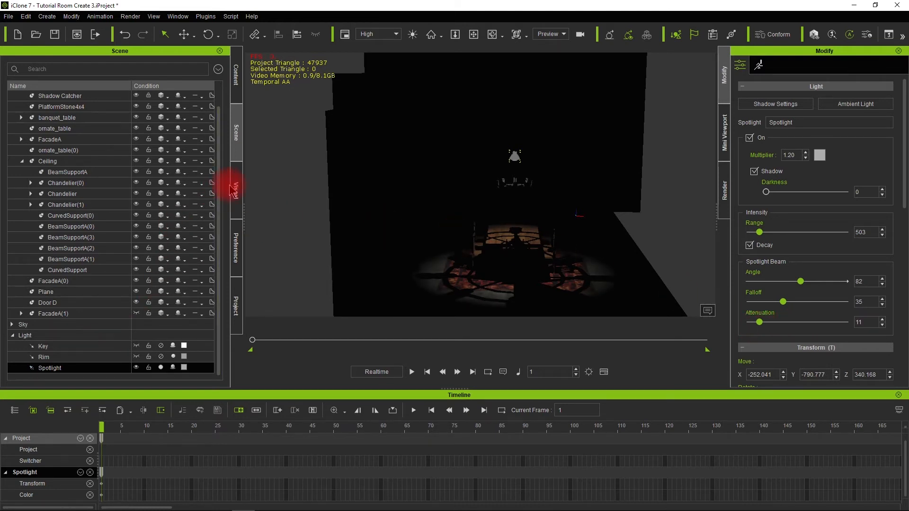
Reactivate image based lighting and set its strength to 2
left_click(239, 191)
left_click(11, 249)
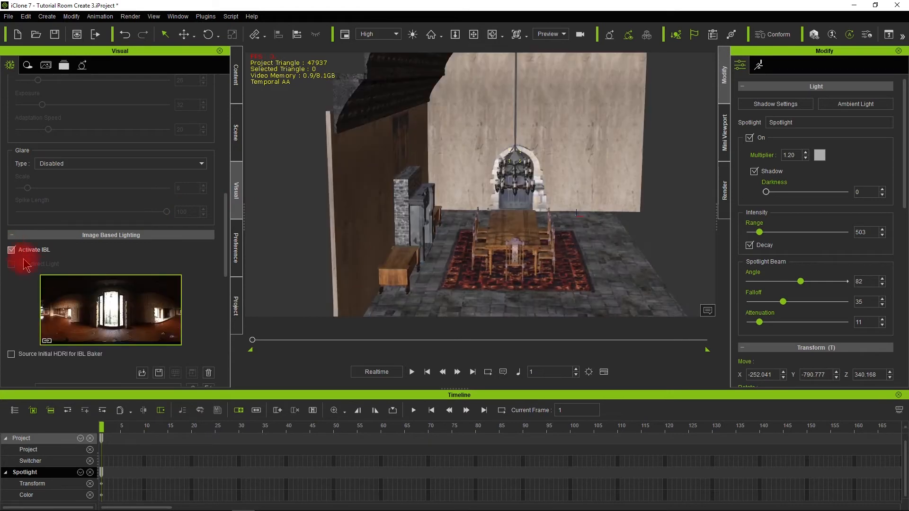
scroll(53, 291, "down", 4)
scroll(27, 338, "down", 2)
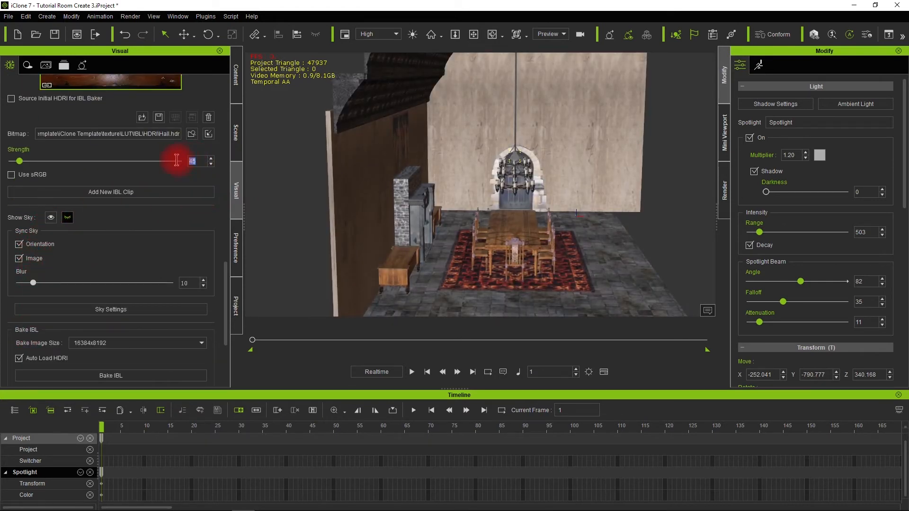
type("5")
key("Return")
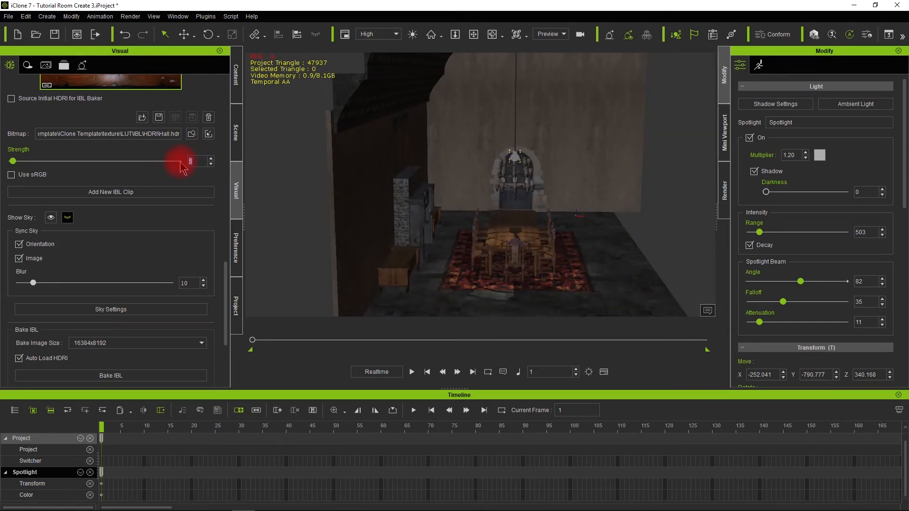
type("2")
key("Return")
scroll(228, 170, "up", 2)
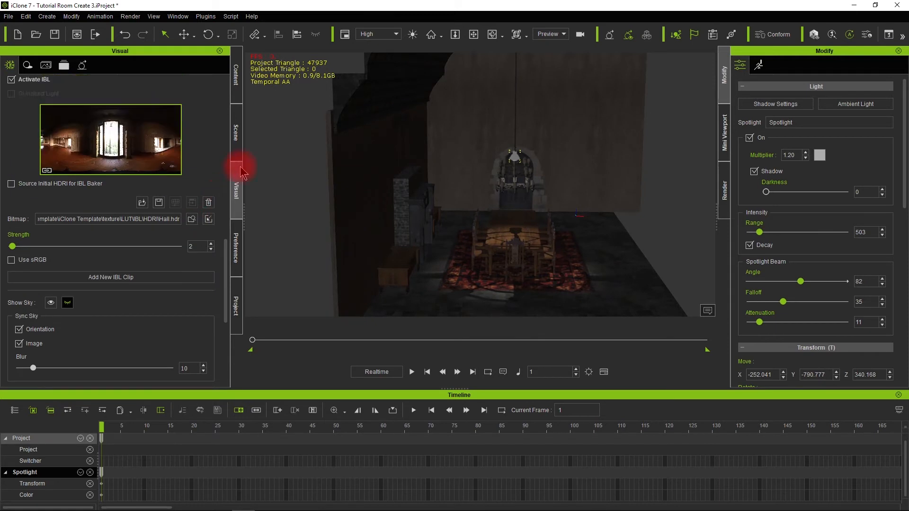
Duplicate the spotlight along the row of chandeliers twice, placing one copy above the middle chandelier and one above the far chandelier
left_click(235, 133)
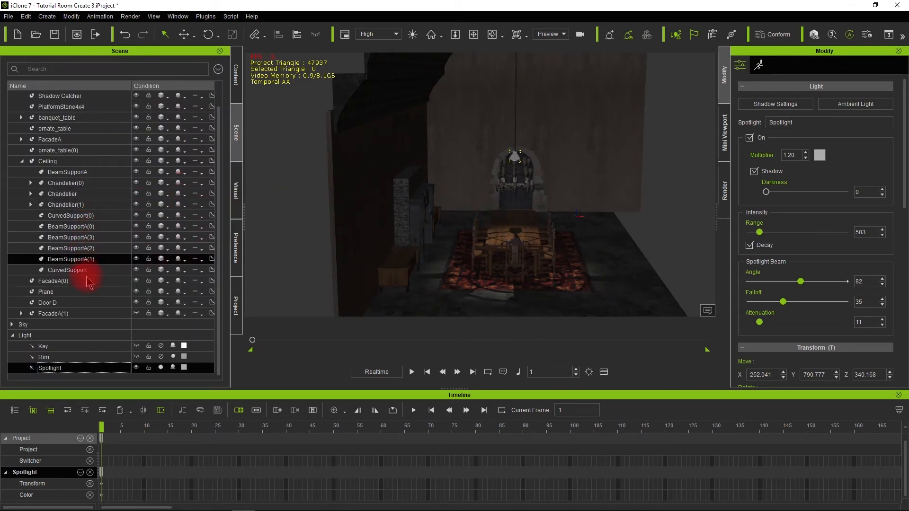
left_click_drag(518, 243, 339, 227, "alt")
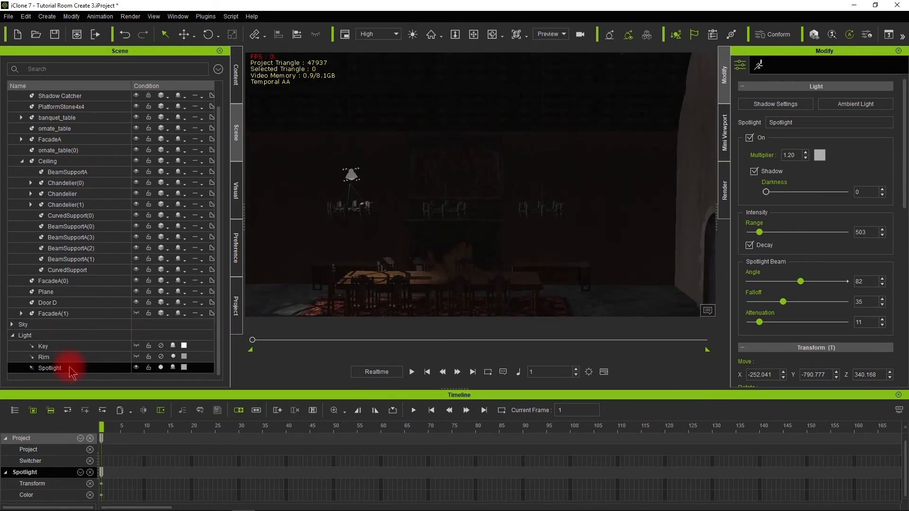
left_click(184, 35)
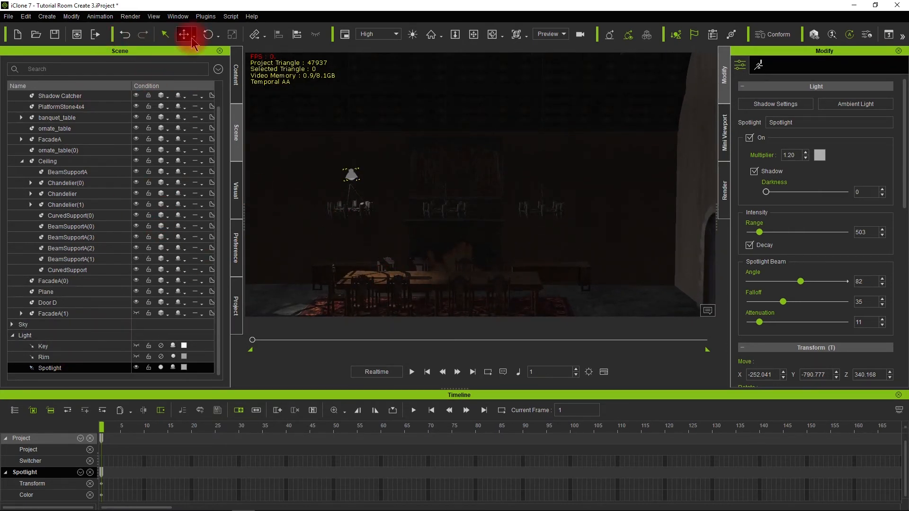
left_click(185, 34)
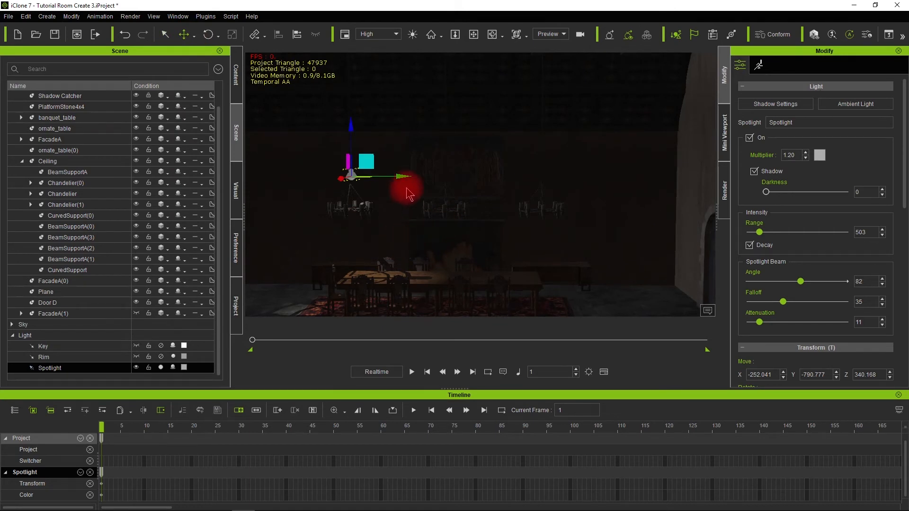
left_click_drag(402, 179, 497, 199, "ctrl")
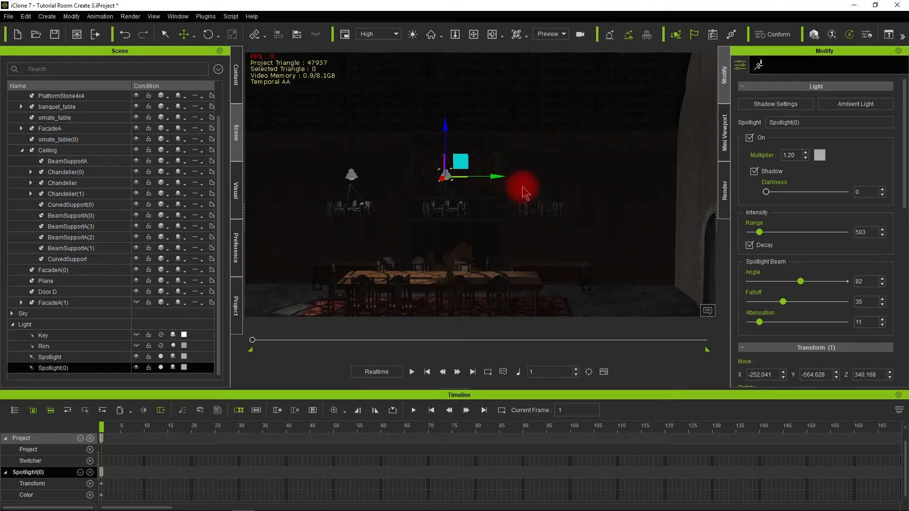
left_click_drag(495, 177, 594, 189, "ctrl")
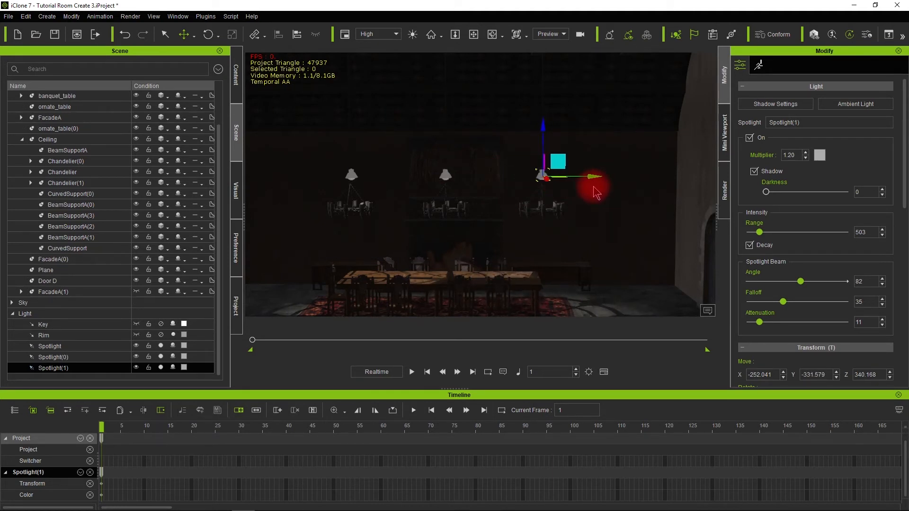
Lower the three spotlights closer to their chandeliers, to Z heights of about 303 for the far one, 315 for the middle and 308 for the near
left_click_drag(325, 242, 642, 163, "alt")
left_click_drag(595, 117, 598, 127)
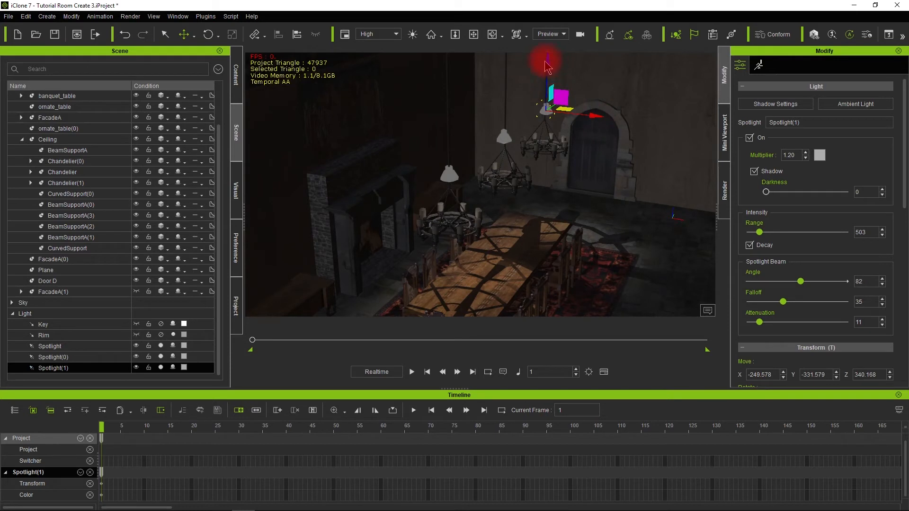
left_click_drag(547, 61, 545, 79)
left_click_drag(599, 134, 595, 135)
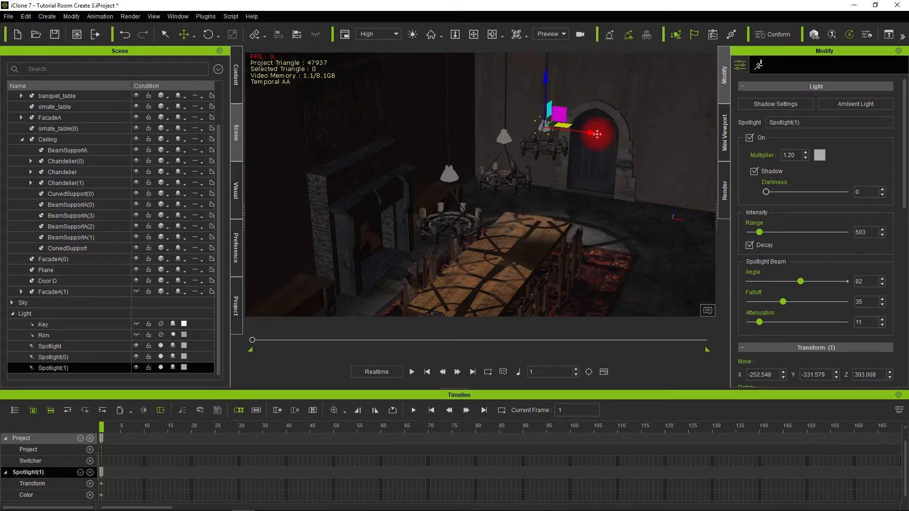
left_click(502, 140)
left_click_drag(504, 91, 503, 104)
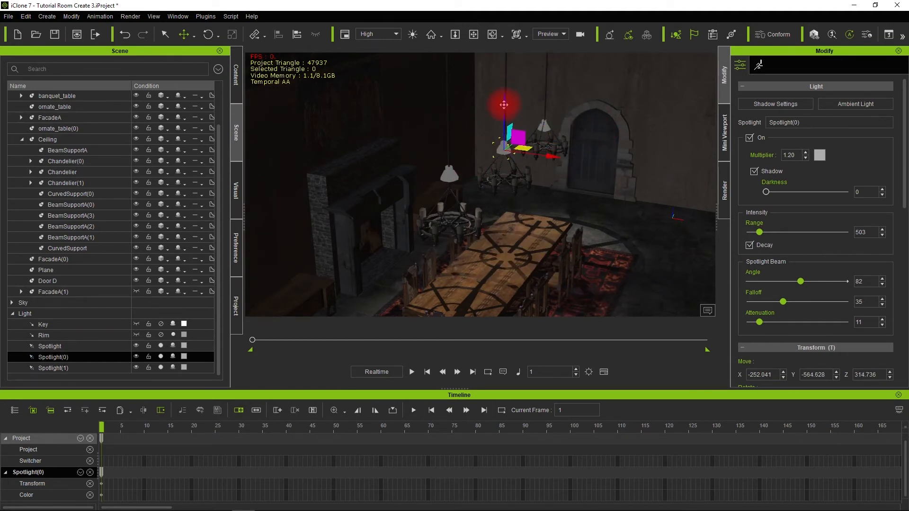
left_click(449, 171)
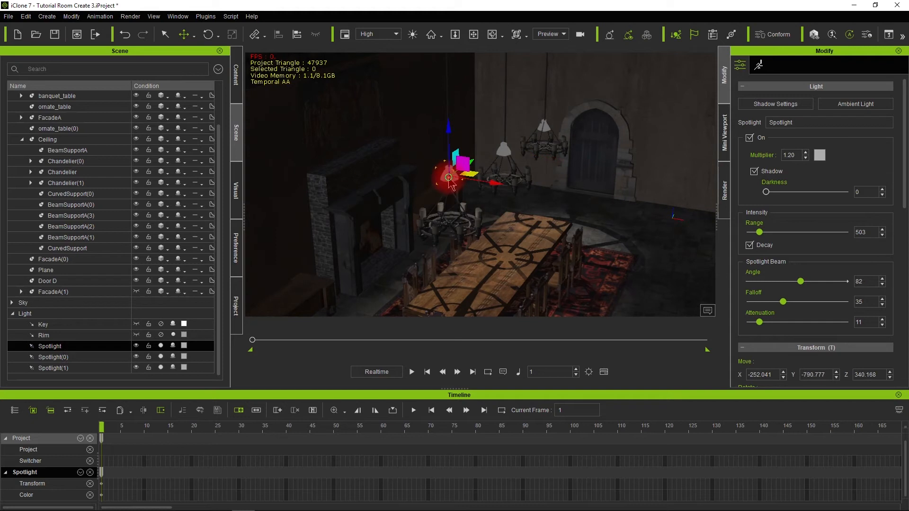
left_click_drag(448, 126, 448, 145)
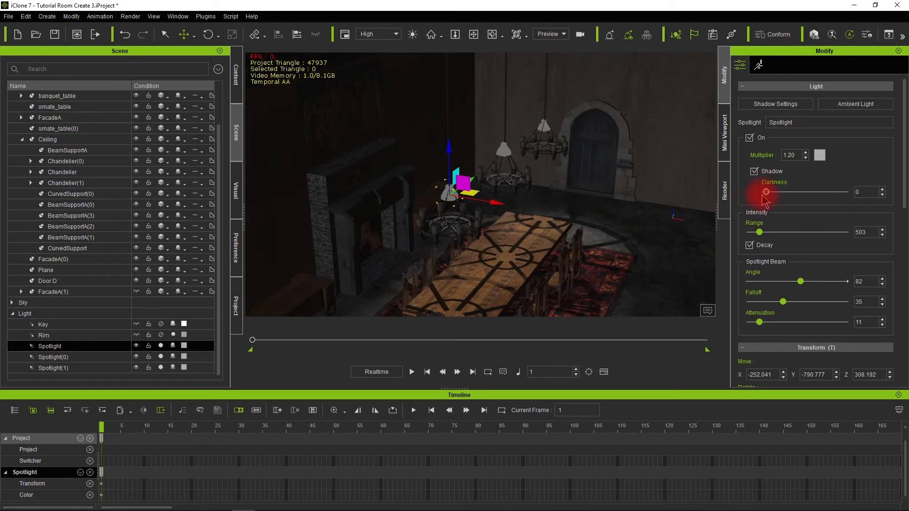
Toggle the near spotlight's shadow off and back on to compare the lighting on the table and fireplace
left_click(174, 346)
left_click(173, 347)
left_click(174, 347)
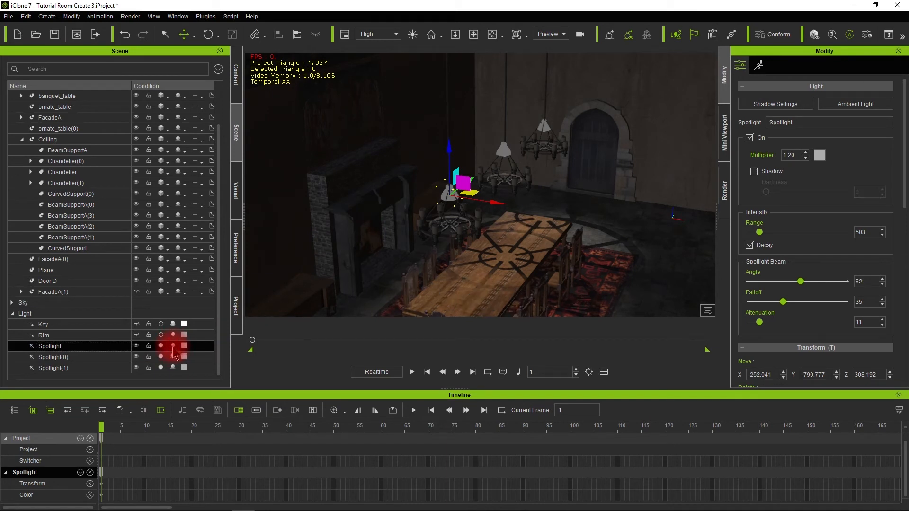
scroll(351, 278, "down", 5)
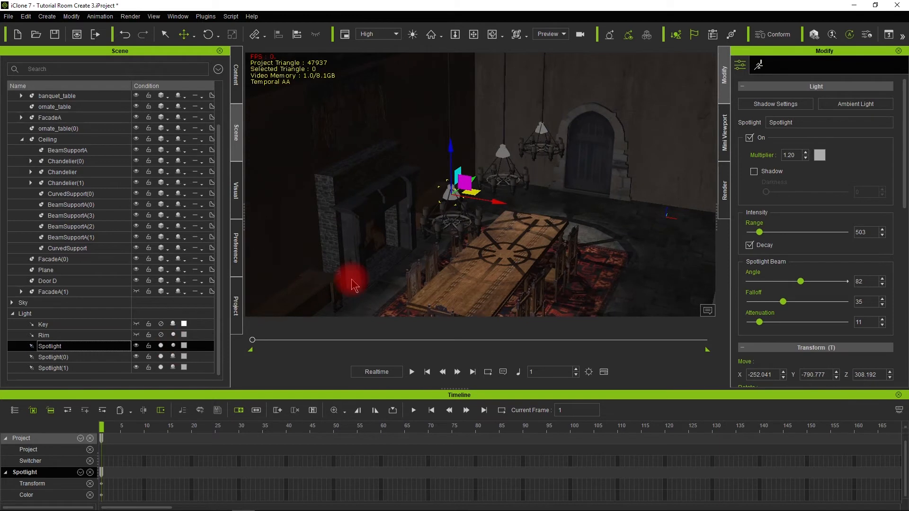
left_click(173, 347)
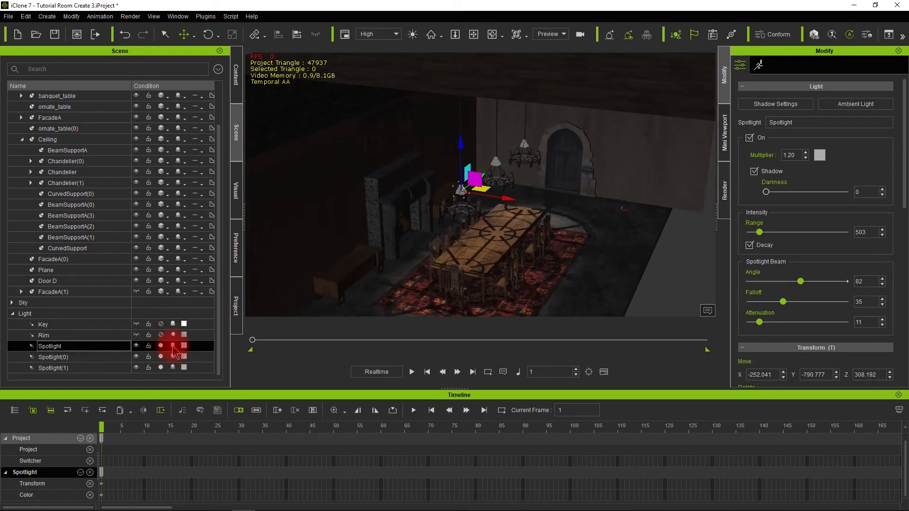
scroll(429, 261, "up", 4)
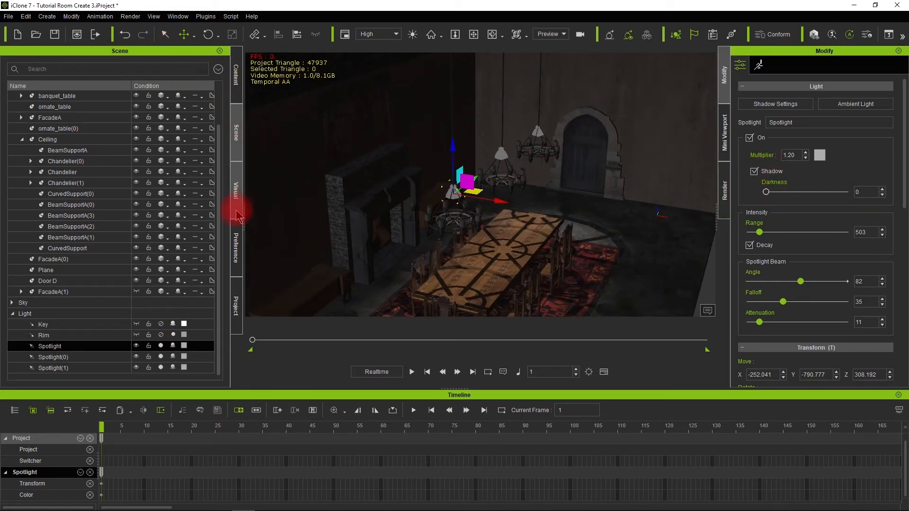
Reduce the global shadow strength to 56 to soften the chandelier shadows on the table
left_click(238, 195)
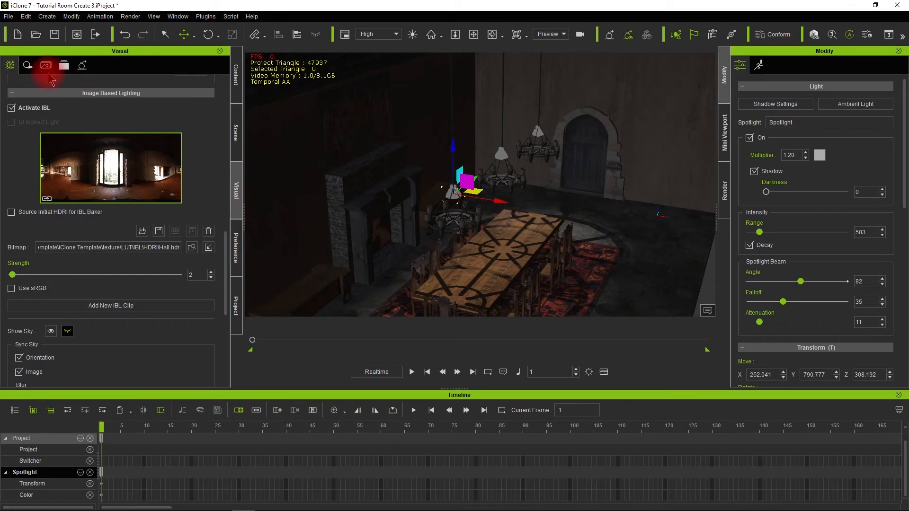
left_click(27, 65)
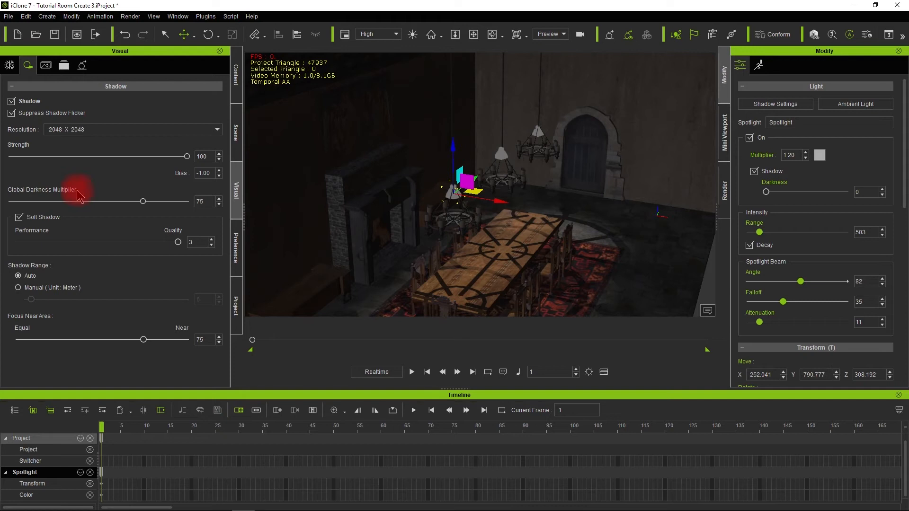
left_click_drag(187, 157, 80, 158)
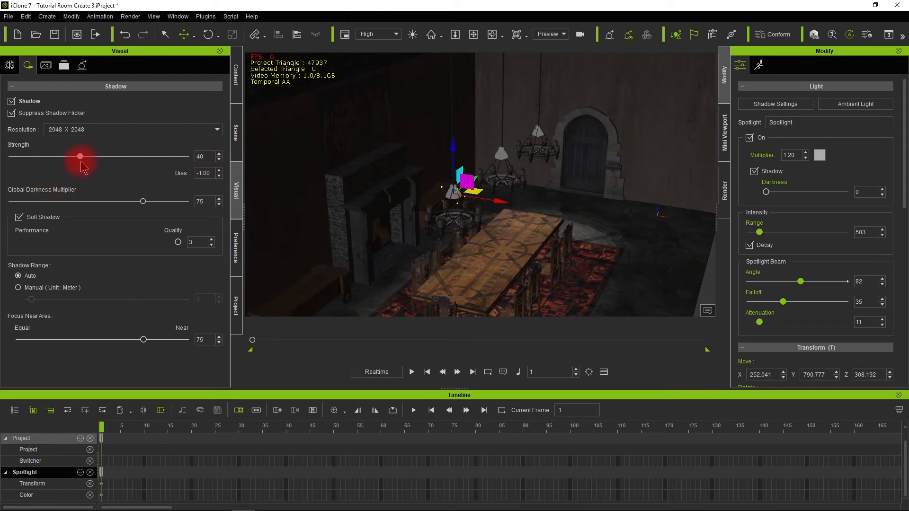
left_click_drag(172, 174, 111, 172)
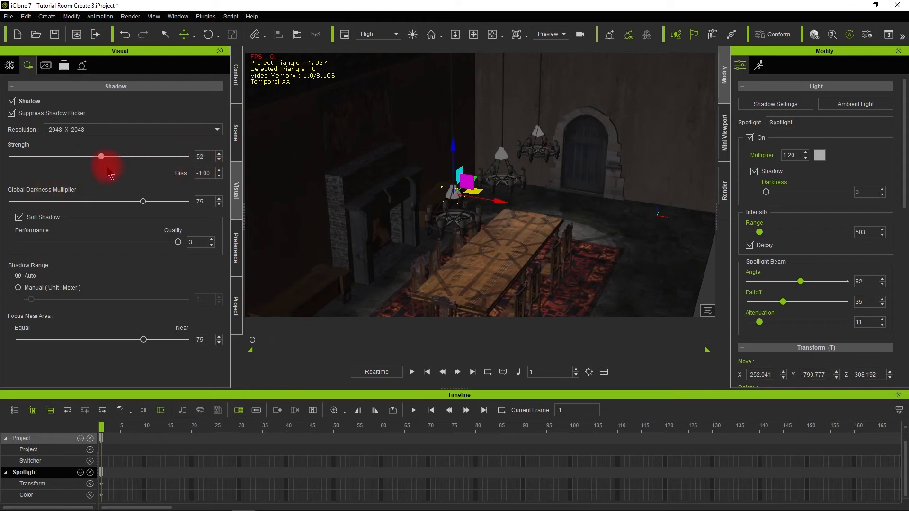
Save the project under its current file name
right_click_drag(482, 207, 545, 222)
right_click_drag(547, 257, 580, 166)
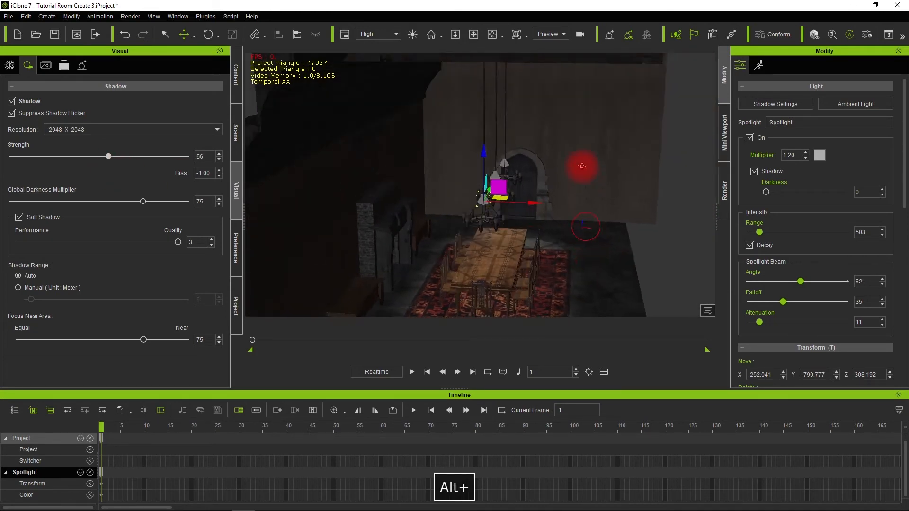
right_click_drag(531, 208, 359, 251, "alt")
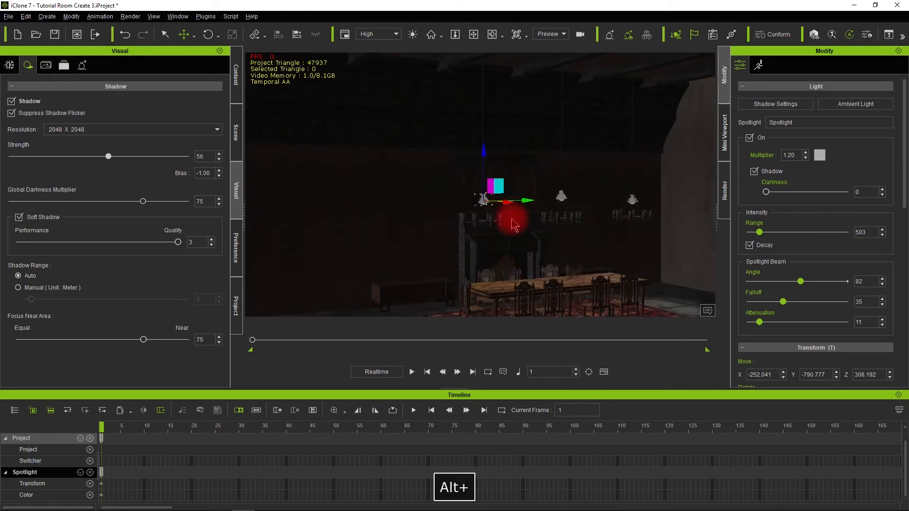
right_click_drag(464, 270, 489, 286, "alt")
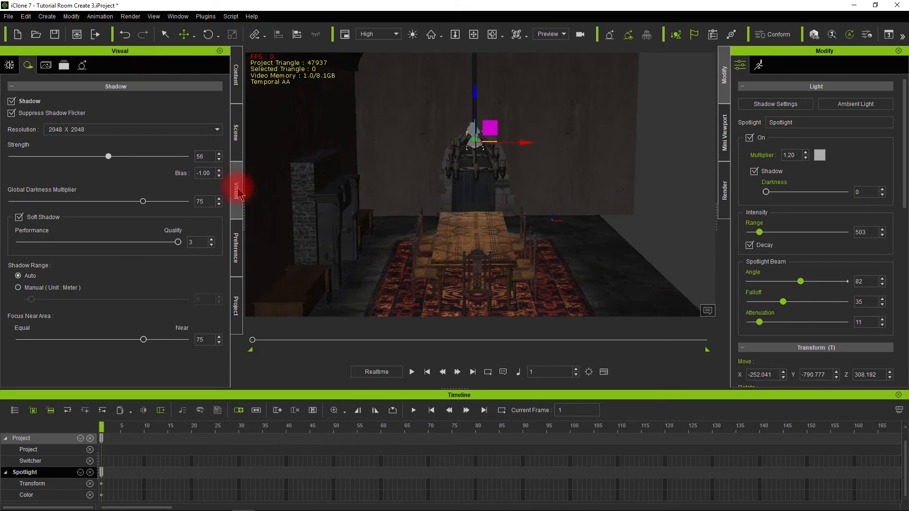
left_click(8, 16)
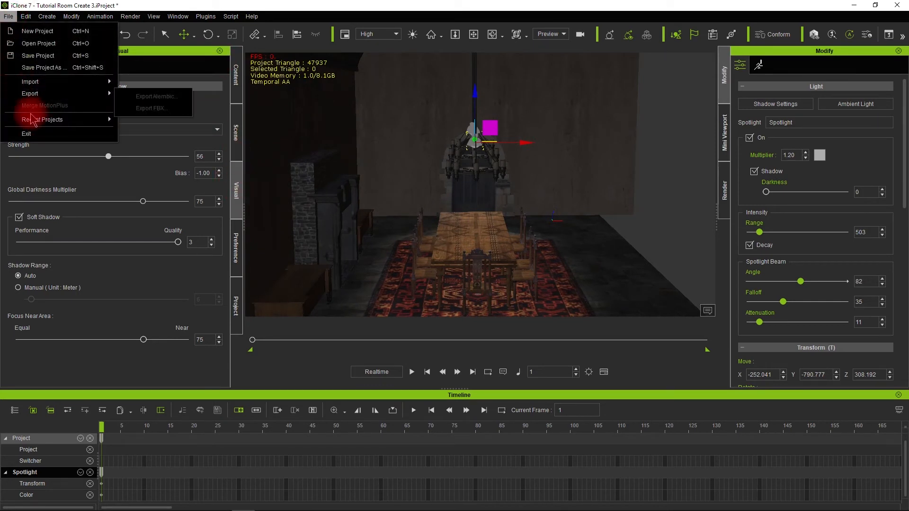
left_click(29, 55)
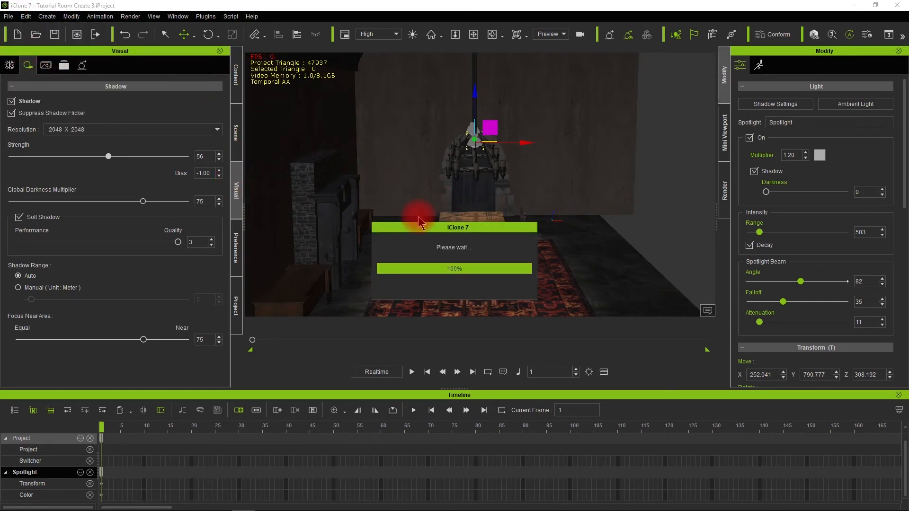
Create an oval GI emissive plane light in the banquet hall
scroll(470, 207, "up", 3)
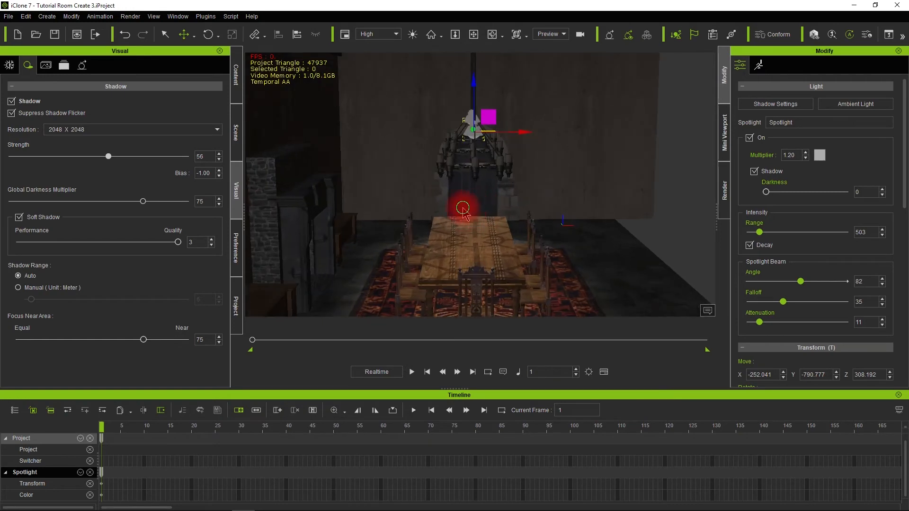
middle_click_drag(462, 209, 463, 234)
left_click_drag(463, 234, 460, 197, "alt")
middle_click_drag(465, 217, 464, 203)
mouse_move(464, 202)
left_mouse_down("alt")
mouse_move(356, 248)
mouse_move(373, 320)
mouse_move(420, 229)
mouse_move(434, 260)
mouse_move(453, 255)
mouse_move(440, 246)
left_mouse_up("alt")
left_click(47, 16)
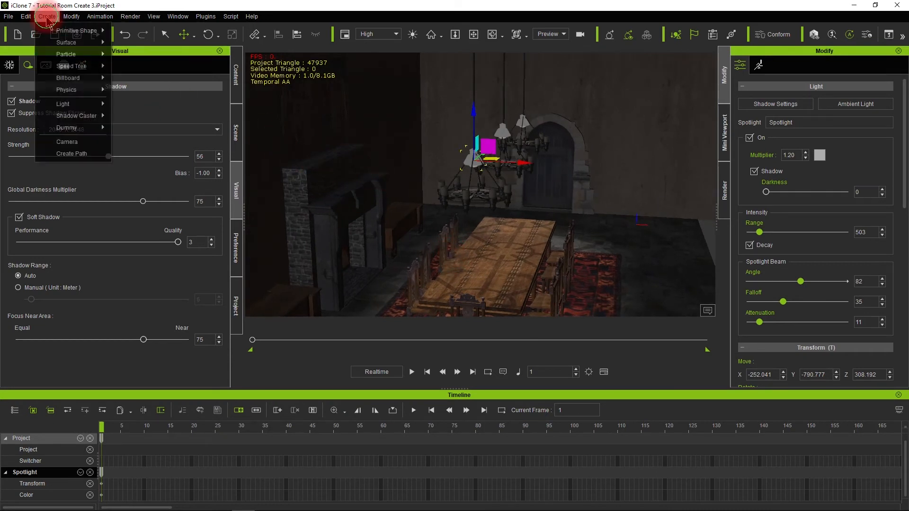
left_click(64, 128)
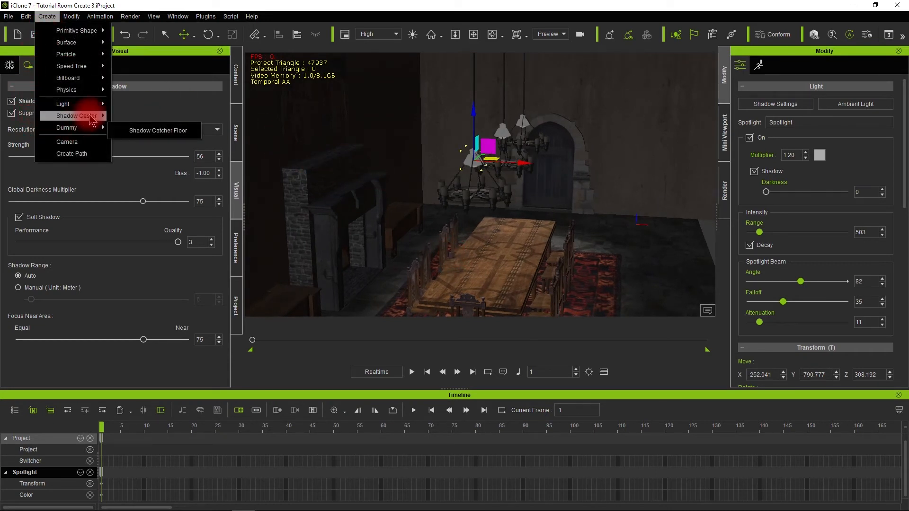
mouse_move(61, 104)
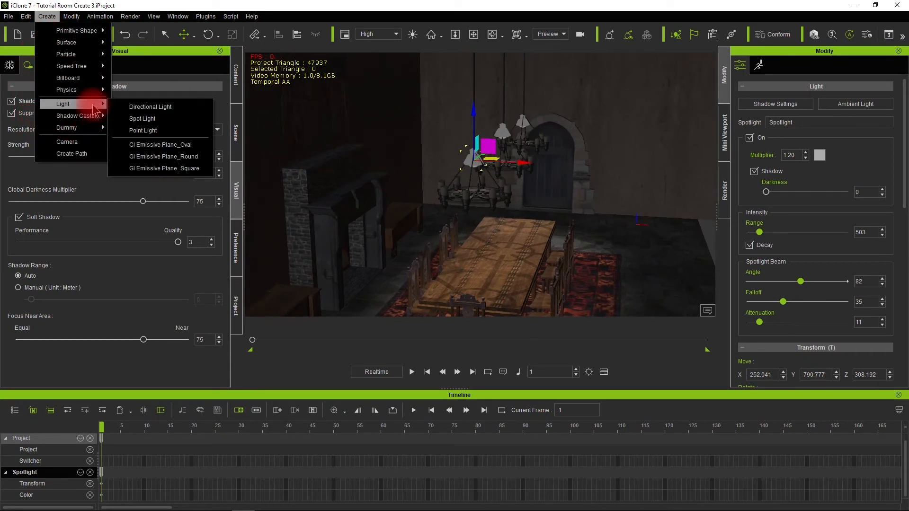
left_click(186, 147)
Move the oval emissive plane onto a candle of the nearest chandelier, at about X -250.6, Y -843.6, Z 280.1
left_click_drag(674, 192, 569, 202)
left_click_drag(628, 234, 284, 193, "alt")
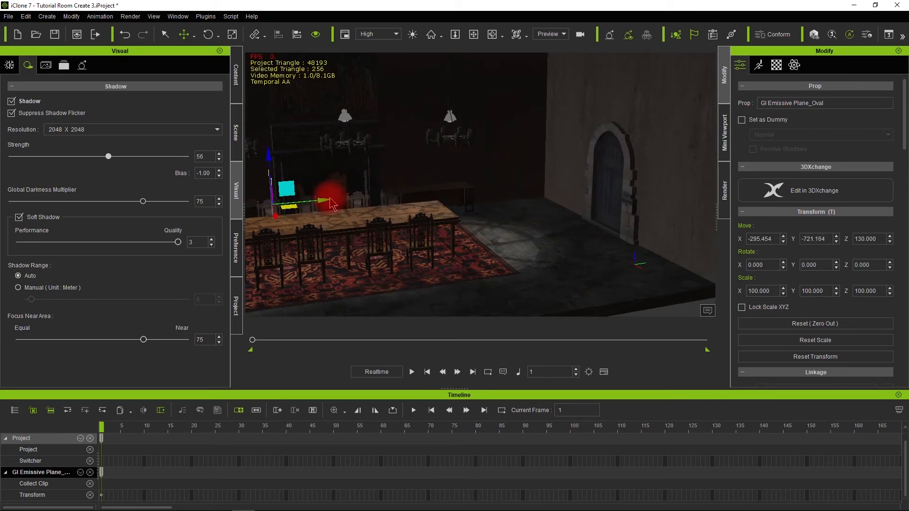
left_click_drag(345, 263, 479, 114, "alt")
left_click_drag(557, 215, 459, 201, "alt")
left_click_drag(528, 161, 475, 177)
left_click_drag(416, 232, 483, 164, "alt")
left_click_drag(491, 217, 484, 159, "alt")
left_click_drag(475, 249, 656, 264, "alt")
Lock the emissive plane's XYZ scale and set it to 5 so it fits the candle
left_click(752, 311)
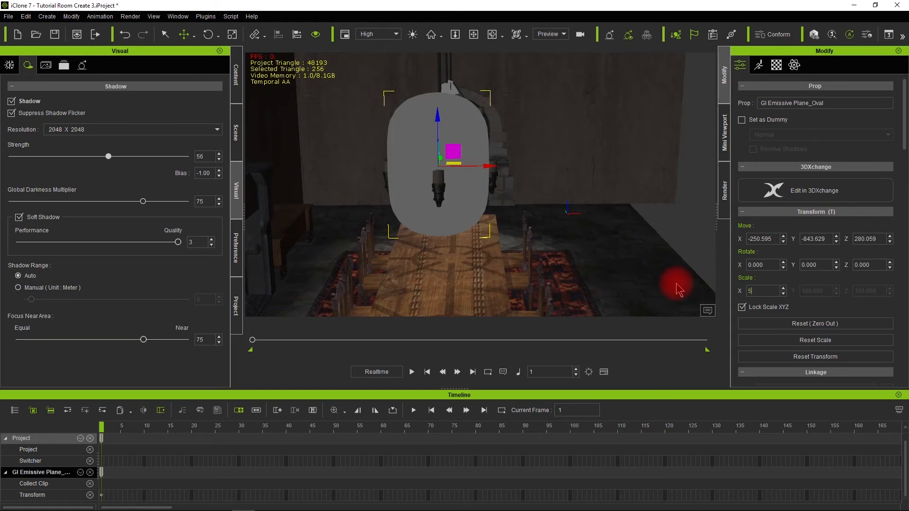
type("5")
key("Return")
scroll(508, 213, "up", 3)
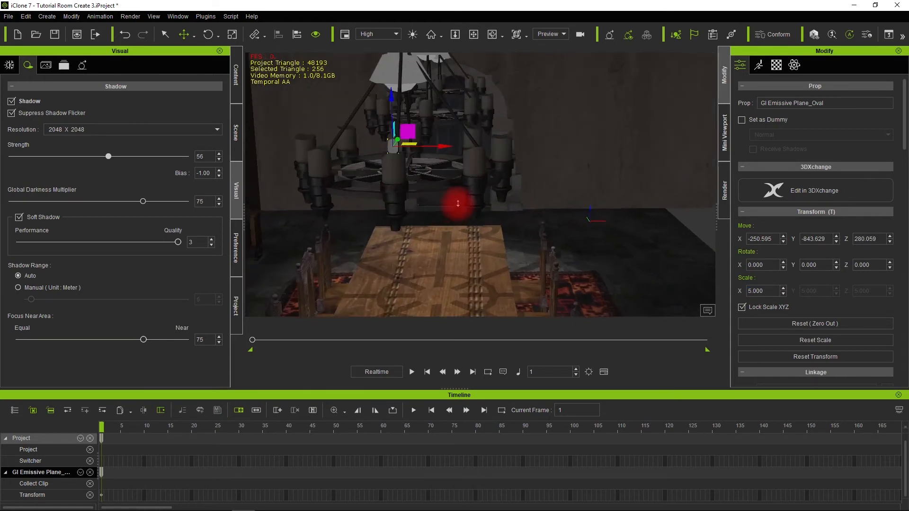
left_click_drag(407, 240, 433, 248, "alt")
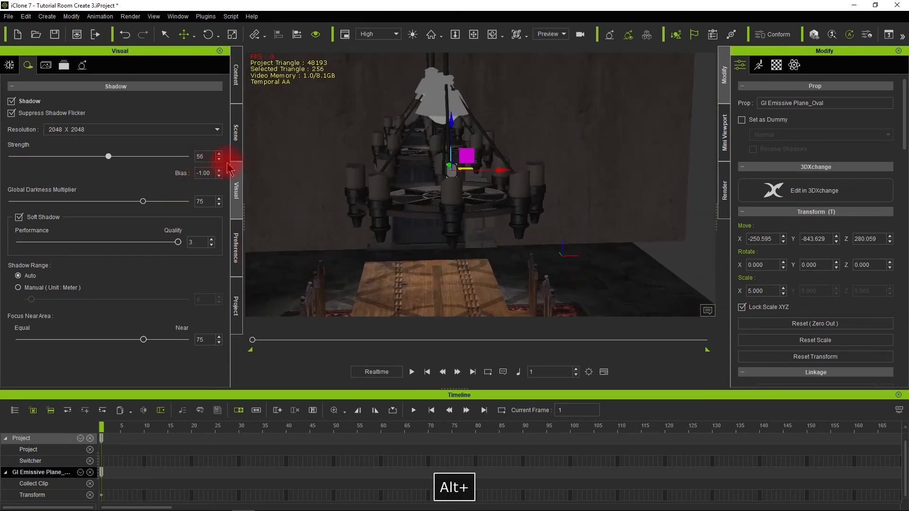
Hide all three chandelier spotlights in the scene
left_click(235, 135)
scroll(50, 315, "down", 1)
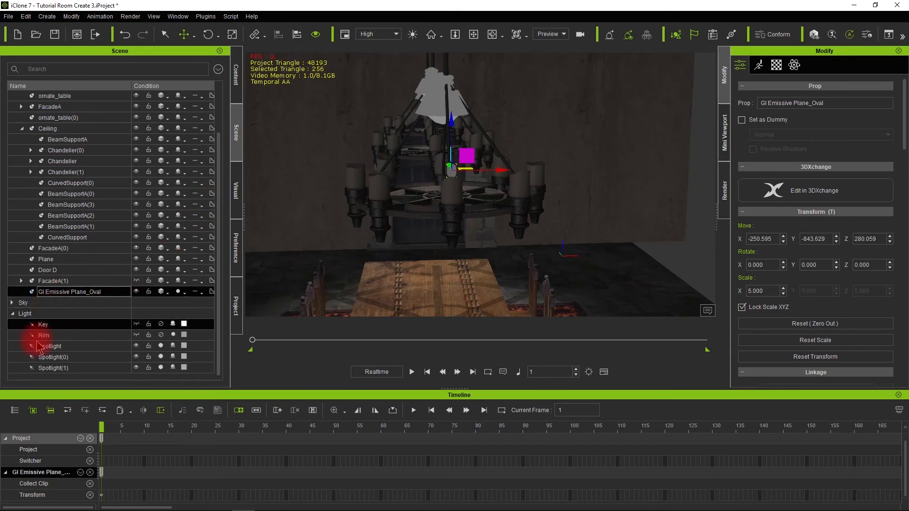
left_click(136, 356)
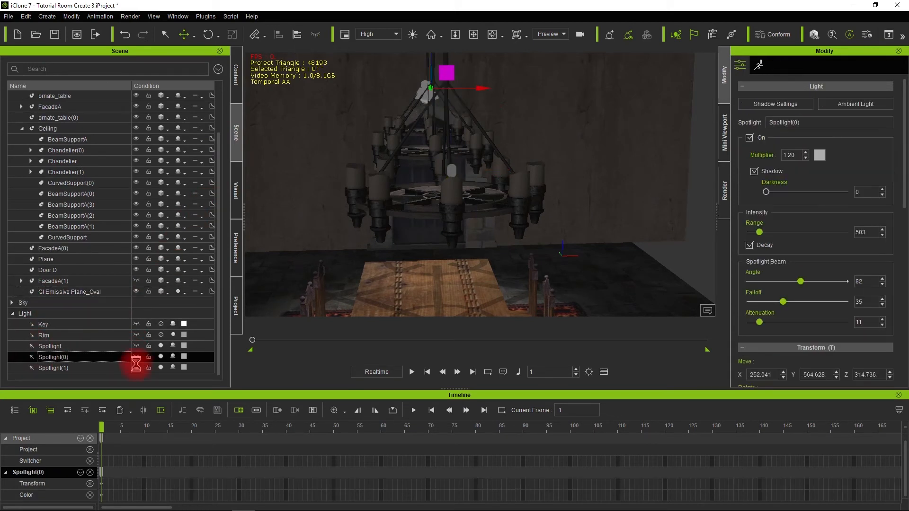
left_click(137, 367)
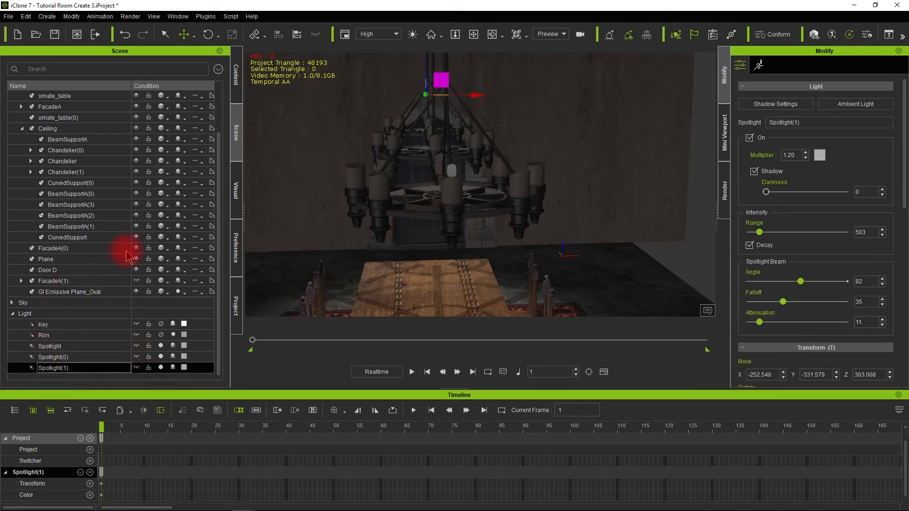
Rotate the oval GI emissive plane on the candle to about -164.9 degrees around Z
left_click(52, 292)
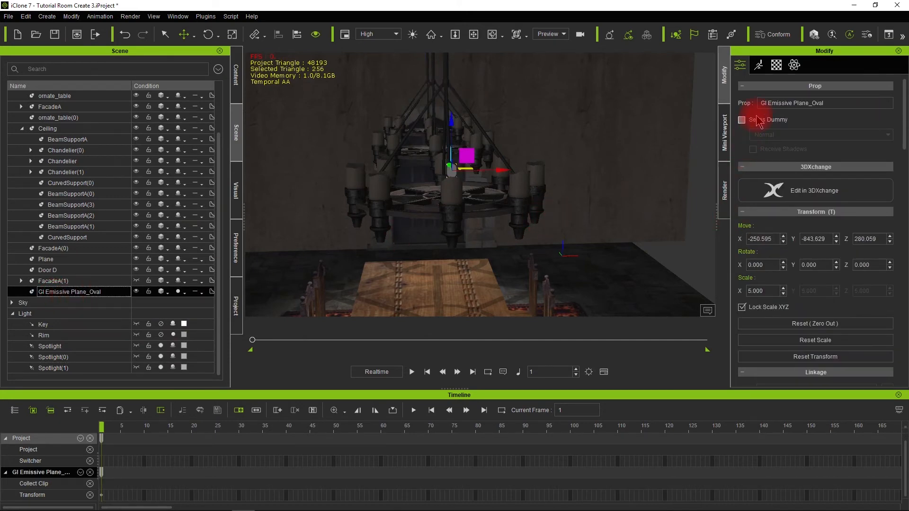
scroll(763, 179, "down", 2)
left_click_drag(580, 191, 587, 243, "alt")
scroll(529, 233, "up", 5)
left_click_drag(497, 240, 553, 256, "alt")
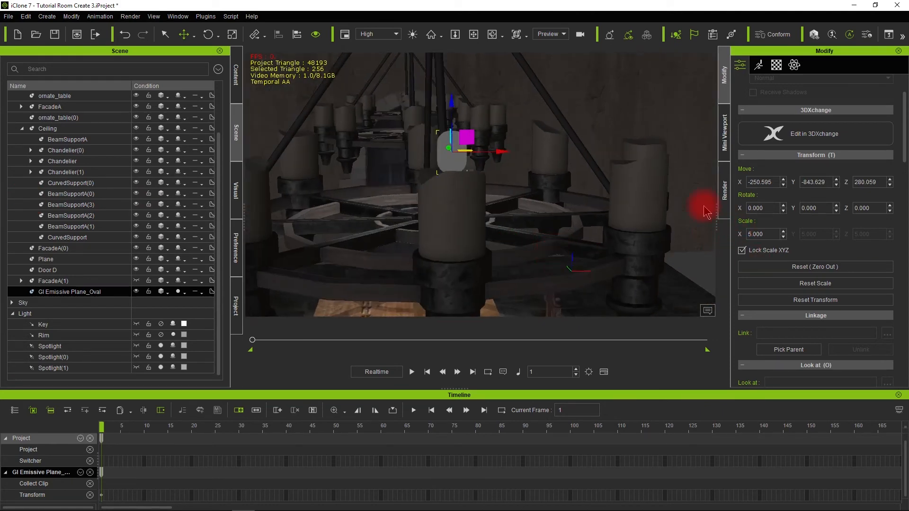
left_click(207, 35)
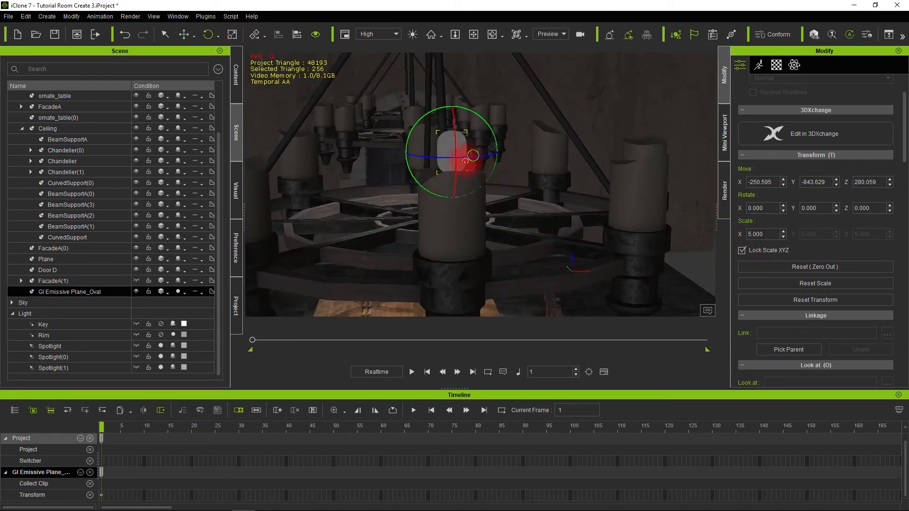
left_click_drag(473, 156, 401, 162)
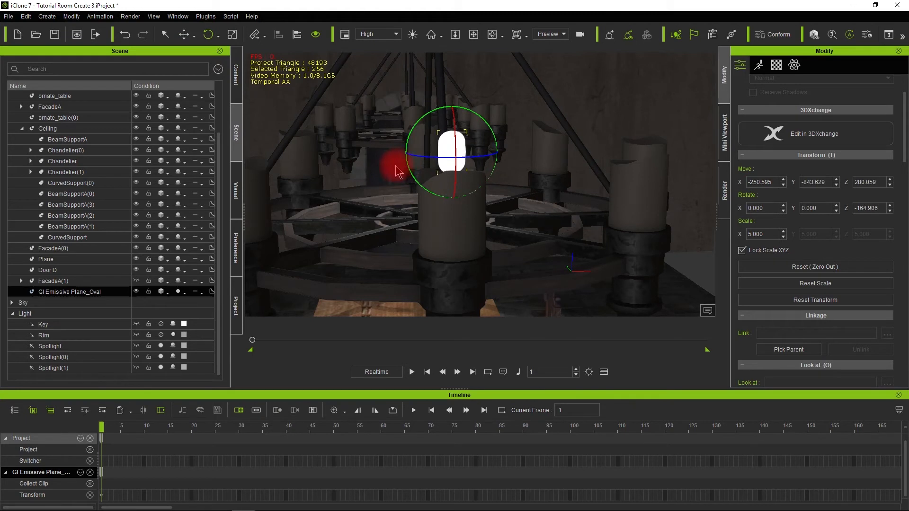
Set the diffuse color of the plane's Emissive_Side material to orange #ff7300
left_click(776, 65)
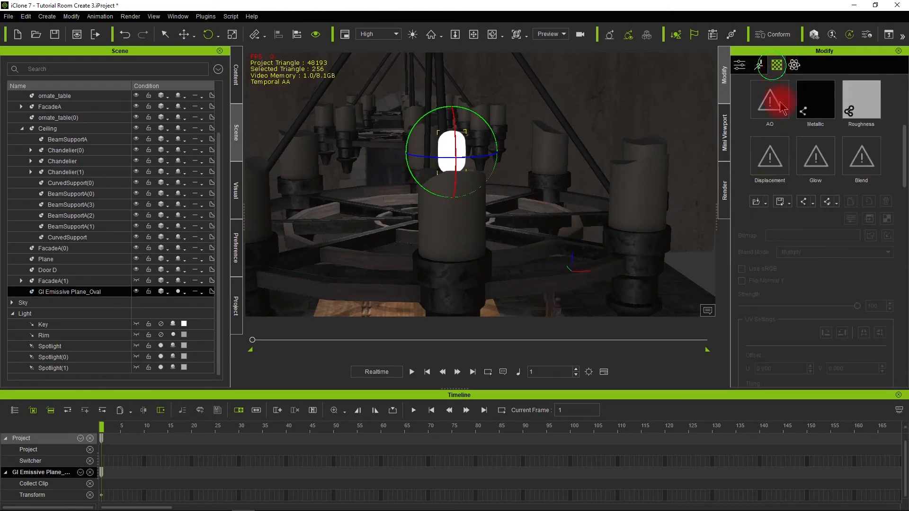
scroll(771, 190, "up", 5)
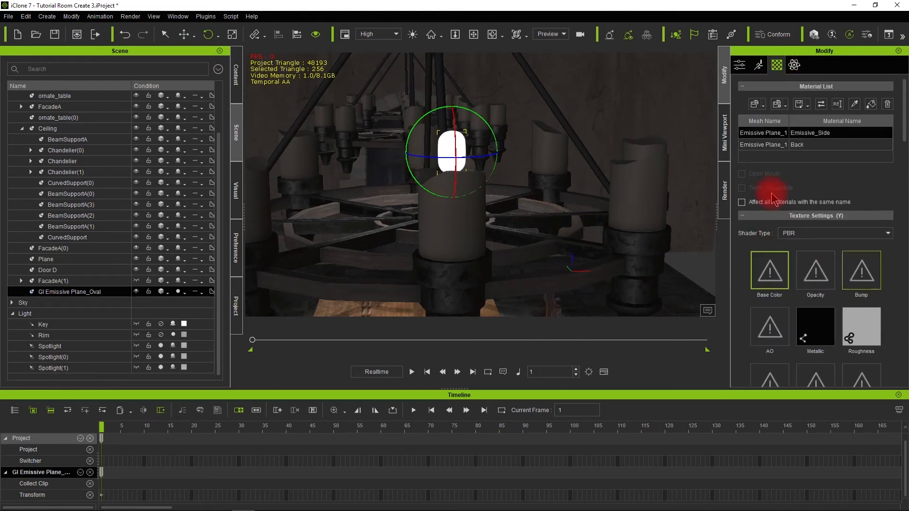
scroll(766, 203, "down", 5)
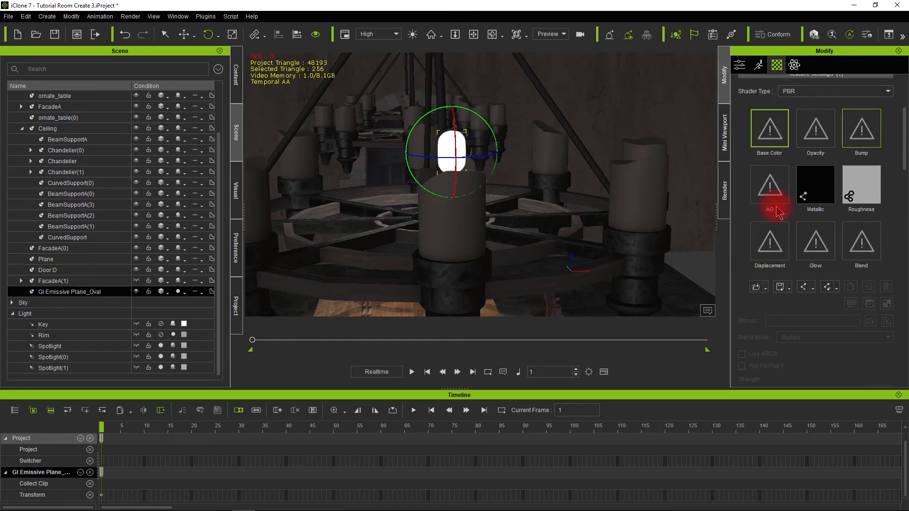
scroll(767, 216, "down", 10)
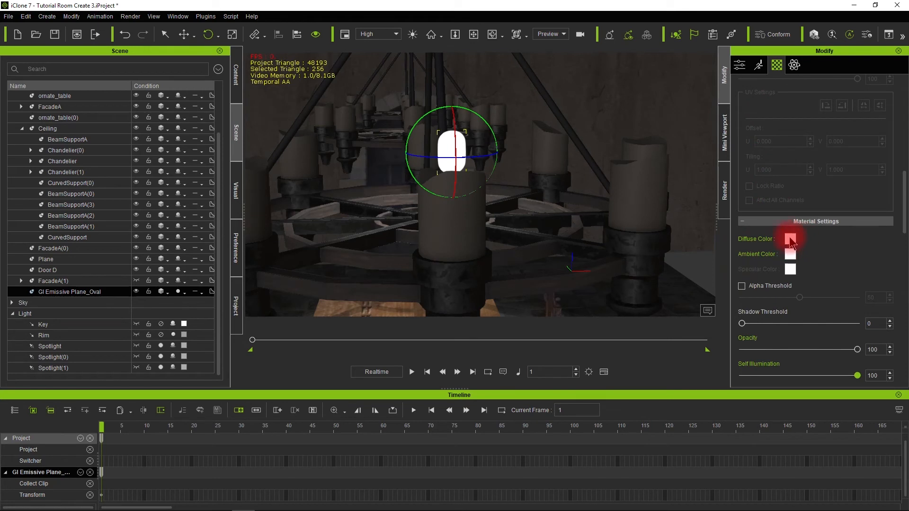
left_click(790, 239)
left_click_drag(544, 182, 541, 171)
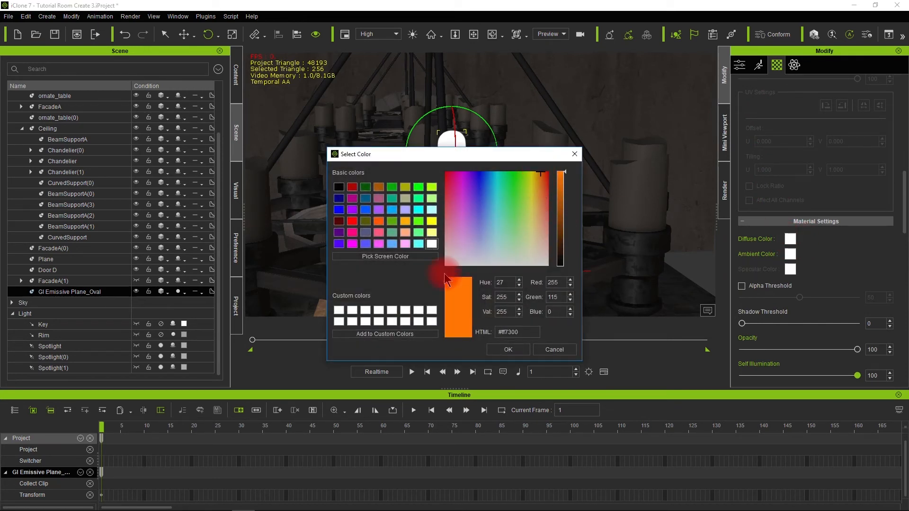
left_click(518, 349)
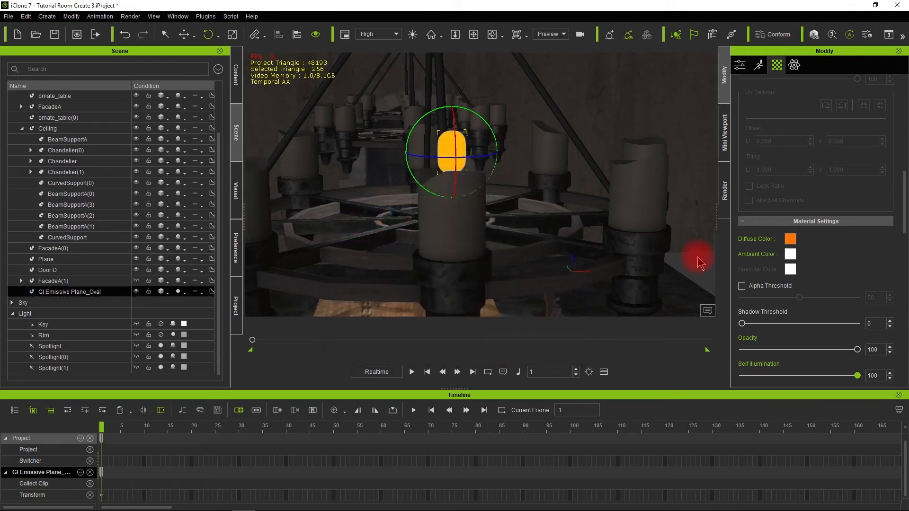
Set the ambient color of the Emissive_Side material to dark orange #913500
left_click(790, 255)
left_click_drag(544, 227, 543, 173)
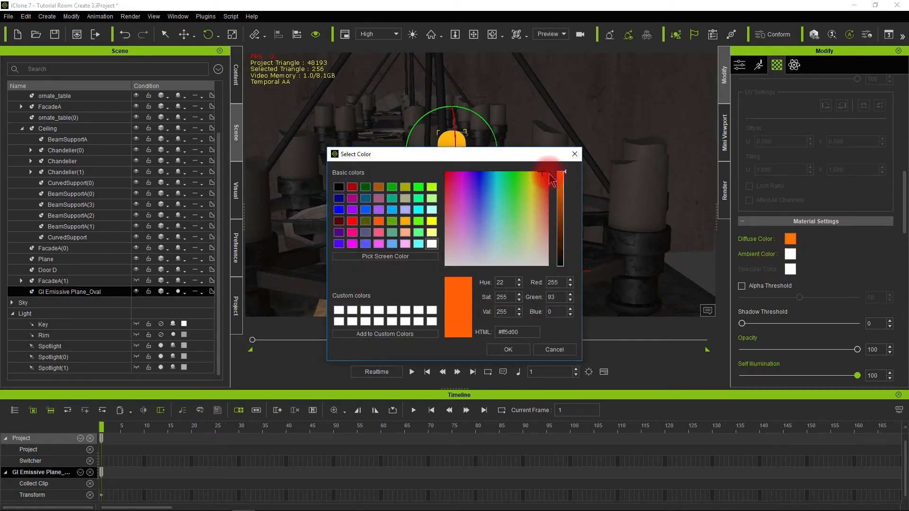
left_click(559, 212)
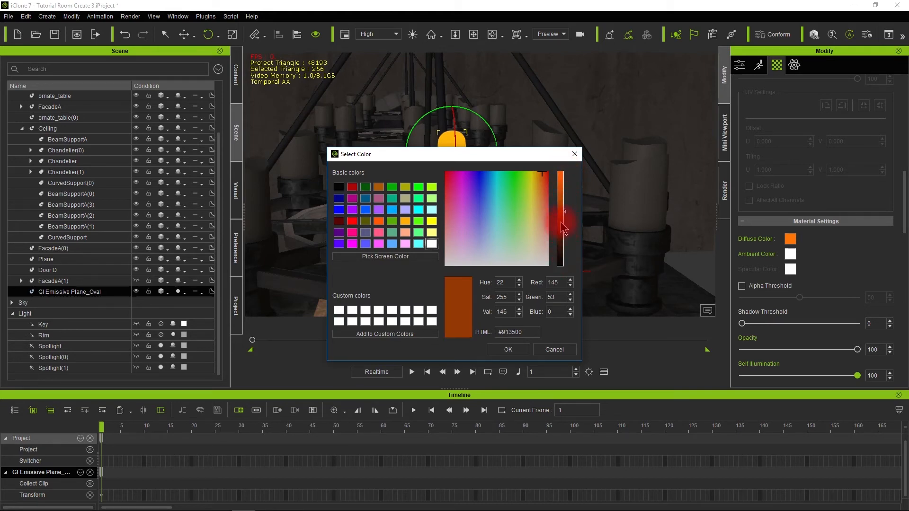
left_click(509, 350)
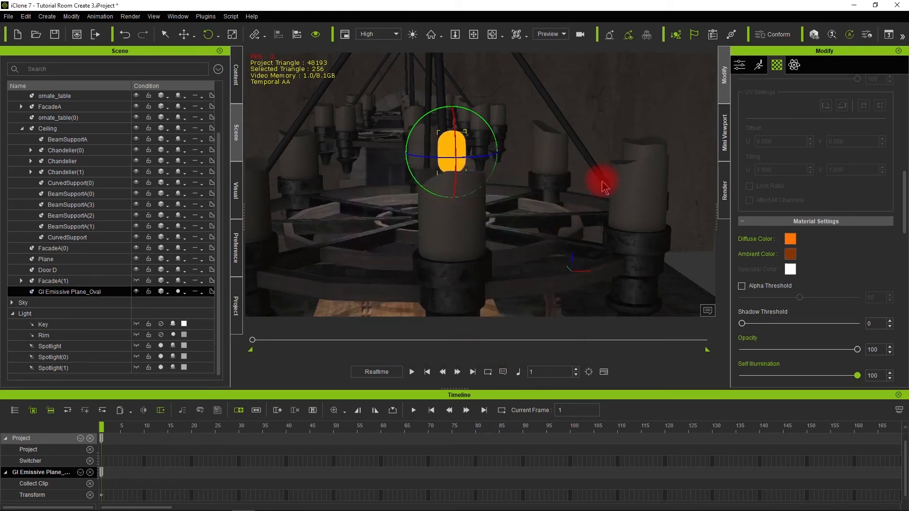
Darken the orange diffuse color of the Emissive_Side material slightly
left_click(790, 240)
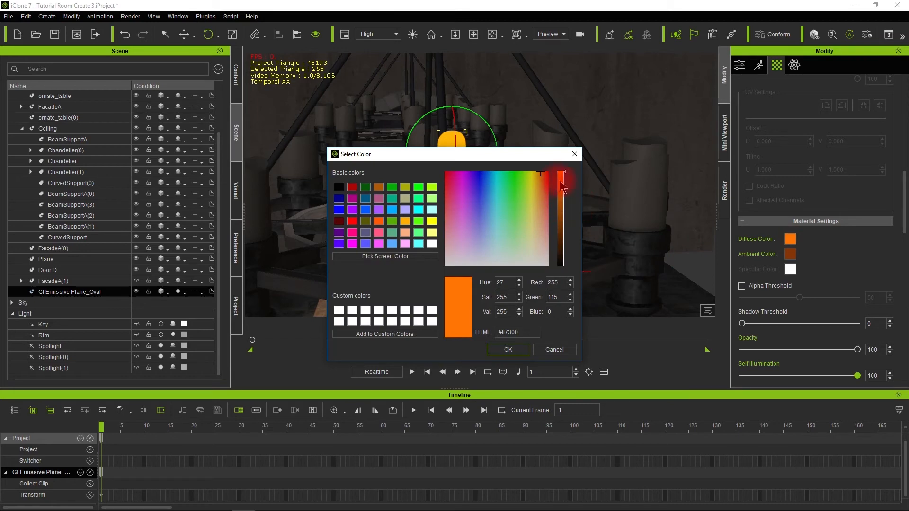
left_click_drag(559, 183, 561, 189)
left_click(508, 353)
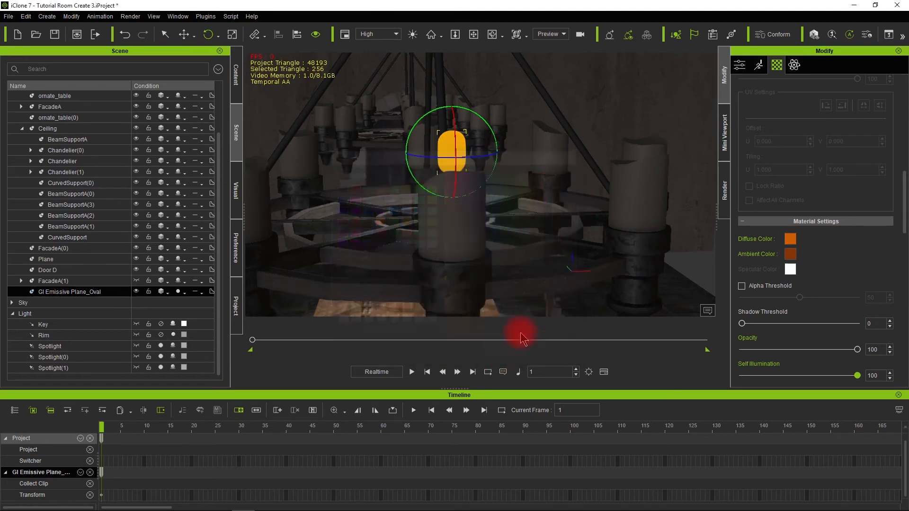
Examine how the orange emissive plane looks on the chandelier from different distances and angles in the hall
scroll(582, 178, "down", 6)
scroll(576, 175, "up", 3)
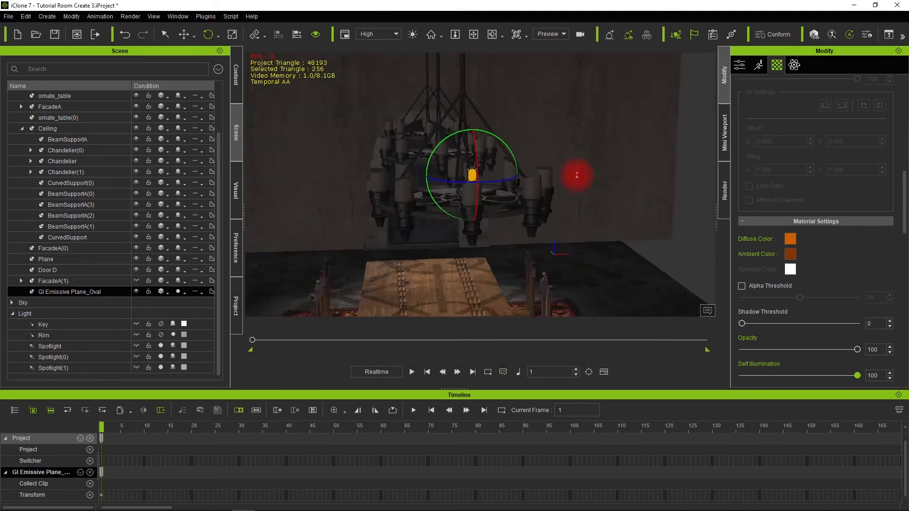
scroll(578, 176, "down", 3)
middle_click_drag(563, 223, 572, 201)
left_click_drag(572, 201, 474, 218, "alt")
left_click(183, 35)
left_click_drag(426, 136, 481, 277, "alt")
left_click_drag(524, 224, 618, 151, "alt")
left_click(758, 286)
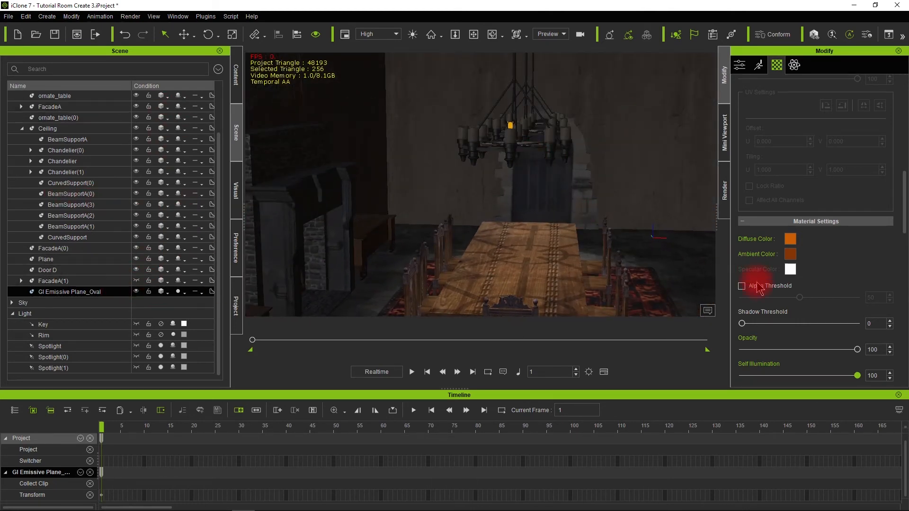
Make the emissive plane look at the preview camera, with Y as its look-at axis
left_click(740, 65)
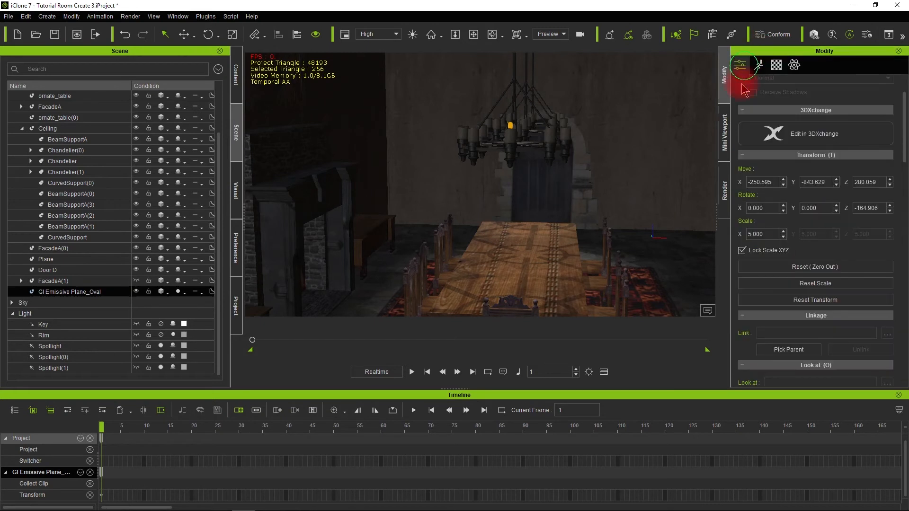
scroll(778, 248, "down", 4)
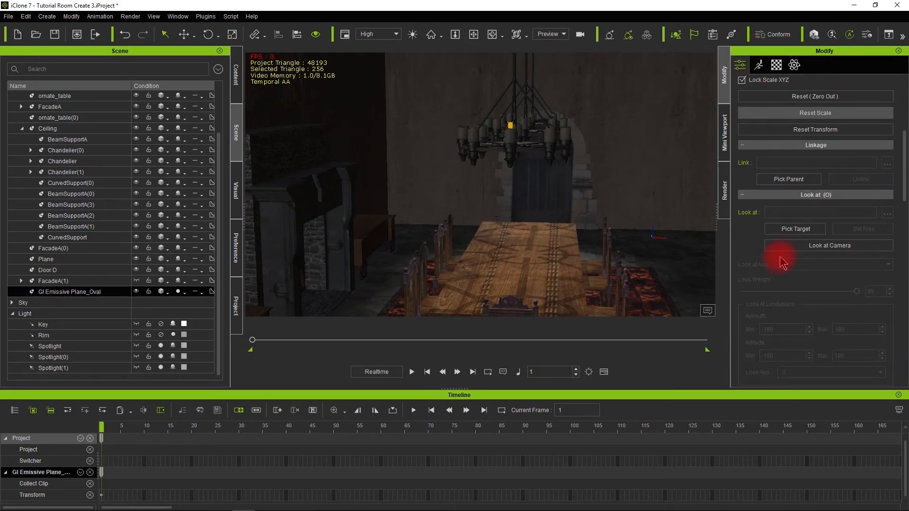
left_click(795, 245)
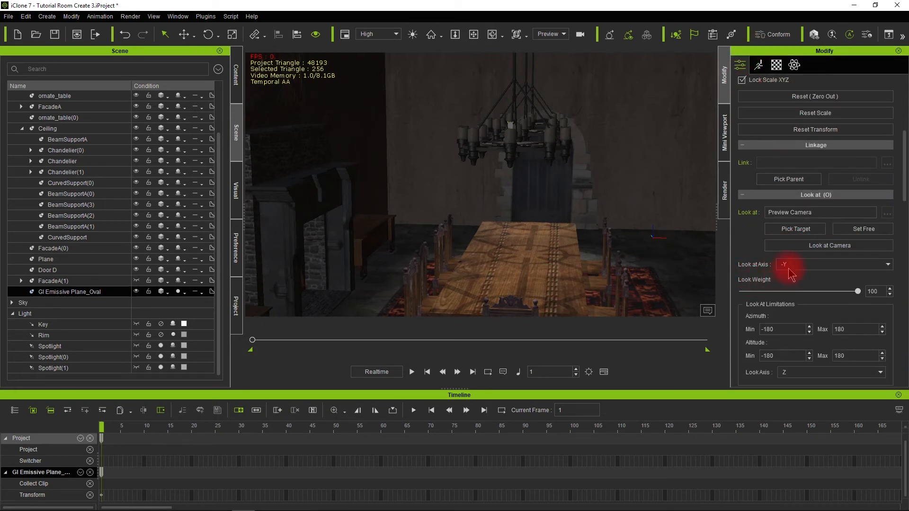
left_click(789, 272)
left_click(781, 279)
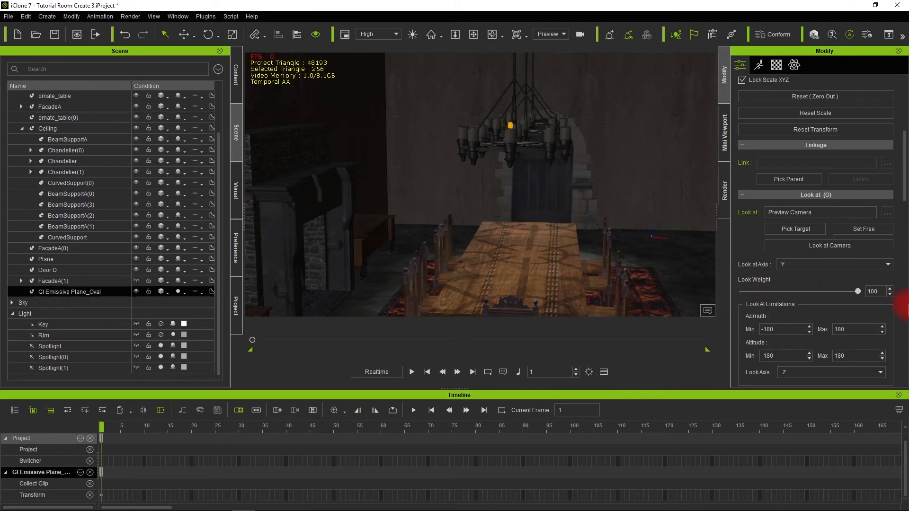
Try X as the emissive plane's look-at axis and return it to Y
left_click(788, 266)
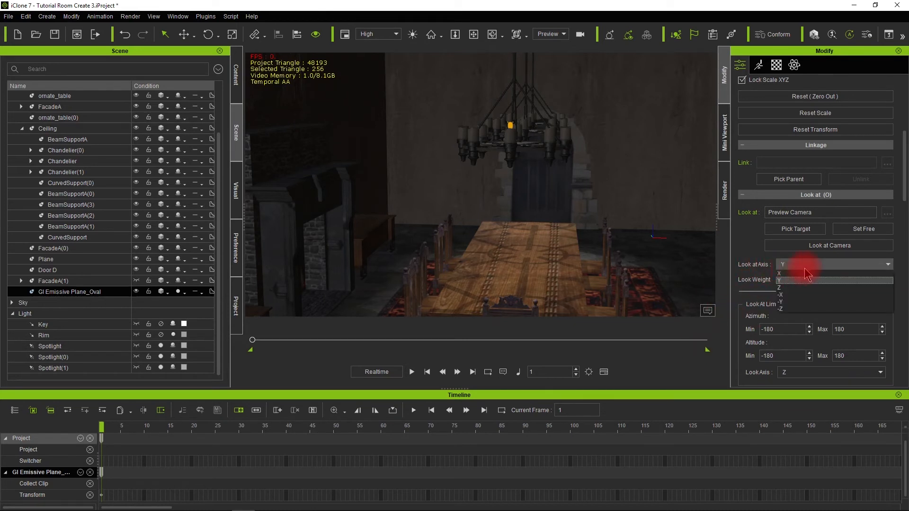
left_click(789, 274)
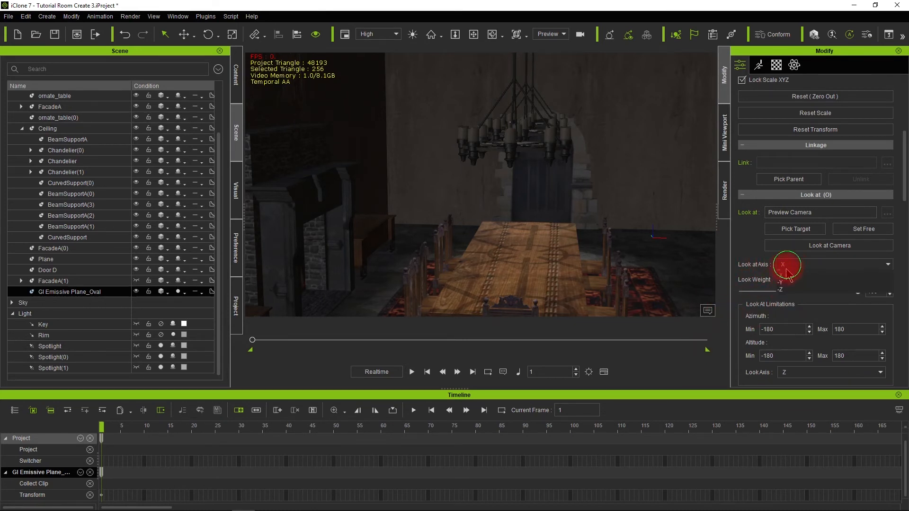
left_click(779, 280)
Unlock the emissive plane's XYZ scale and narrow its X scale to 3.664 to slim the flame
scroll(560, 182, "down", 2)
scroll(560, 182, "up", 2)
left_click_drag(632, 189, 262, 257, "alt")
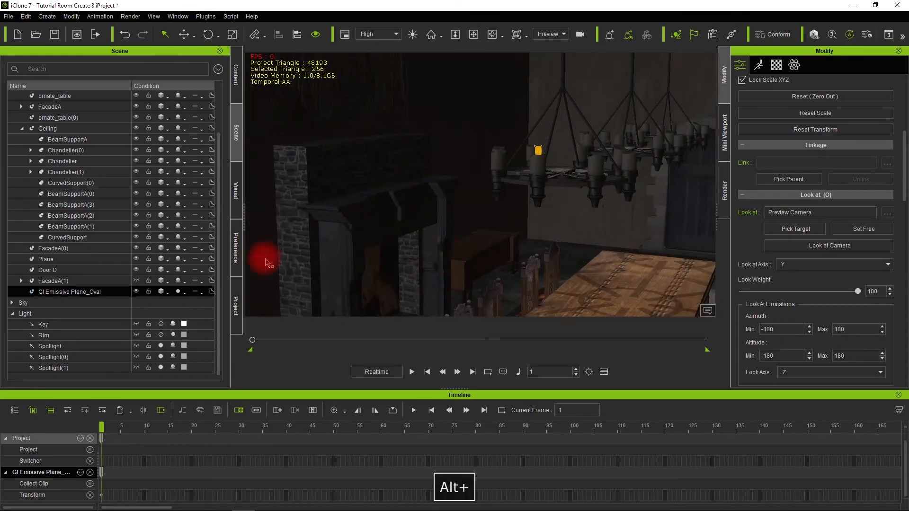
left_click(184, 34)
scroll(524, 252, "up", 5)
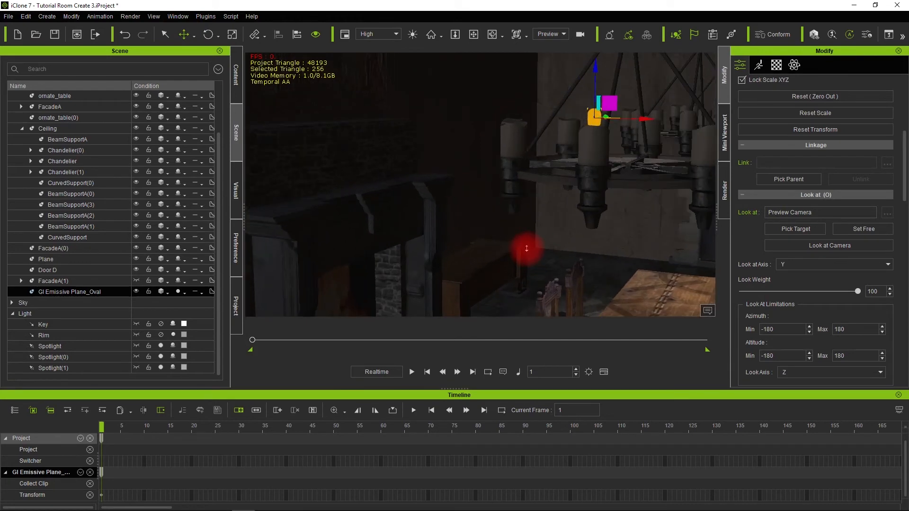
left_click_drag(486, 243, 560, 243, "alt")
scroll(538, 217, "up", 3)
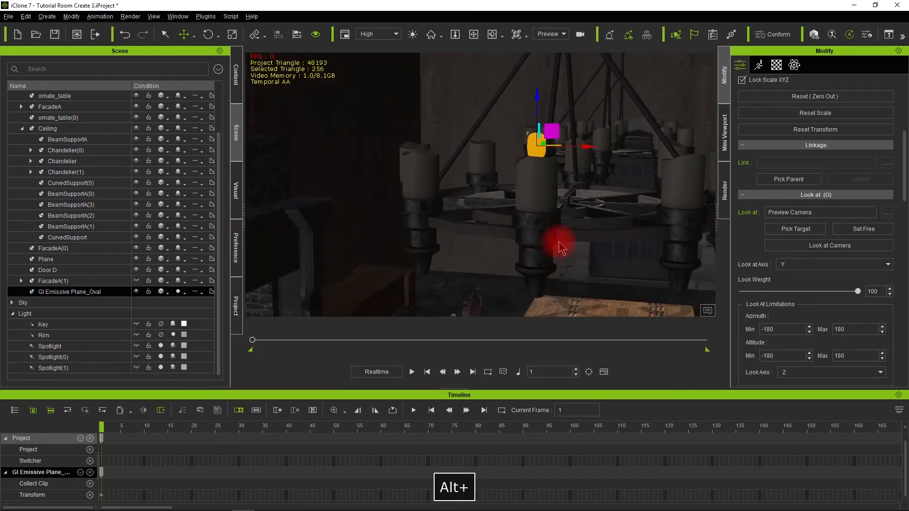
scroll(767, 146, "up", 5)
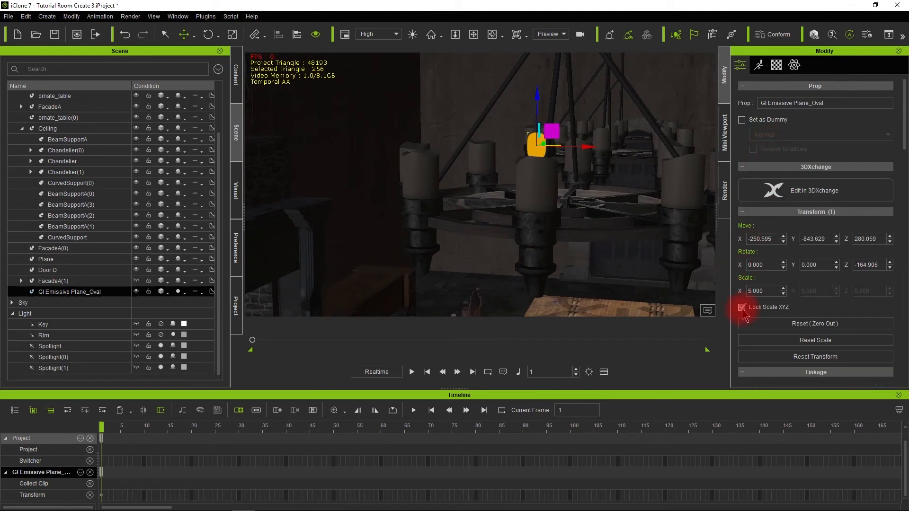
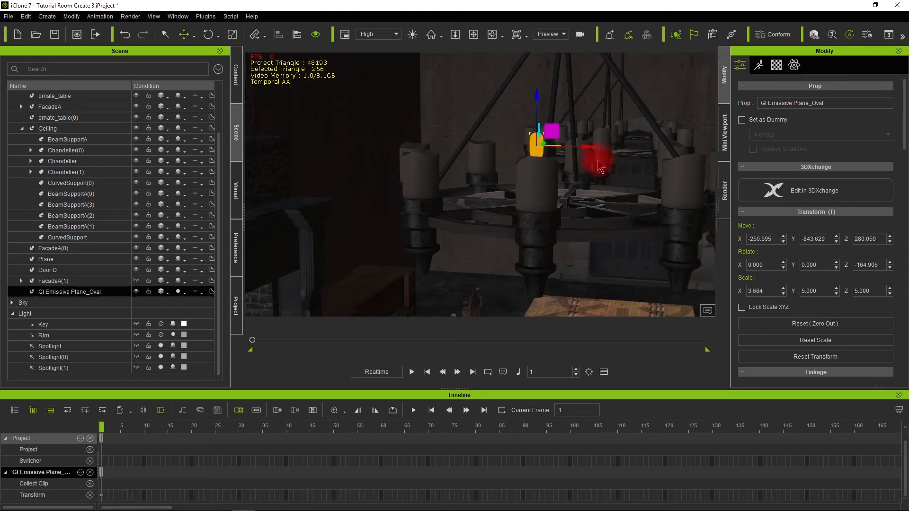
Duplicate the emissive plane onto the neighbouring candle and fine-tune it in front view to about X -216.0, Y -843.6, Z 280.1
left_click_drag(587, 146, 735, 179, "ctrl")
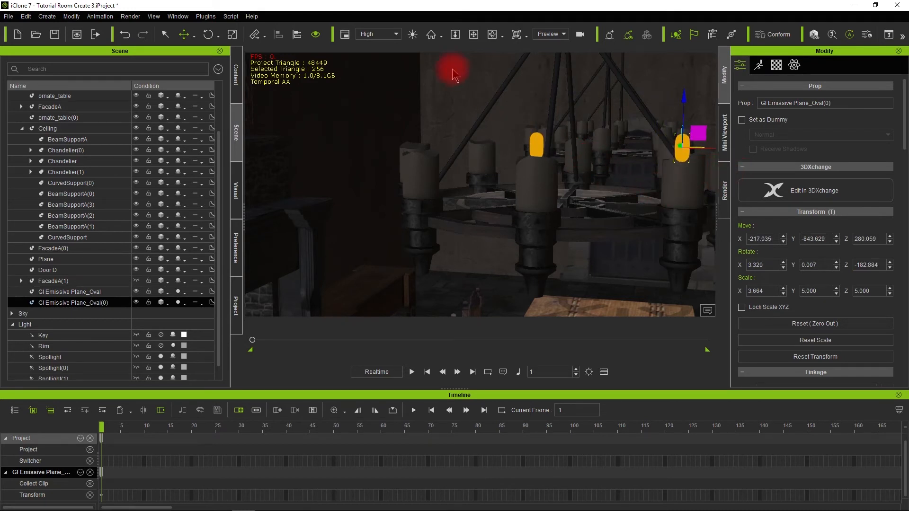
left_click(154, 17)
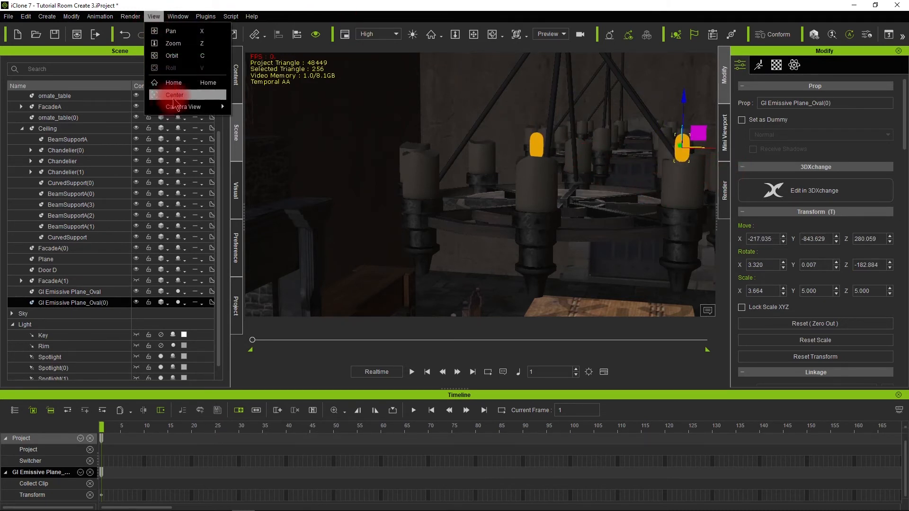
mouse_move(176, 107)
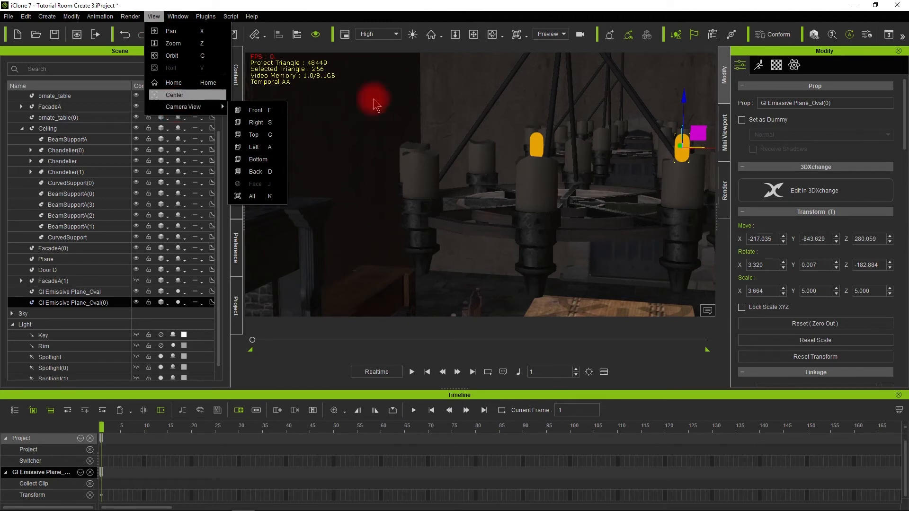
left_click(682, 182)
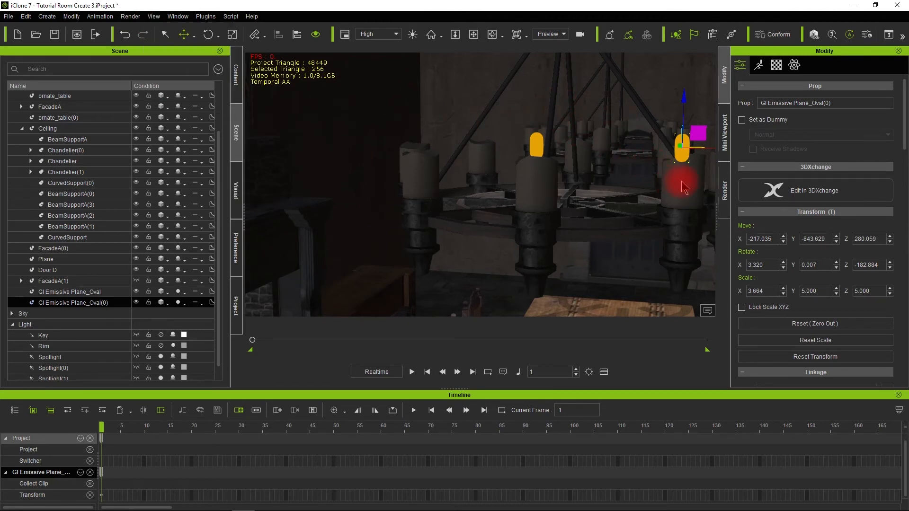
key("f")
scroll(557, 159, "down", 5)
scroll(557, 159, "up", 2)
scroll(557, 160, "up", 2)
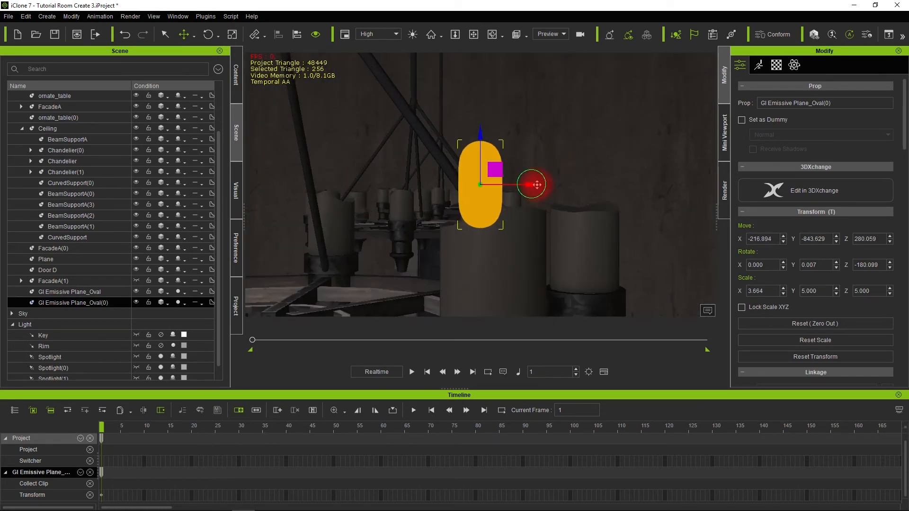
left_click_drag(536, 184, 544, 184)
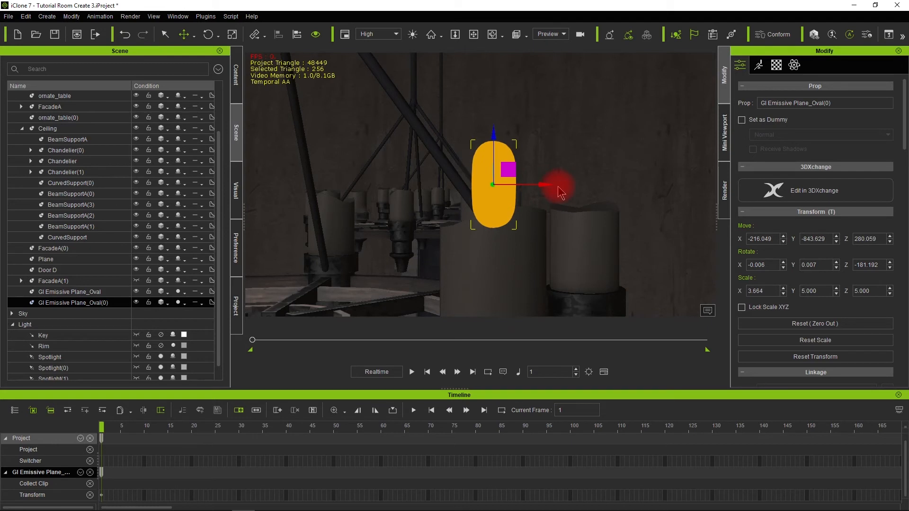
Check the duplicated emissive plane in left view and lower it to about Z 279.4 over its candle
left_click(154, 17)
mouse_move(180, 106)
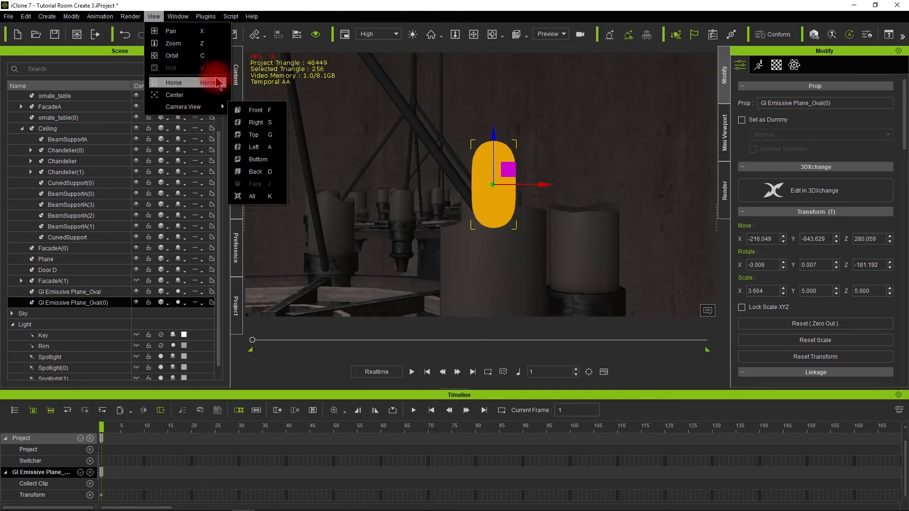
left_click(329, 8)
key("a")
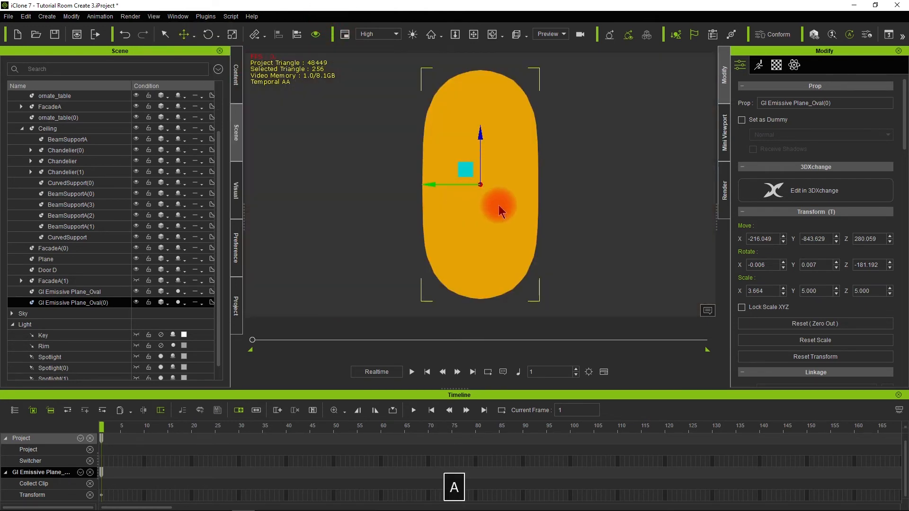
scroll(507, 196, "down", 5)
scroll(504, 190, "up", 4)
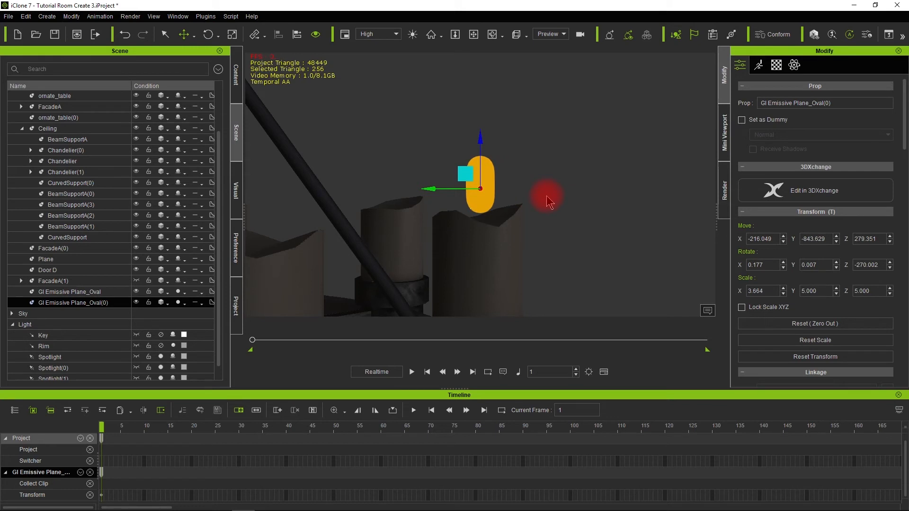
Shift the duplicated emissive plane along Y to about -828.7 so it sits over its candle
left_click_drag(546, 196, 381, 201, "alt")
scroll(476, 205, "up", 2)
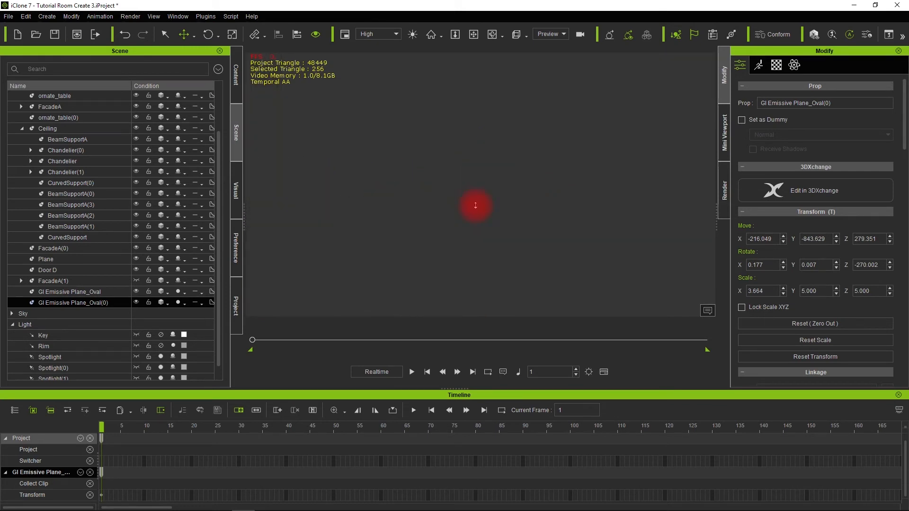
scroll(475, 205, "down", 2)
key("f")
scroll(506, 204, "down", 4)
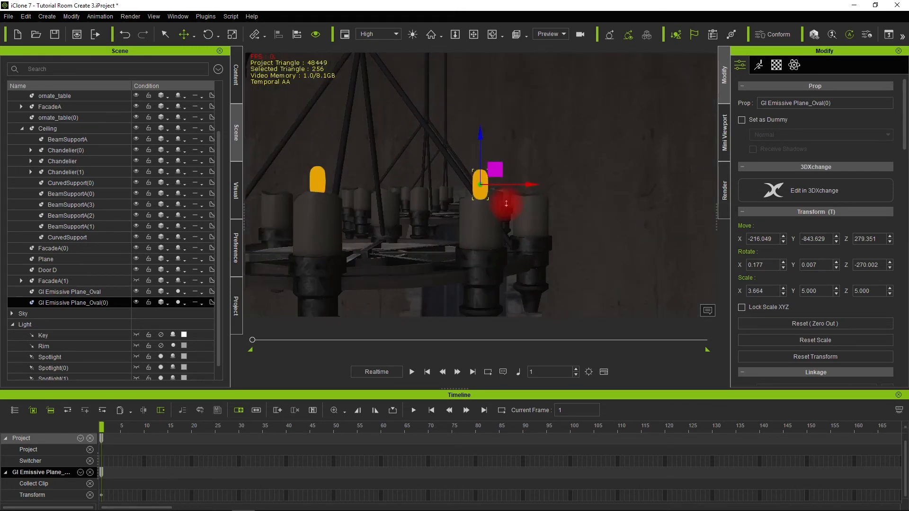
left_click_drag(554, 205, 420, 223, "alt")
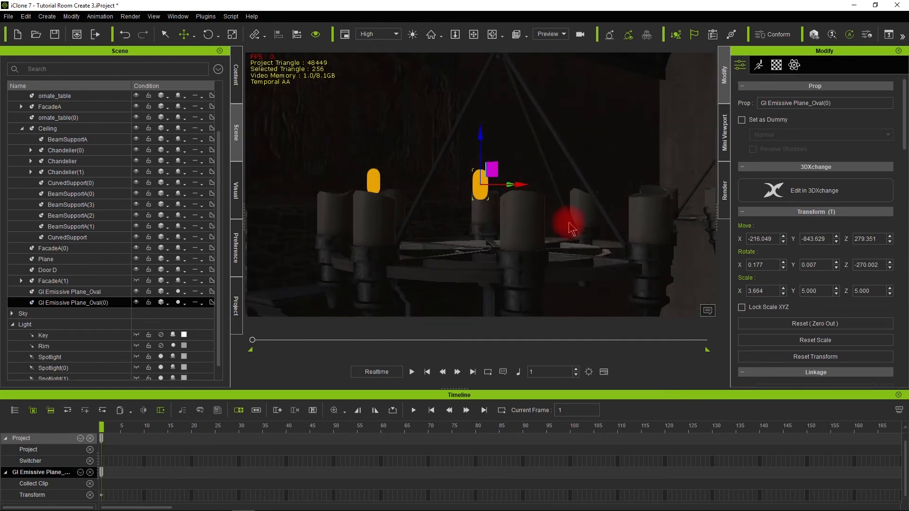
left_click_drag(549, 219, 454, 223, "alt")
left_click_drag(528, 186, 582, 188)
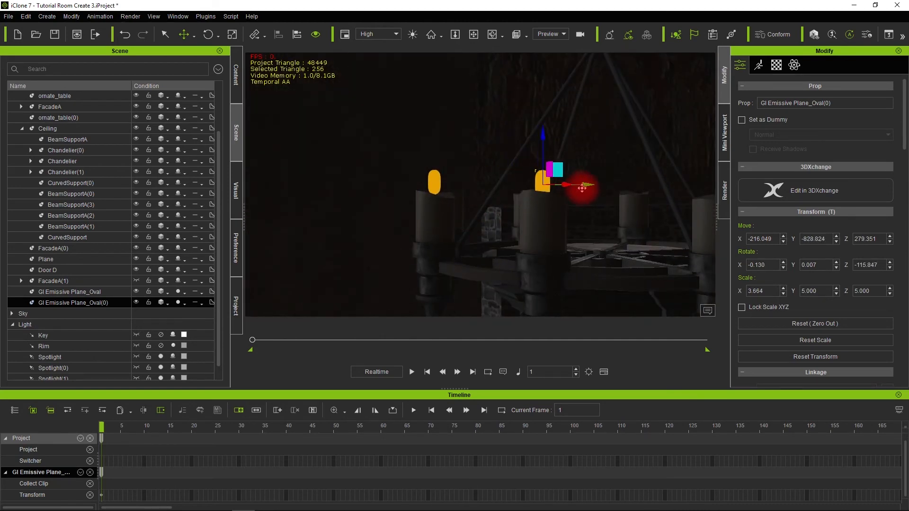
Duplicate the second candle's emissive plane along X onto the candle on the opposite side, at about X -285.7, Y -828.7
left_click_drag(284, 213, 582, 219, "alt")
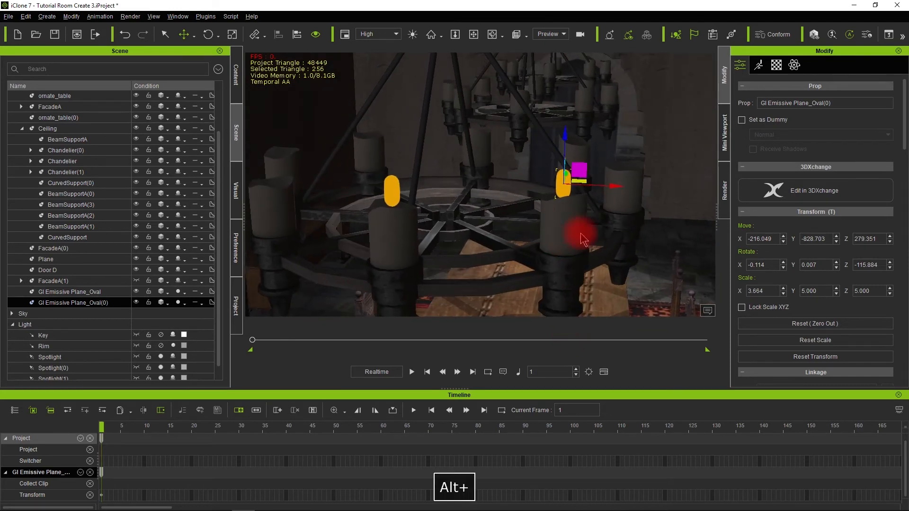
left_click(619, 190, "ctrl")
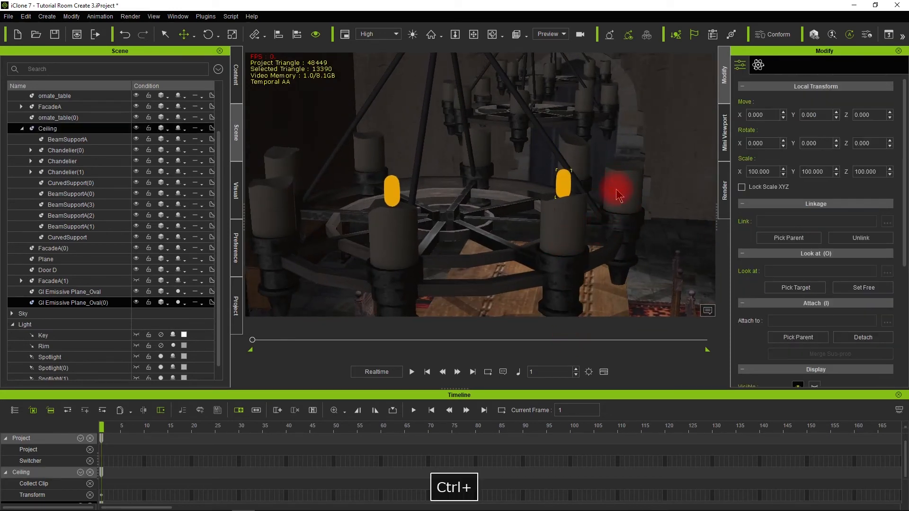
left_click(565, 189)
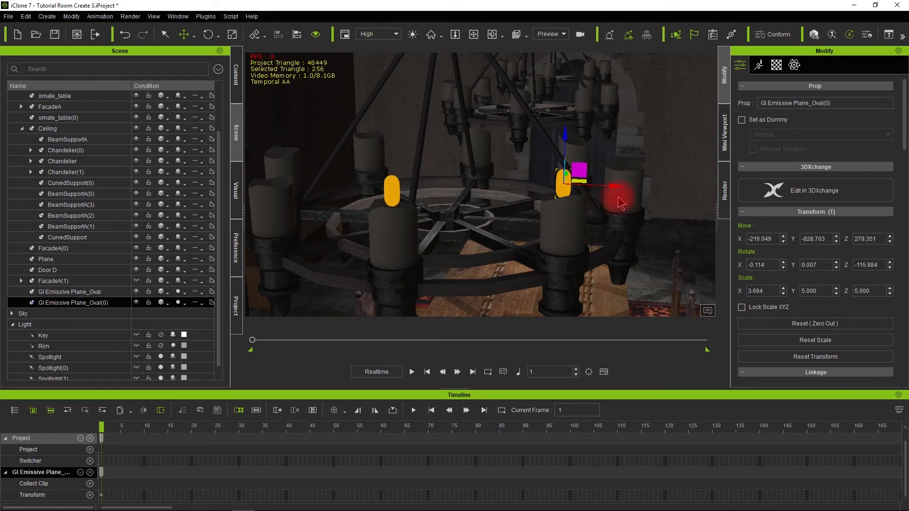
mouse_move(616, 185)
left_mouse_down("ctrl")
mouse_move(320, 199)
mouse_move(424, 211)
mouse_move(359, 226)
mouse_move(467, 233)
mouse_move(489, 248)
mouse_move(507, 230)
mouse_move(411, 225)
left_mouse_up("ctrl")
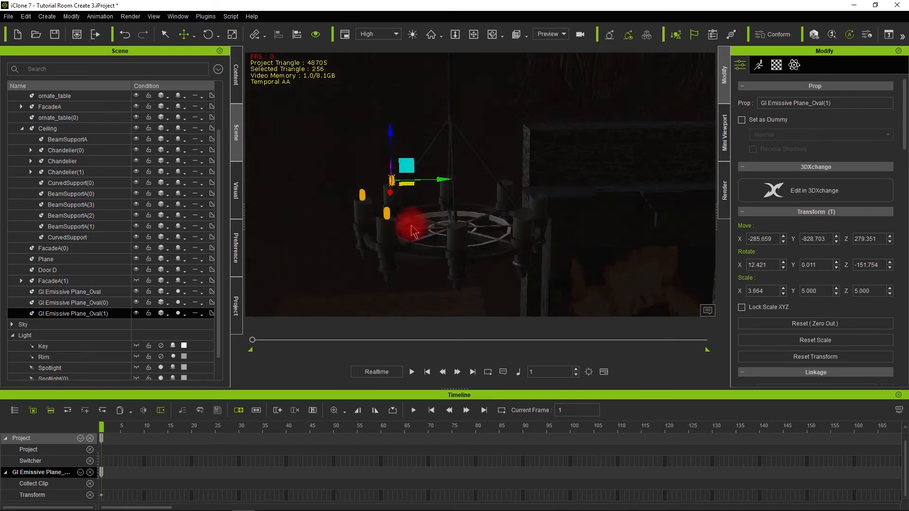
Duplicate GI Emissive Plane_Oval(0) onto the next unlit candle of the chandelier, at about X -200.5, Y -794.3
left_click(389, 214)
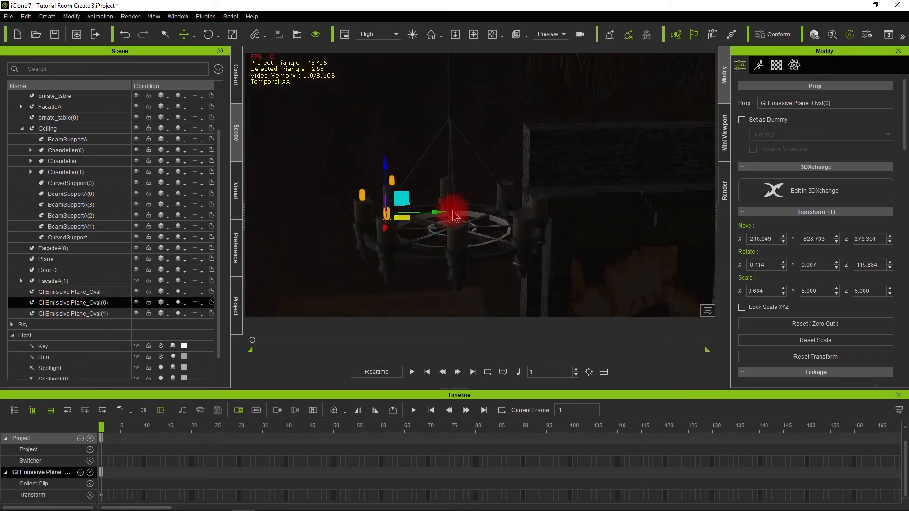
left_click_drag(439, 212, 505, 229, "ctrl")
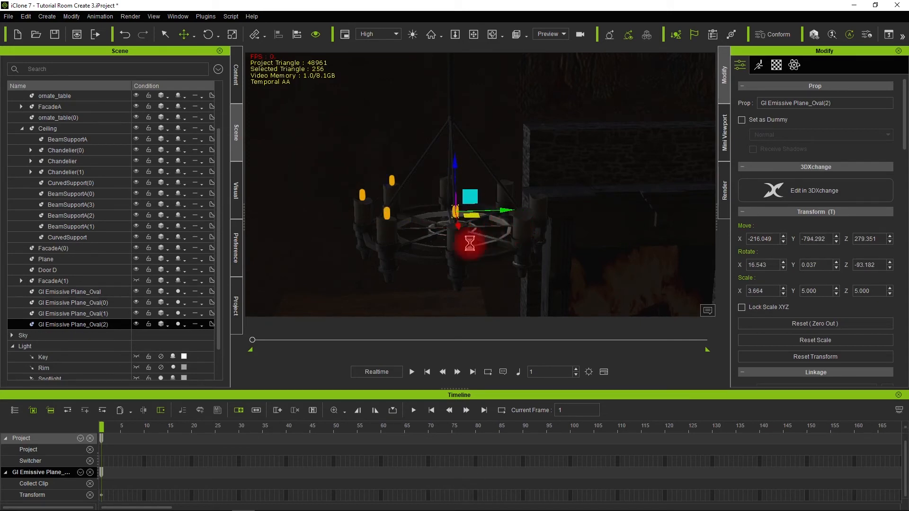
left_click_drag(385, 259, 538, 232, "alt")
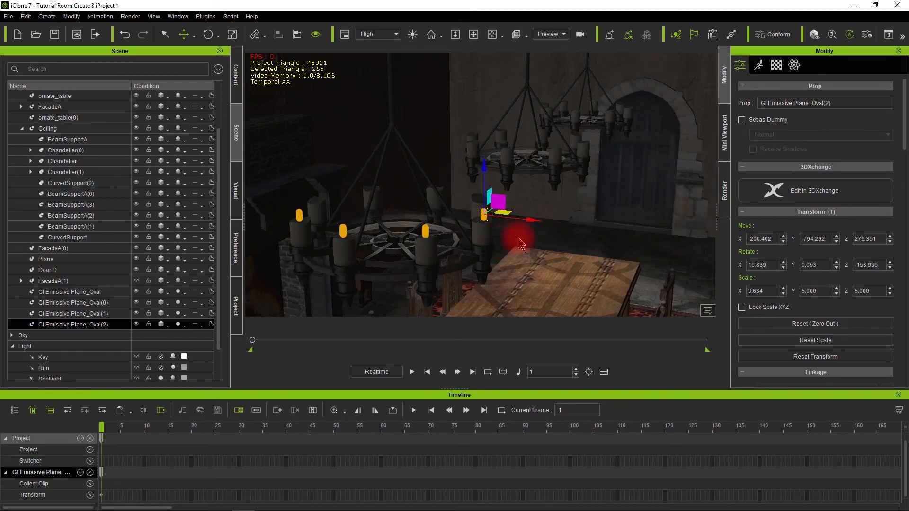
left_click_drag(467, 248, 363, 229, "alt")
Duplicate the emissive plane onto the opposite candle and the rear candle beyond it, aligning the latter at about Y -758.9
left_click_drag(537, 228, 339, 254, "alt")
left_click_drag(367, 214, 583, 242, "ctrl")
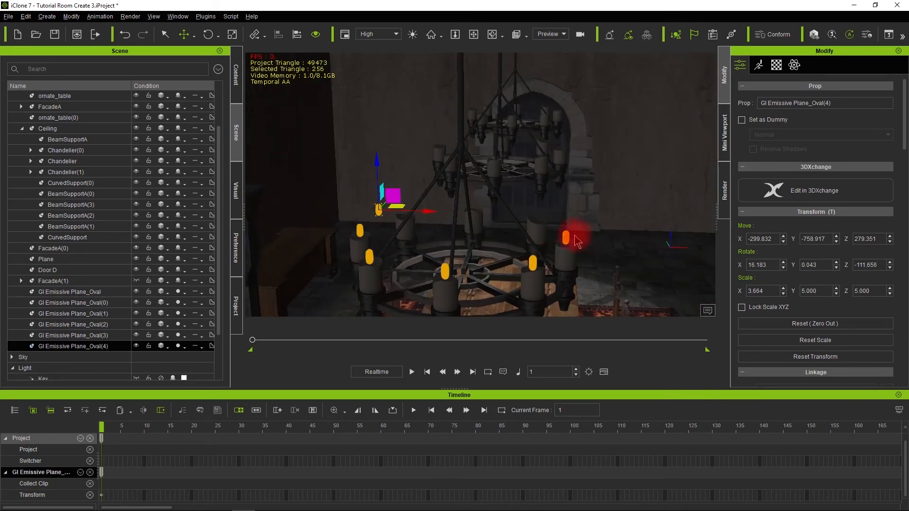
left_click_drag(429, 211, 530, 245)
Duplicate the emissive plane onto the last two candles, at about X -215.7, Y -758.9 and X -249.6, Y -743.6
left_click_drag(452, 215, 589, 242, "ctrl")
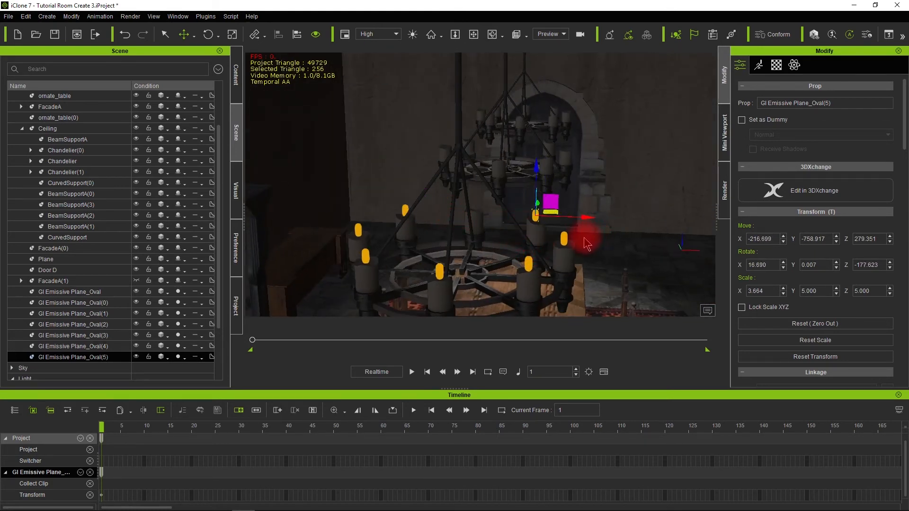
left_click_drag(650, 243, 574, 255, "alt")
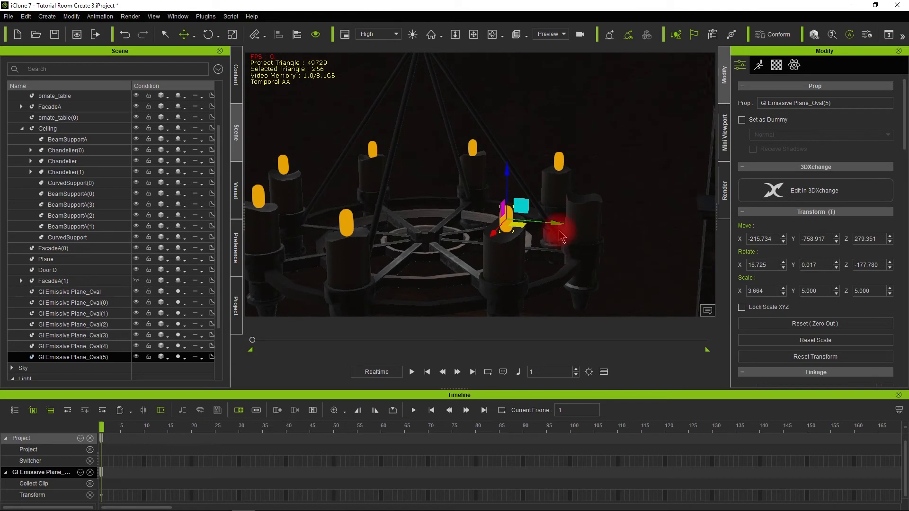
left_click_drag(557, 223, 597, 267, "ctrl")
left_click_drag(652, 263, 649, 245, "alt")
scroll(569, 236, "down", 5)
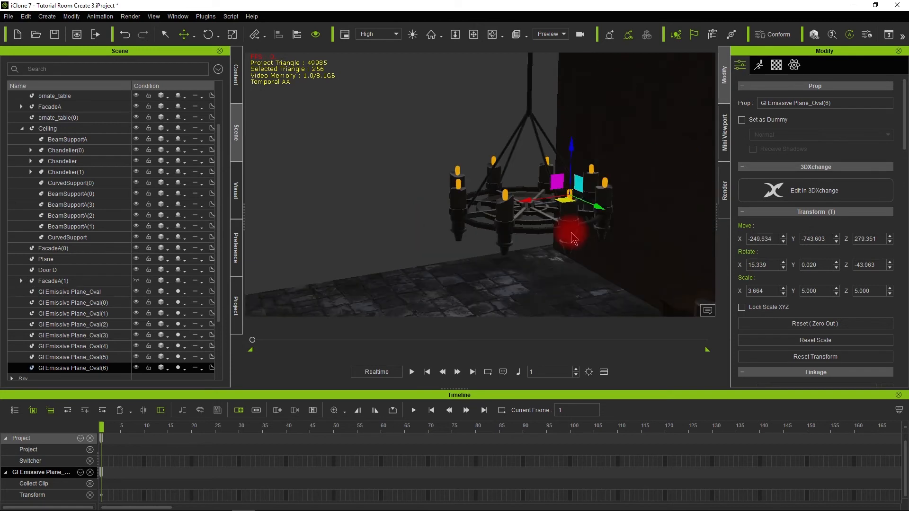
Select all eight emissive planes of the first chandelier and duplicate them along Y onto the middle chandelier's candles
left_click_drag(444, 254, 506, 274, "alt")
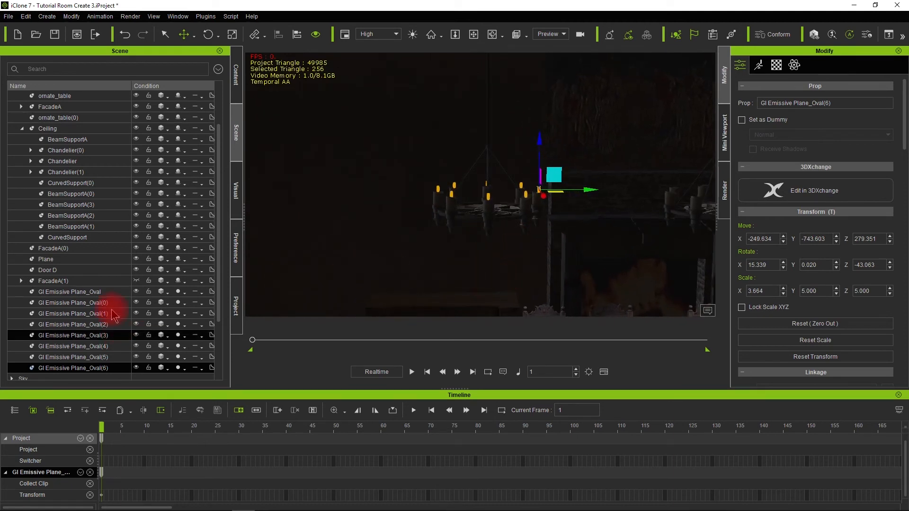
left_click(97, 292)
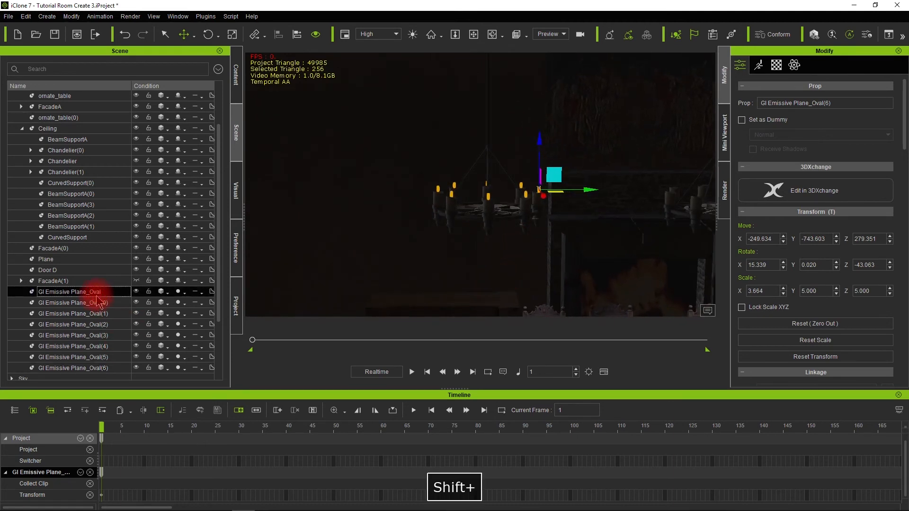
left_click(97, 303, "shift")
left_click(96, 313, "ctrl")
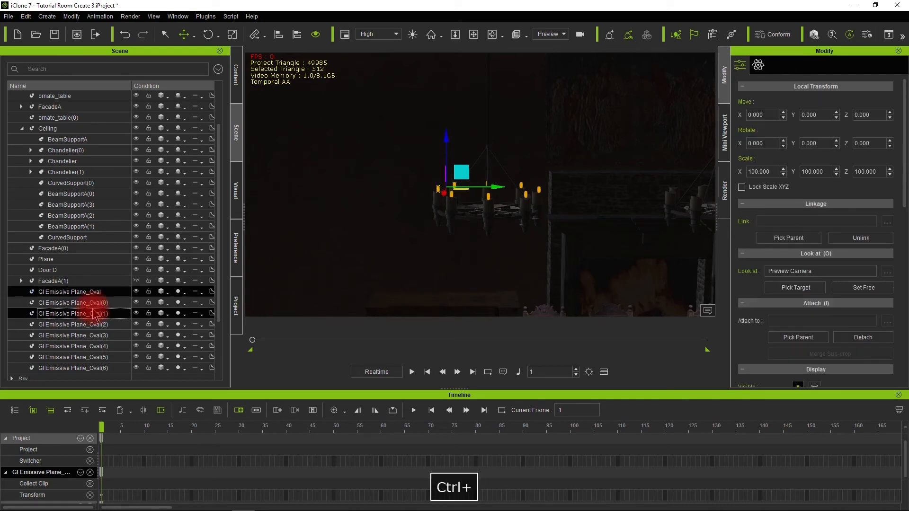
left_click(93, 325, "ctrl")
left_click(94, 336, "ctrl")
left_click(93, 346, "ctrl")
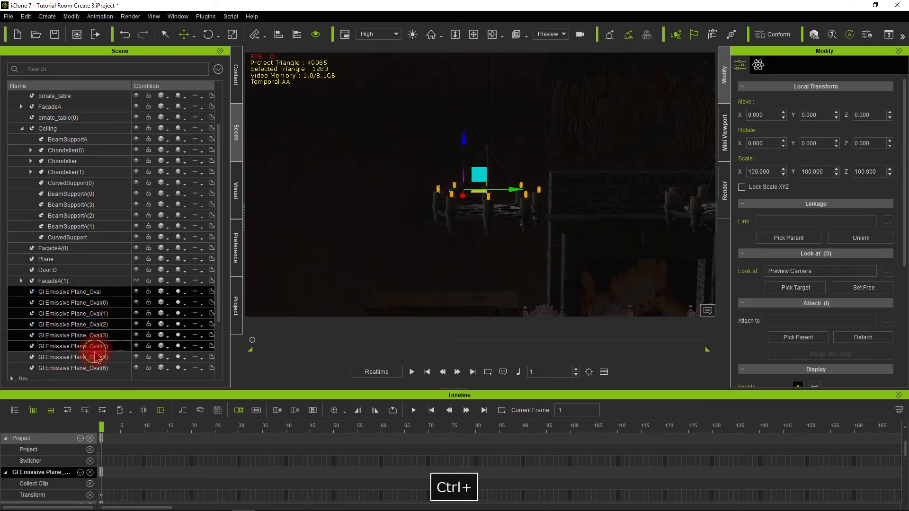
left_click(93, 357, "ctrl")
left_click(97, 367, "ctrl")
scroll(520, 255, "down", 3)
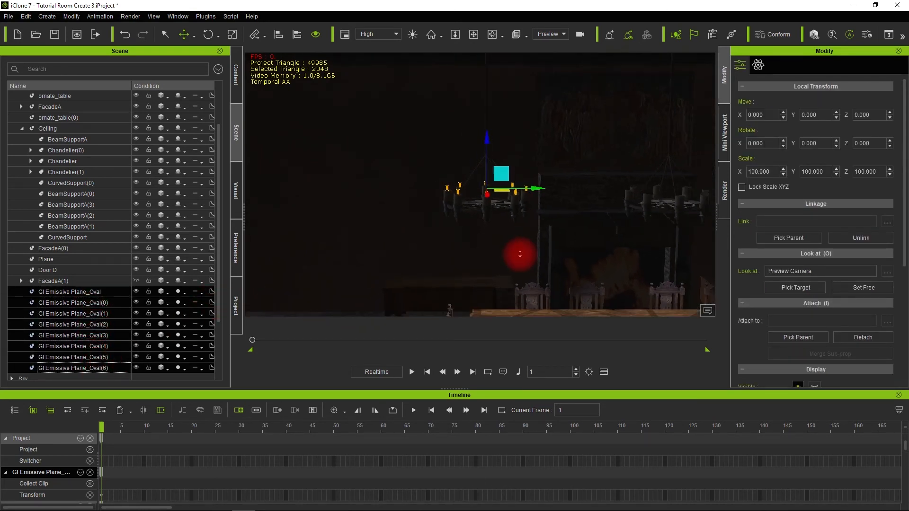
left_click_drag(483, 272, 330, 284, "alt")
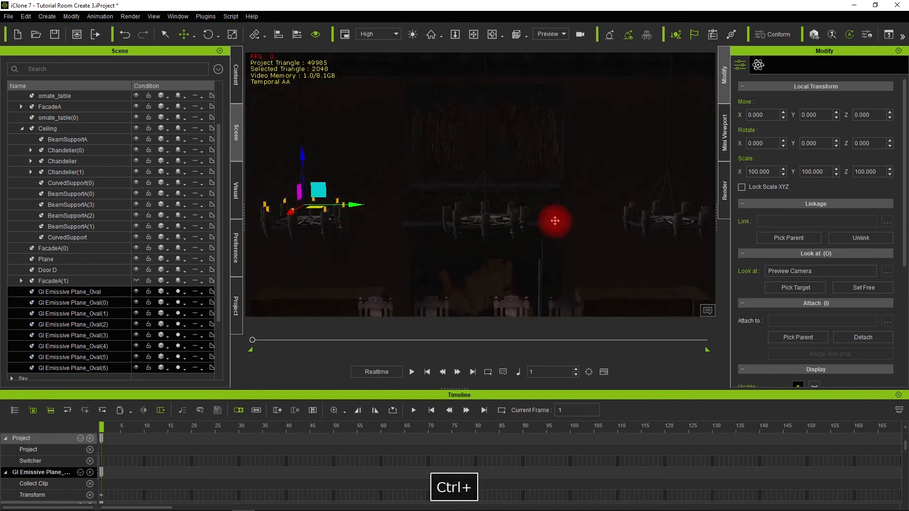
mouse_move(581, 228)
left_mouse_down("ctrl")
mouse_move(596, 221)
mouse_move(519, 225)
mouse_move(533, 224)
left_mouse_up("ctrl")
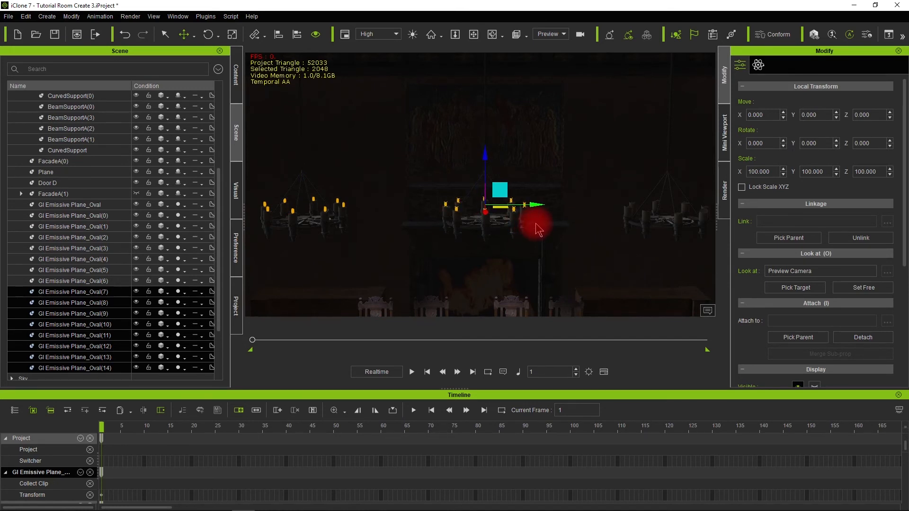
Duplicate the middle chandelier's eight emissive planes along Y onto the third chandelier's candles
mouse_move(539, 229)
left_mouse_down("alt")
mouse_move(600, 247)
mouse_move(434, 260)
mouse_move(403, 244)
left_mouse_up("alt")
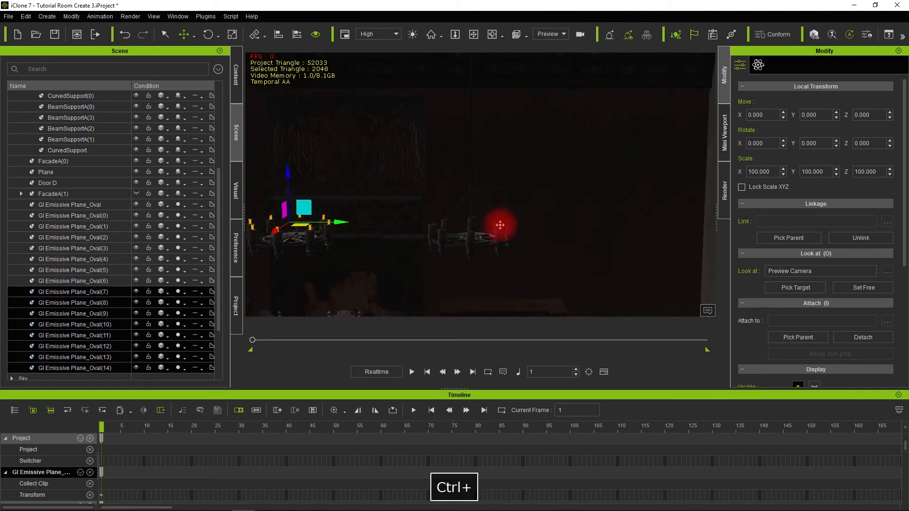
left_click_drag(556, 241, 527, 256, "ctrl")
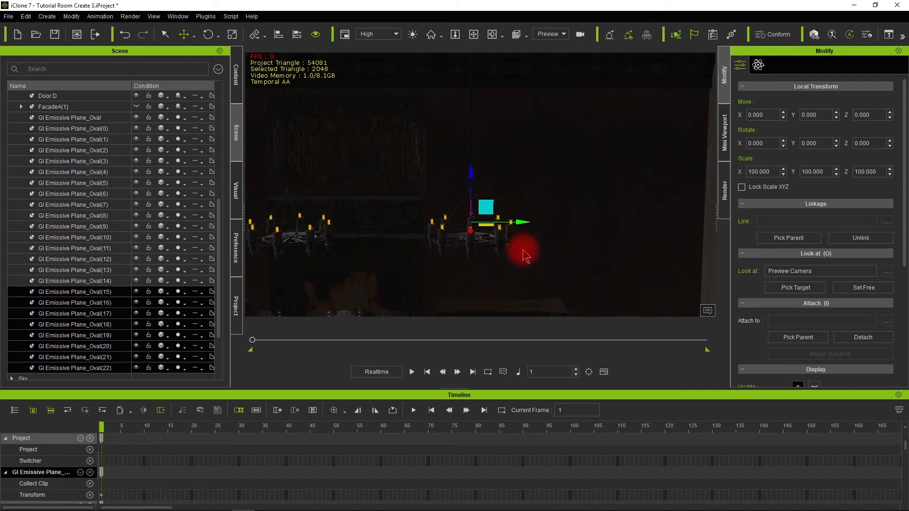
left_click_drag(290, 257, 523, 264, "alt")
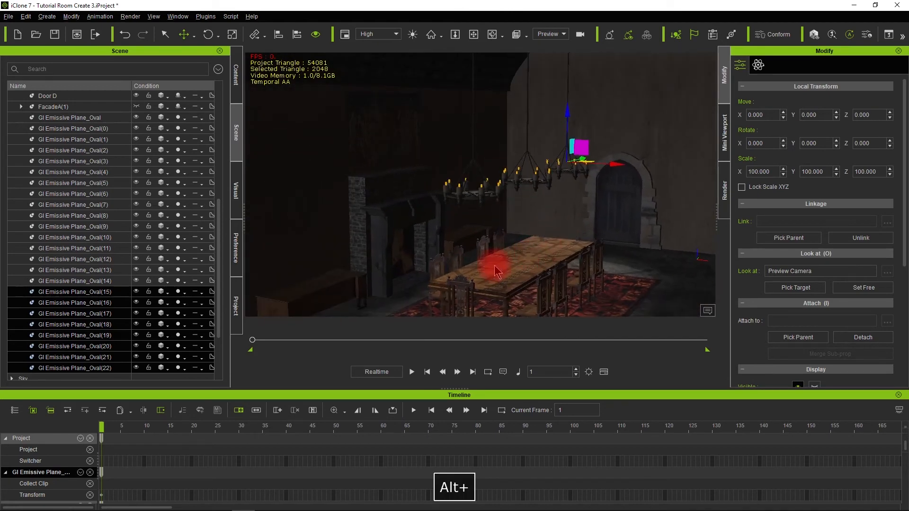
Attach all the GI emissive planes, from Oval through Oval(22), to the Ceiling and collapse its hierarchy
left_click(100, 125)
left_click(101, 122)
scroll(112, 302, "down", 3)
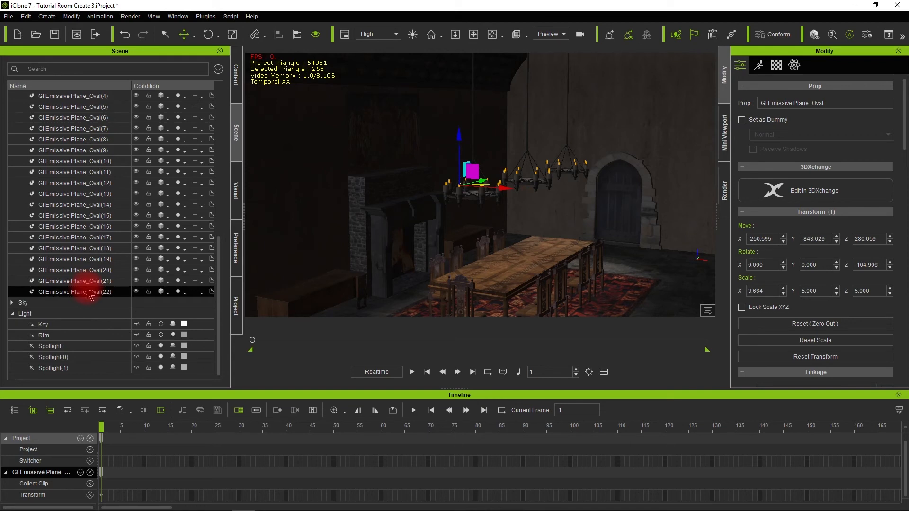
left_click(89, 292, "shift")
scroll(90, 265, "up", 10)
scroll(562, 222, "down", 2)
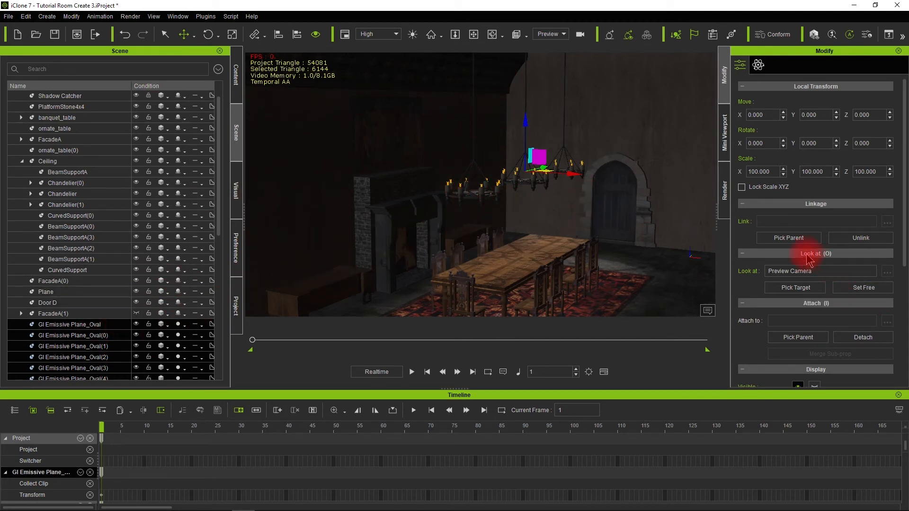
left_click(796, 338)
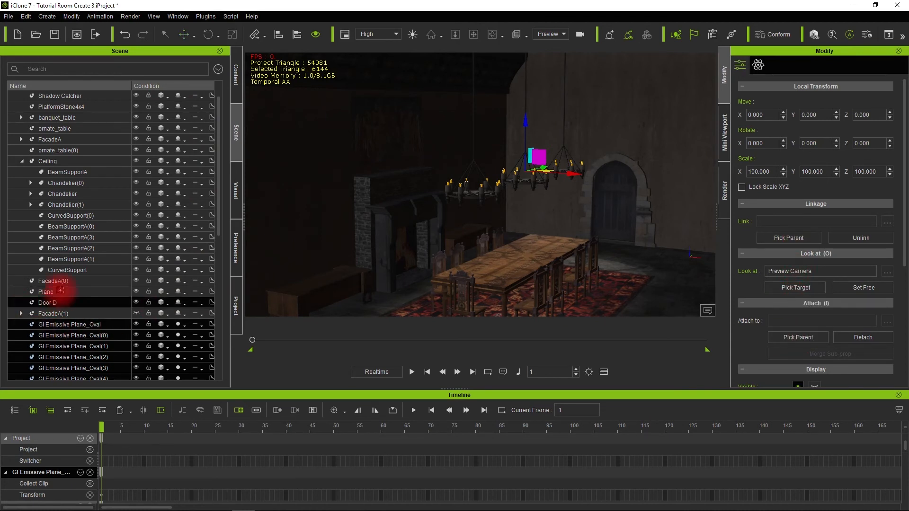
left_click(50, 162)
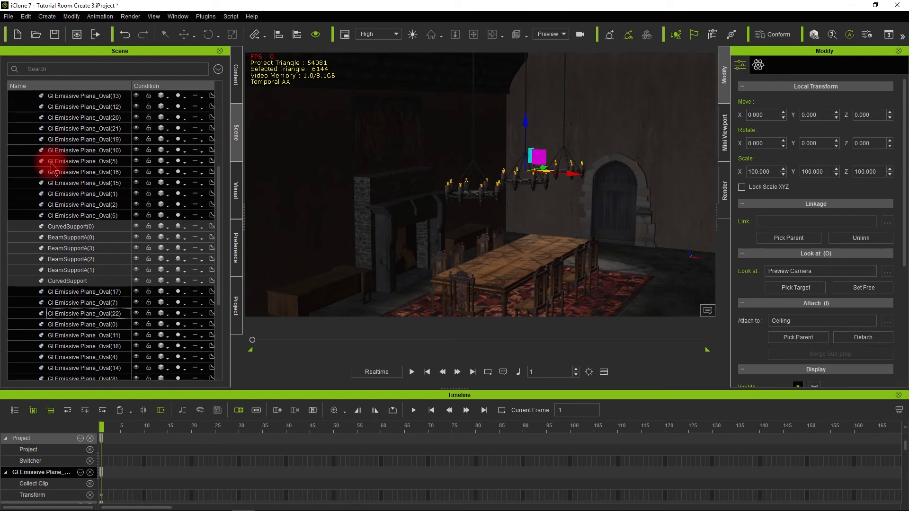
scroll(104, 194, "up", 1)
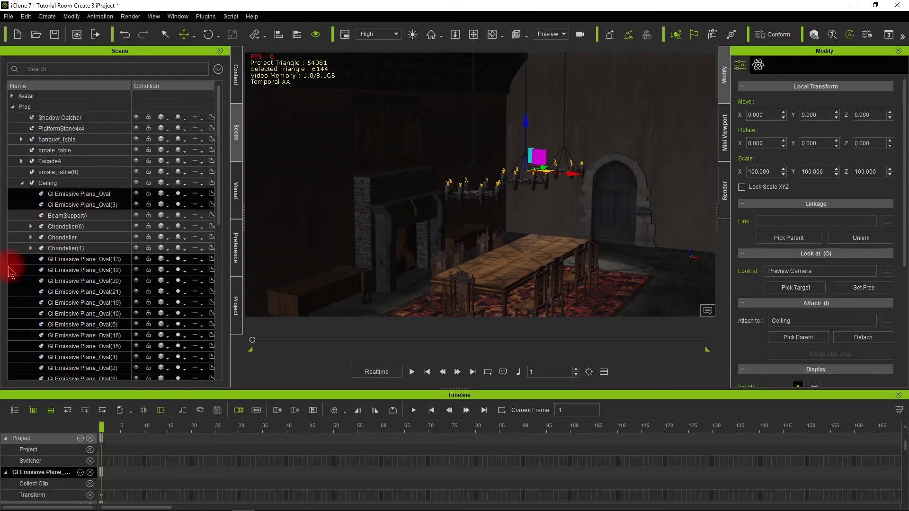
left_click(22, 183)
Make the hidden FacadeA(1) wall visible again
right_click_drag(562, 227, 578, 214)
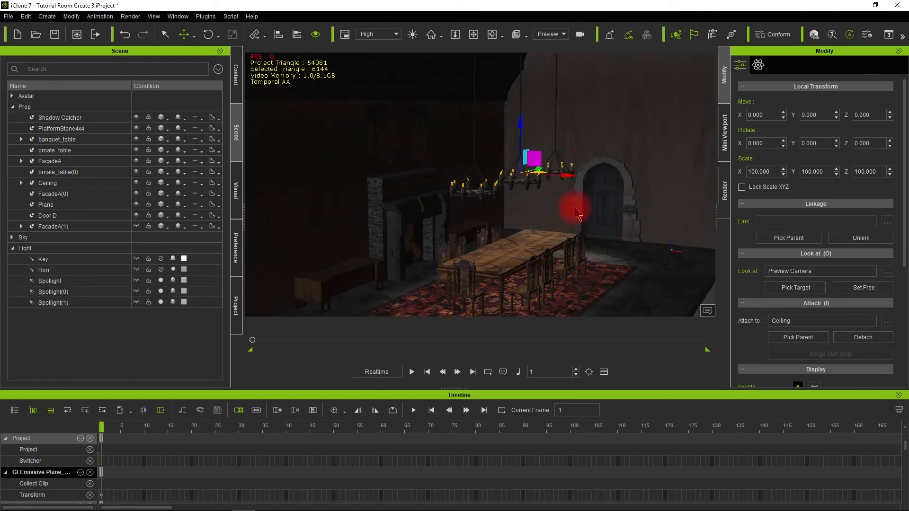
left_click_drag(614, 214, 507, 254, "alt")
left_click(136, 198)
left_click(136, 227)
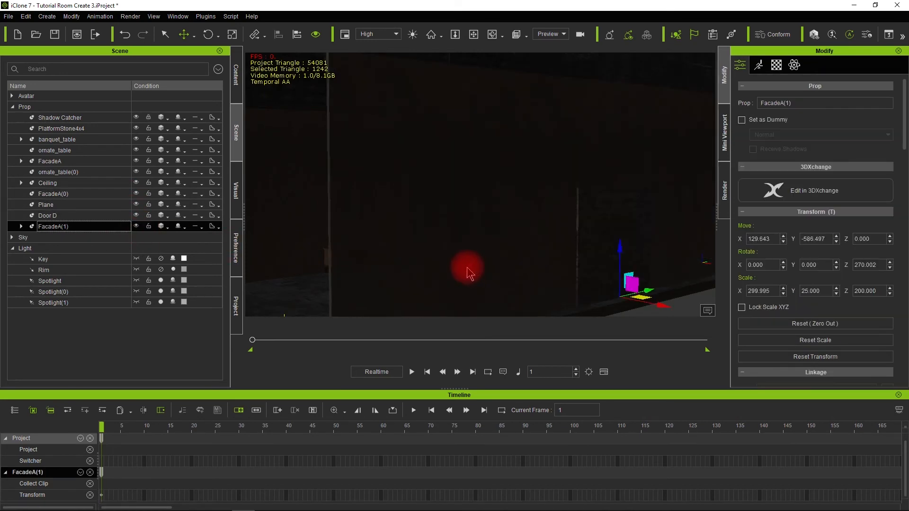
Set the Image Based Lighting strength of the Hall.hdr environment to 1
left_click_drag(430, 247, 570, 276, "alt")
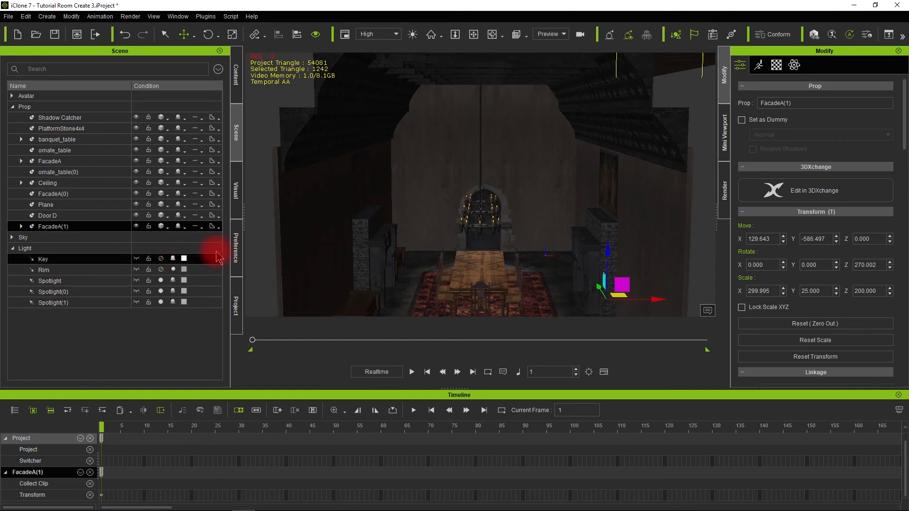
left_click(236, 202)
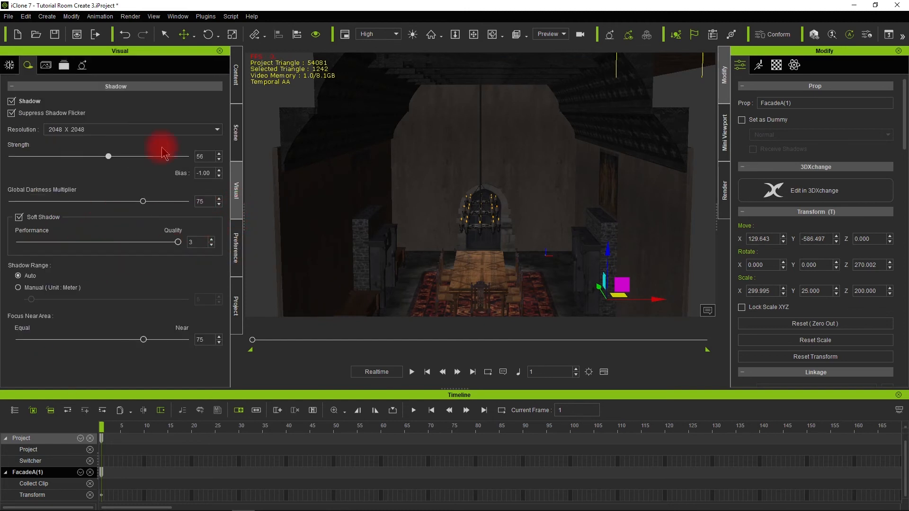
left_click(10, 66)
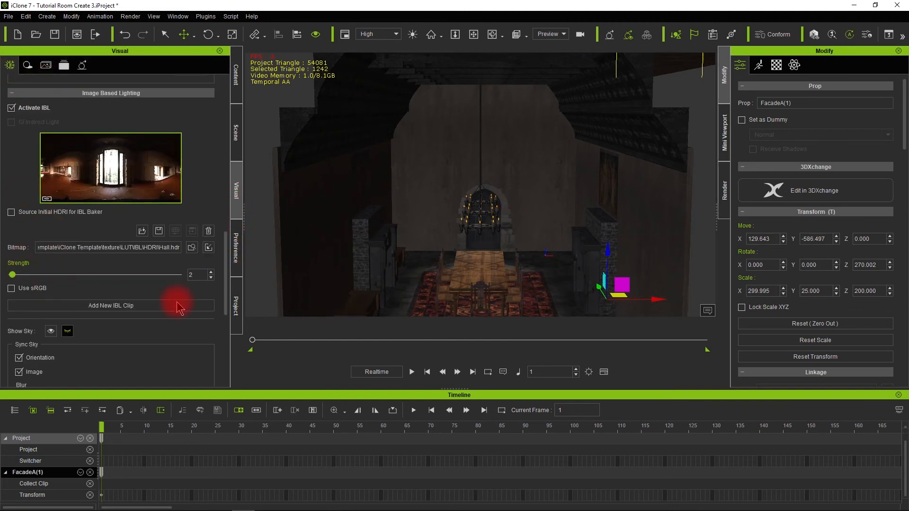
type("1")
key("Return")
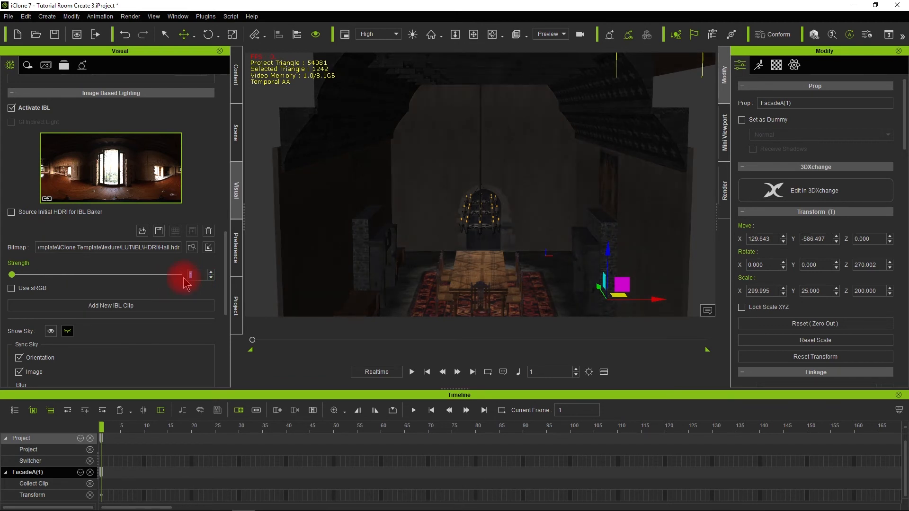
Try an Image Based Lighting strength of 5 and return it to 1
type("5")
key("Return")
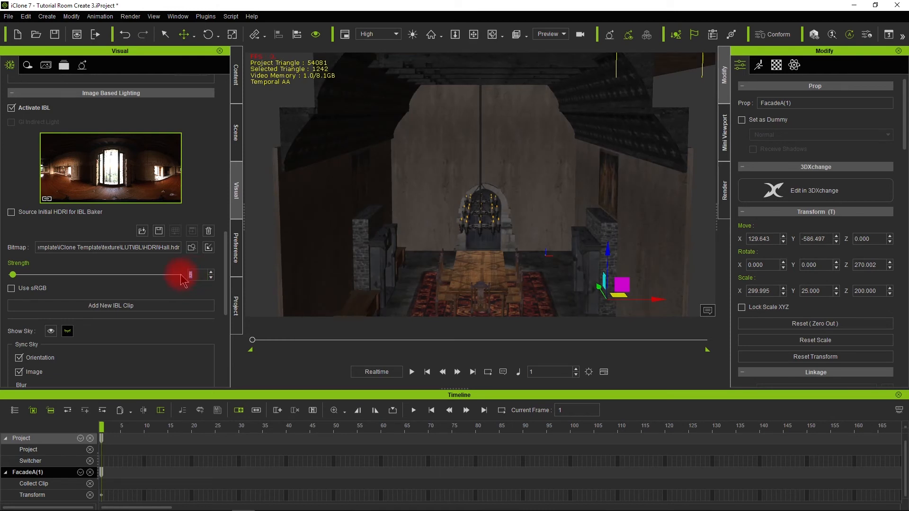
type("1")
key("Return")
Show the hidden light named Spotlight, duplicate it along X to about -441, and lower the copy to Z about 200
scroll(485, 277, "down", 5)
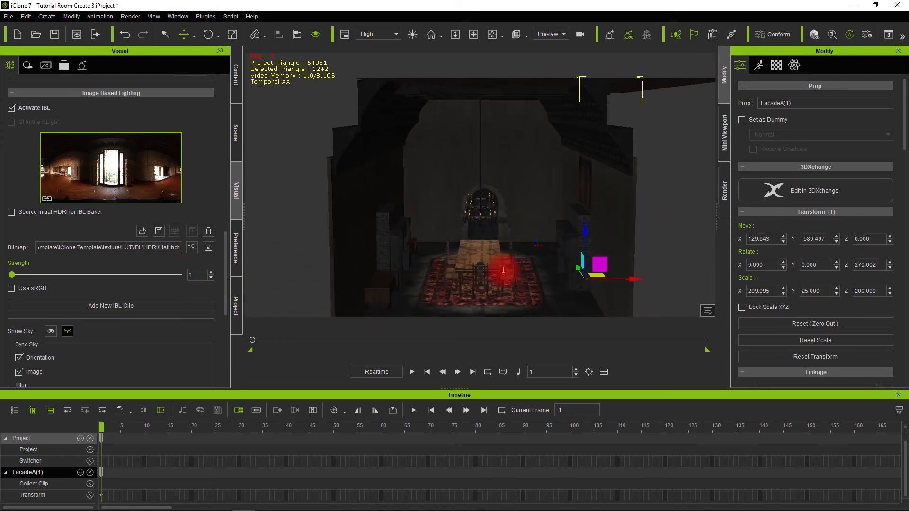
left_click_drag(486, 271, 496, 245, "alt")
left_click_drag(578, 256, 409, 256, "alt")
scroll(409, 255, "up", 6)
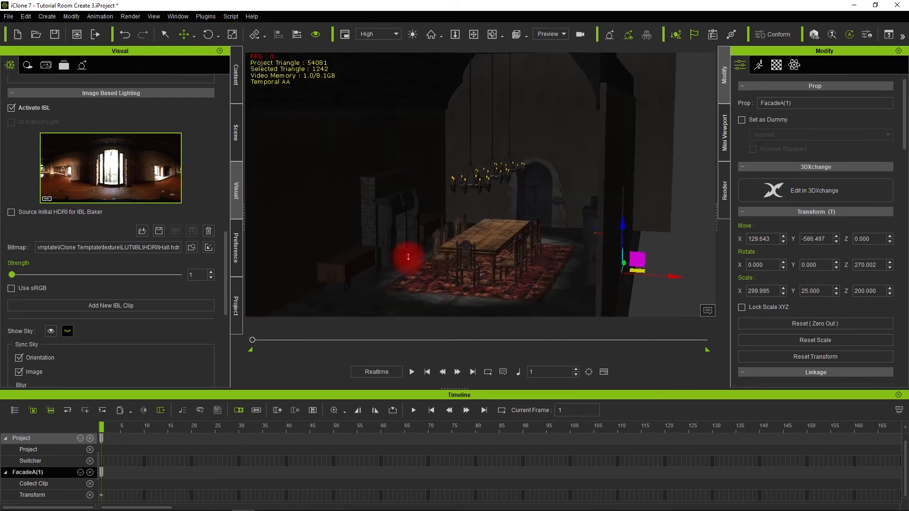
scroll(407, 263, "up", 2)
left_click_drag(406, 260, 456, 260, "alt")
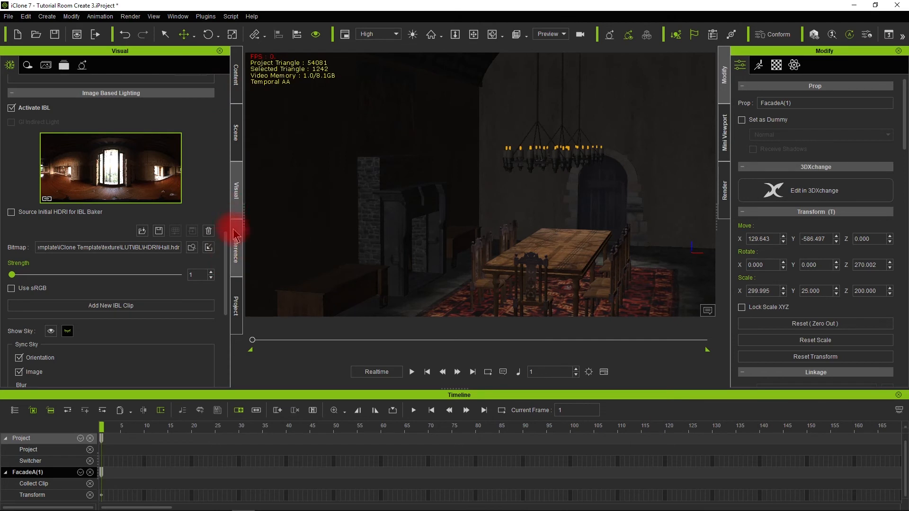
left_click(239, 141)
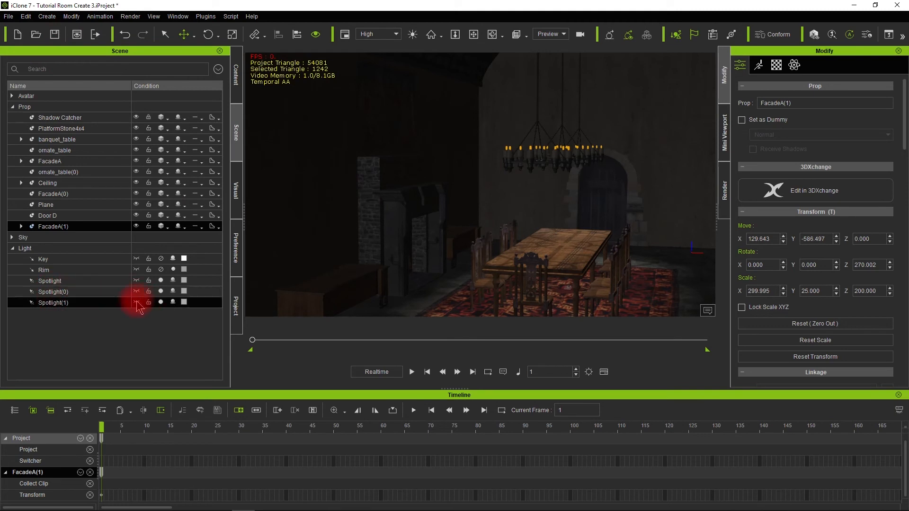
left_click(139, 281)
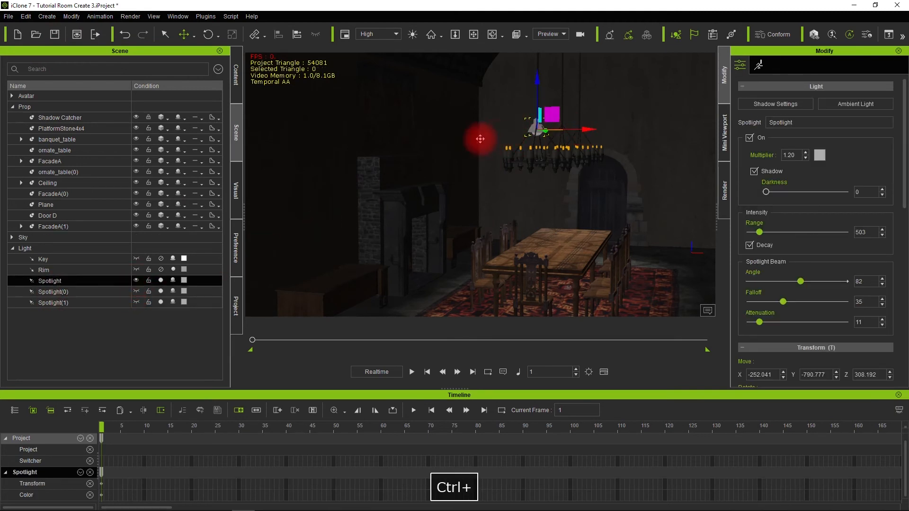
left_click_drag(520, 141, 471, 152, "ctrl")
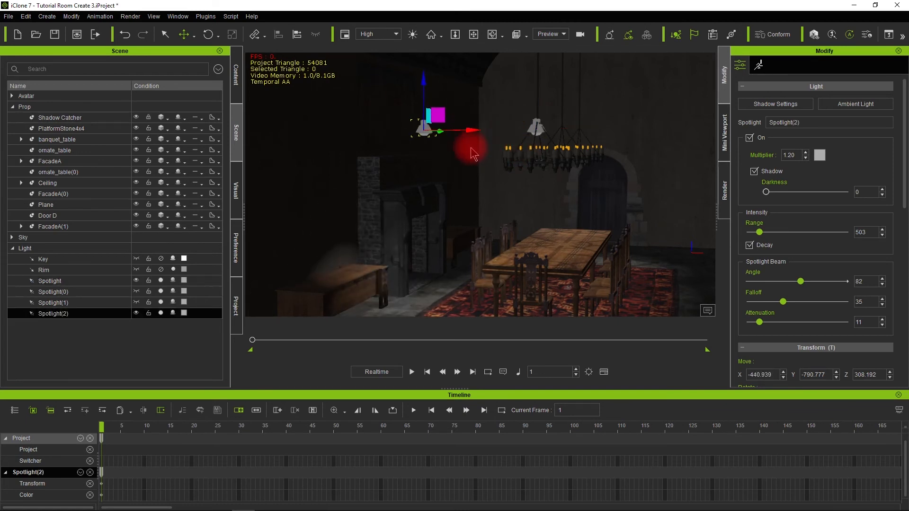
left_click_drag(426, 72, 419, 151)
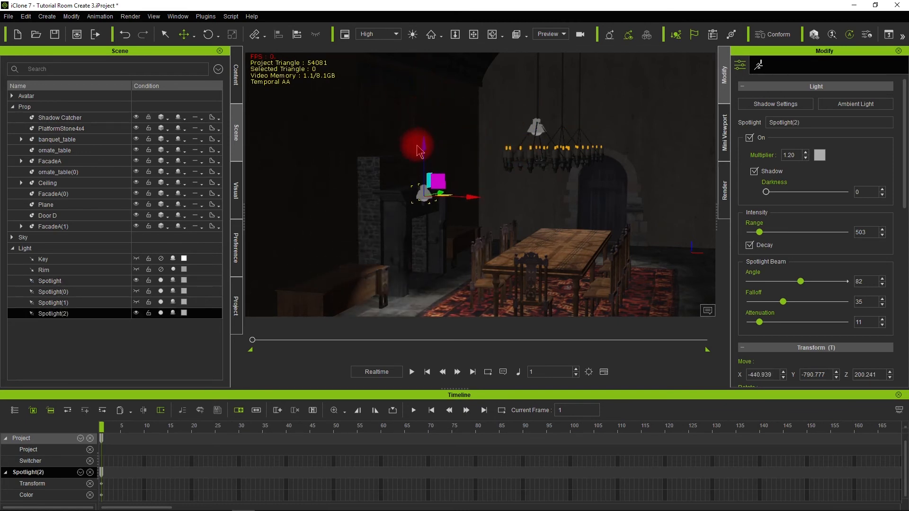
Hide the FacadeA(1) wall and move Spotlight(2) in front of the fireplace, to X about -482 and Y about -589
left_click(138, 226)
left_click_drag(497, 272, 379, 265, "alt")
left_click(147, 269)
left_click(89, 311)
left_click_drag(317, 247, 449, 228)
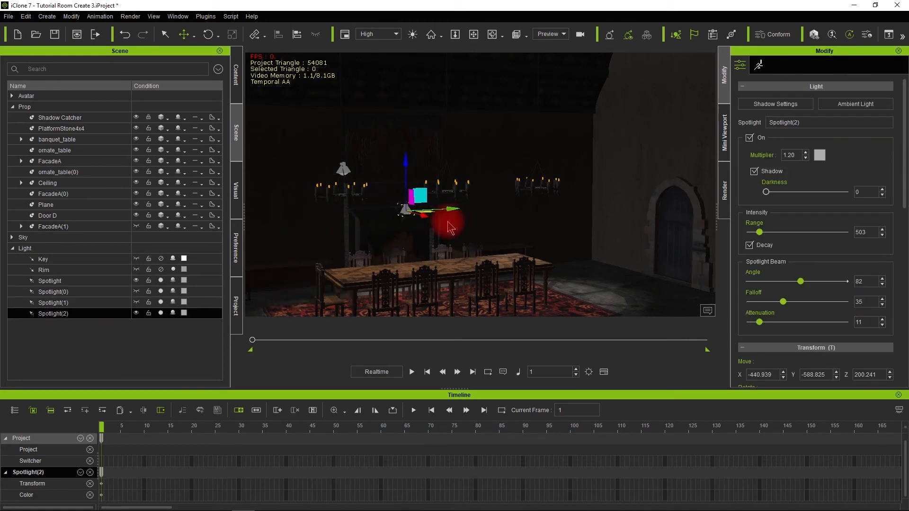
left_click_drag(371, 284, 445, 209, "alt")
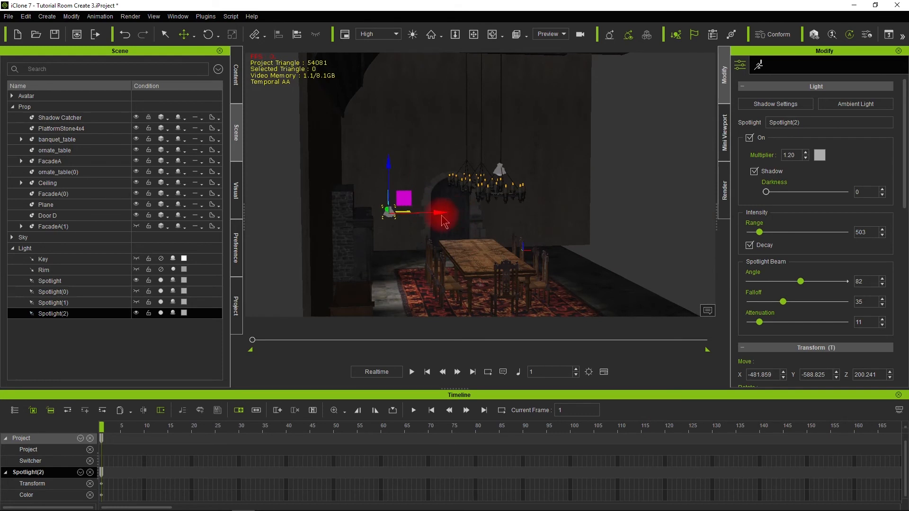
Rotate Spotlight(2) about its Y axis to tilt its beam
left_click(208, 35)
left_click_drag(409, 173, 422, 179)
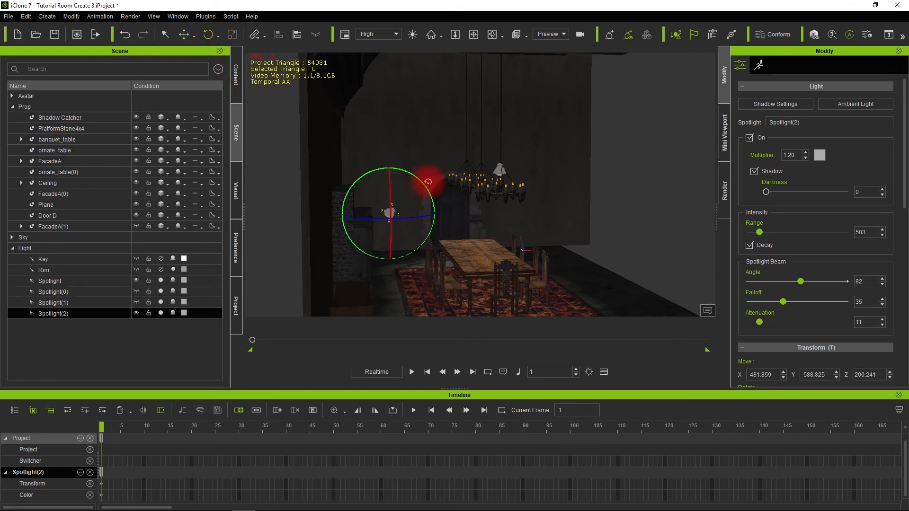
left_click_drag(504, 239, 350, 260, "alt")
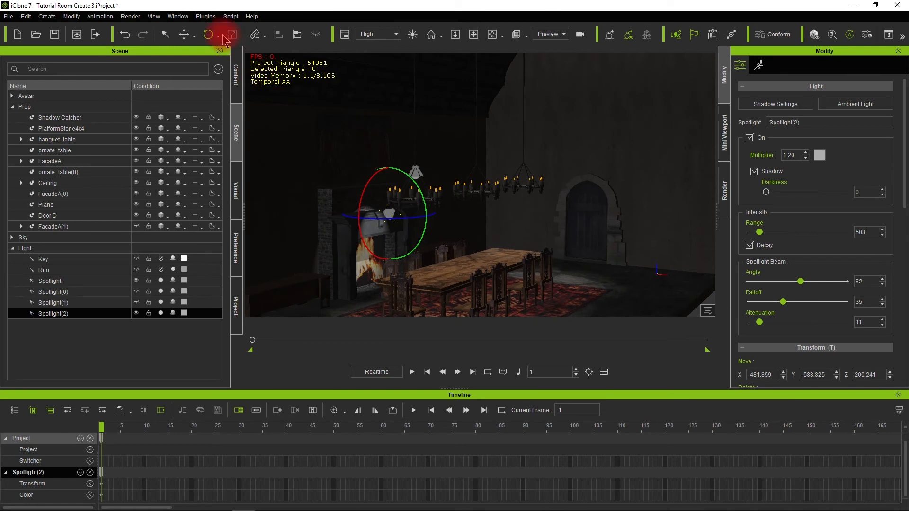
Move Spotlight(2) low against the fireplace, to X about -555 and Z about 94
left_click(184, 35)
left_click_drag(391, 174, 391, 199)
left_click_drag(425, 240, 468, 245)
left_click_drag(414, 273, 547, 274, "alt")
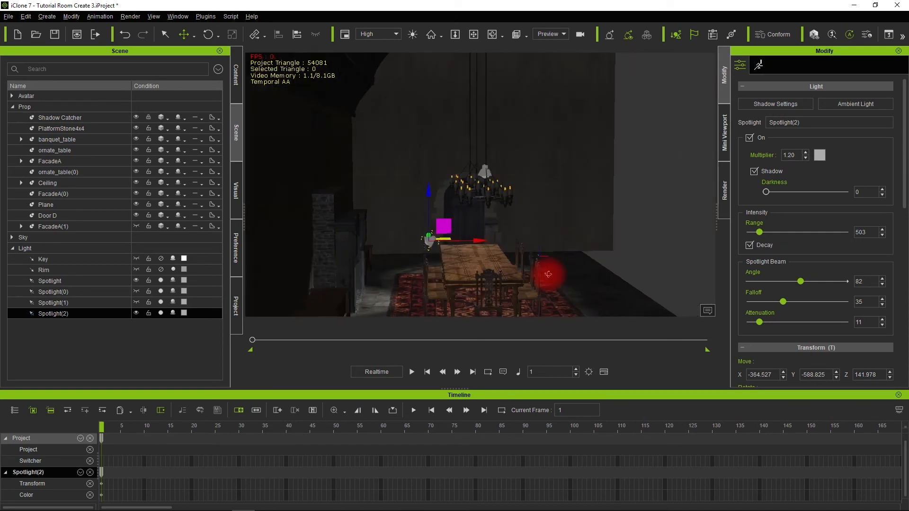
left_click_drag(470, 259, 445, 220, "alt")
scroll(431, 237, "up", 2)
middle_click_drag(430, 238, 438, 227)
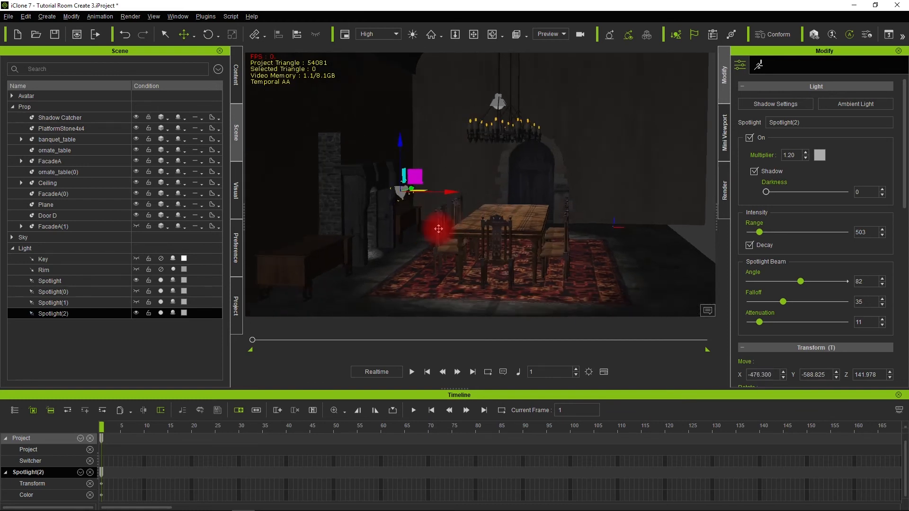
left_click_drag(401, 142, 412, 213)
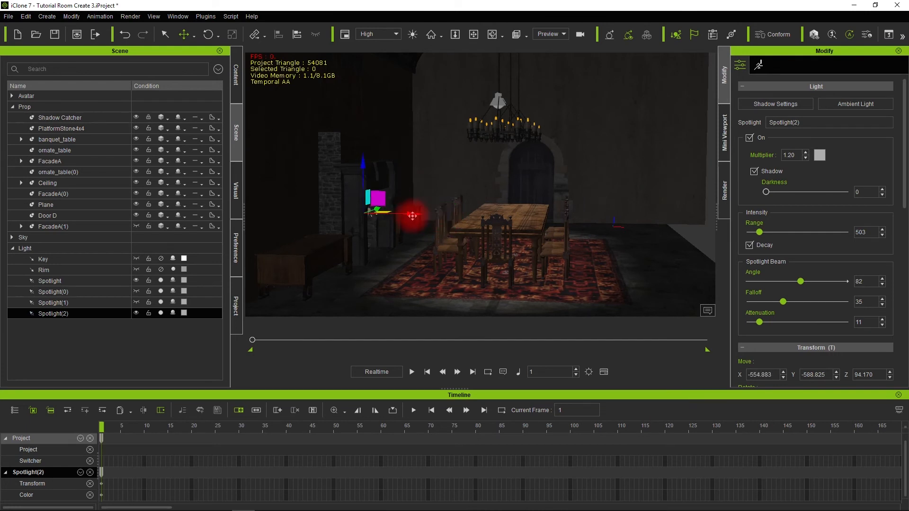
Rotate Spotlight(2) again at the fireplace and move it to Y about -567 and Z about 182
left_click(207, 34)
left_click(395, 184)
left_click_drag(386, 178, 421, 240)
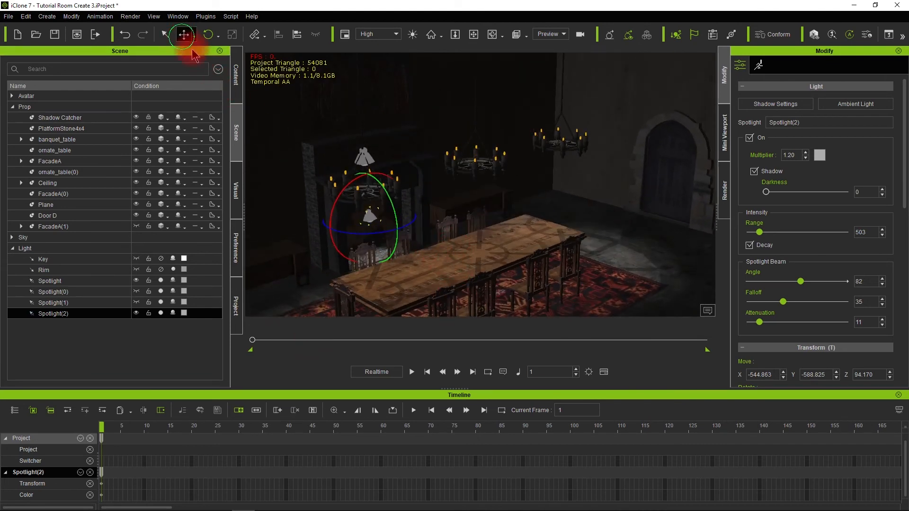
left_click_drag(367, 171, 377, 125)
left_click_drag(368, 219, 416, 201, "alt")
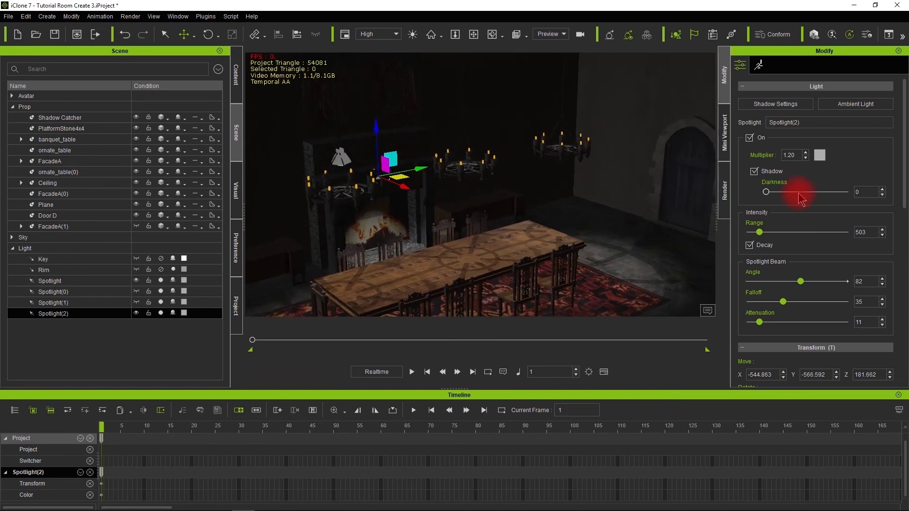
Set the beam of Spotlight(2) to angle 128, falloff 54 and attenuation 6
left_click_drag(801, 281, 825, 281)
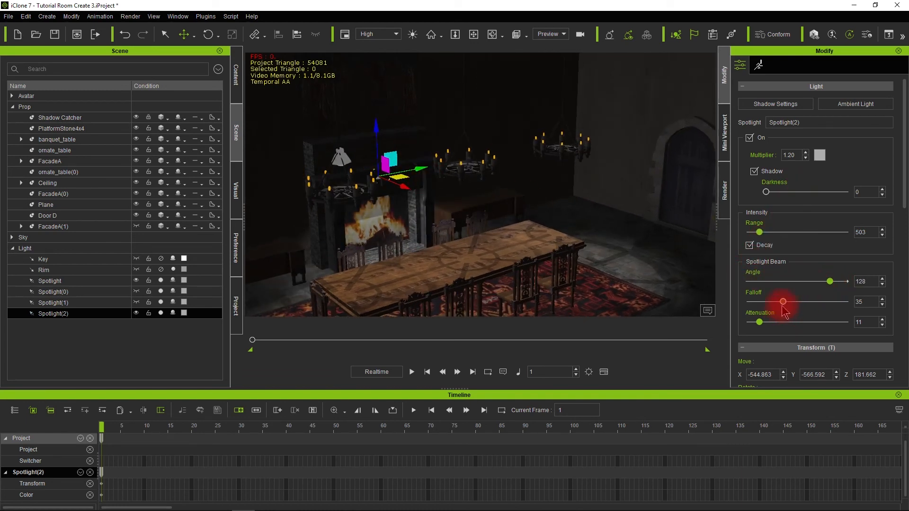
left_click_drag(789, 302, 824, 302)
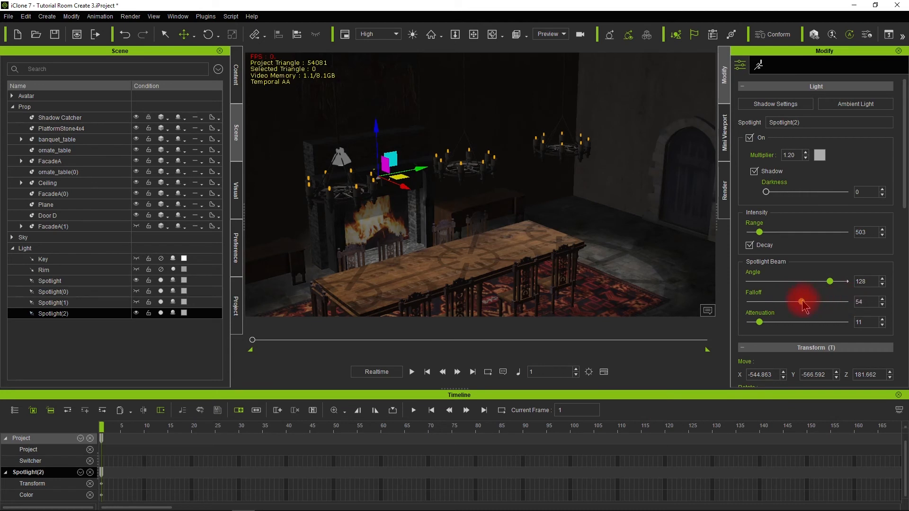
left_click_drag(817, 324, 722, 320)
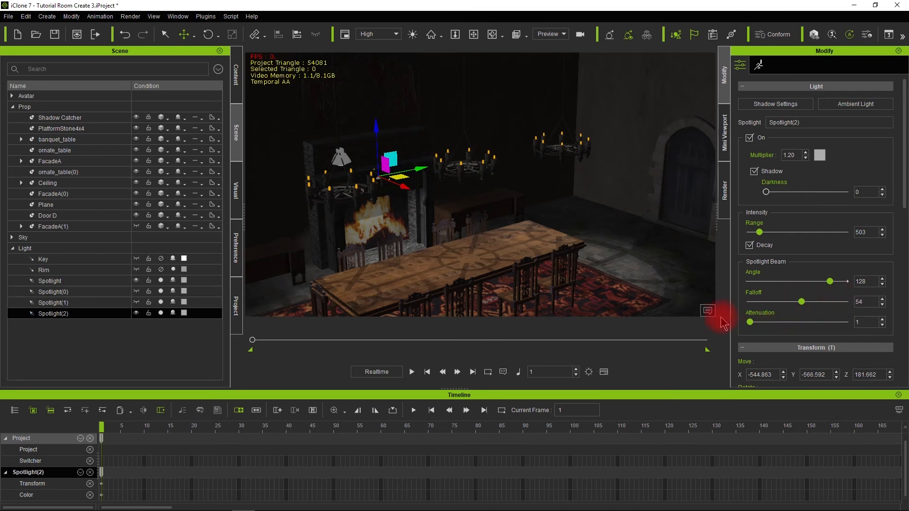
Move Spotlight(2) back into the fireplace, to X about -581 and Z about 146
left_click_drag(337, 253, 454, 251, "alt")
left_click(208, 34)
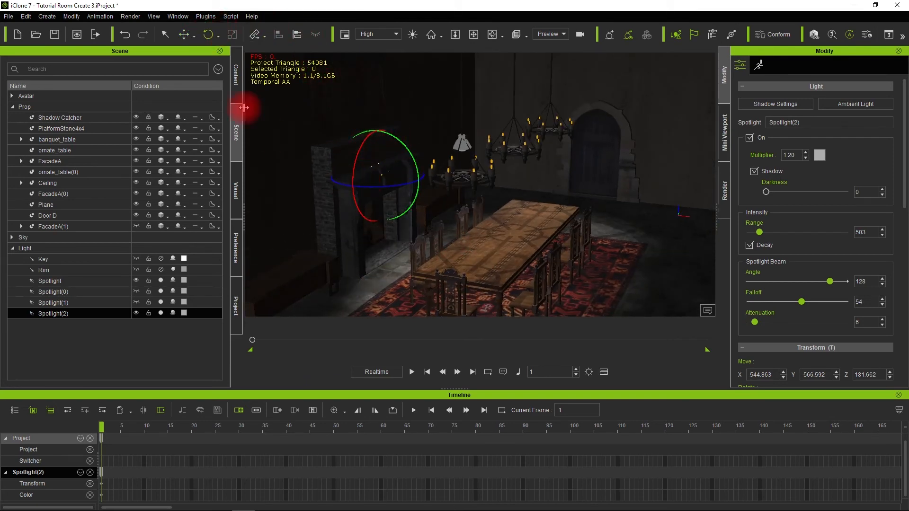
left_click(185, 34)
left_click_drag(365, 139, 449, 249)
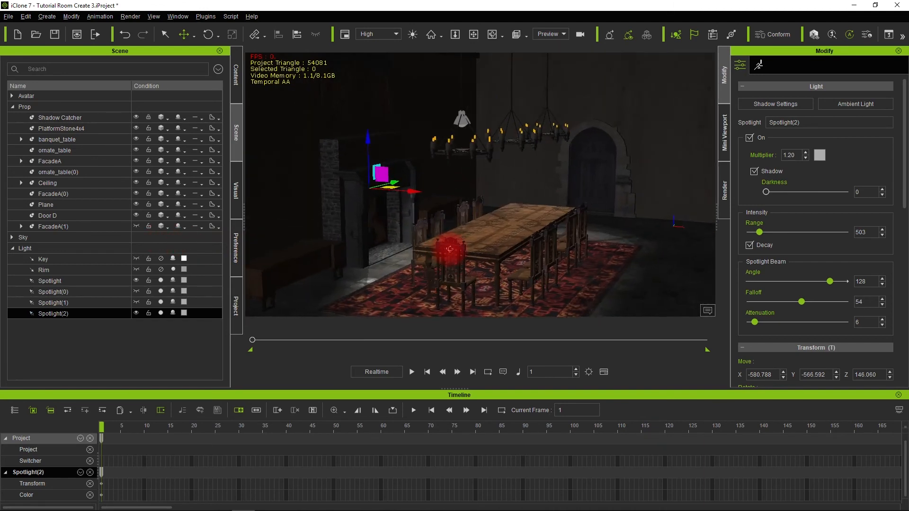
Play the scene to check the fireplace lighting, and return to the first frame
left_click(411, 373)
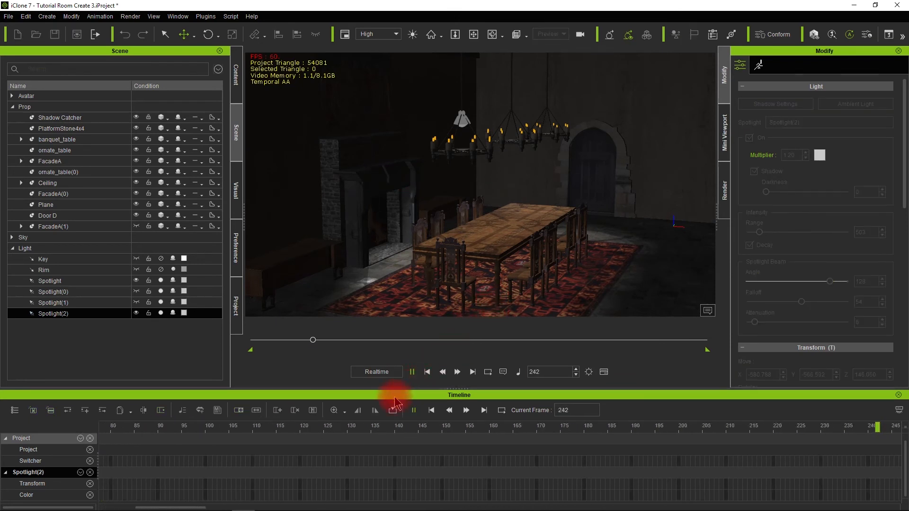
left_click(419, 374)
left_click(426, 372)
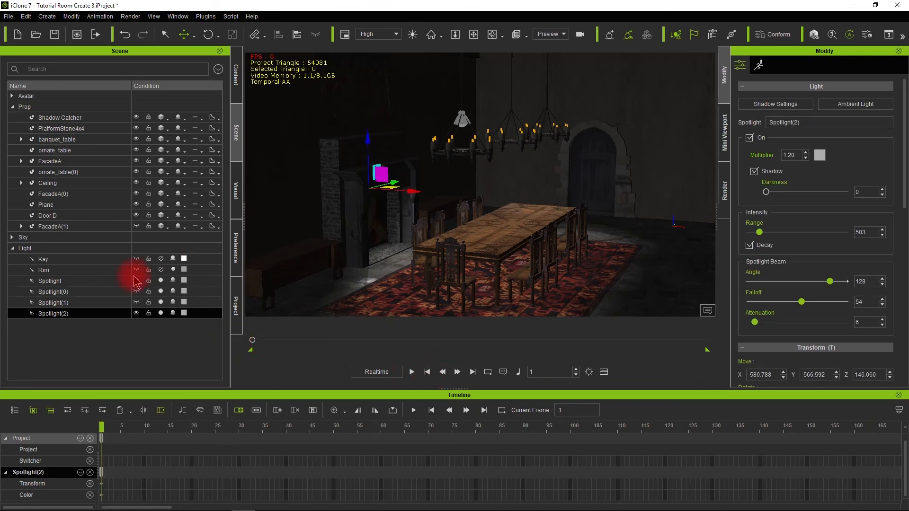
Change the light color of Spotlight(2) to orange, #ff6a00
left_click_drag(541, 260, 552, 280, "alt")
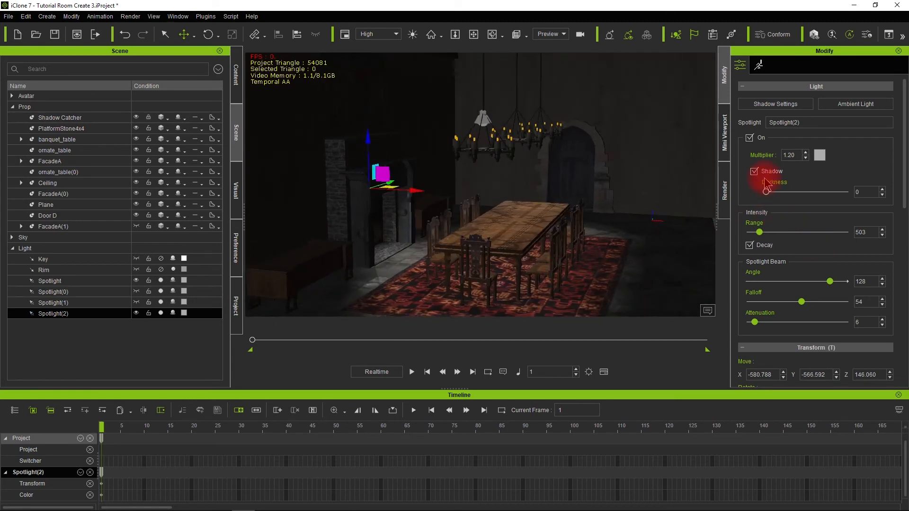
scroll(765, 186, "down", 15)
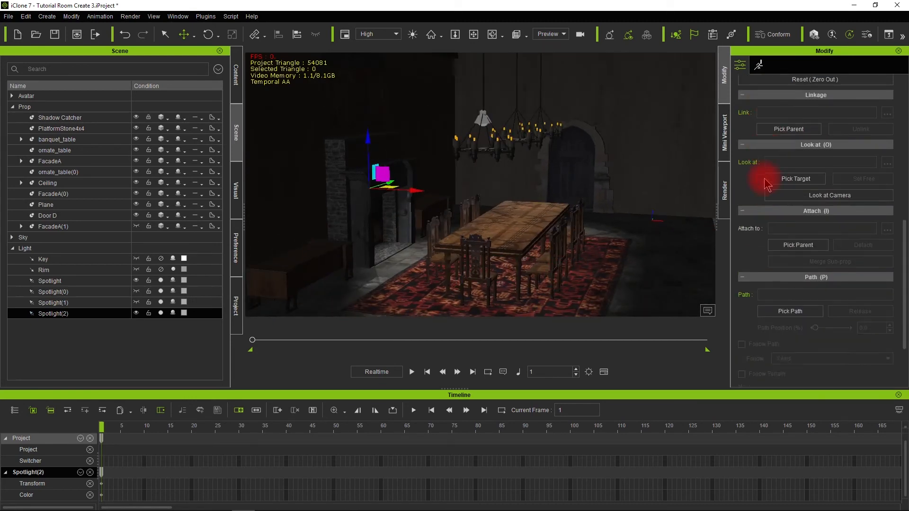
scroll(766, 185, "up", 15)
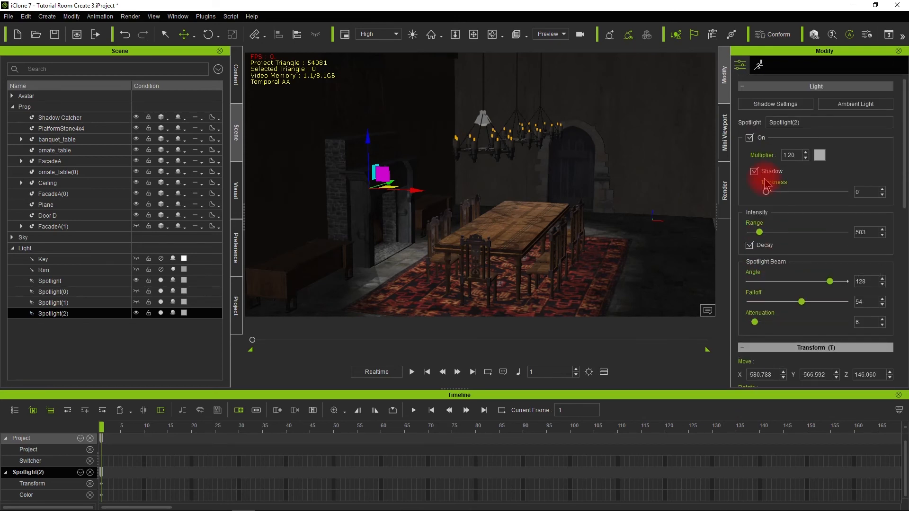
left_click(818, 156)
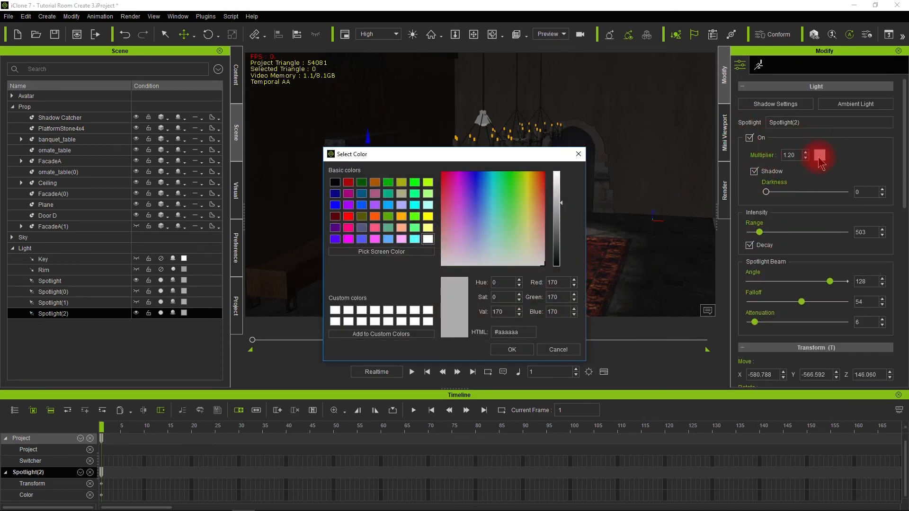
left_click_drag(524, 193, 564, 169)
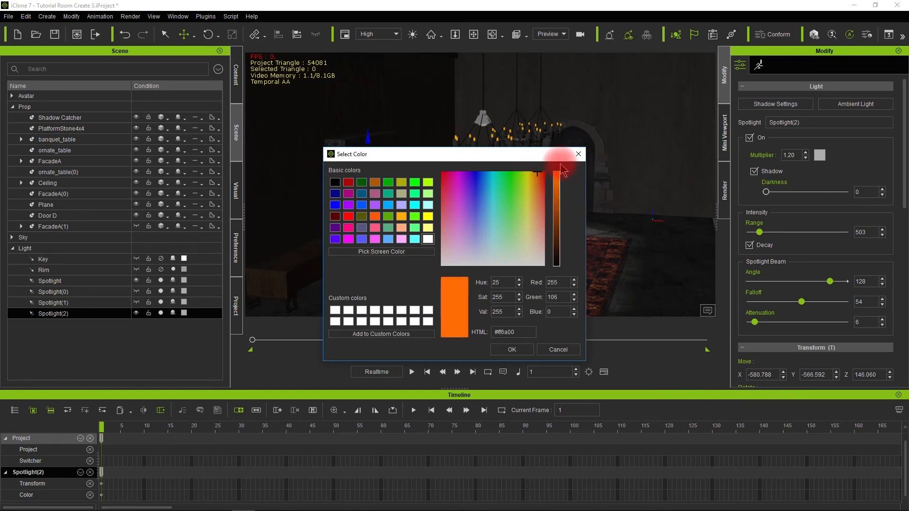
left_click(520, 349)
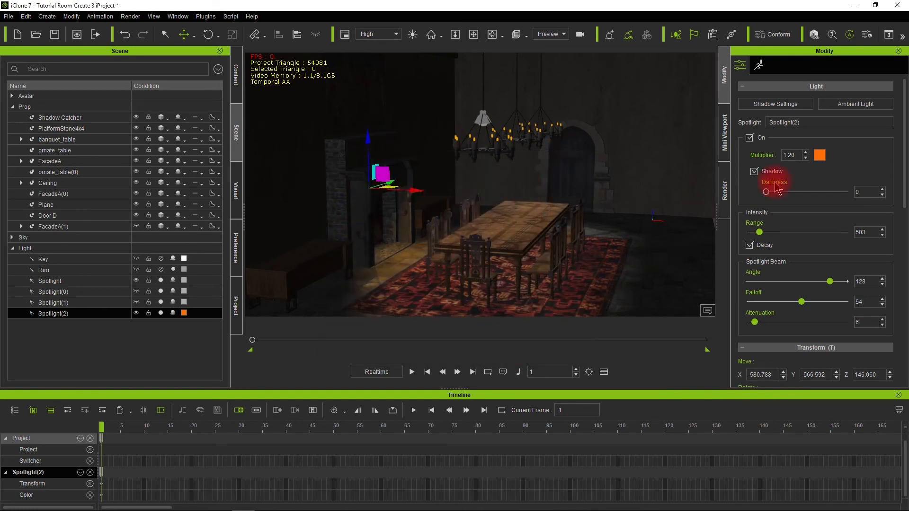
right_click_drag(530, 233, 430, 258)
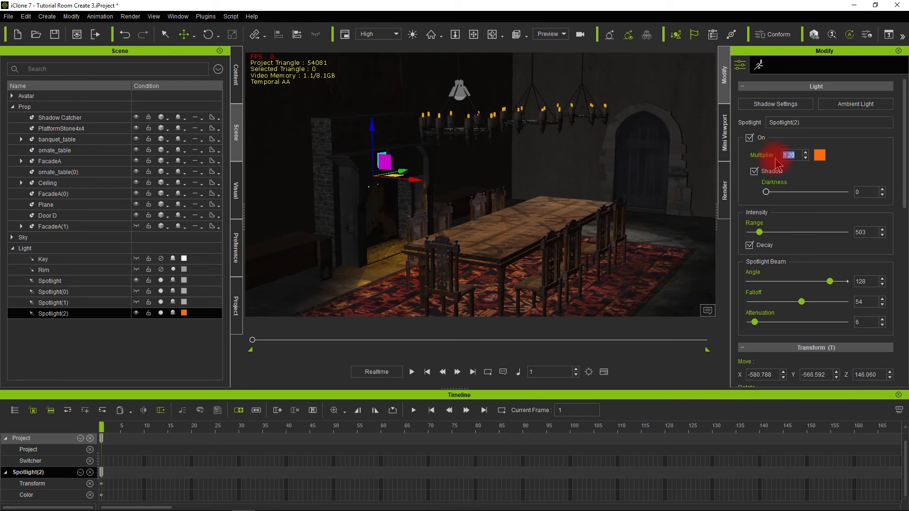
Try multipliers of 2 and 5 on Spotlight(2) and check the fireplace glow from several angles and in playback
key("Return")
left_click(800, 155)
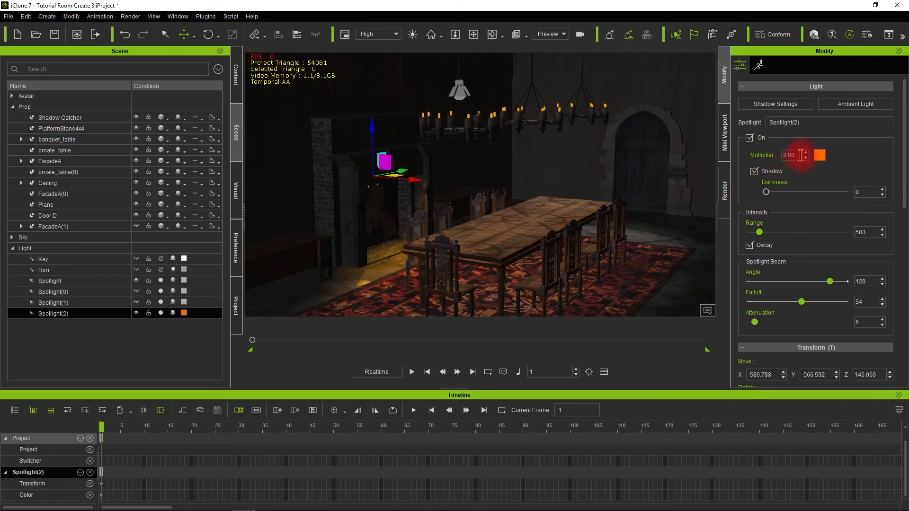
key("Return")
scroll(493, 222, "down", 4)
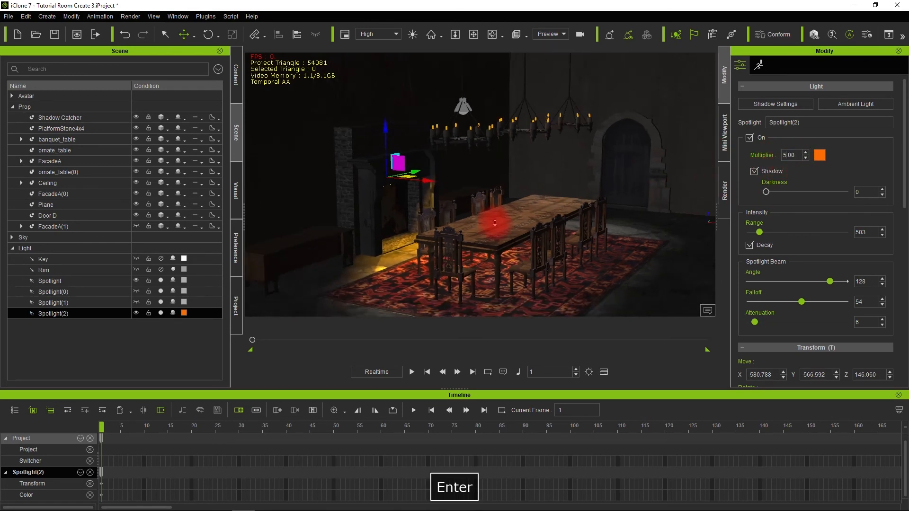
left_click_drag(429, 241, 500, 231, "alt")
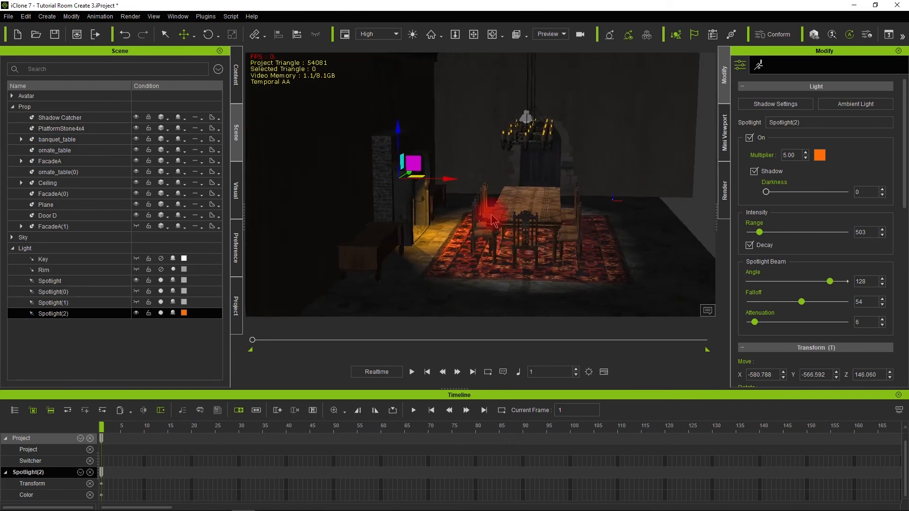
left_click_drag(544, 269, 458, 296, "alt")
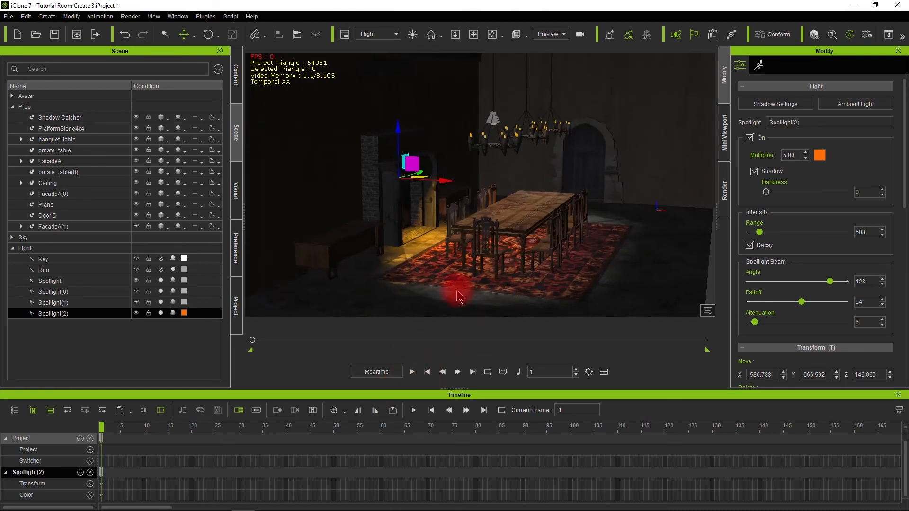
left_click(412, 372)
left_click(411, 372)
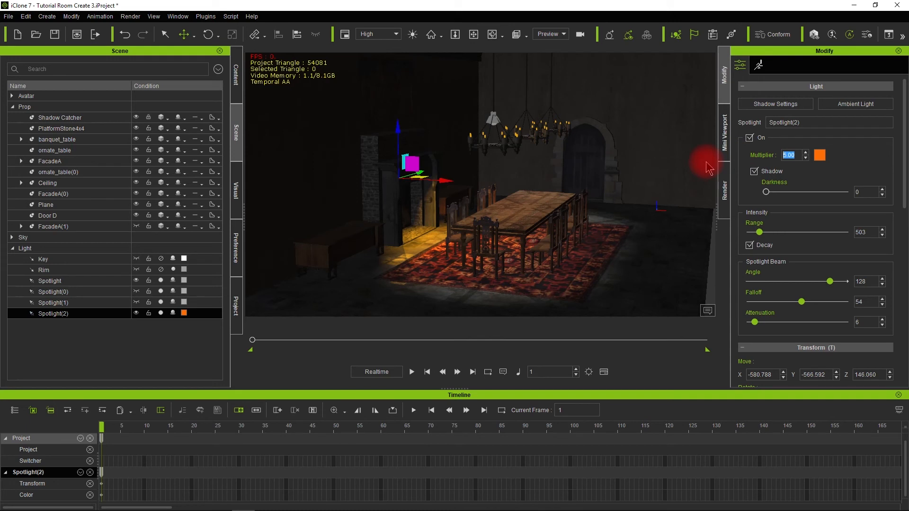
Set the multiplier of Spotlight(2) to 3, its range to 377 and its shadow darkness to 48
type("3")
key("Return")
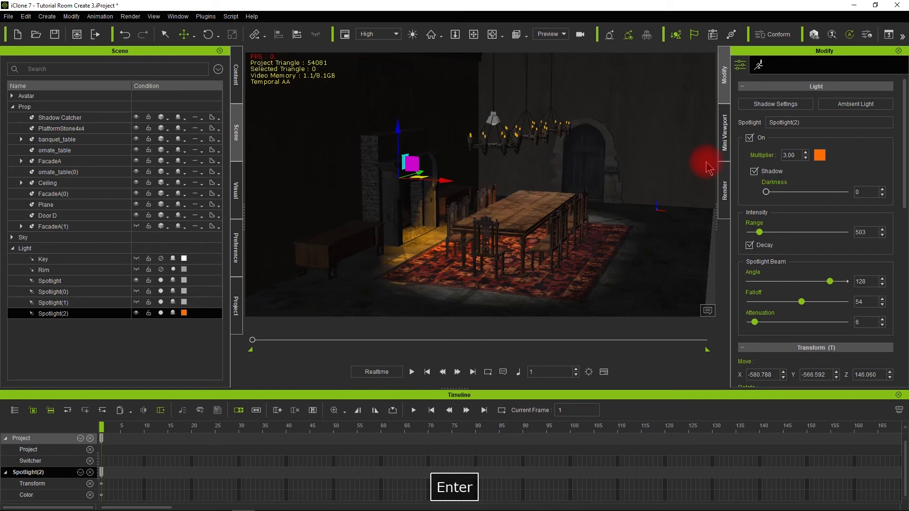
mouse_move(760, 233)
left_mouse_down()
mouse_move(786, 233)
mouse_move(760, 237)
left_mouse_up()
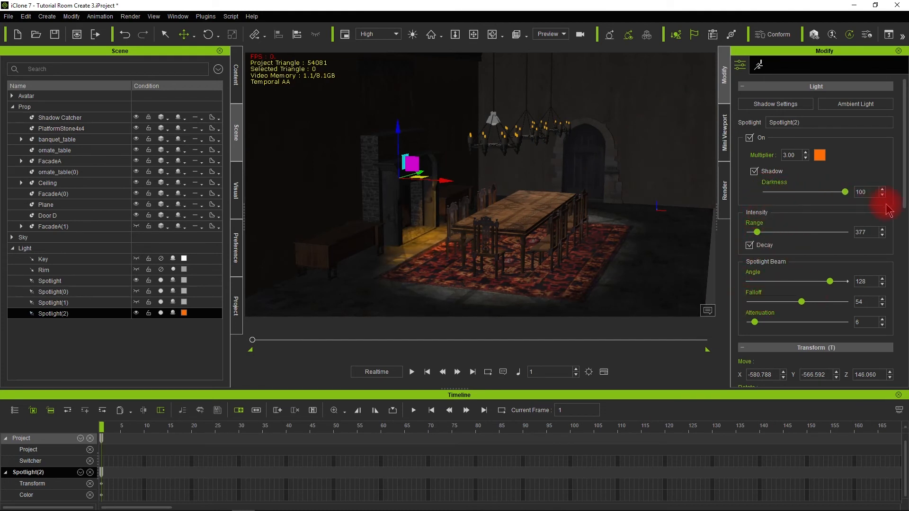
scroll(552, 181, "down", 2)
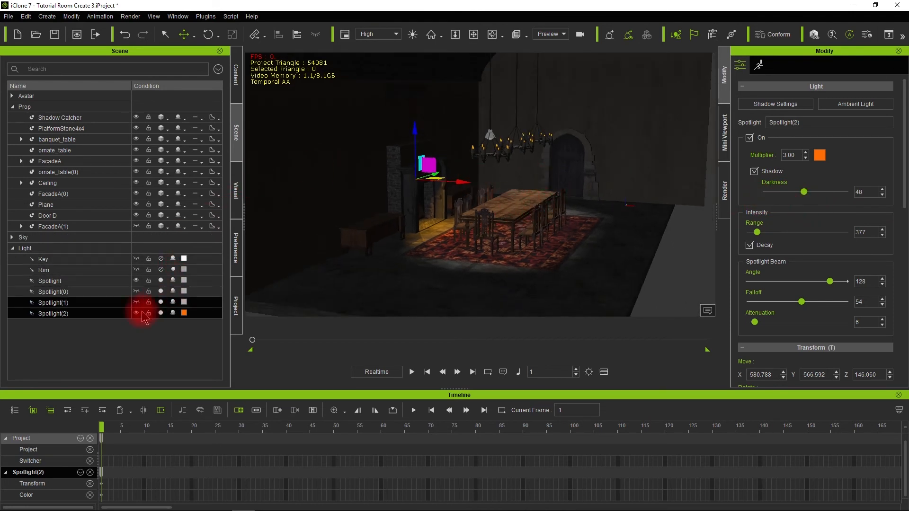
Hide the viewport markers of Spotlight(2) and Spotlight
left_click(138, 312)
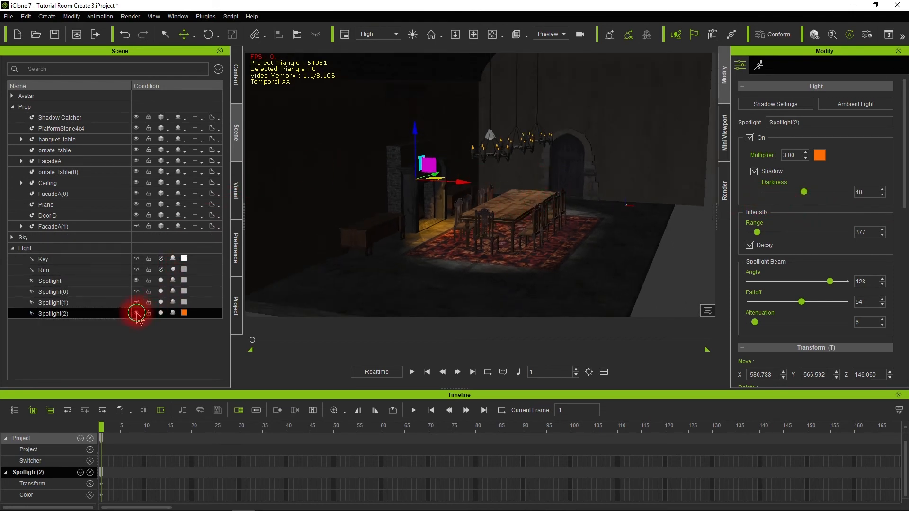
left_click(136, 280)
scroll(453, 246, "down", 2)
right_click_drag(432, 253, 487, 276, "alt")
right_click_drag(479, 241, 397, 246, "alt")
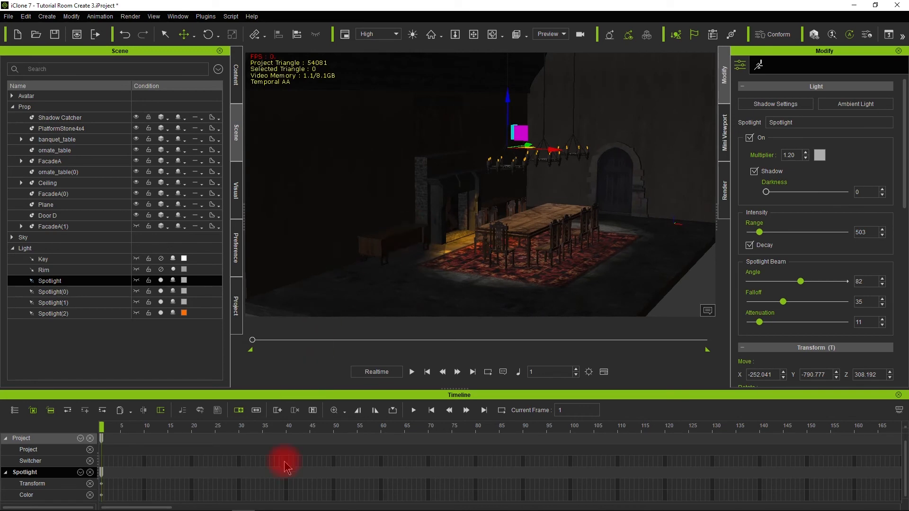
Bring up 3DXchange and open the Candelabra folder under Create Room for IClone > 3D Models in File Explorer
mouse_move(265, 504)
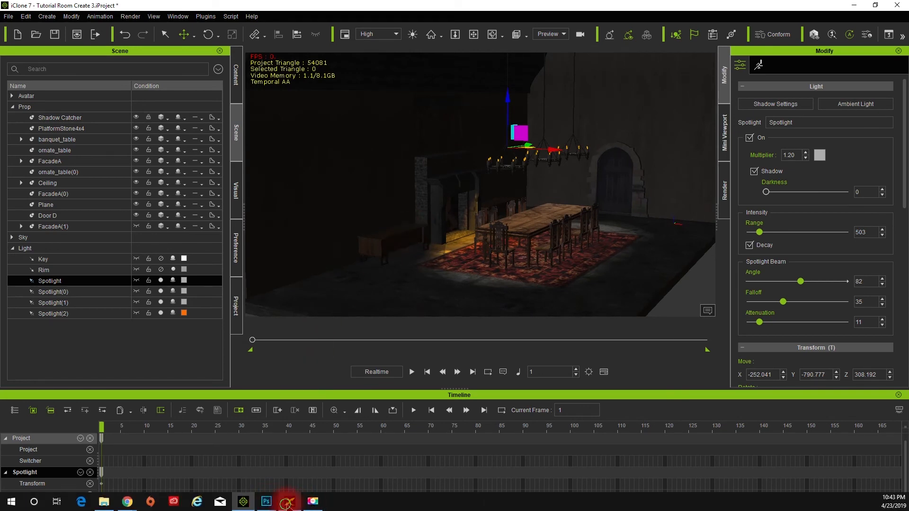
left_click(290, 502)
left_click(113, 502)
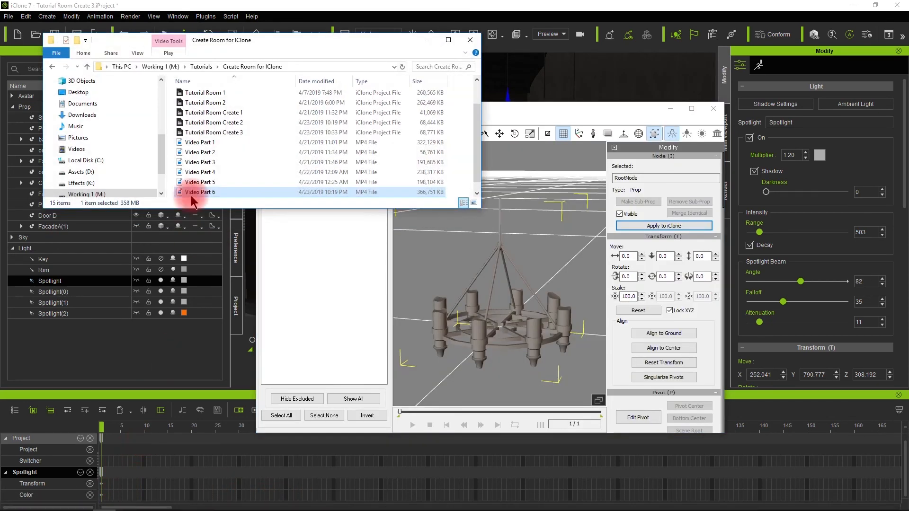
left_click(201, 67)
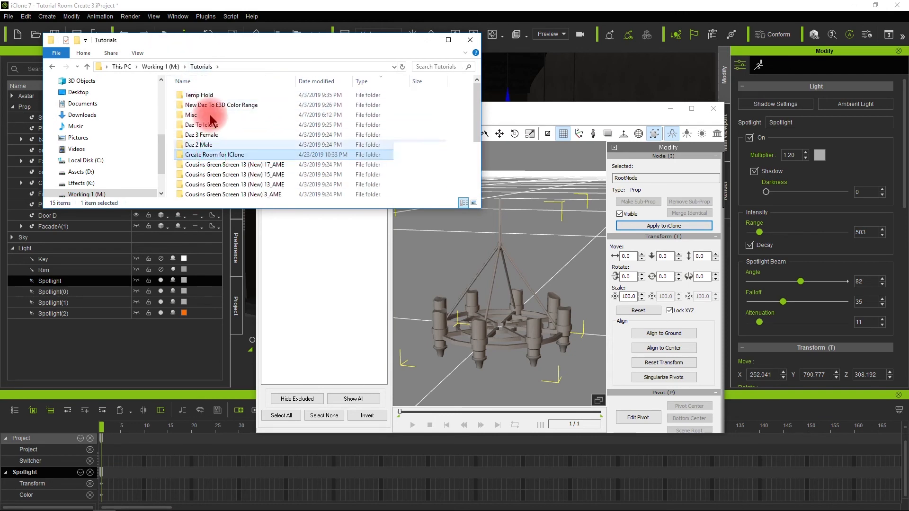
double_click(211, 155)
double_click(206, 95)
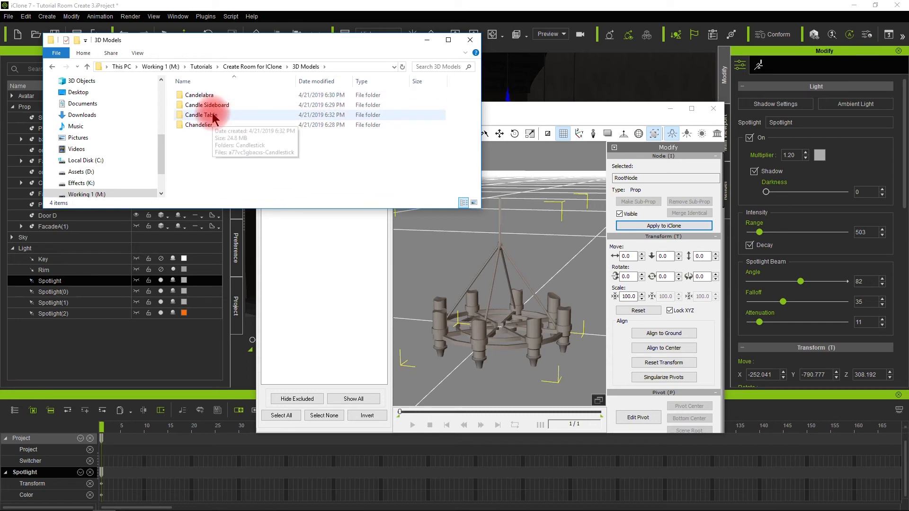
left_click(210, 96)
double_click(209, 97)
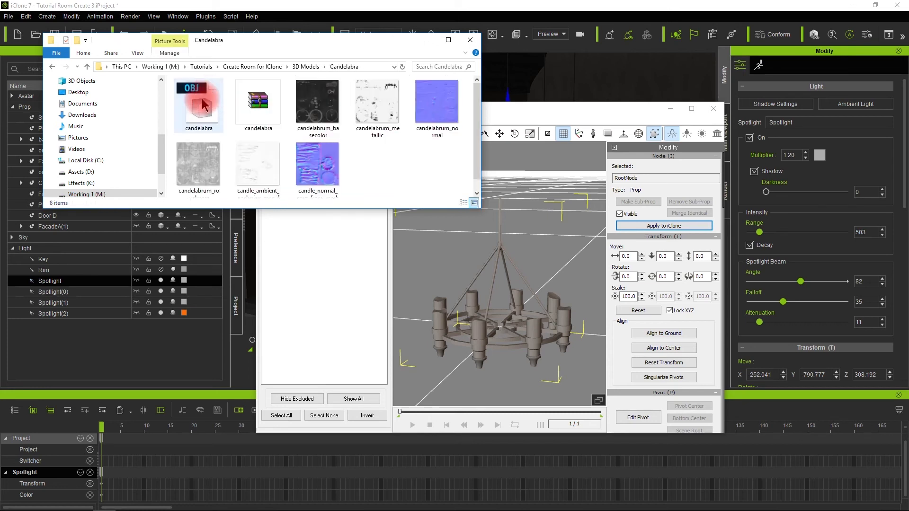
Import the candelabra OBJ file into 3DXchange and inspect the model at full window size
left_click_drag(189, 102, 518, 297)
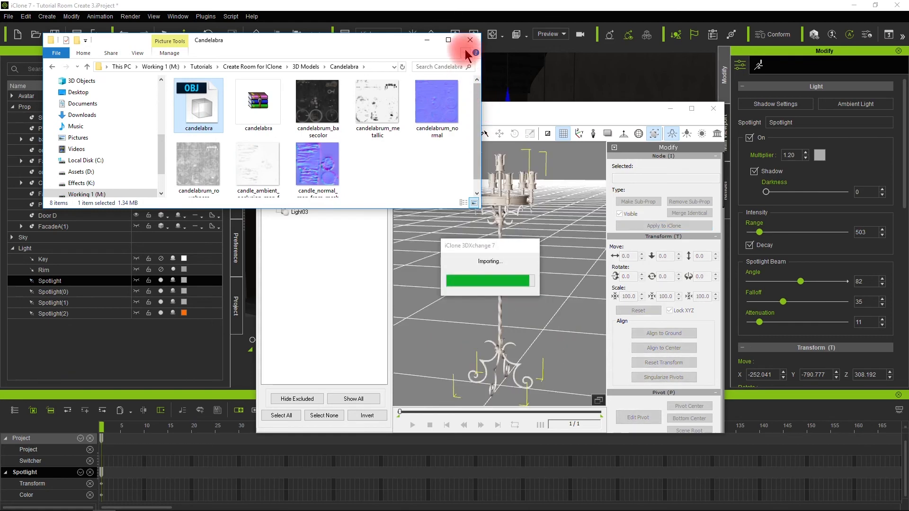
left_click(427, 41)
left_click(692, 112)
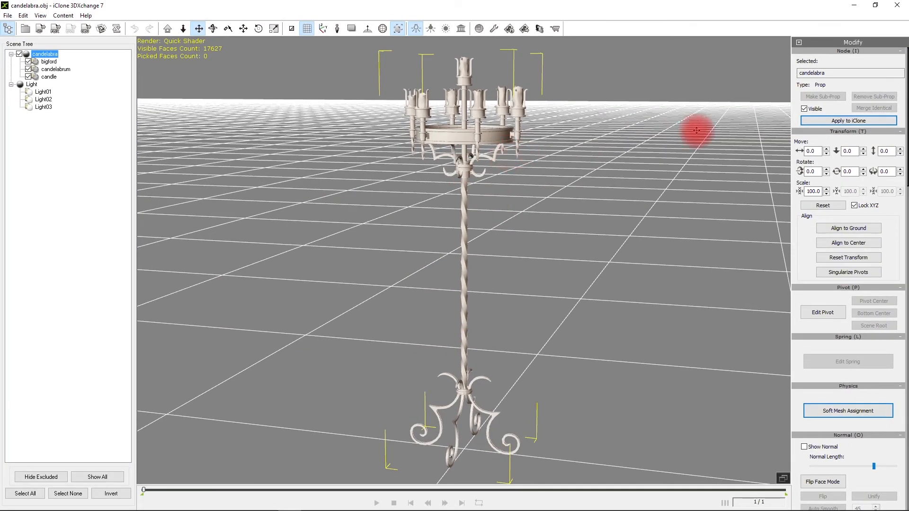
left_click(875, 4)
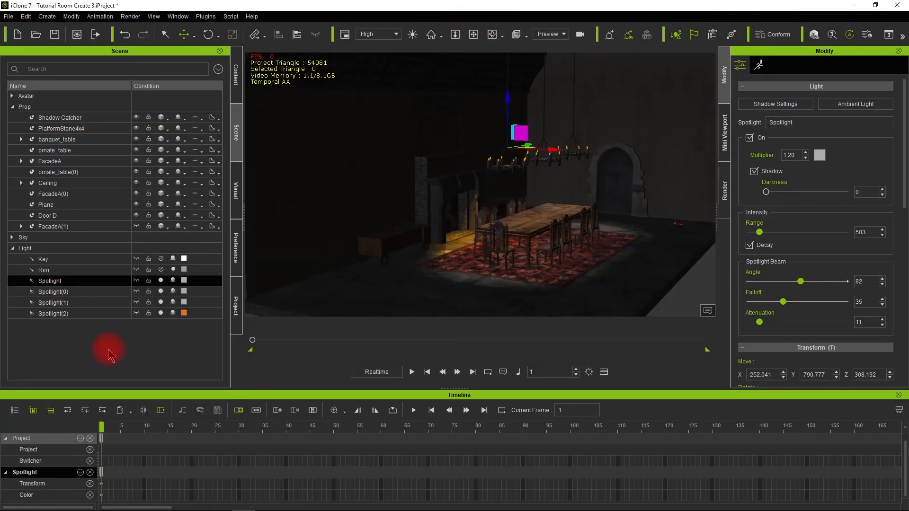
Export the candelabra from 3DXchange as an iClone 7 prop to the default content folder, and return to iClone
left_click(109, 355)
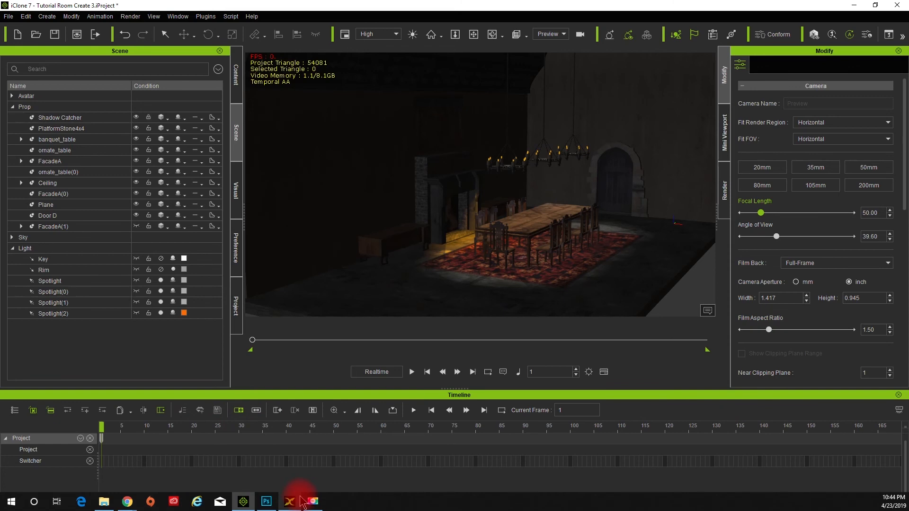
left_click(291, 503)
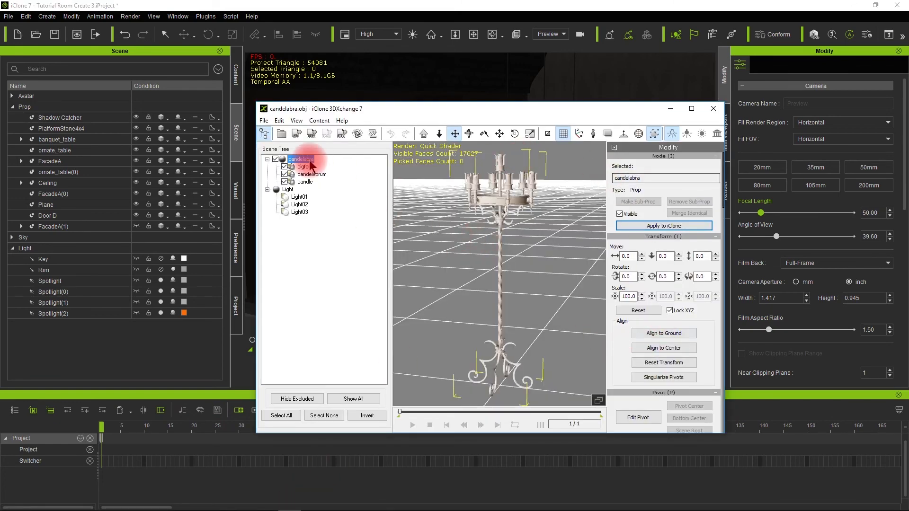
left_click(296, 133)
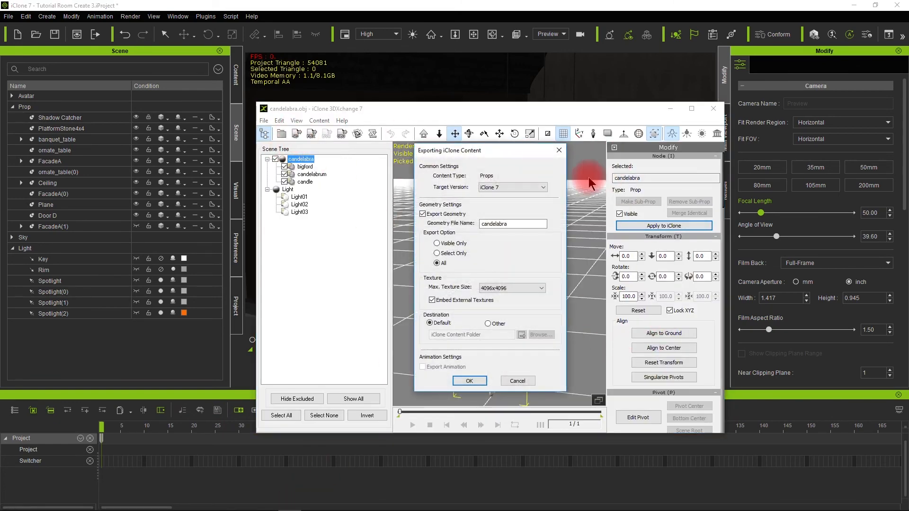
left_click(473, 381)
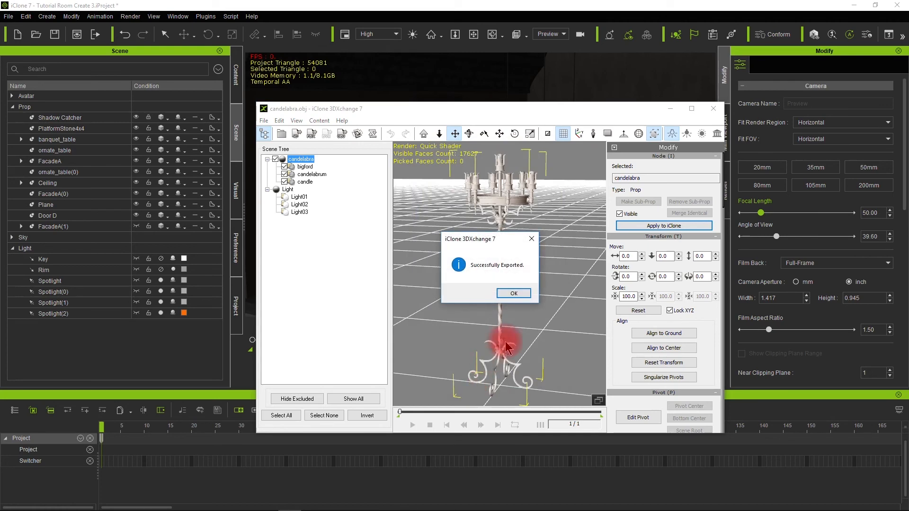
left_click(509, 291)
left_click(670, 108)
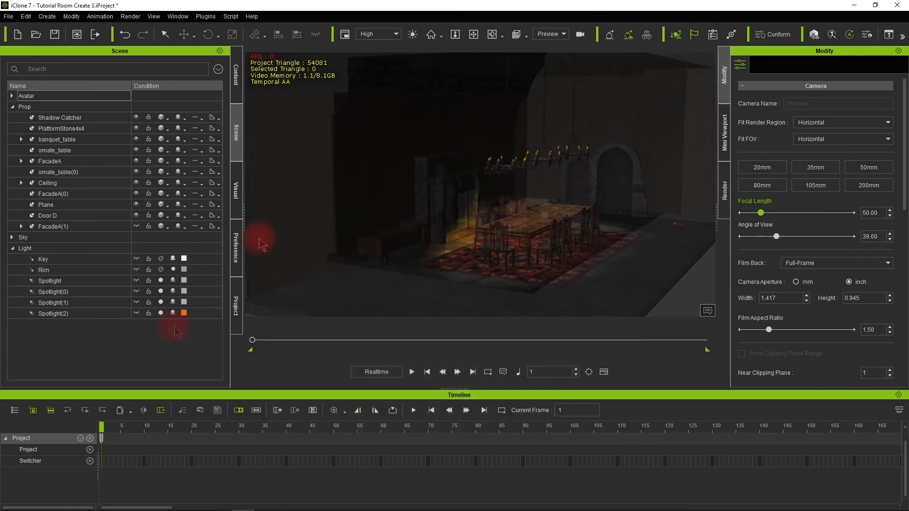
Add the candelabra from the custom prop library to the banquet hall scene
left_click(235, 75)
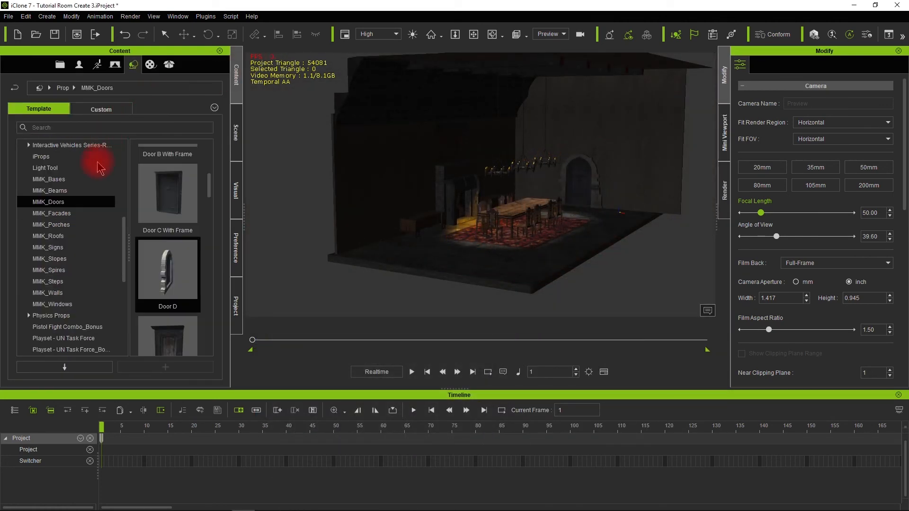
left_click(103, 109)
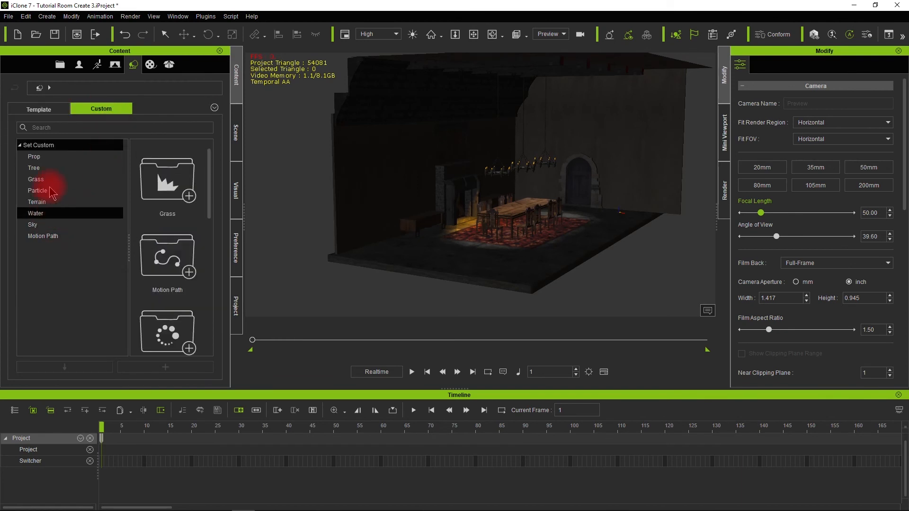
left_click(34, 156)
scroll(188, 204, "down", 5)
scroll(188, 204, "up", 5)
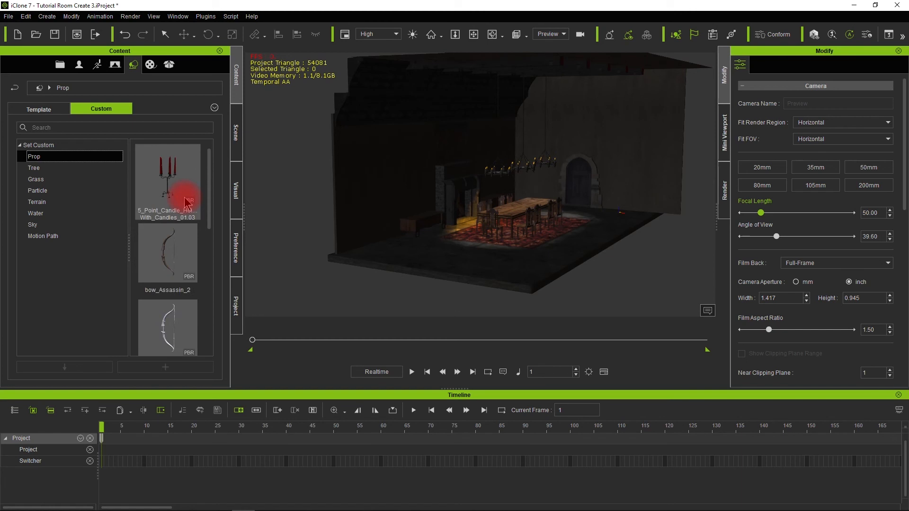
scroll(180, 222, "down", 3)
left_click(165, 202)
left_click_drag(165, 201, 471, 227)
Lock the candelabra's XYZ scale together and set it to 200
left_click_drag(621, 255, 640, 211, "alt")
scroll(581, 229, "up", 4)
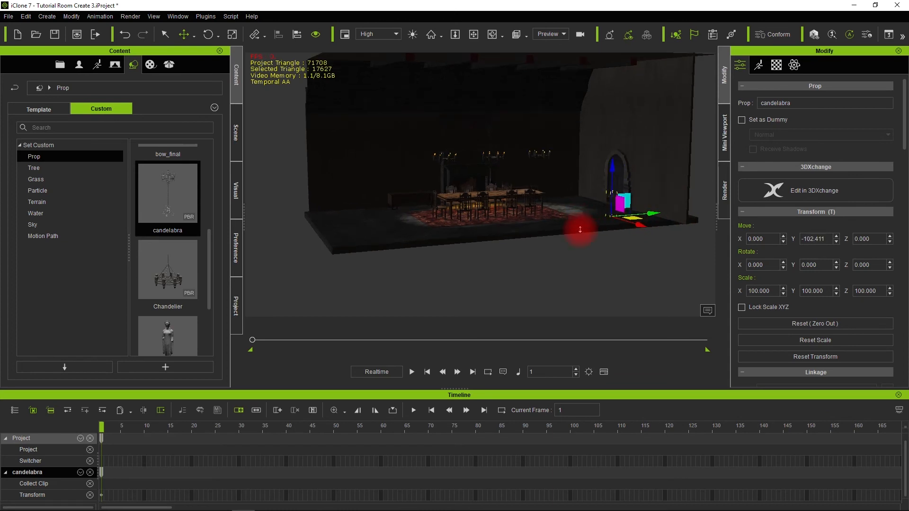
left_click_drag(507, 205, 549, 279, "alt")
left_click(741, 307)
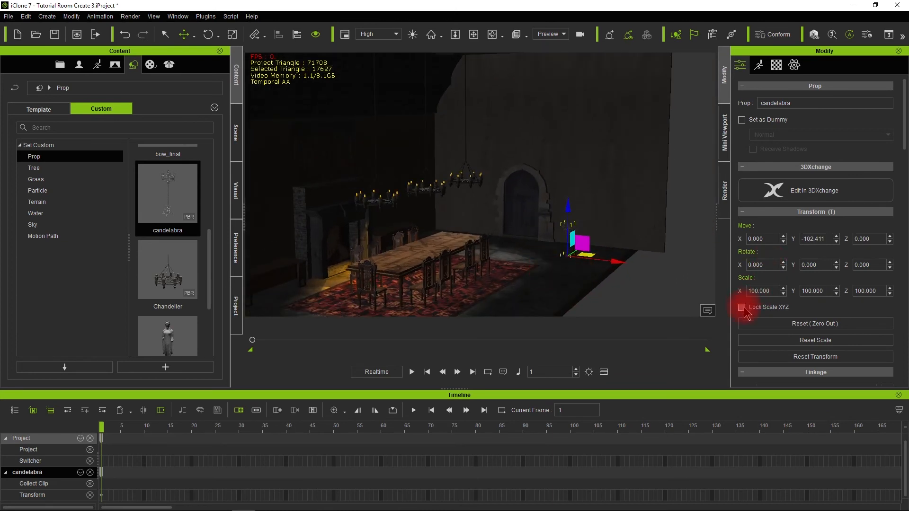
type("2")
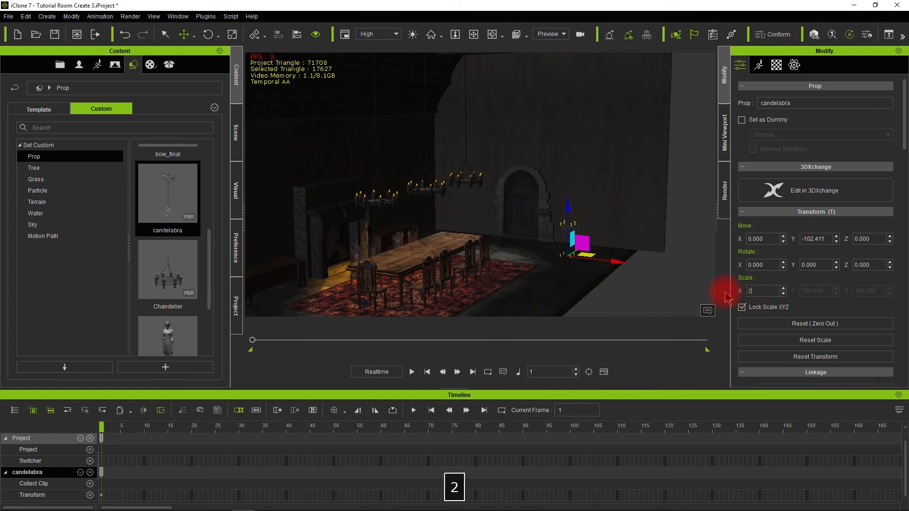
type("00")
key("Return")
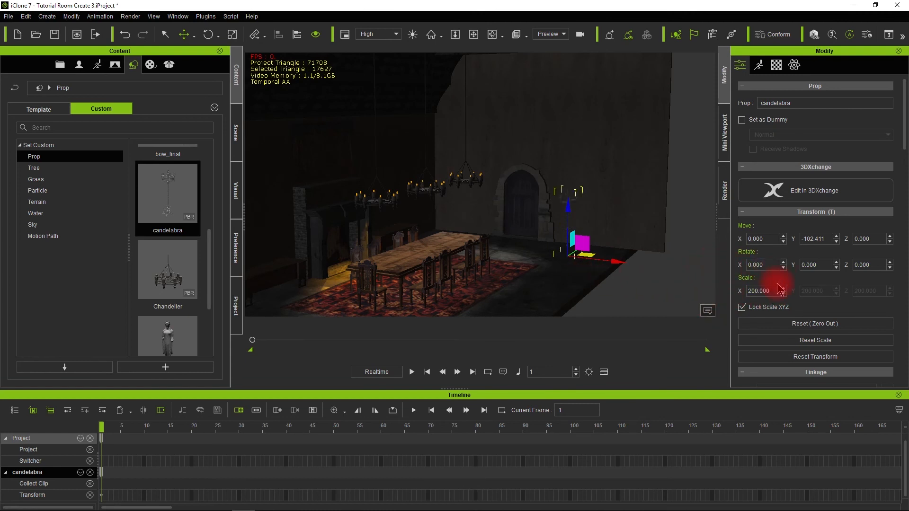
Reduce the candelabra's scale to 175 and then to 150
type("1")
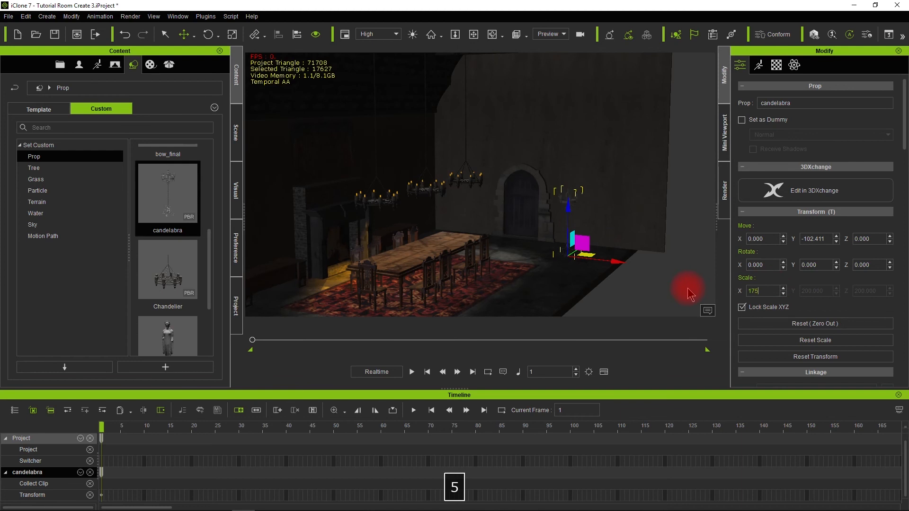
type("75")
key("Return")
right_click_drag(541, 280, 590, 256, "alt")
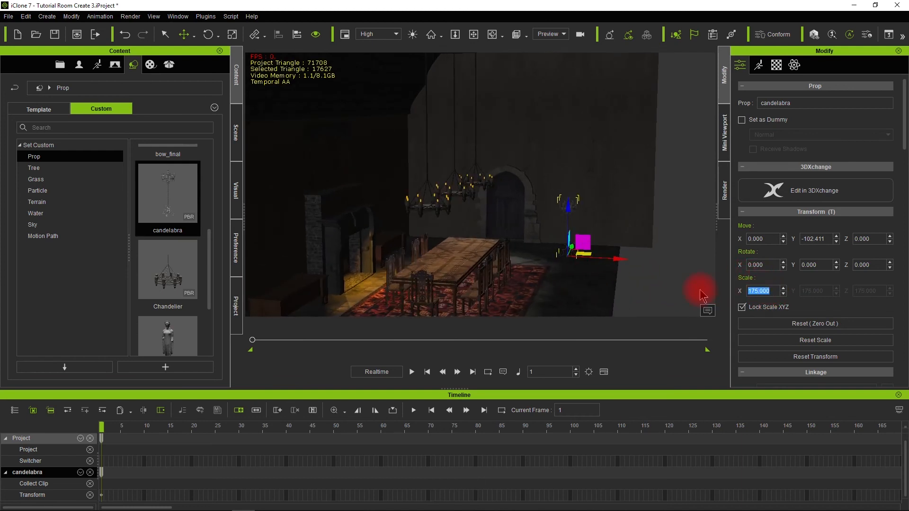
type("150")
key("Return")
Move the candelabra to the far corner between the fireplace wall and the arched door, at about X -555, Y 33
right_click_drag(634, 289, 549, 258)
left_click_drag(557, 250, 392, 239)
right_click_drag(450, 244, 198, 259, "alt")
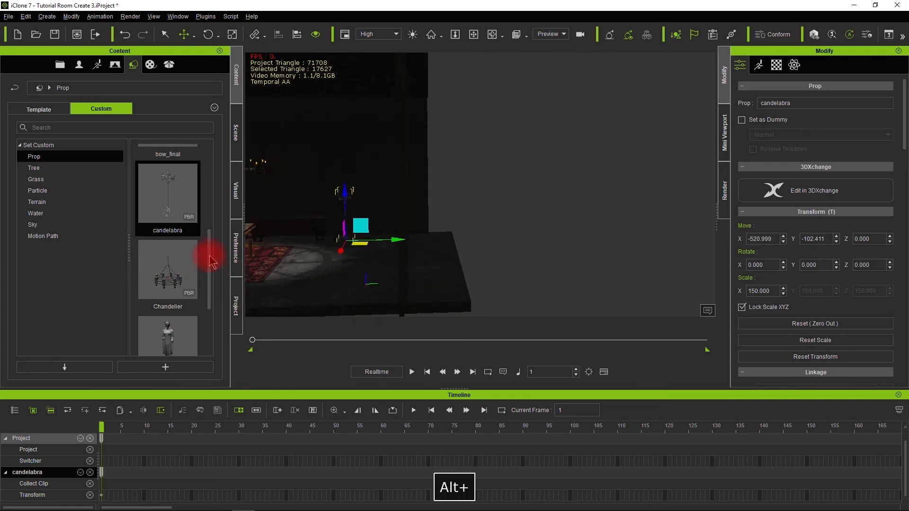
left_click_drag(399, 242, 428, 241)
right_click_drag(326, 260, 533, 272, "alt")
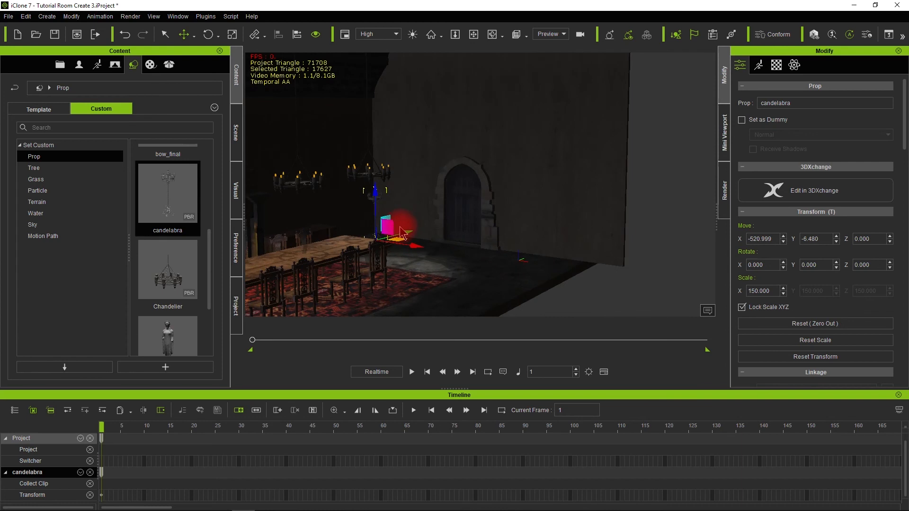
left_click_drag(409, 230, 425, 226)
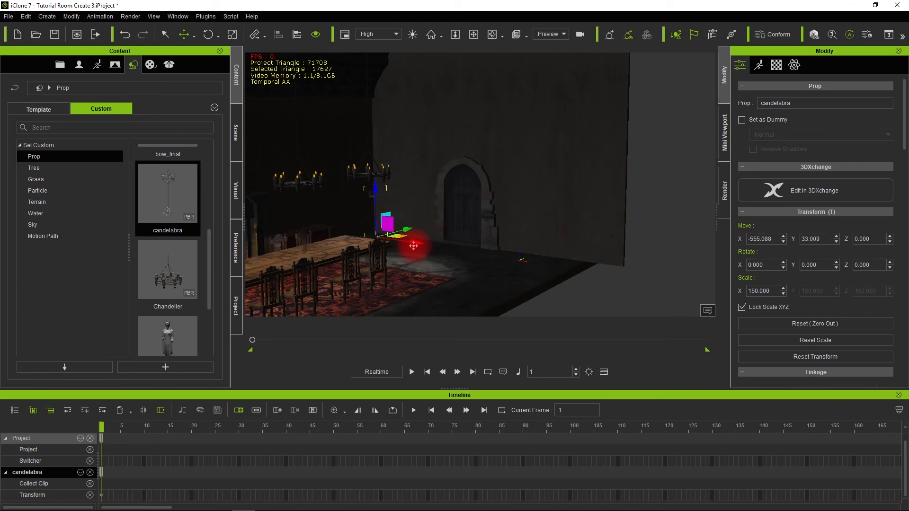
mouse_move(393, 287)
right_mouse_down("alt")
mouse_move(530, 264)
mouse_move(511, 264)
mouse_move(493, 246)
mouse_move(386, 273)
right_mouse_up("alt")
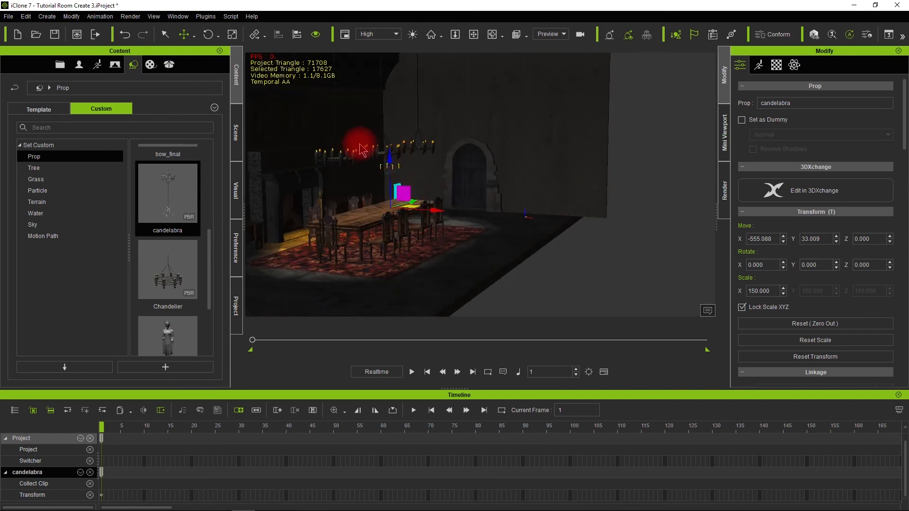
Turn off Spotlight(2), Spotlight(1), Spotlight(0) and Spotlight in the scene's light list
left_click(237, 142)
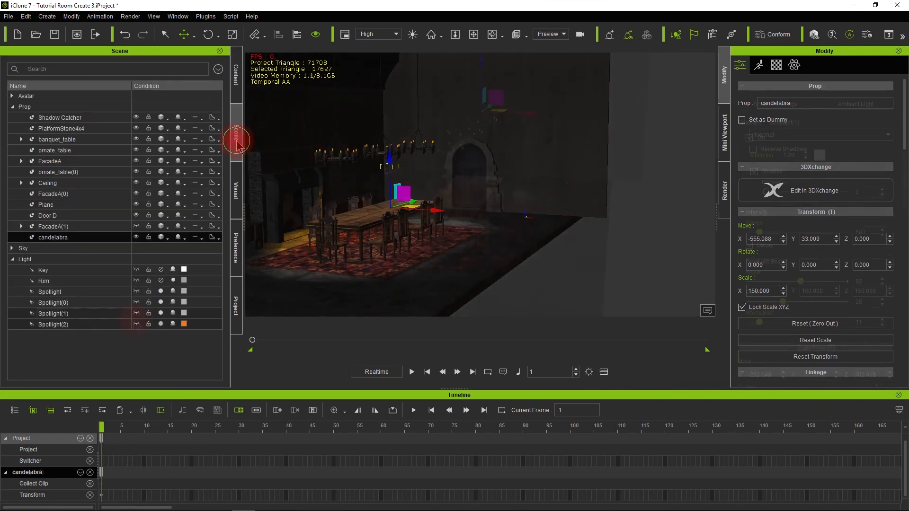
left_click(162, 325)
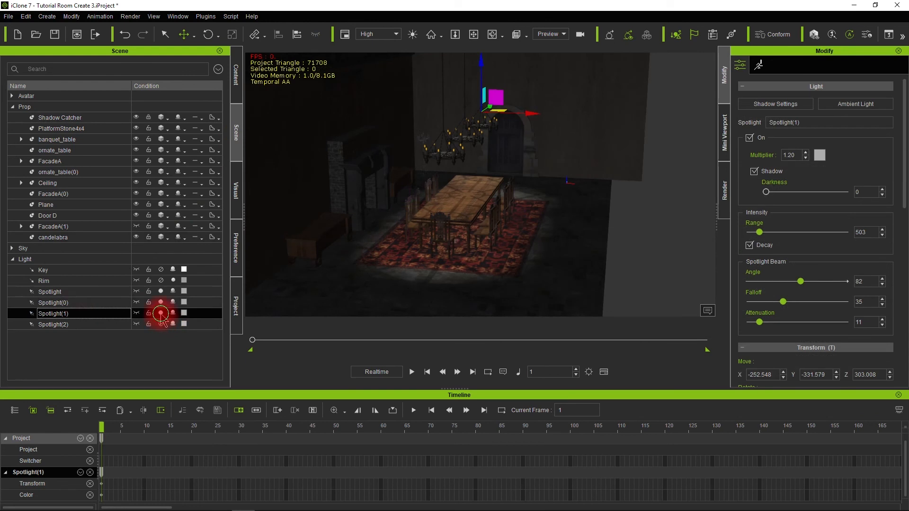
left_click(161, 313)
left_click(161, 303)
left_click(161, 291)
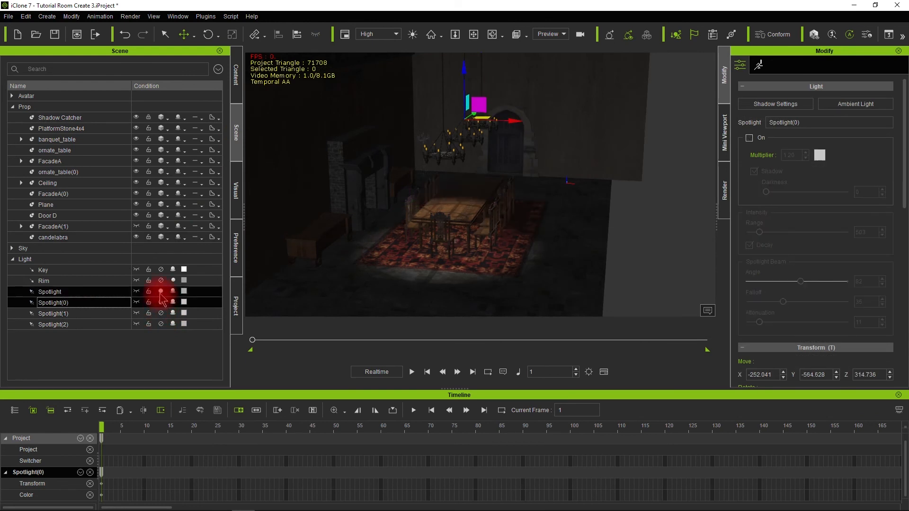
left_click(161, 292)
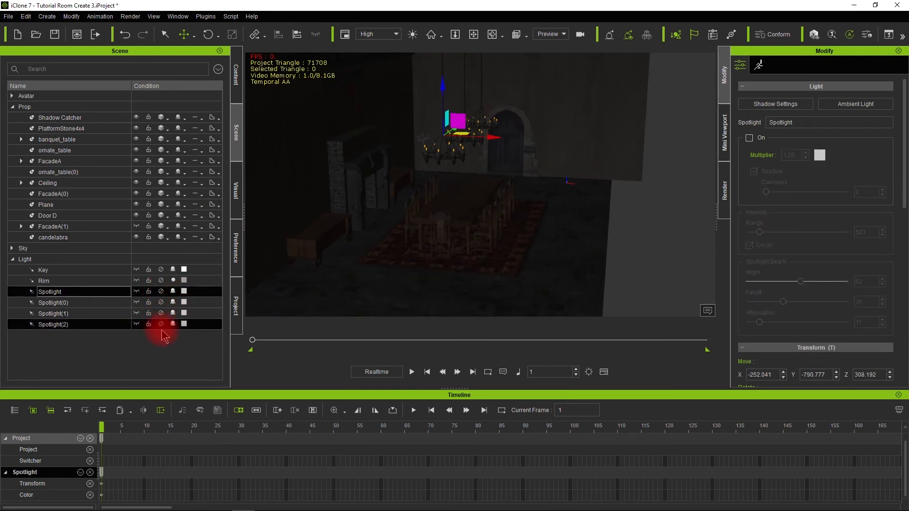
Examine the effect of Spotlight(2) and Spotlight(1) alone by switching each one on and off again
left_click(100, 324)
left_click(161, 324)
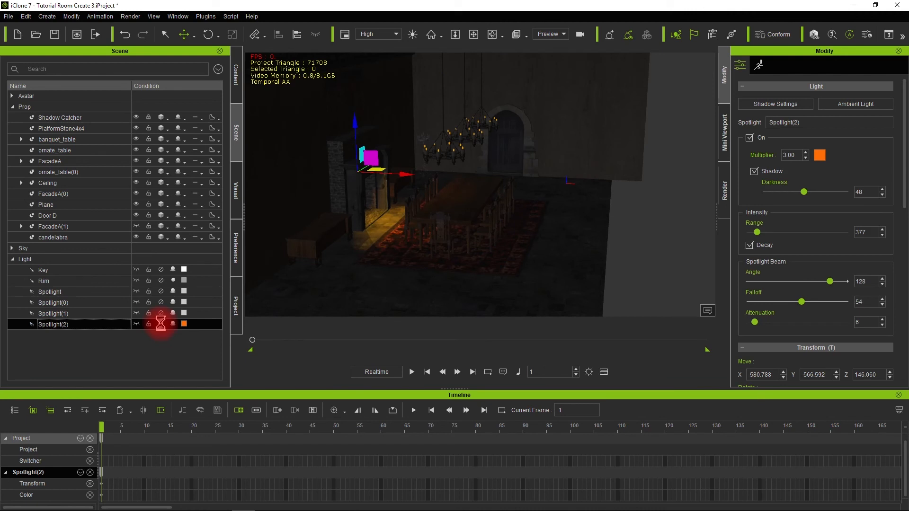
left_click(161, 324)
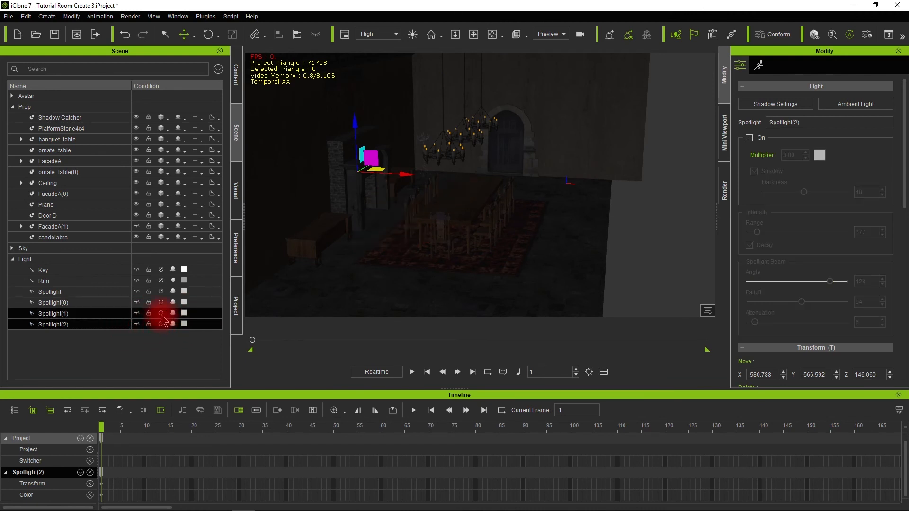
left_click(161, 313)
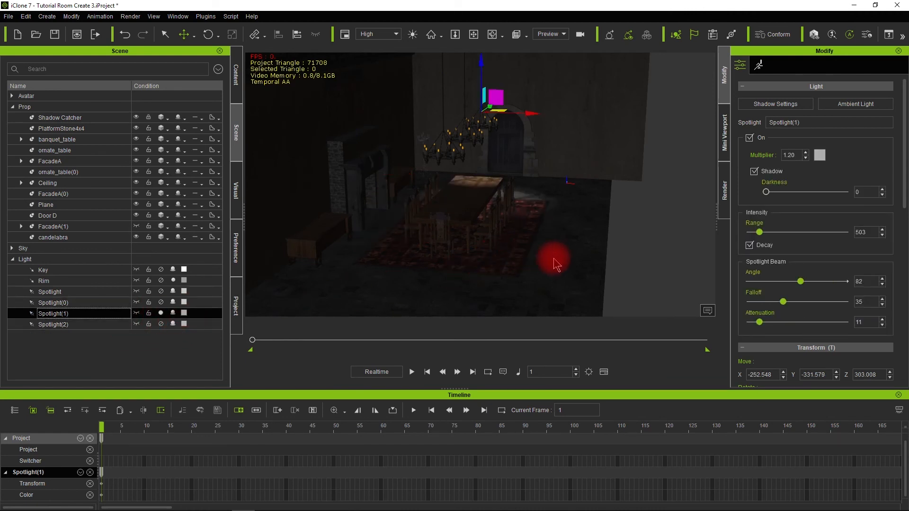
left_click_drag(570, 256, 386, 259, "alt")
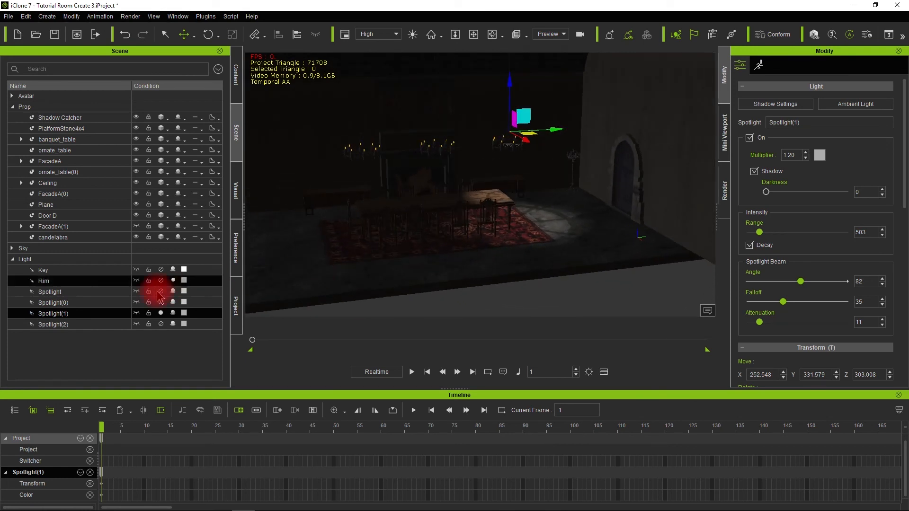
left_click(161, 314)
Turn on only Spotlight(0) and set its shadow darkness to 100
left_click(161, 302)
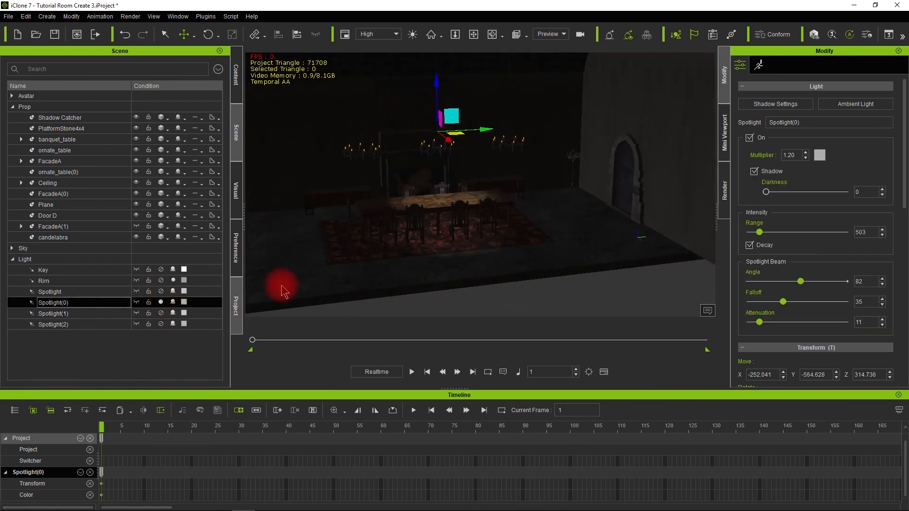
left_click_drag(386, 257, 508, 290, "alt")
left_click(766, 191)
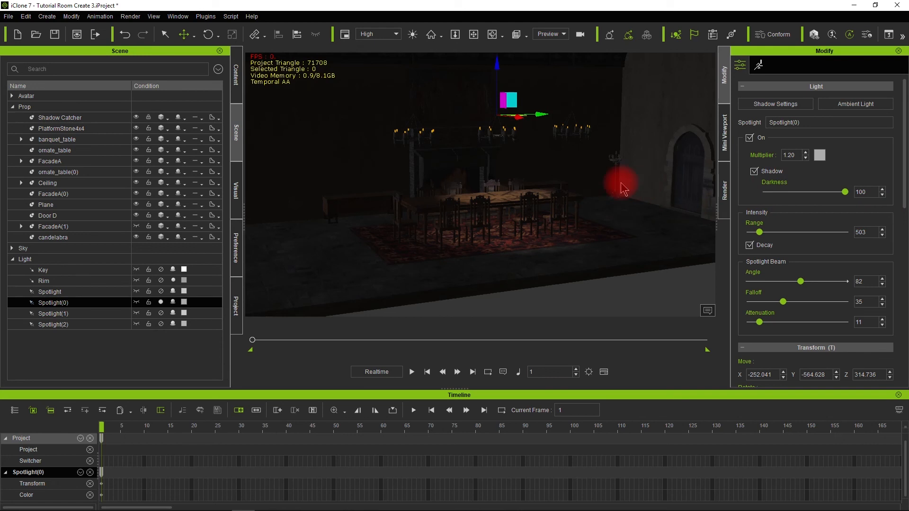
left_click_drag(578, 209, 545, 271, "alt")
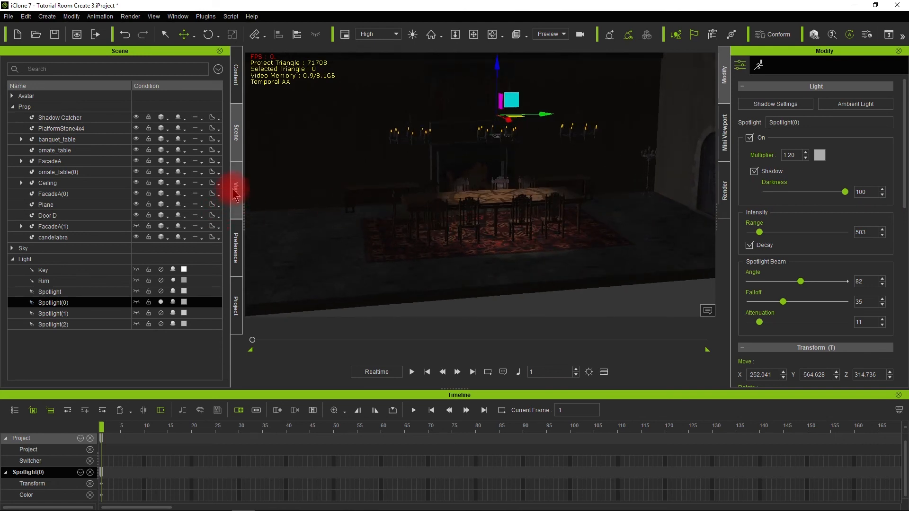
scroll(447, 223, "up", 3)
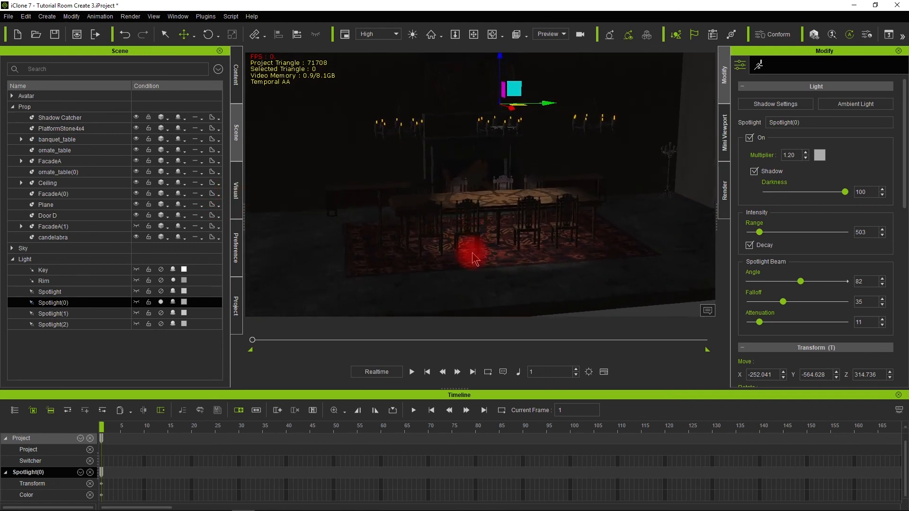
left_click_drag(479, 240, 501, 253, "alt")
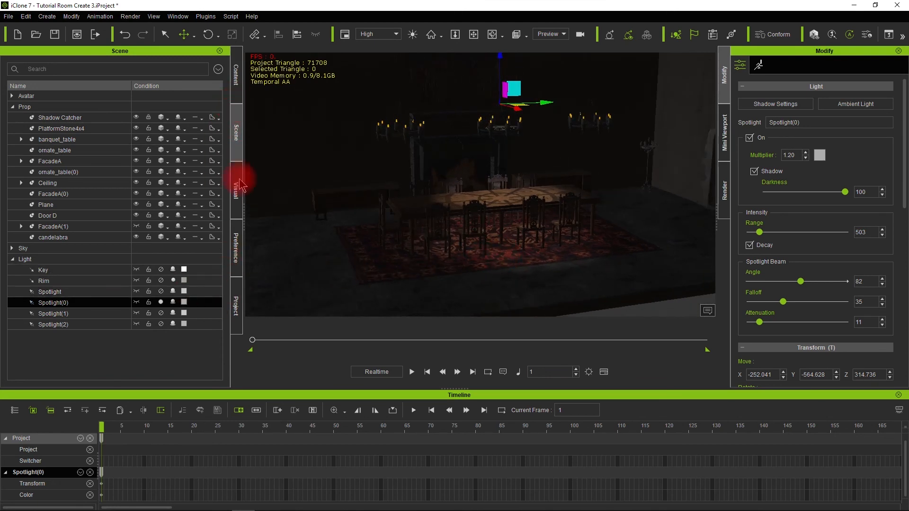
Compare the room without image-based lighting, and raise the global shadow strength to 100
left_click(236, 204)
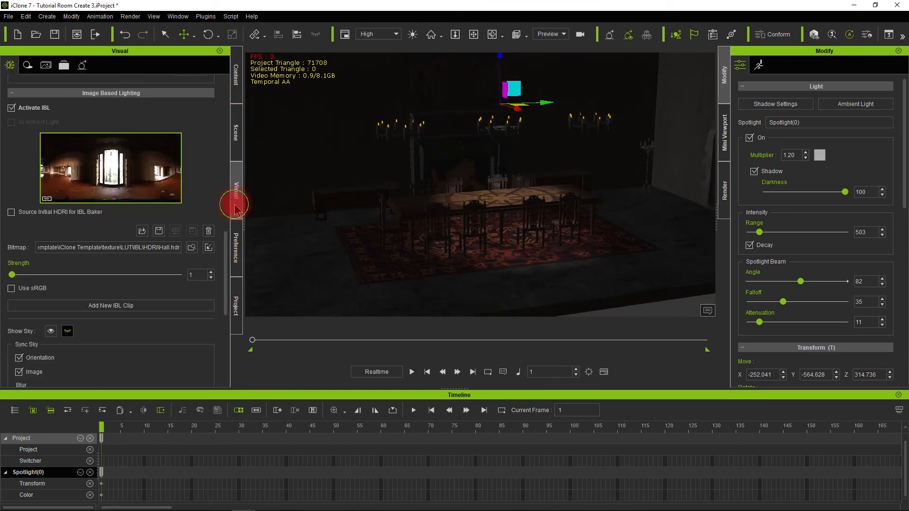
left_click(12, 108)
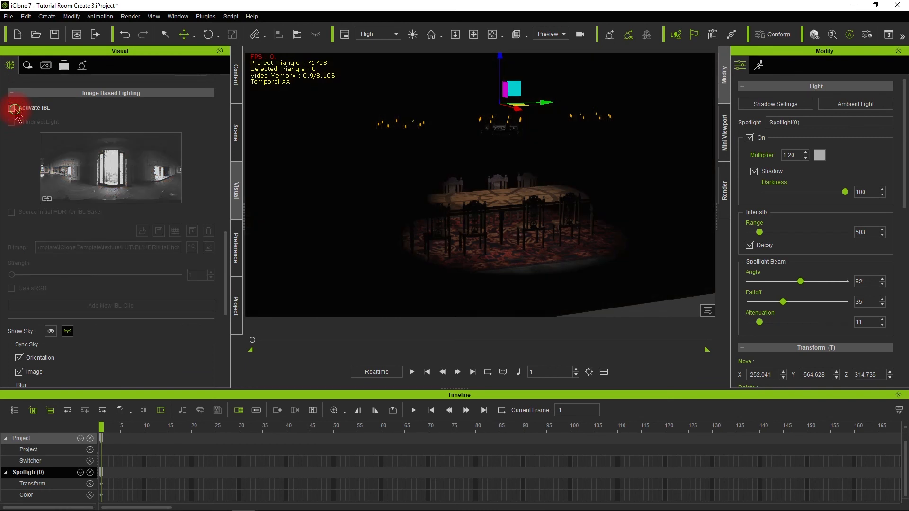
left_click(27, 65)
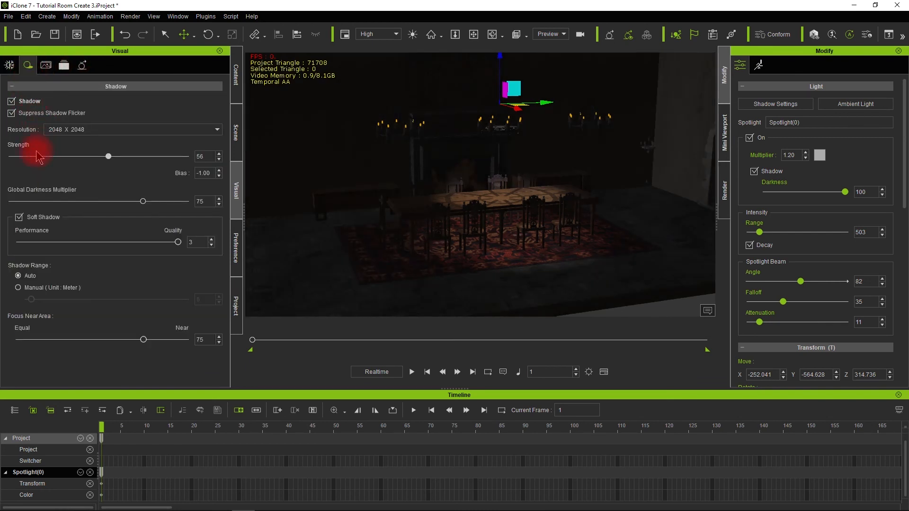
left_click_drag(109, 158, 242, 179)
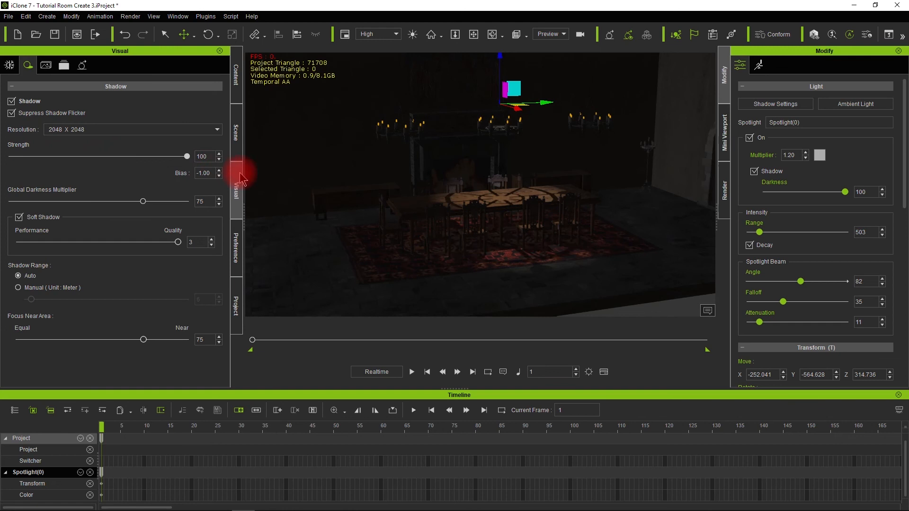
Turn Spotlight(1), Spotlight and the orange Spotlight(2) on again
left_click(236, 134)
left_click(121, 312, "ctrl")
left_click(165, 314)
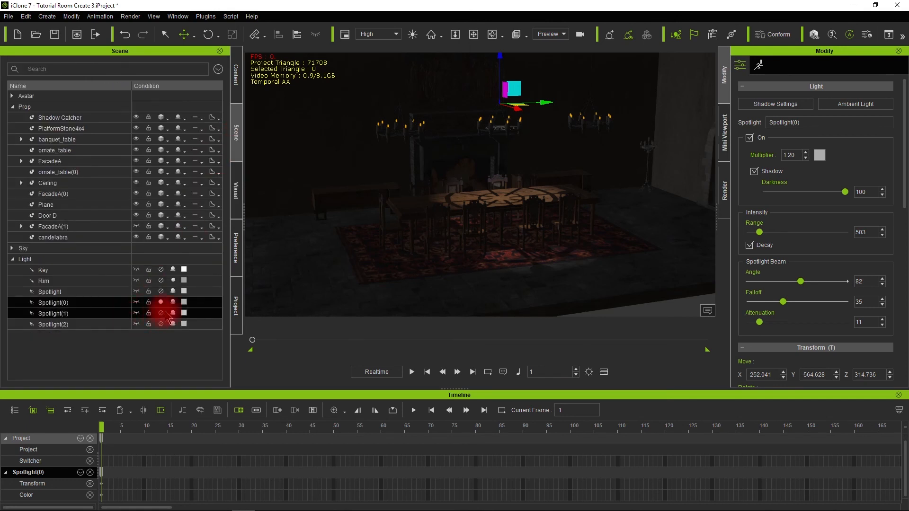
left_click(171, 292)
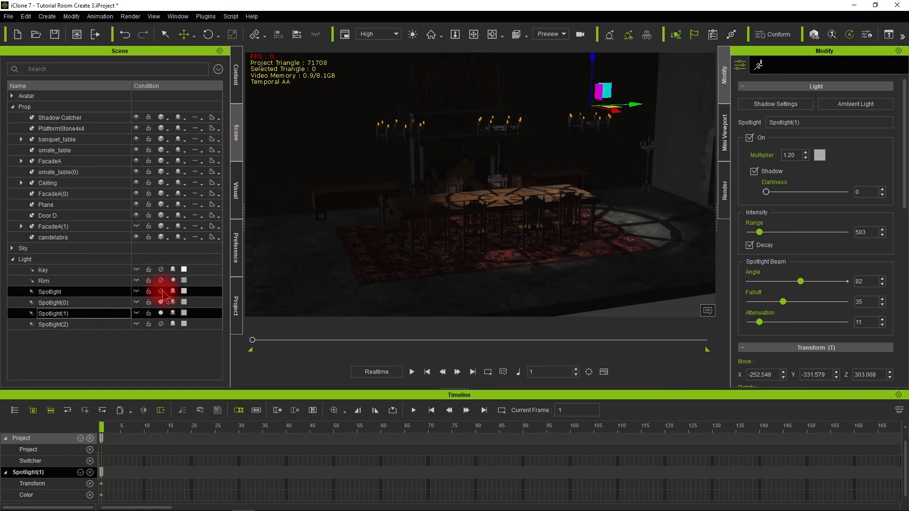
left_click(160, 291)
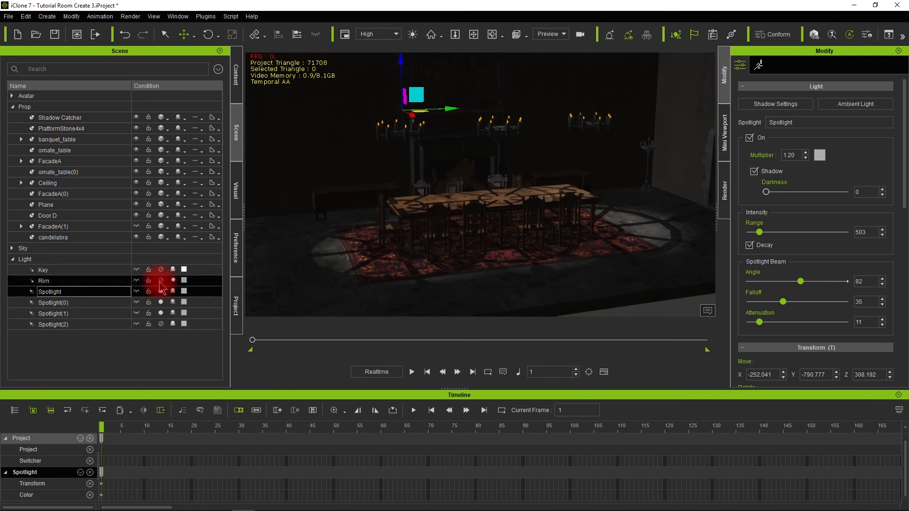
left_click(162, 326, "ctrl")
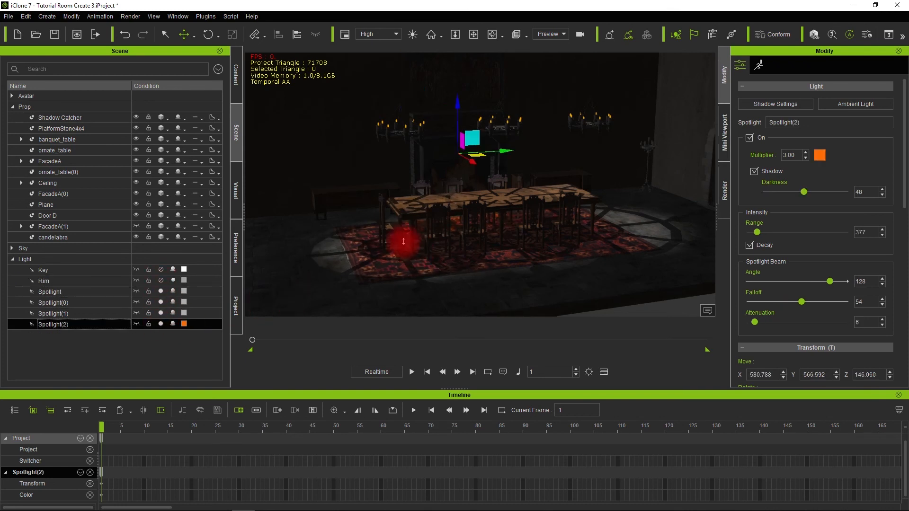
Set the light multiplier to 0.5 for Spotlight(1), Spotlight(0) and Spotlight
scroll(402, 247, "down", 4)
left_click_drag(387, 255, 469, 260, "alt")
left_click(101, 313)
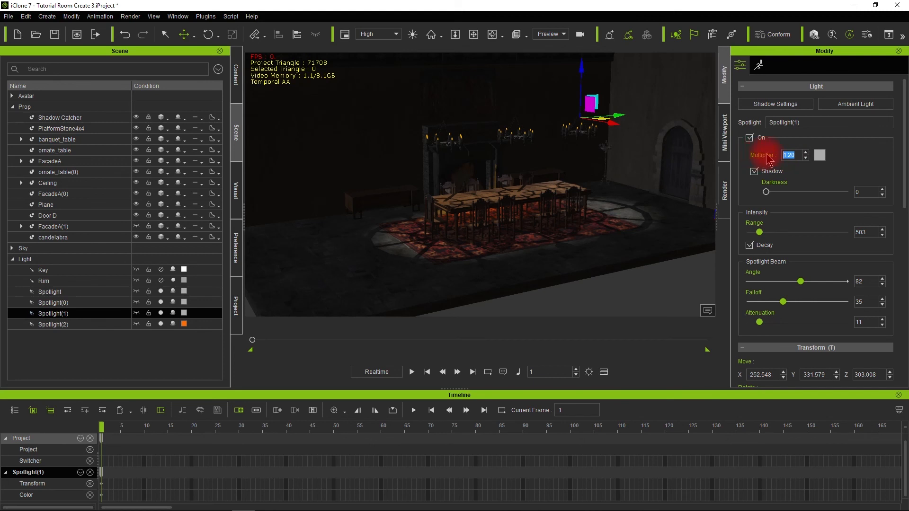
type(".5")
key("Return")
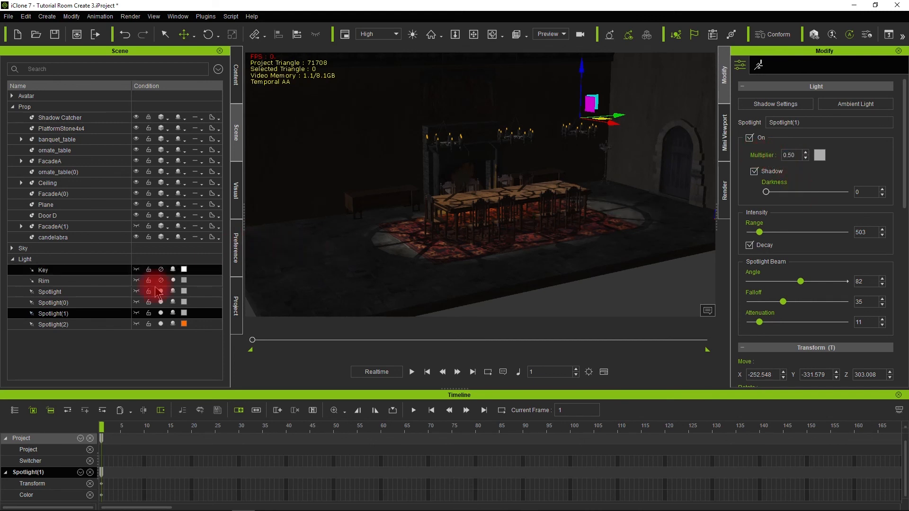
left_click(89, 303)
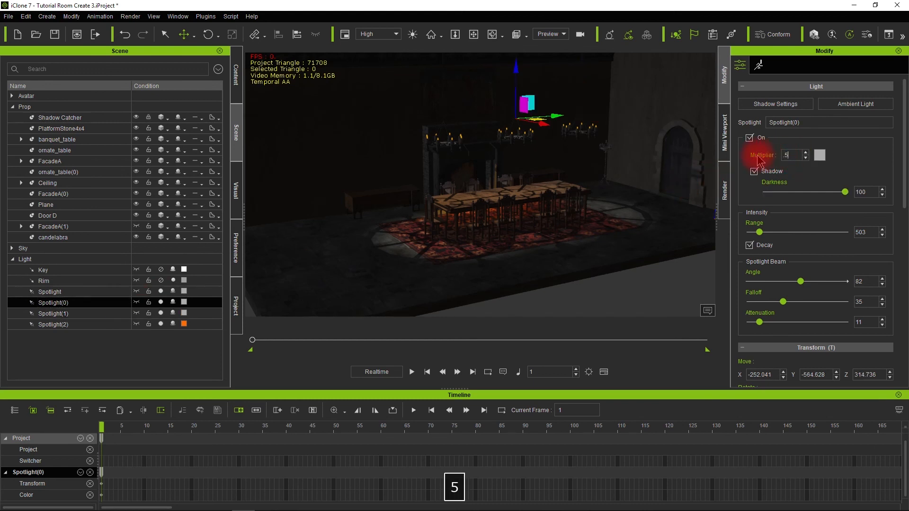
type(".5")
key("Return")
left_click(111, 291)
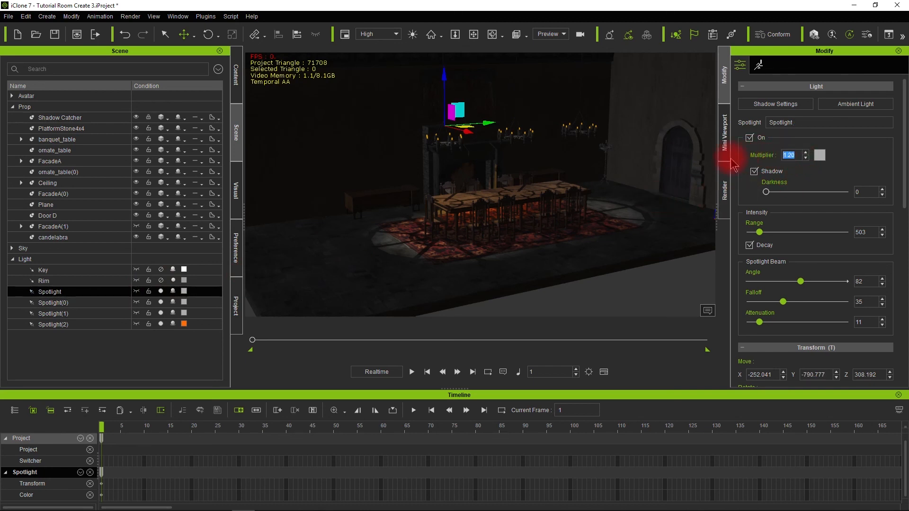
type(".5")
key("Return")
Set the shadow darkness of Spotlight to 100 to affect the chandelier shadows over the banquet table
scroll(548, 223, "up", 3)
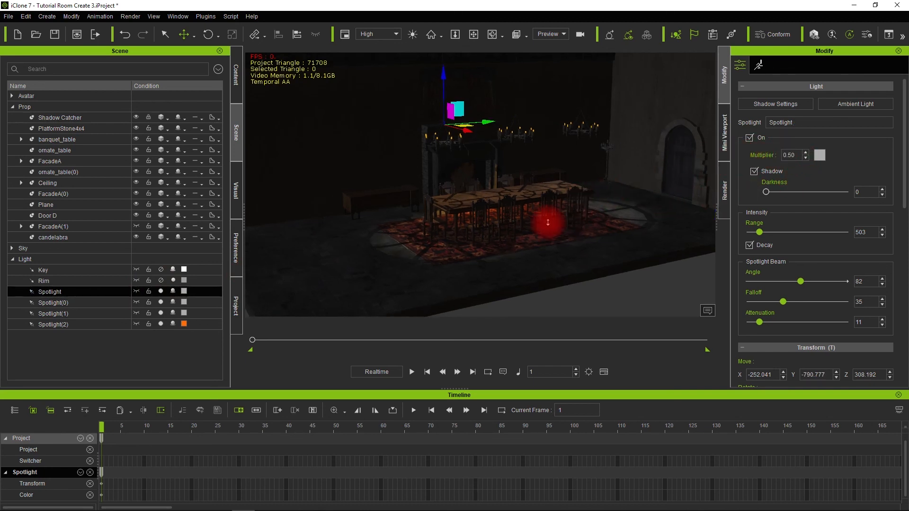
scroll(548, 222, "up", 2)
right_click_drag(541, 199, 539, 241, "alt")
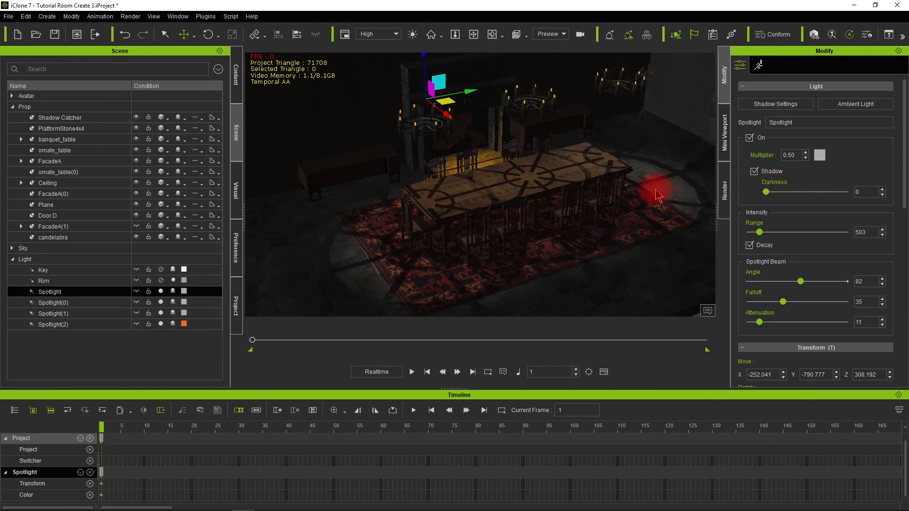
mouse_move(907, 193)
left_mouse_down()
mouse_move(598, 195)
mouse_move(907, 199)
left_mouse_up()
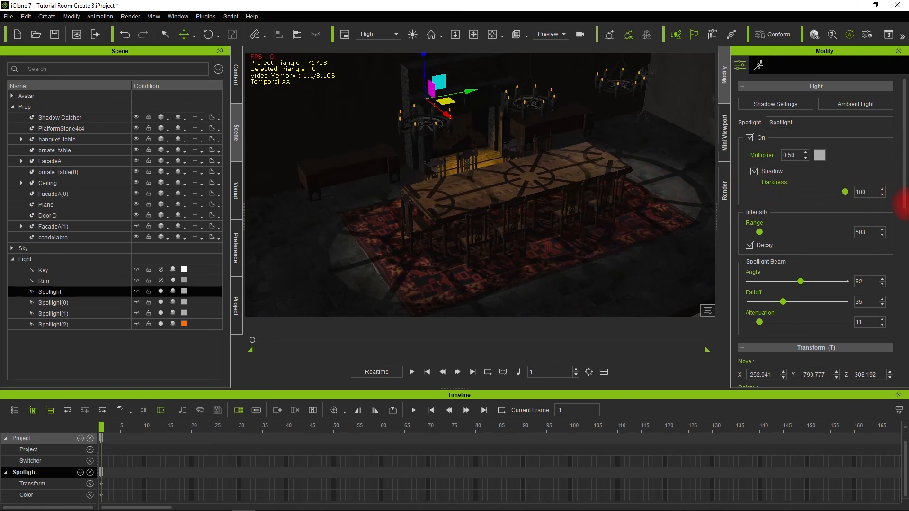
Set the shadow darkness of Spotlight(0) to 0 and select Spotlight(1)
left_click(95, 302)
left_click_drag(759, 232, 759, 242)
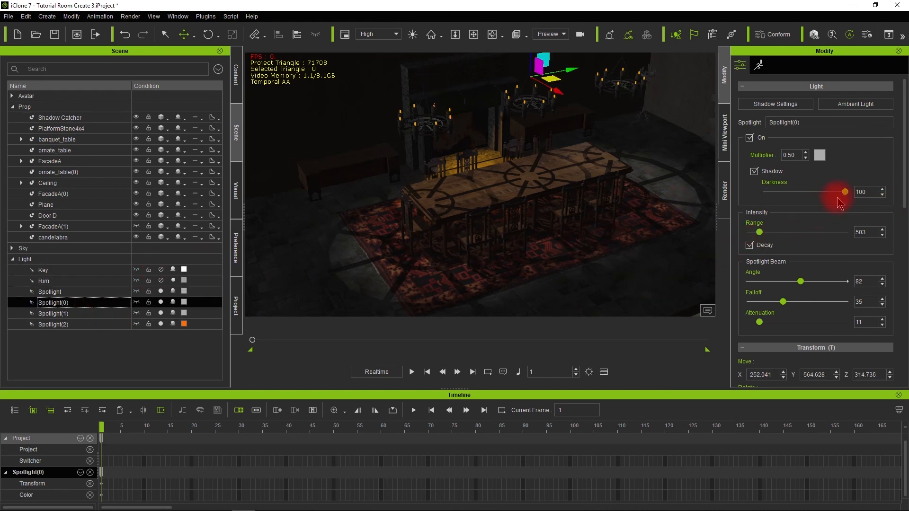
left_click_drag(847, 199, 846, 219)
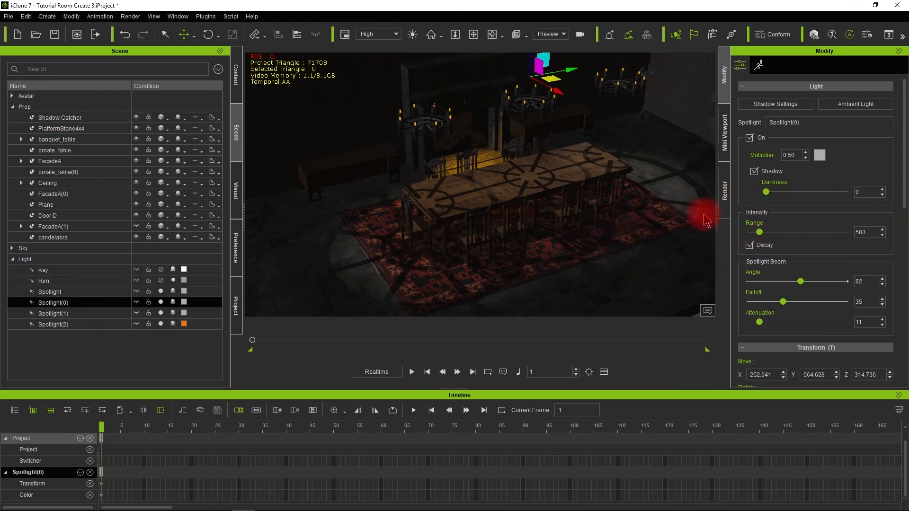
left_click(115, 313)
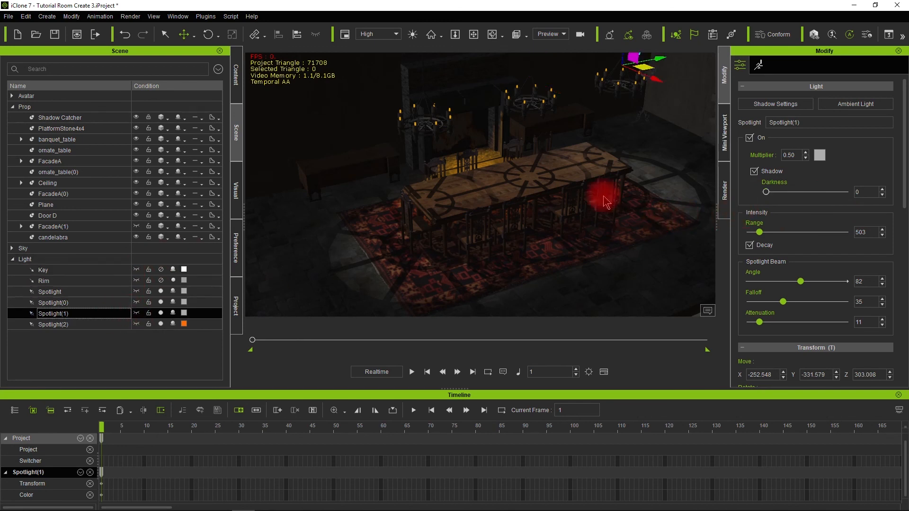
Check the settings of the other scene lights and set the shadow darkness of the orange Spotlight(2) to 17
left_click(73, 303)
left_click(85, 292)
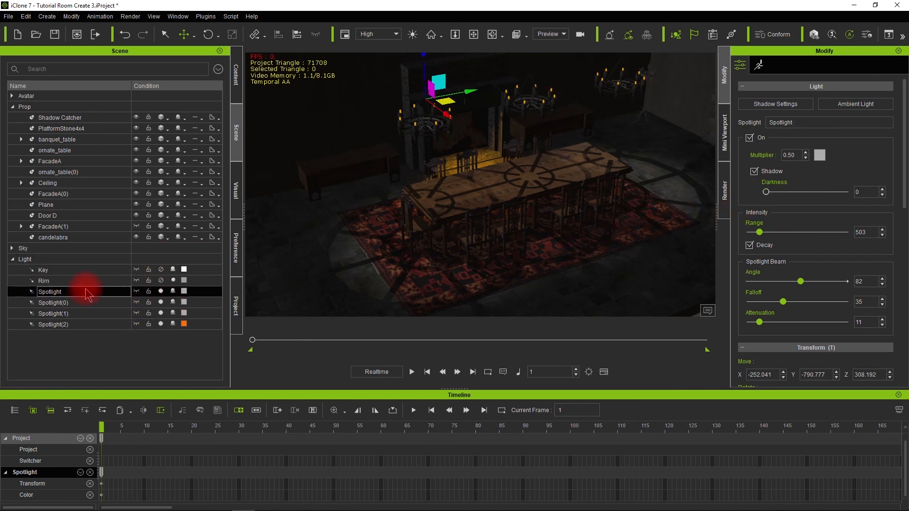
left_click(84, 281)
left_click(89, 270)
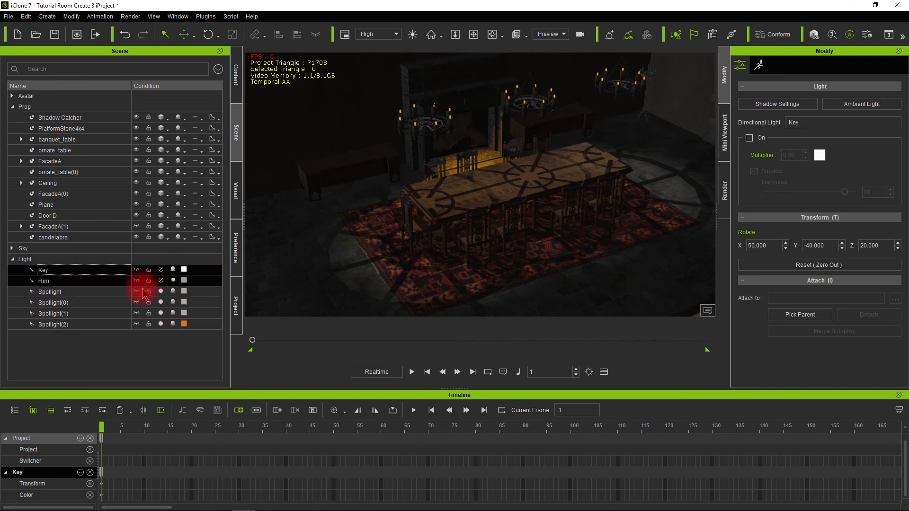
left_click(70, 325)
left_click(796, 150)
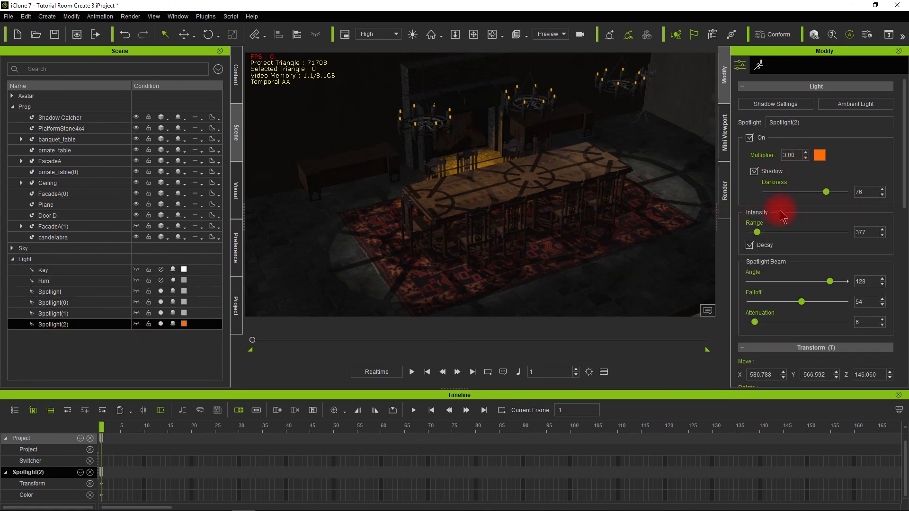
Set the beam falloff of Spotlight(0) to 22 and raise its attenuation
left_click(96, 307)
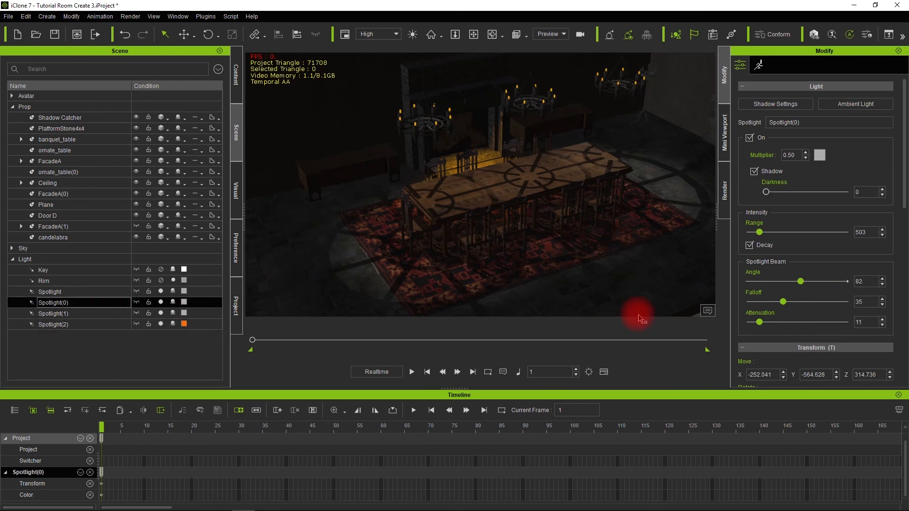
left_click_drag(767, 301, 830, 302)
left_click_drag(730, 305, 693, 308)
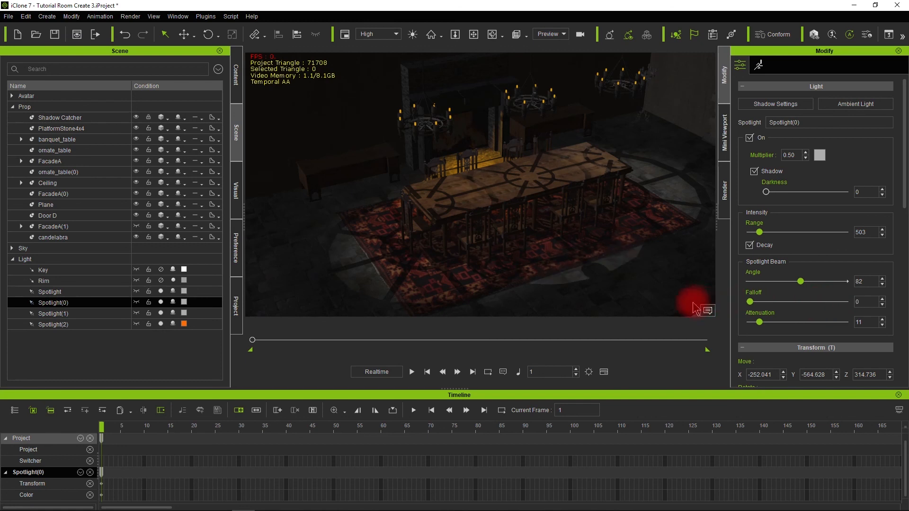
left_click_drag(772, 303, 747, 303)
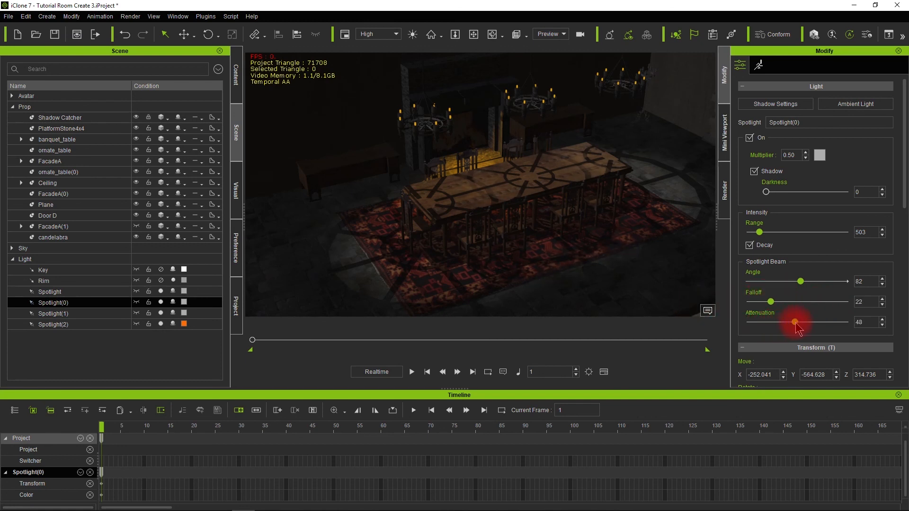
left_click_drag(780, 316, 779, 317)
Duplicate the orange Spotlight(2), placing the copy farther out from the fireplace at X -483.052
scroll(479, 219, "down", 3)
mouse_move(470, 231)
left_mouse_down("alt")
mouse_move(428, 85)
mouse_move(482, 138)
mouse_move(425, 156)
mouse_move(633, 194)
mouse_move(290, 191)
mouse_move(316, 264)
mouse_move(475, 175)
mouse_move(463, 254)
mouse_move(461, 217)
mouse_move(495, 178)
mouse_move(484, 198)
mouse_move(424, 197)
left_mouse_up("alt")
left_click(57, 325)
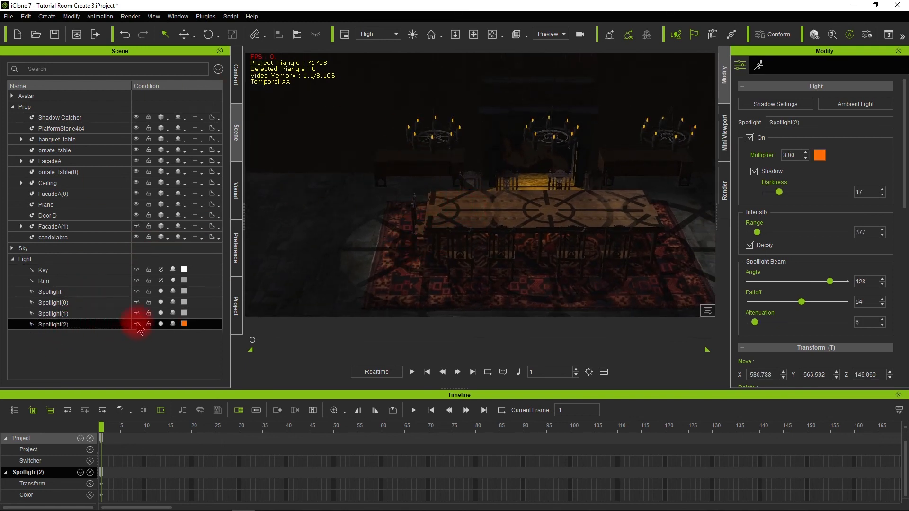
mouse_move(381, 275)
left_mouse_down("alt")
mouse_move(345, 260)
mouse_move(574, 248)
mouse_move(568, 263)
mouse_move(494, 192)
left_mouse_up("alt")
left_click(184, 34)
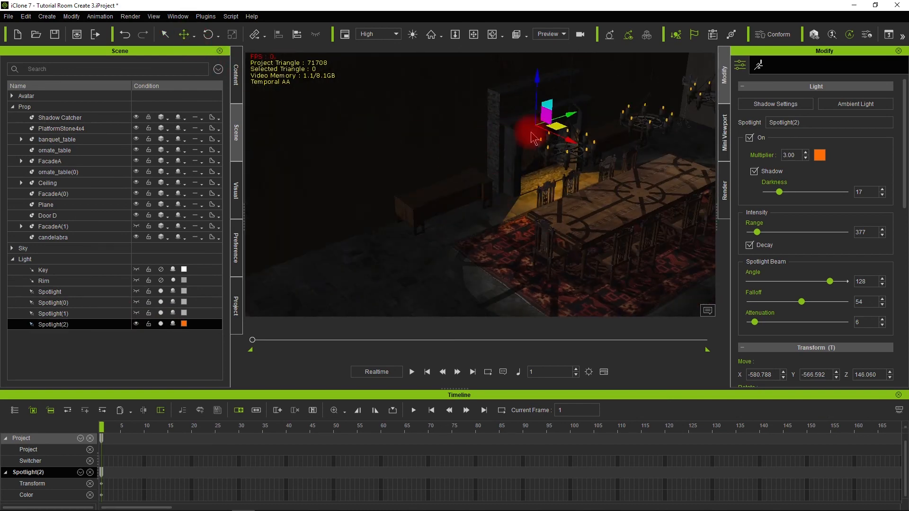
left_click_drag(574, 151, 537, 199, "ctrl")
Rotate the duplicated orange spotlight to shine into the fireplace and reposition it at X -519.613, Z 56.112
left_click(207, 36)
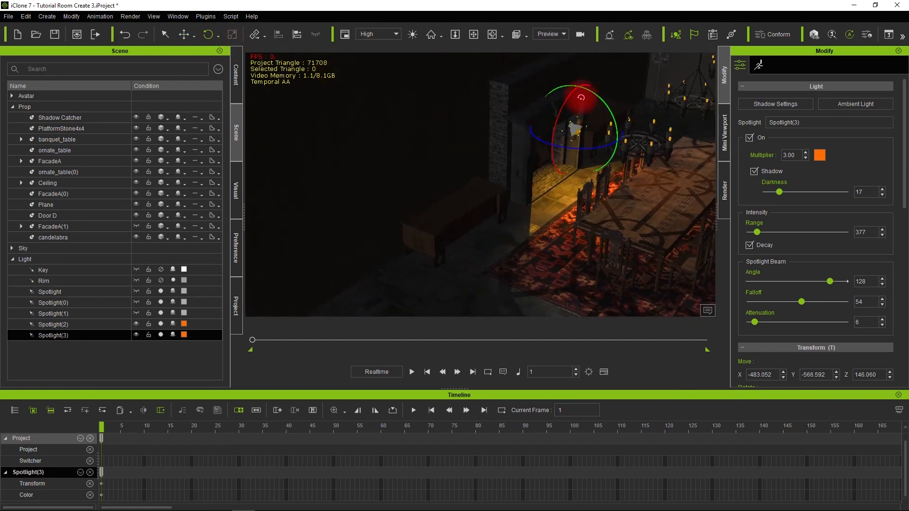
left_click_drag(599, 99, 625, 155)
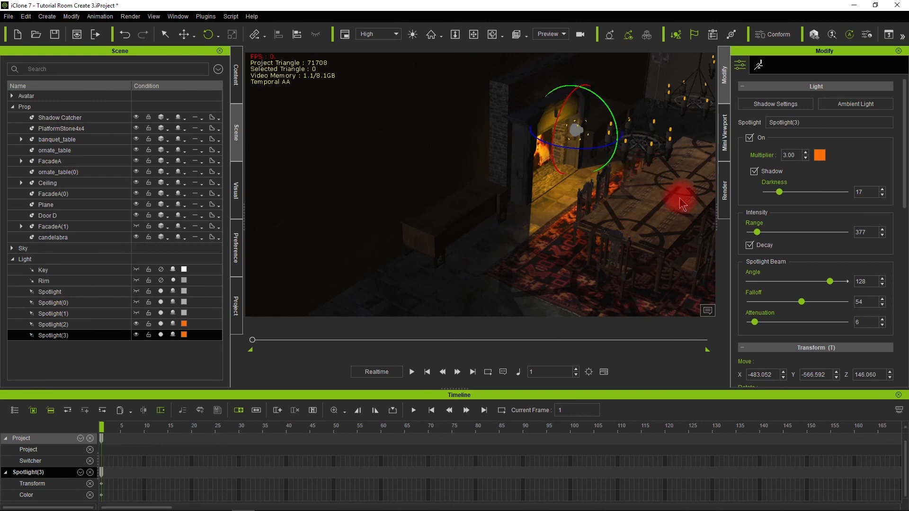
left_click_drag(620, 160, 422, 221, "alt")
left_click(184, 34)
left_click_drag(584, 84, 608, 185)
left_click_drag(610, 218, 440, 212, "alt")
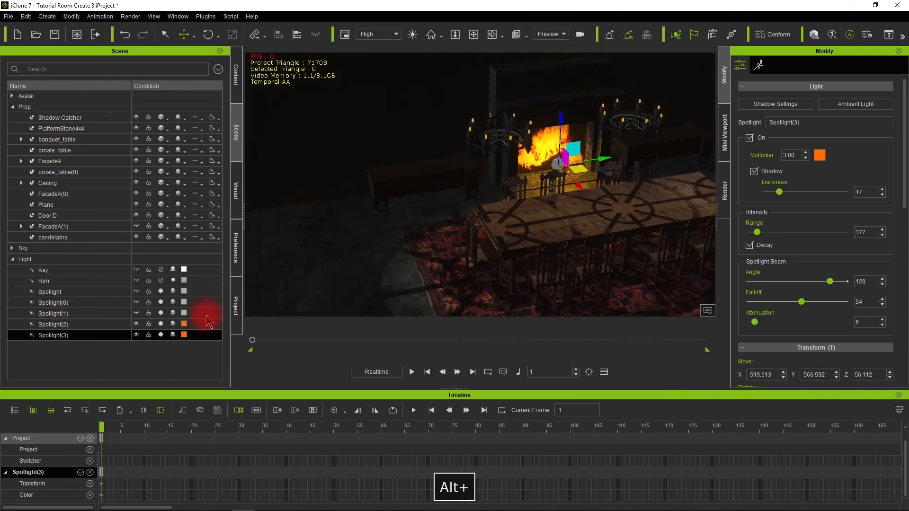
Hide the Spotlight(3) and Spotlight(2) helpers in the viewport and briefly play back the fireplace lighting
left_click(136, 332)
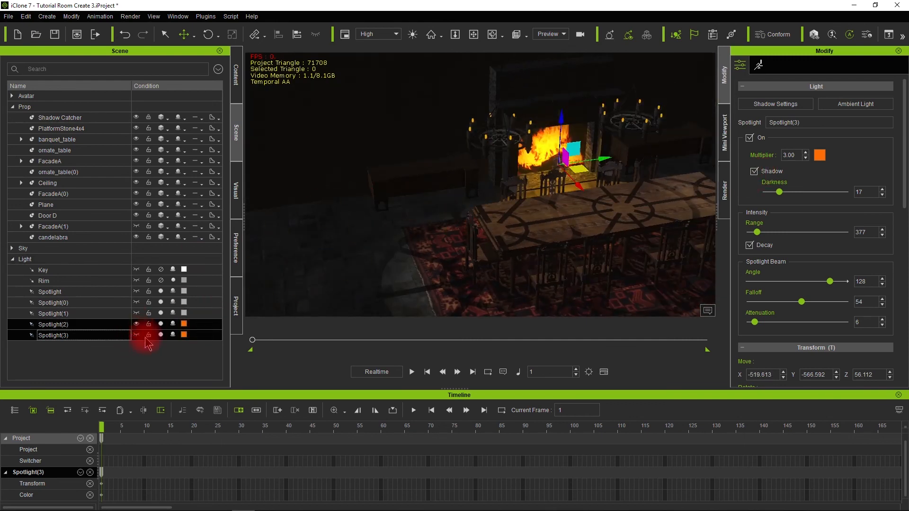
left_click(137, 325)
left_click_drag(425, 275, 459, 203, "alt")
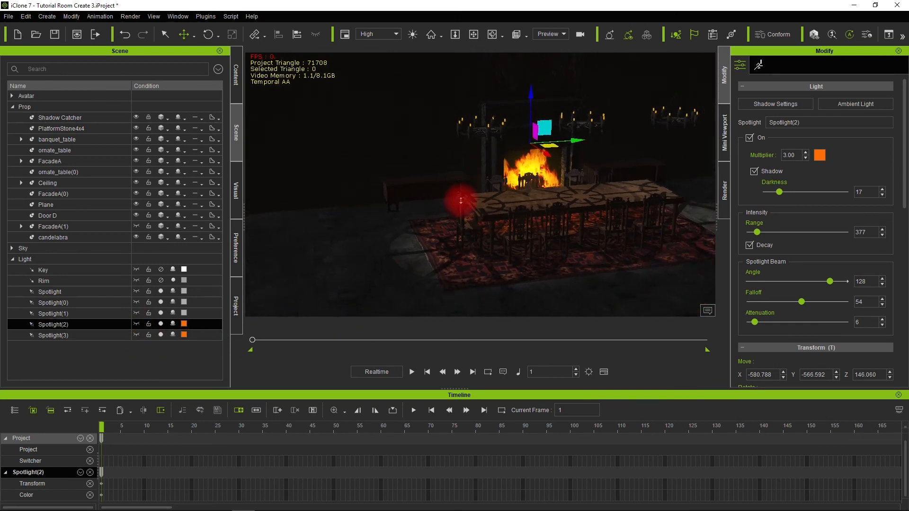
left_click(411, 371)
left_click(426, 372)
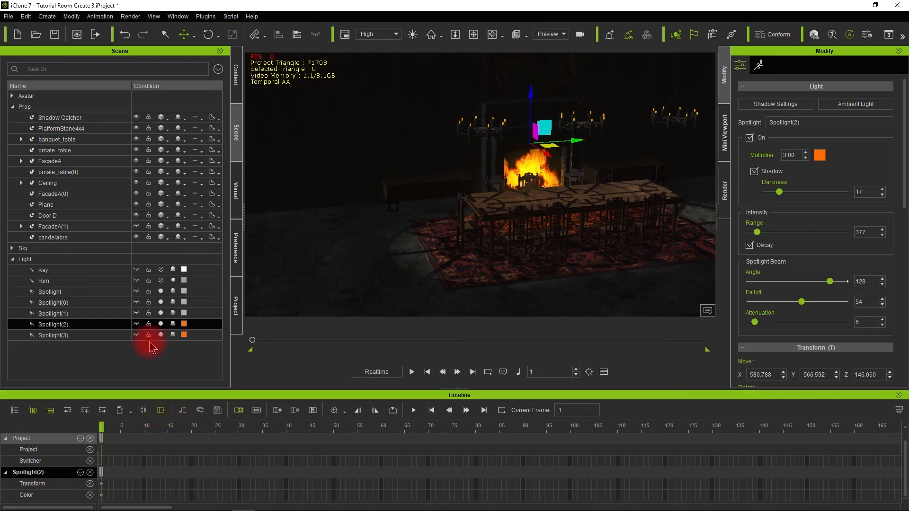
Set the light multiplier of Spotlight(3) to 1
left_click(115, 334)
double_click(793, 155)
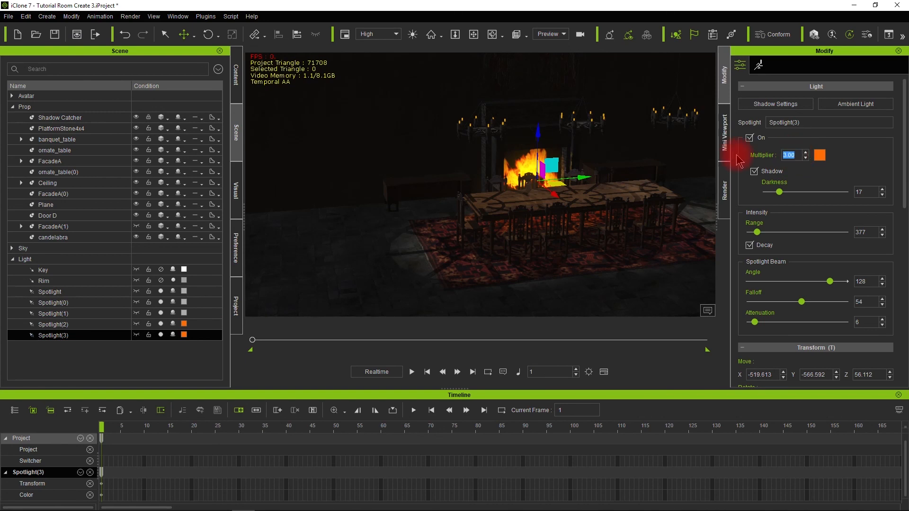
type("1")
key("Return")
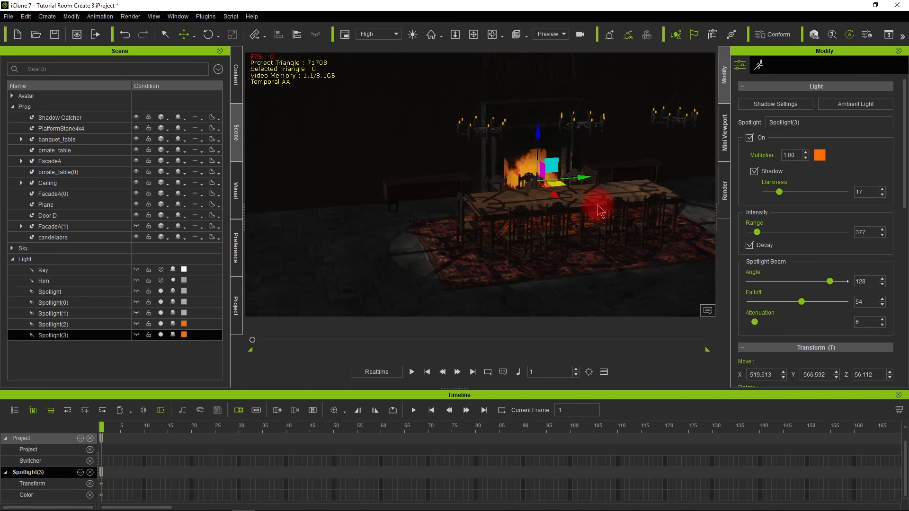
left_click_drag(382, 242, 449, 246, "alt")
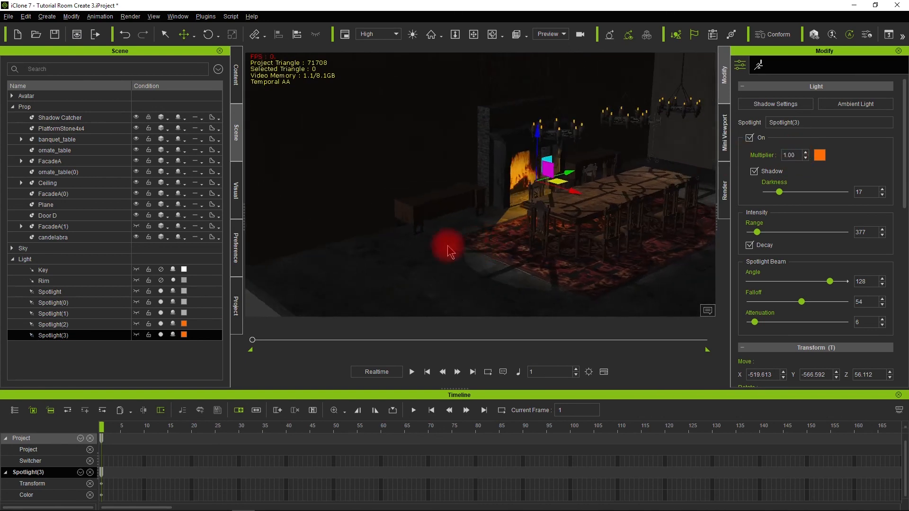
Set the light multiplier of Spotlight(2) to 1
left_click(127, 325)
double_click(795, 154)
type("1")
key("Return")
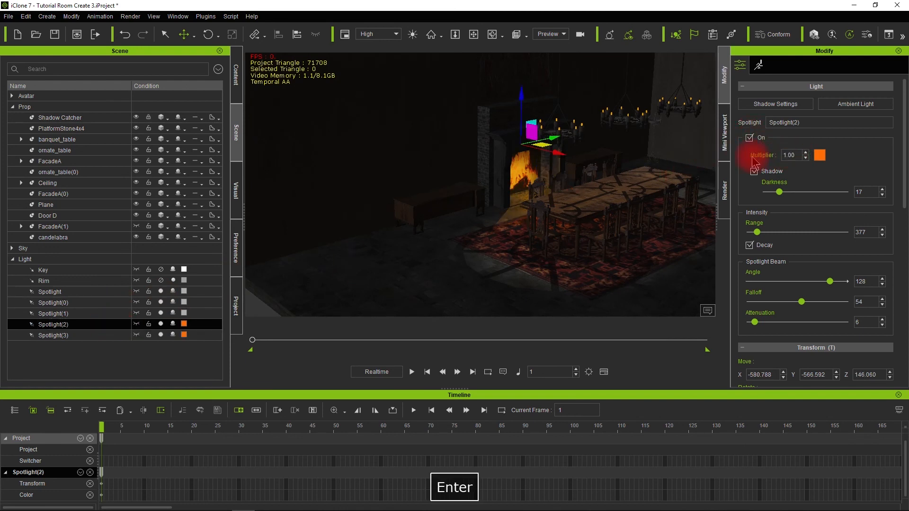
Set the light multiplier of Spotlight(3) to 2
left_click(114, 335, "ctrl")
left_click(114, 335)
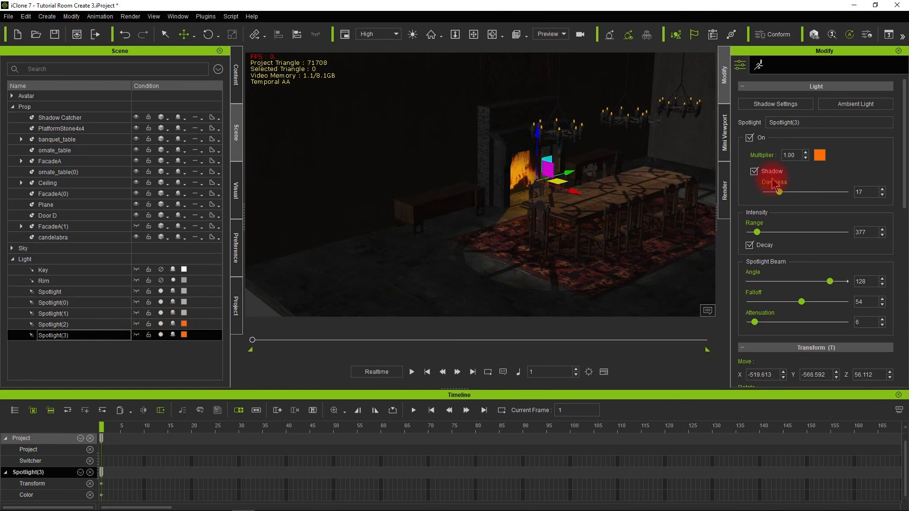
left_click_drag(799, 155, 768, 153)
type("2")
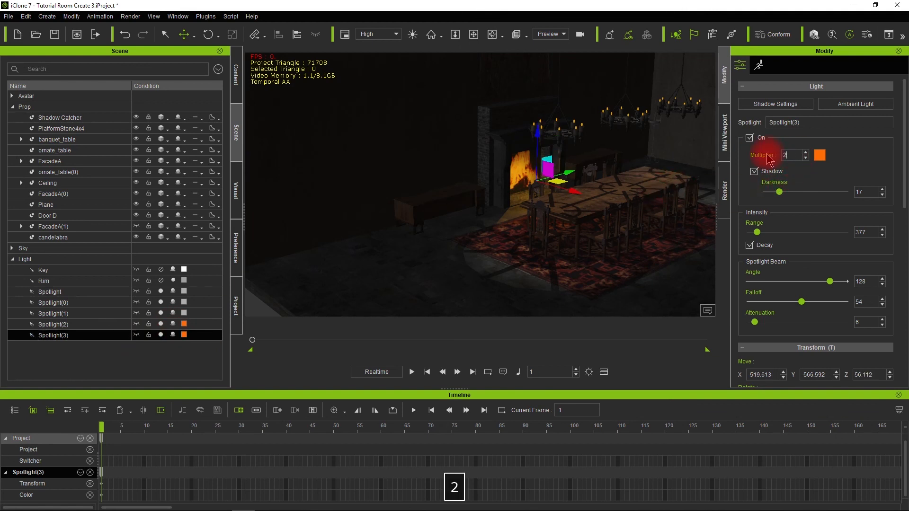
key("Return")
Play the scene to preview the fireplace and hall lighting, view the room from other angles, and return to the first frame
scroll(642, 193, "down", 3)
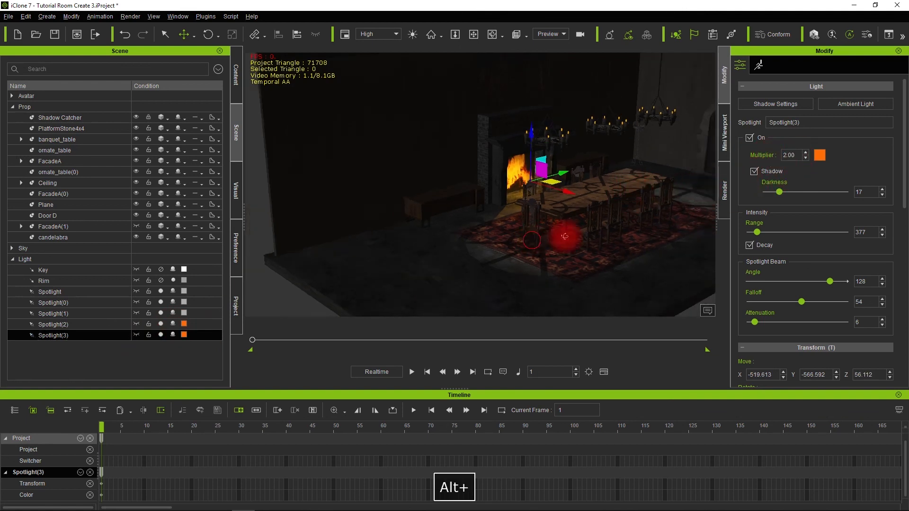
left_click_drag(546, 238, 603, 179, "alt")
left_click(410, 372)
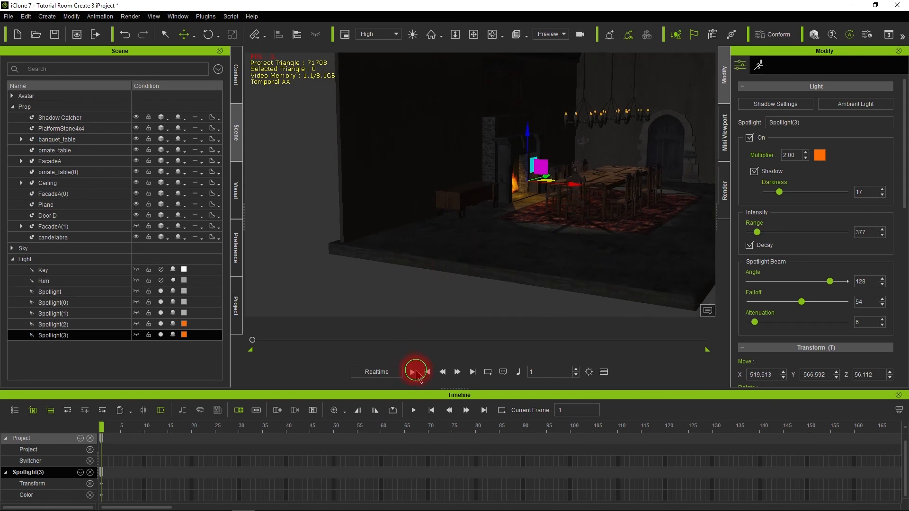
left_click(412, 371)
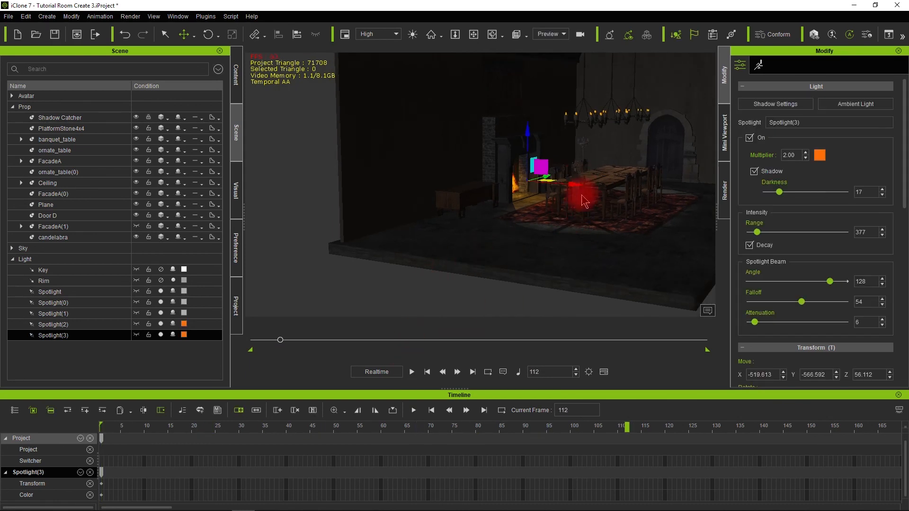
left_click_drag(584, 193, 541, 254, "alt")
right_click_drag(541, 254, 651, 236, "alt")
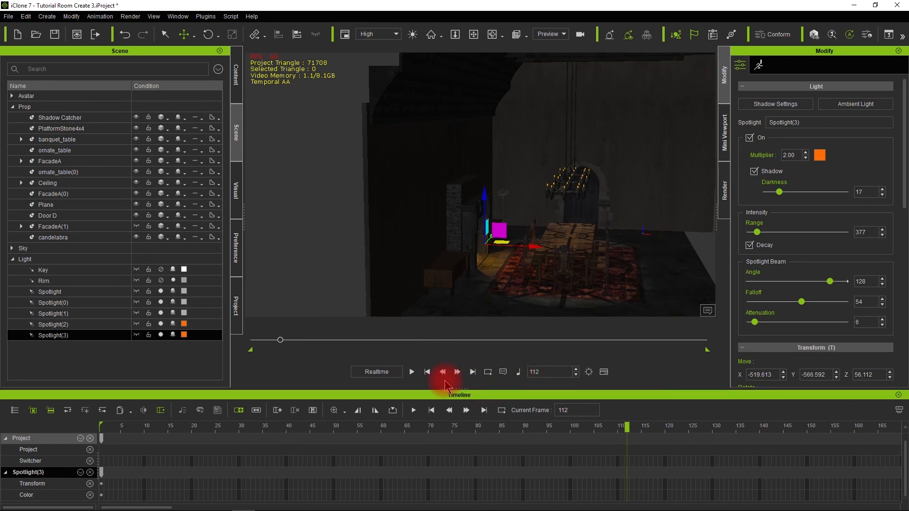
left_click(427, 371)
Save the current project and open the recent project Tutorial Room 2.iProject
left_click(8, 16)
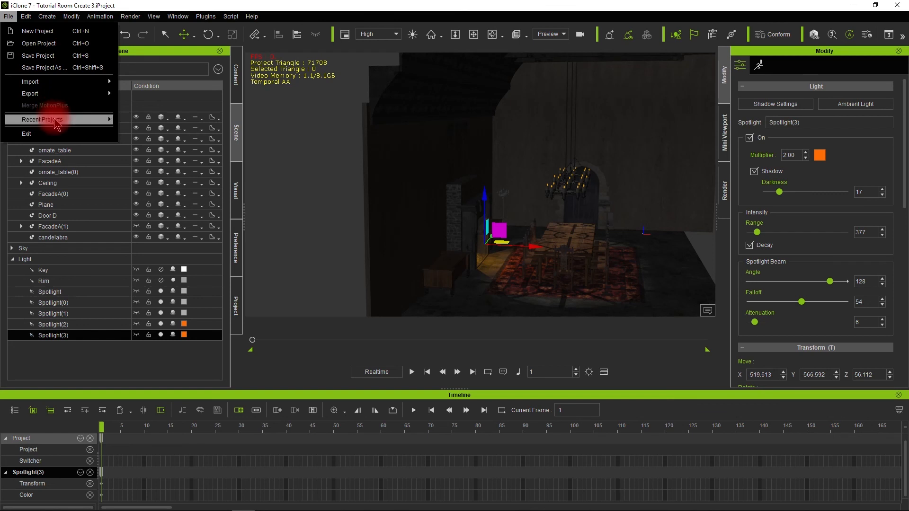
key("Escape")
left_click(9, 16)
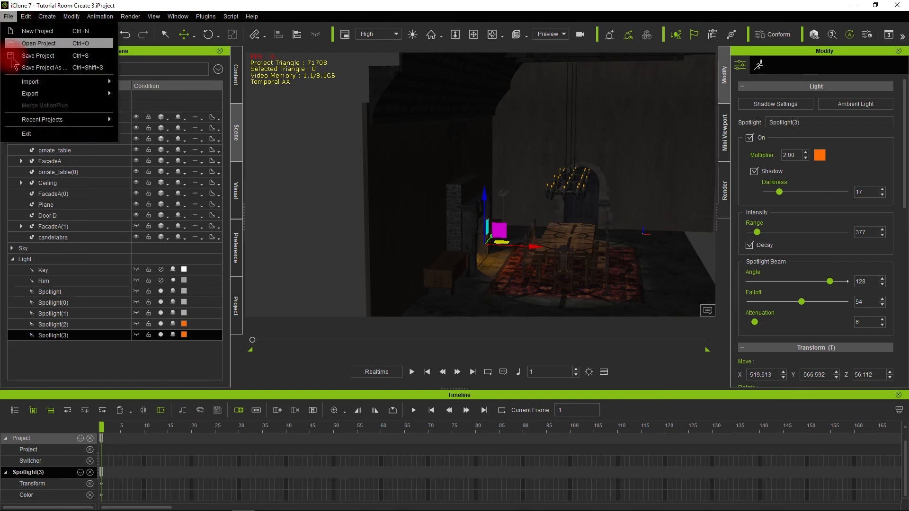
mouse_move(82, 124)
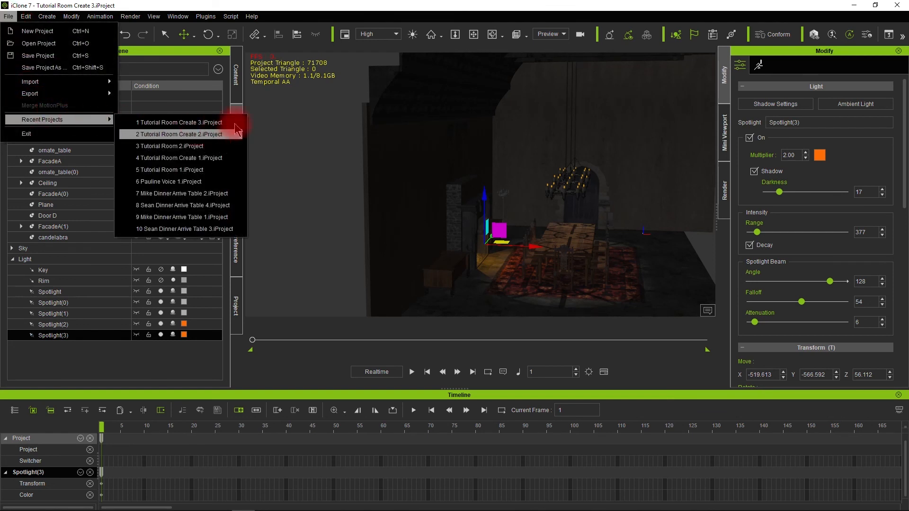
left_click(171, 147)
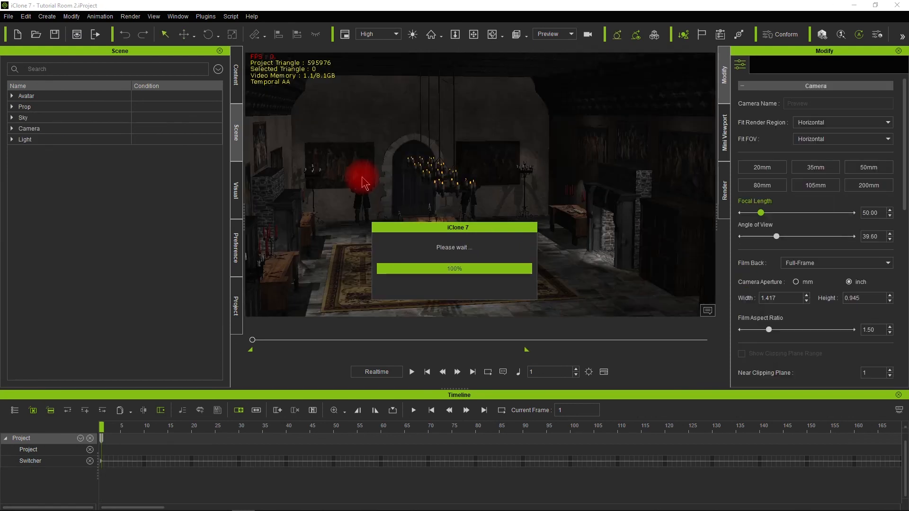
Enlarge the viewport showing the furnished dining hall by shrinking the Timeline, Scene and Modify panels
left_click_drag(365, 223, 524, 264, "alt")
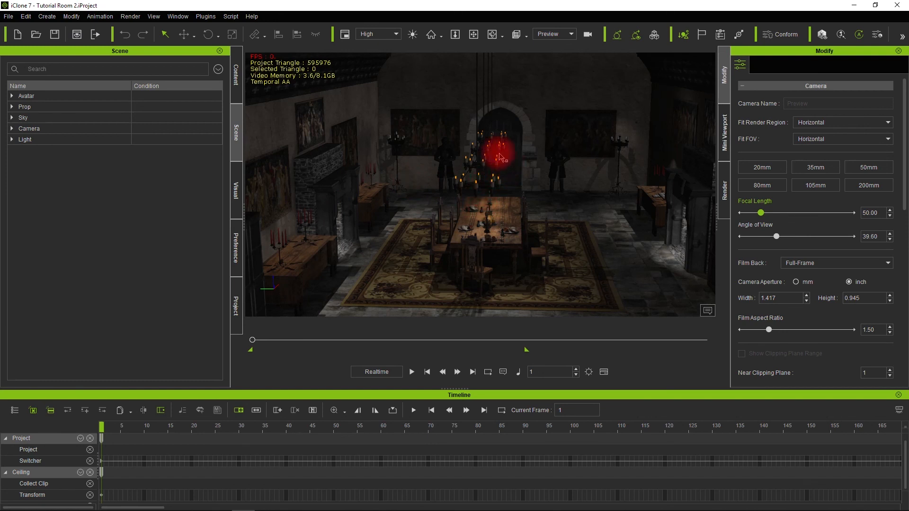
scroll(556, 206, "down", 2)
left_click_drag(556, 206, 523, 235, "alt")
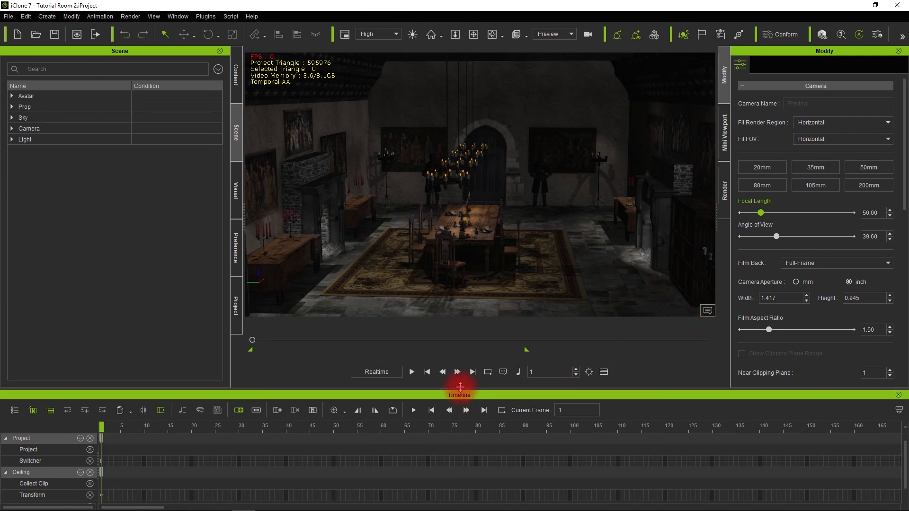
left_click_drag(458, 382, 455, 470)
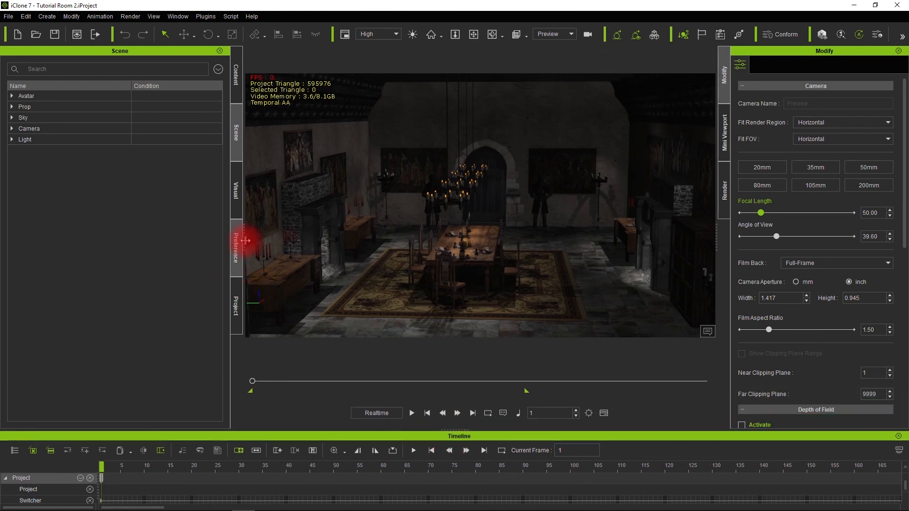
left_click_drag(243, 238, 124, 245)
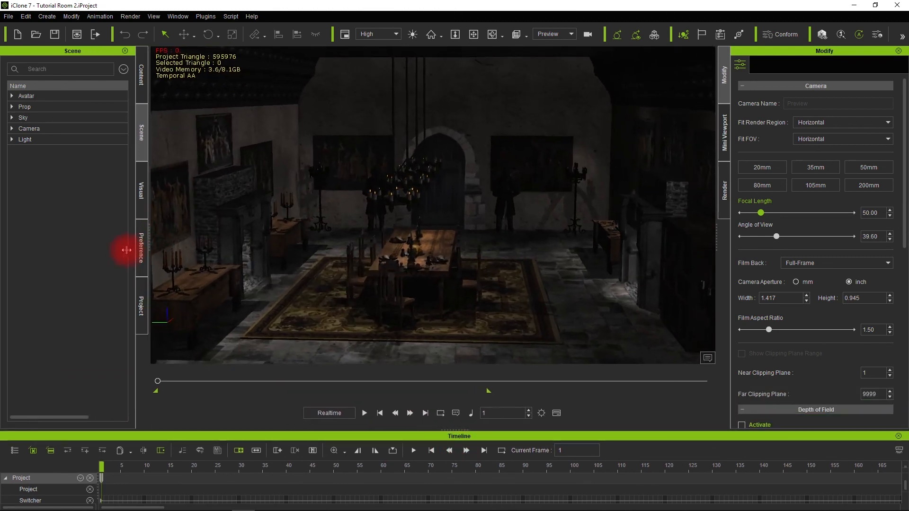
left_click_drag(714, 243, 800, 262)
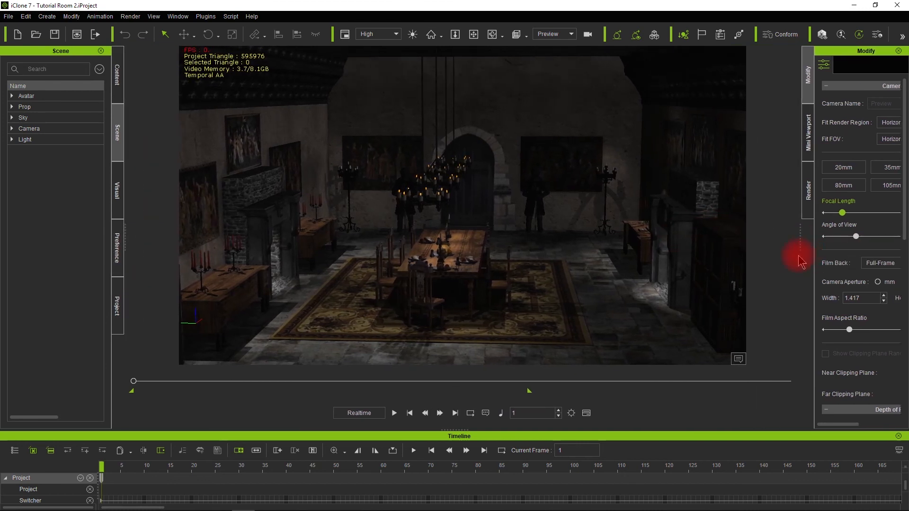